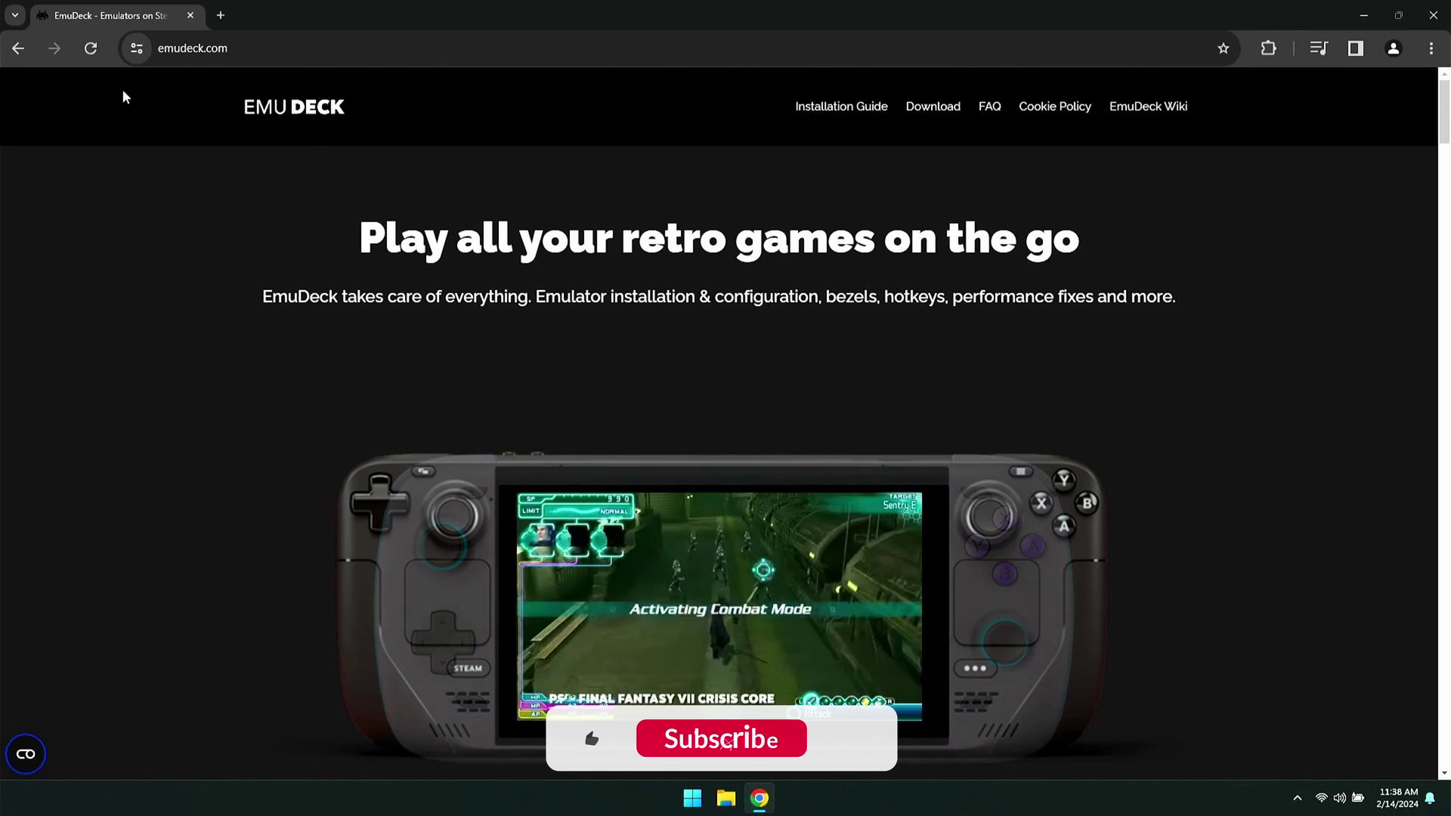
Step: Download the Windows beta installer of EmuDeck from the emudeck.com download section
{"action": "left_click", "coordinate": [177, 54]}
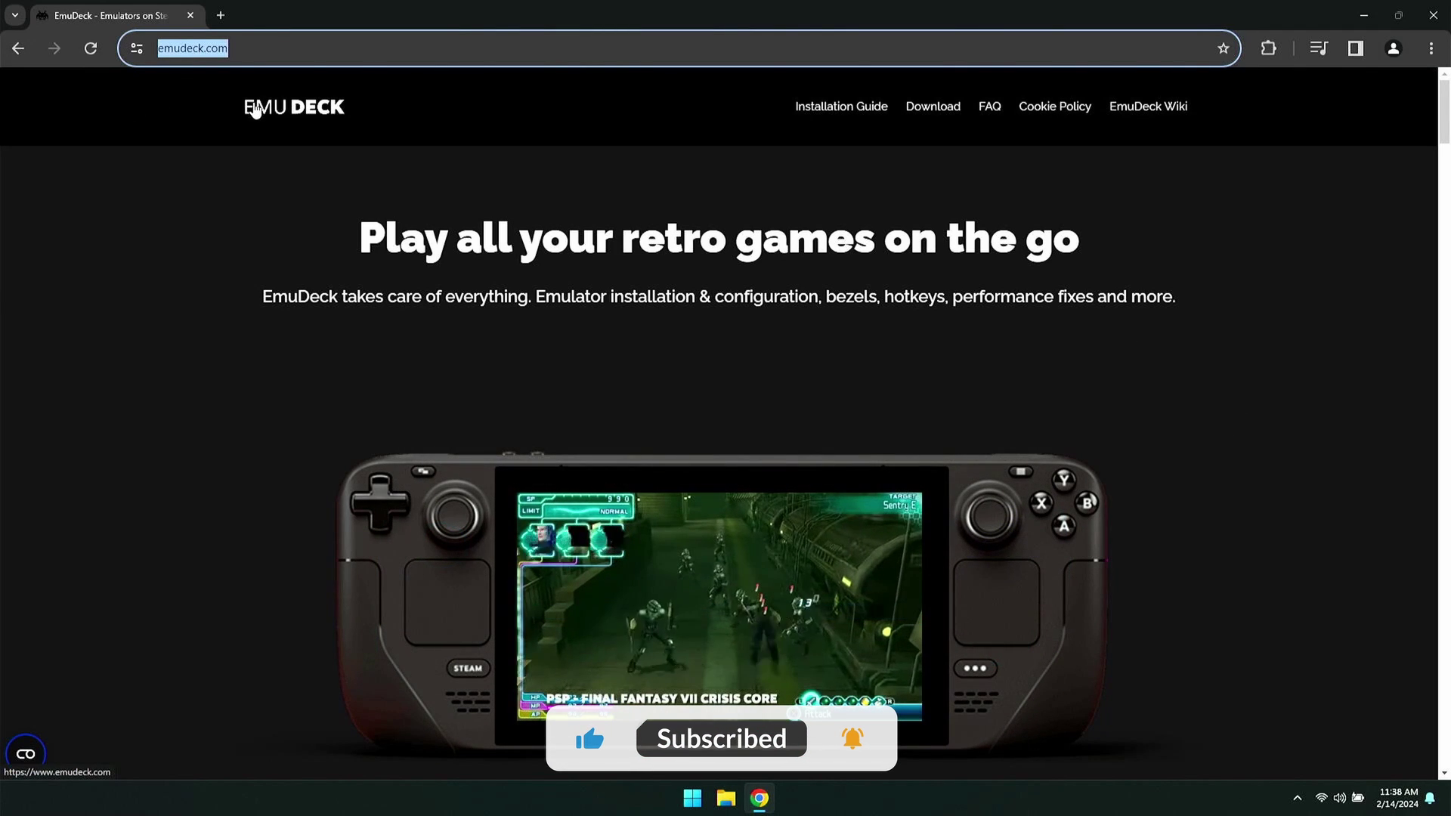
{"action": "left_click", "coordinate": [1153, 304]}
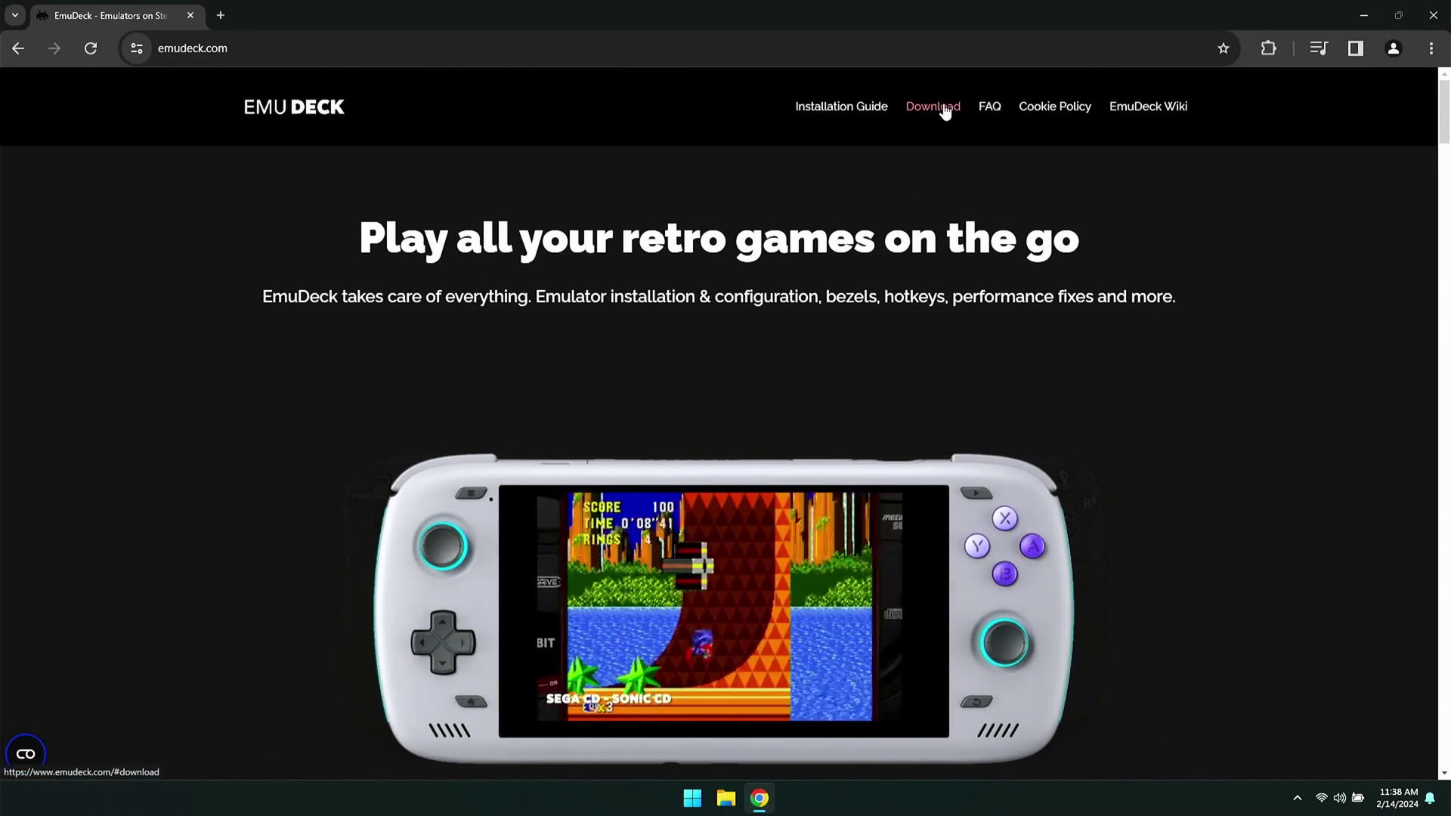
{"action": "left_click", "coordinate": [944, 112]}
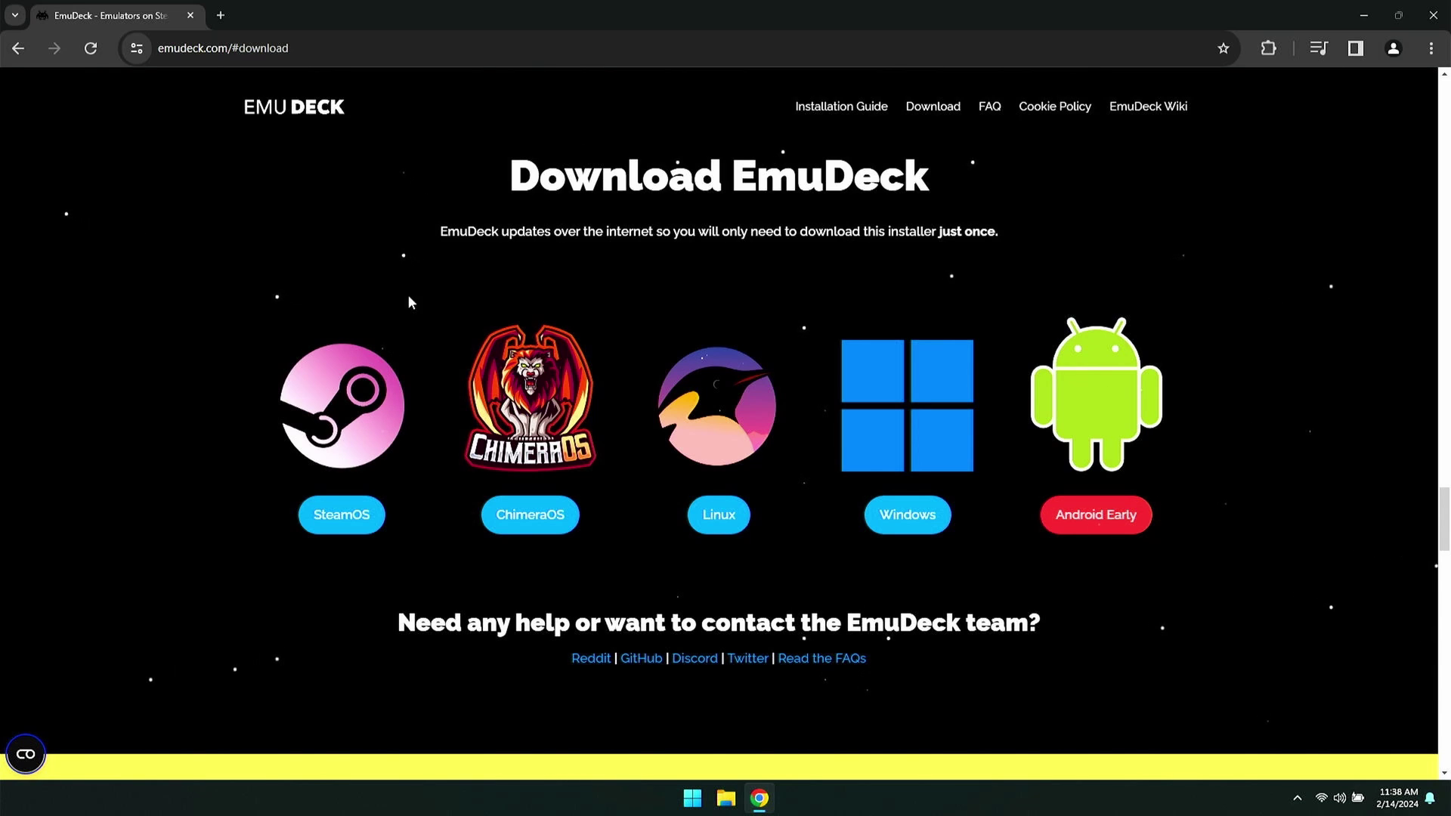
{"action": "left_click", "coordinate": [908, 520]}
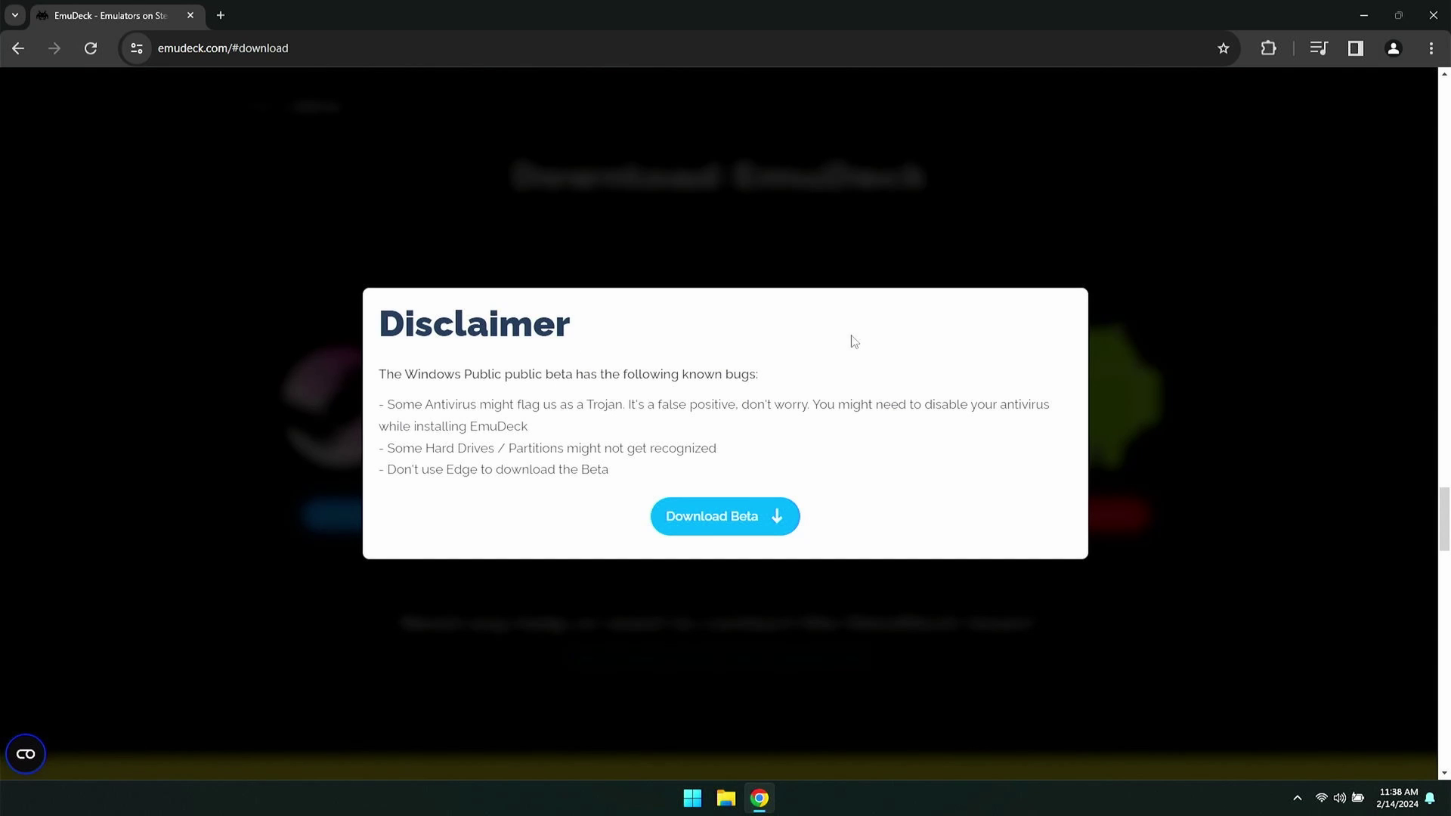
{"action": "left_click", "coordinate": [726, 519]}
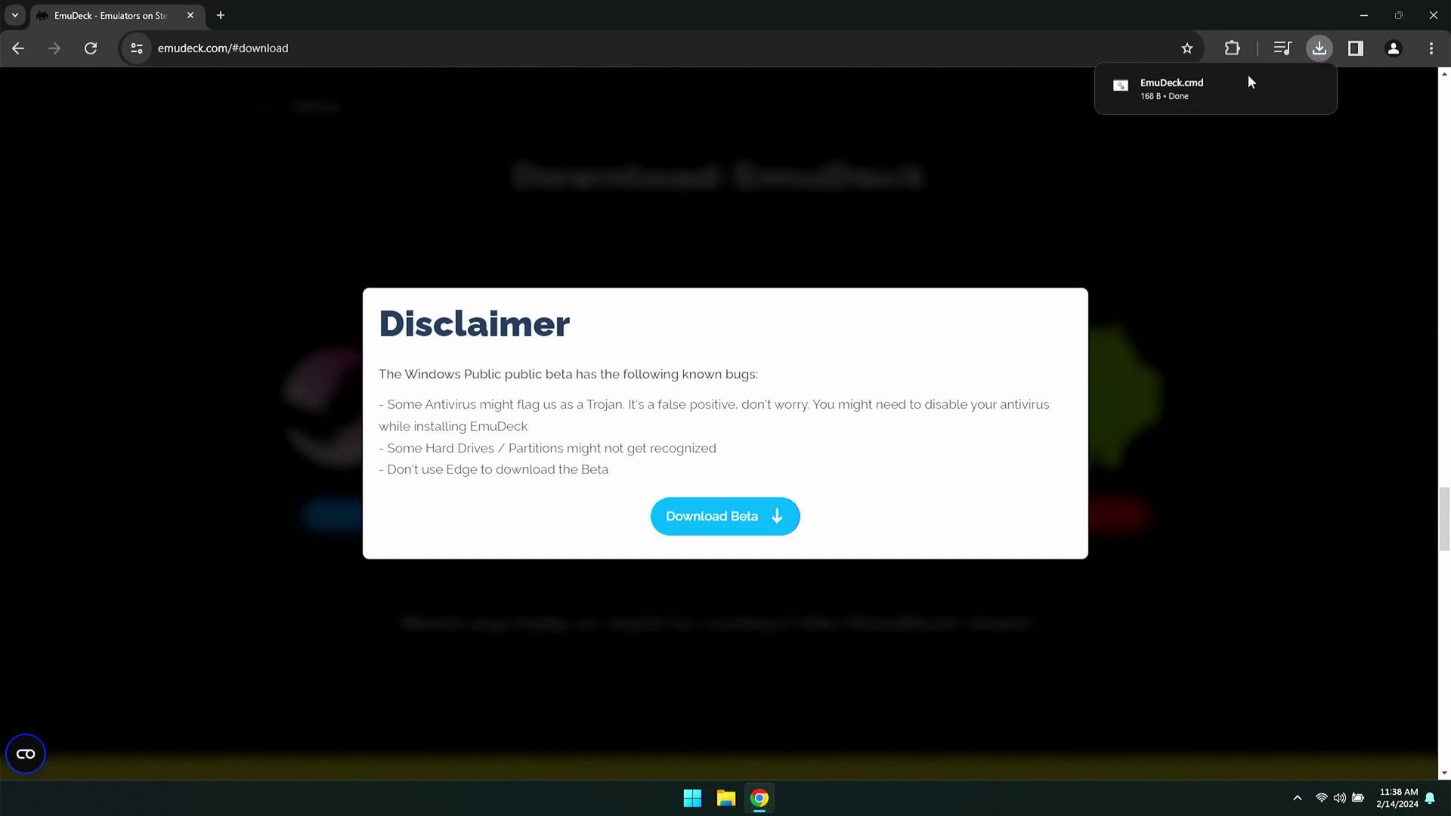
Step: Run the downloaded EmuDeck.cmd, minimize the browser and move the command window to the middle of the desktop
{"action": "left_click", "coordinate": [1176, 86]}
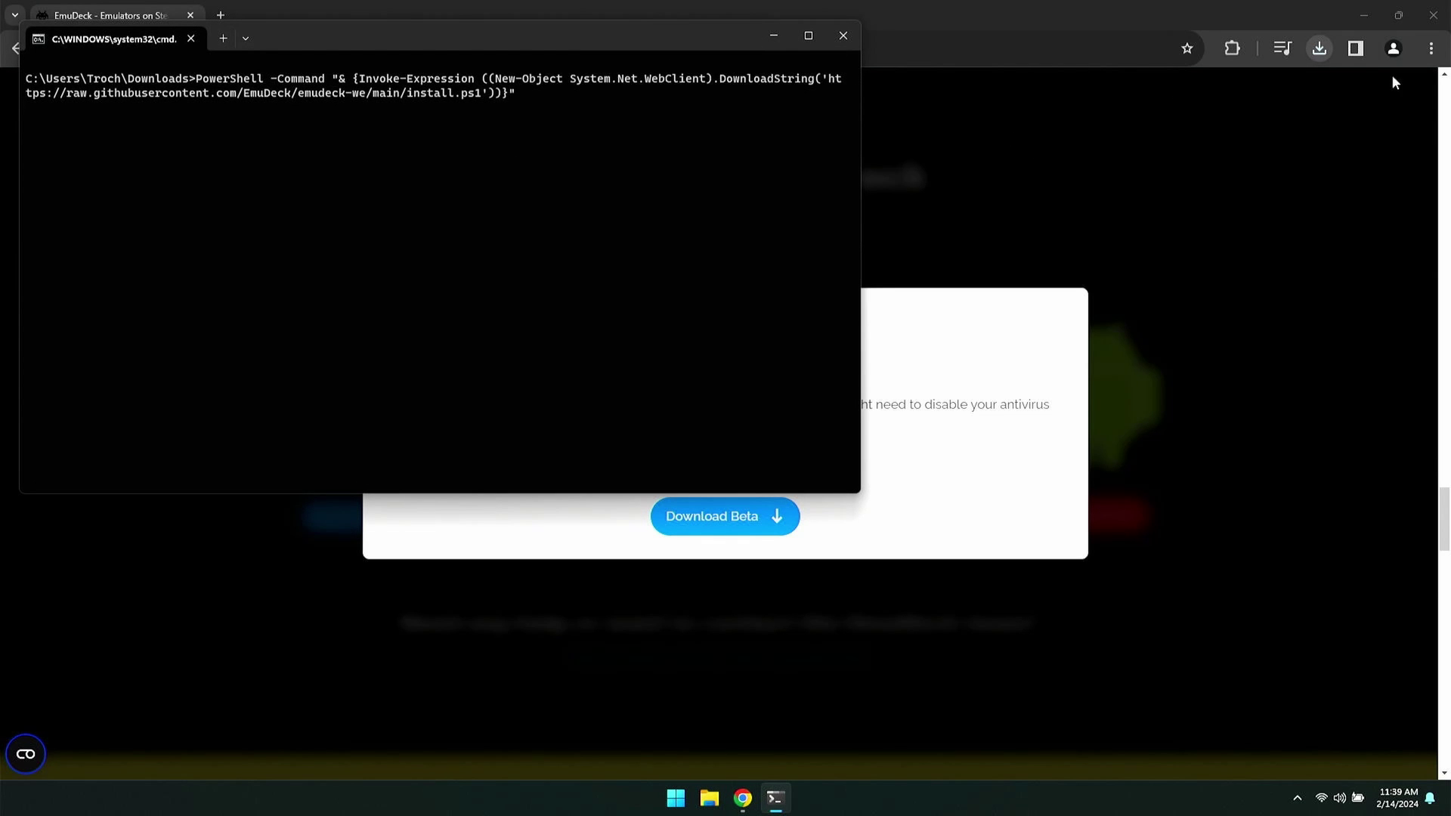
{"action": "left_click", "coordinate": [1364, 15]}
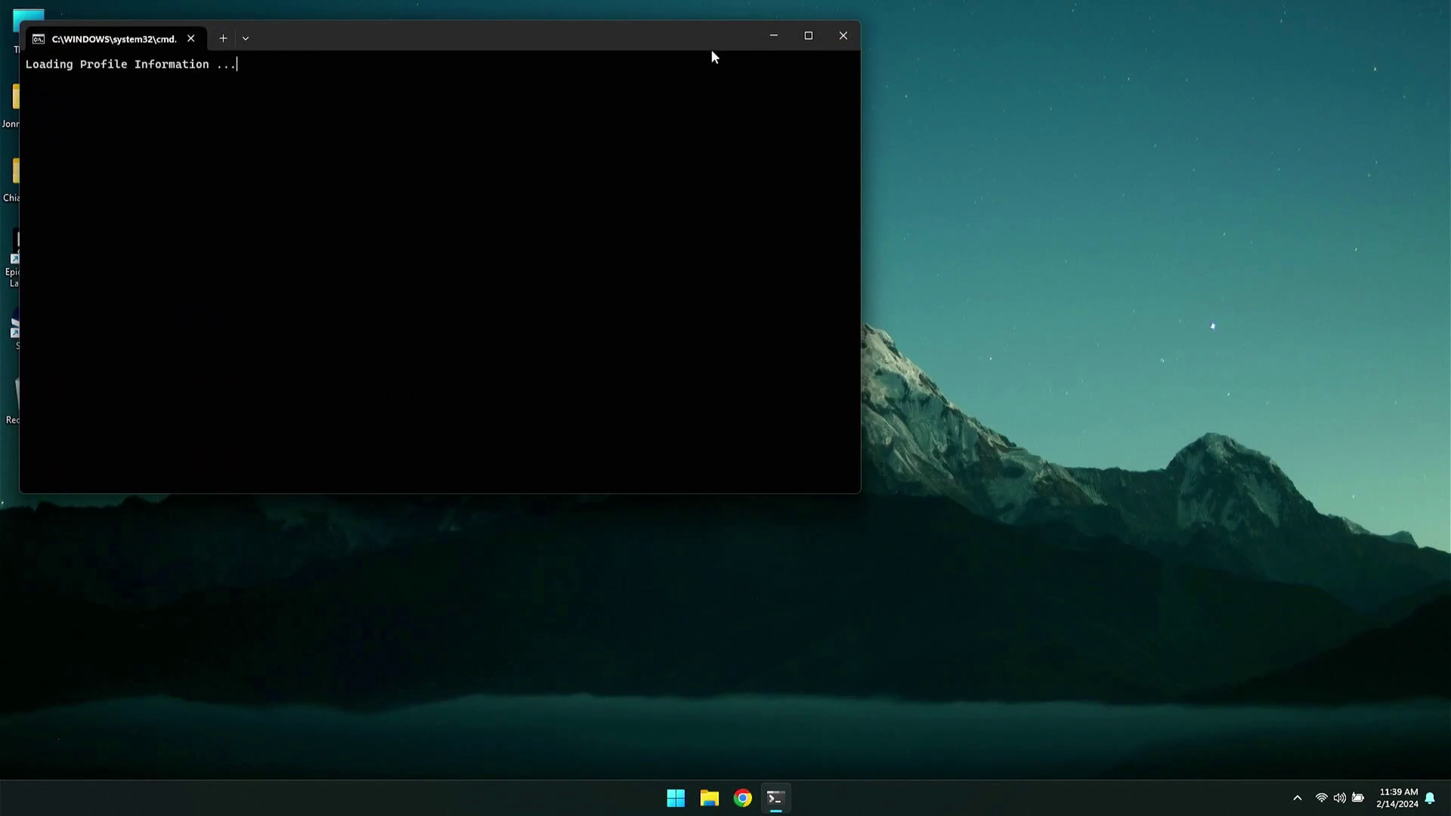
{"action": "left_click_drag", "start_coordinate": [709, 47], "coordinate": [1009, 160]}
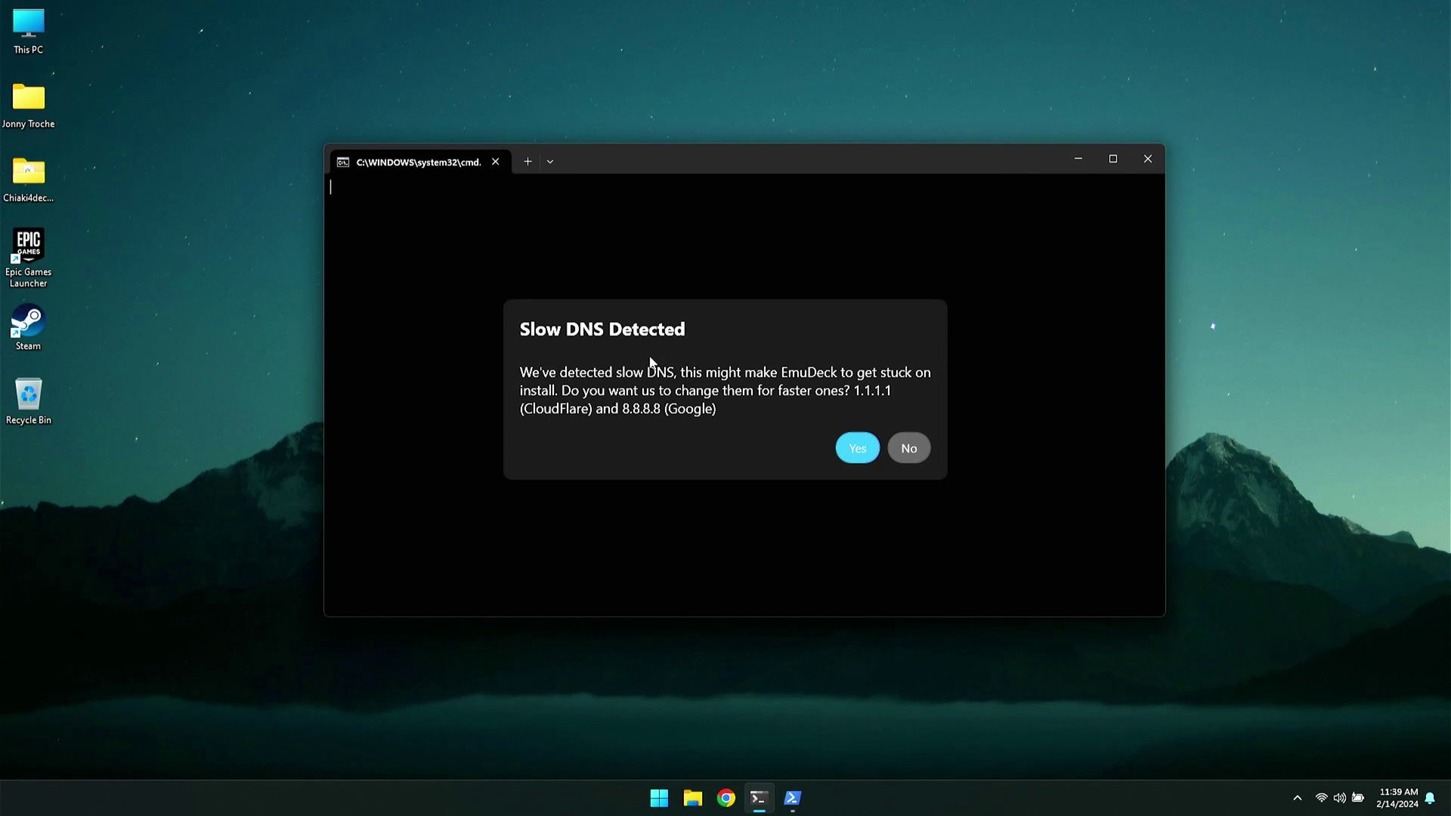
Step: Decline the change to faster DNS servers, continue to the App Installer page in the Microsoft Store and close the store
{"action": "left_click", "coordinate": [909, 449]}
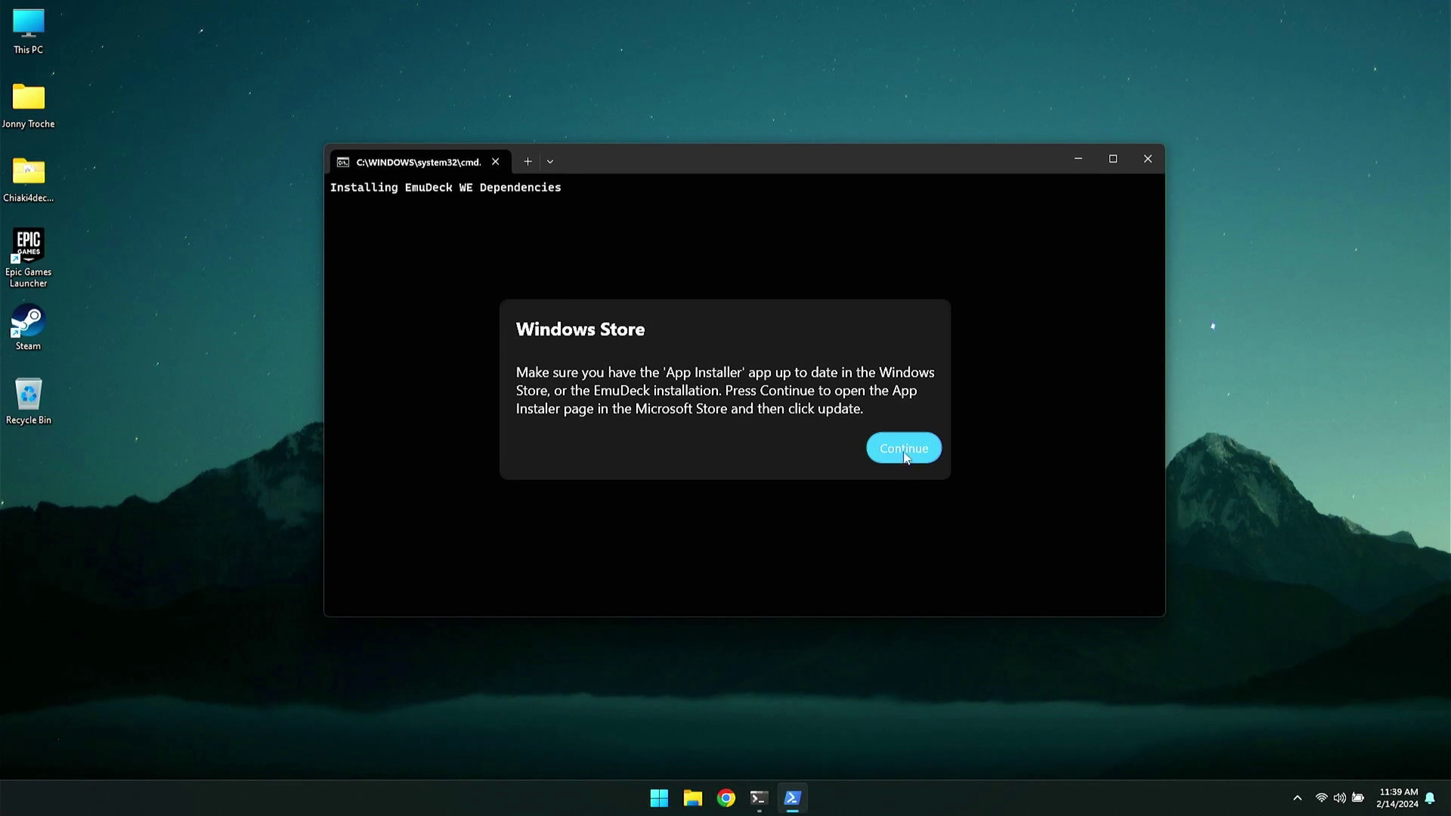
{"action": "left_click", "coordinate": [904, 450]}
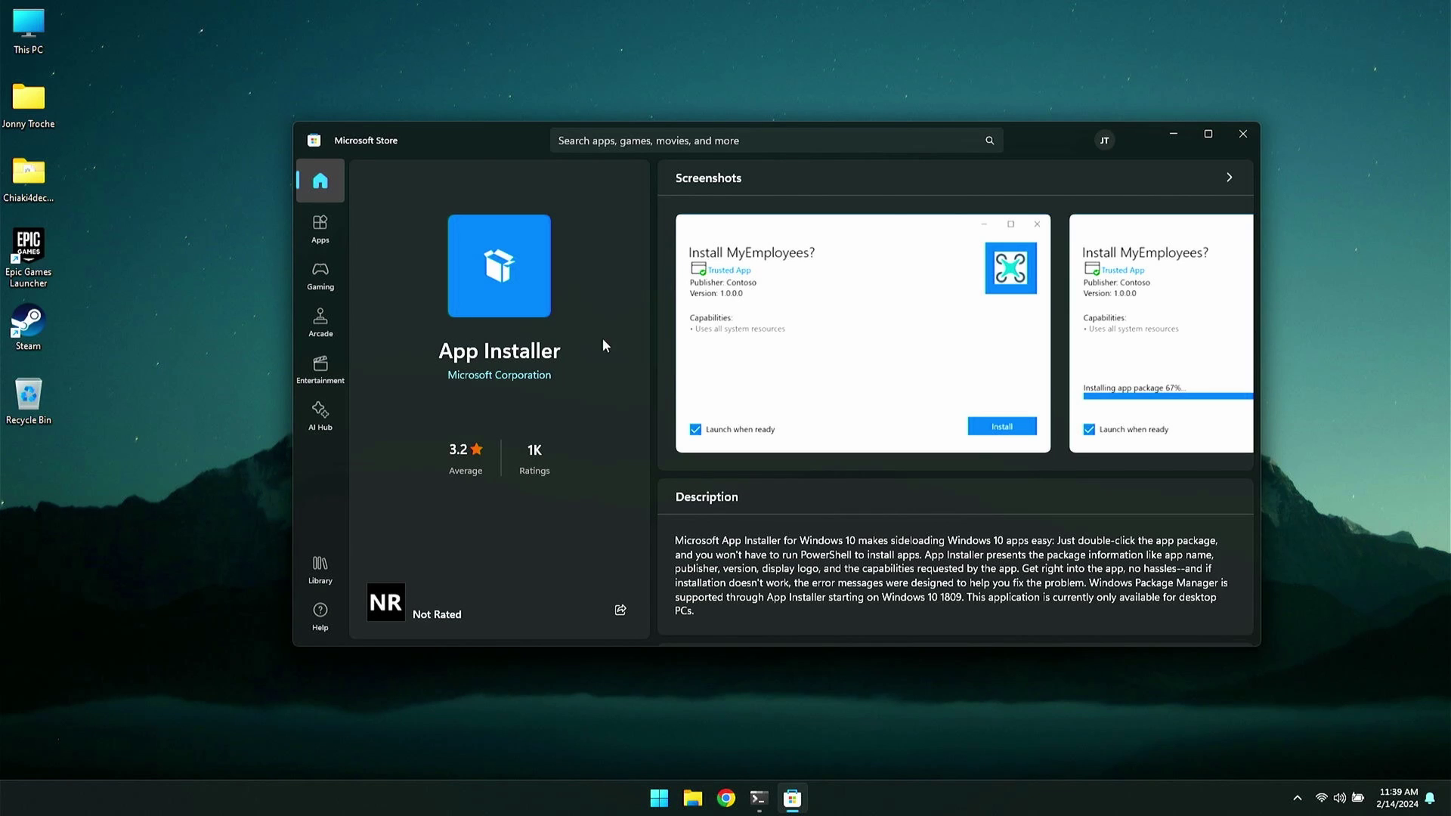
{"action": "left_click", "coordinate": [1253, 137]}
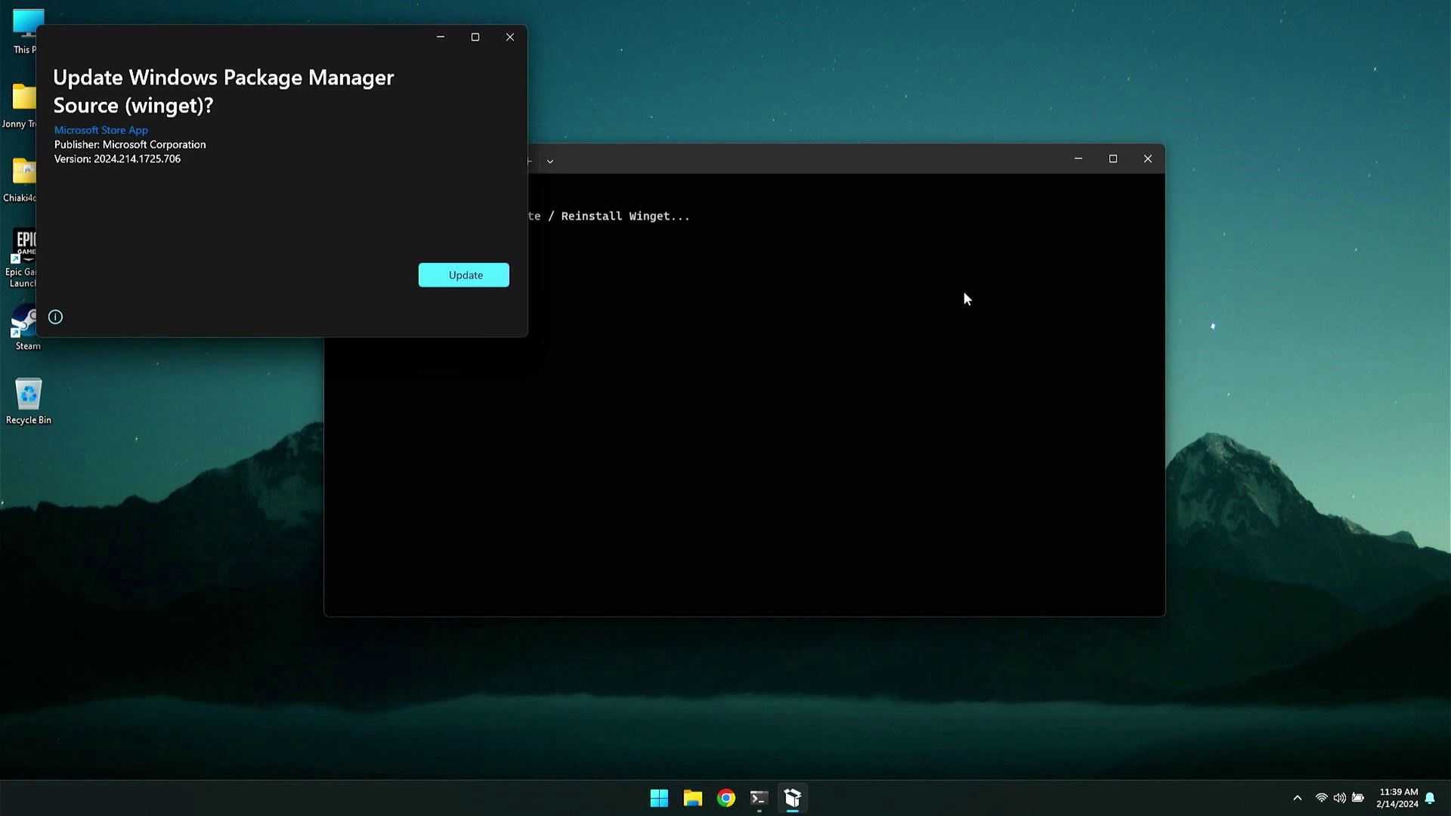
Step: Update Windows Package Manager Source (winget) and allow the Git for Windows and 7-Zip installers to make changes
{"action": "left_click", "coordinate": [470, 274]}
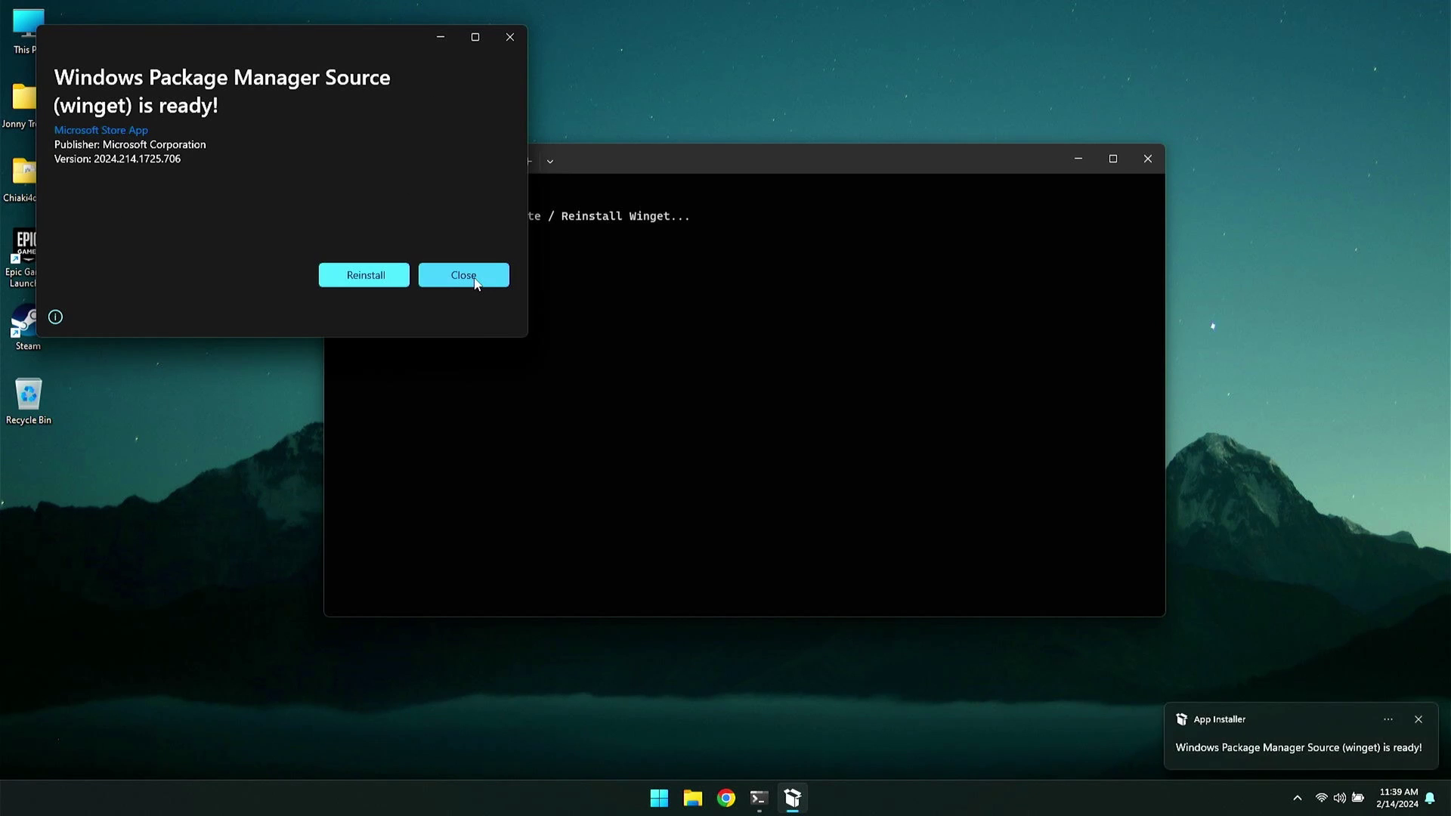
{"action": "left_click", "coordinate": [461, 281]}
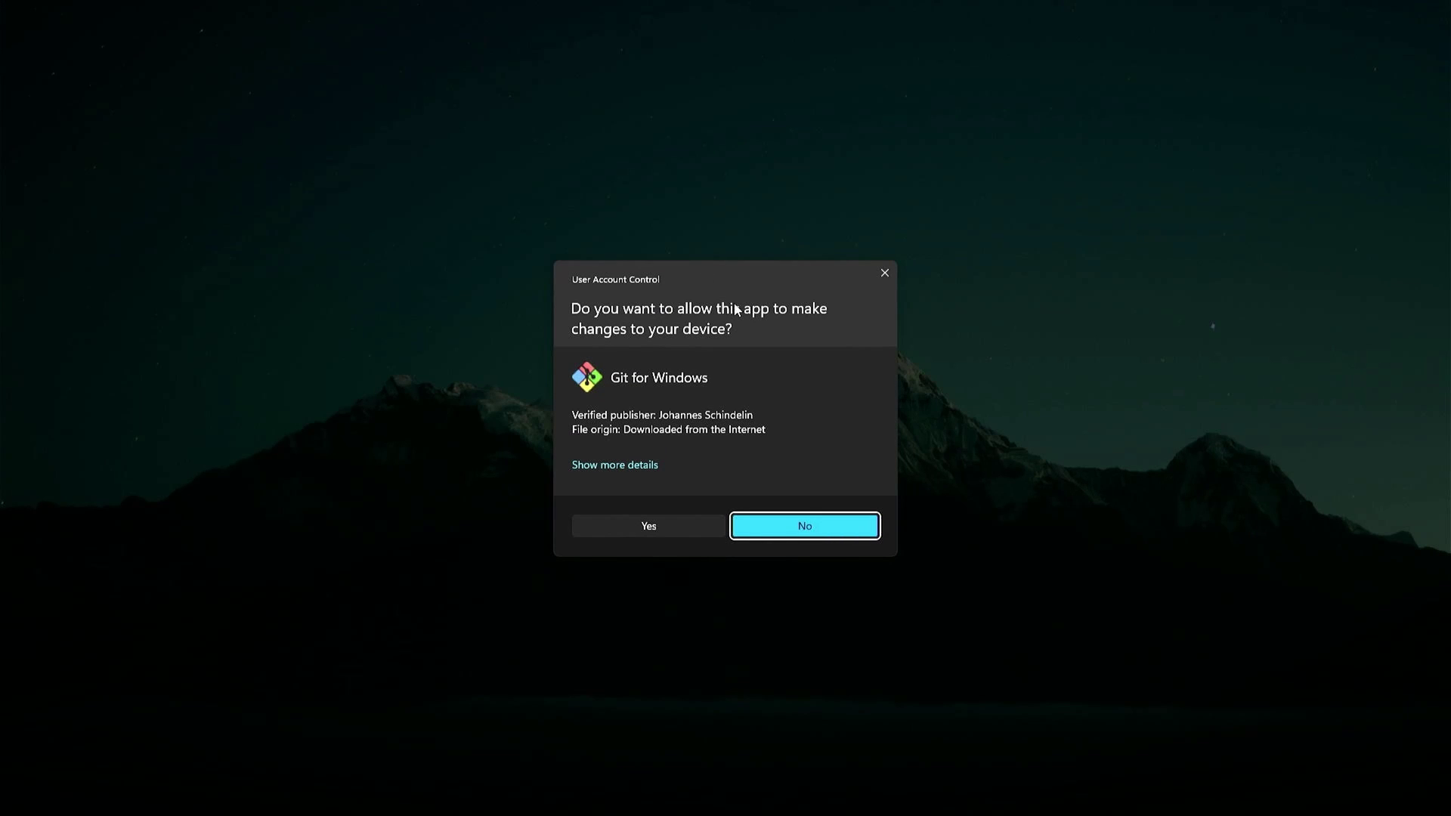
{"action": "left_click", "coordinate": [667, 532]}
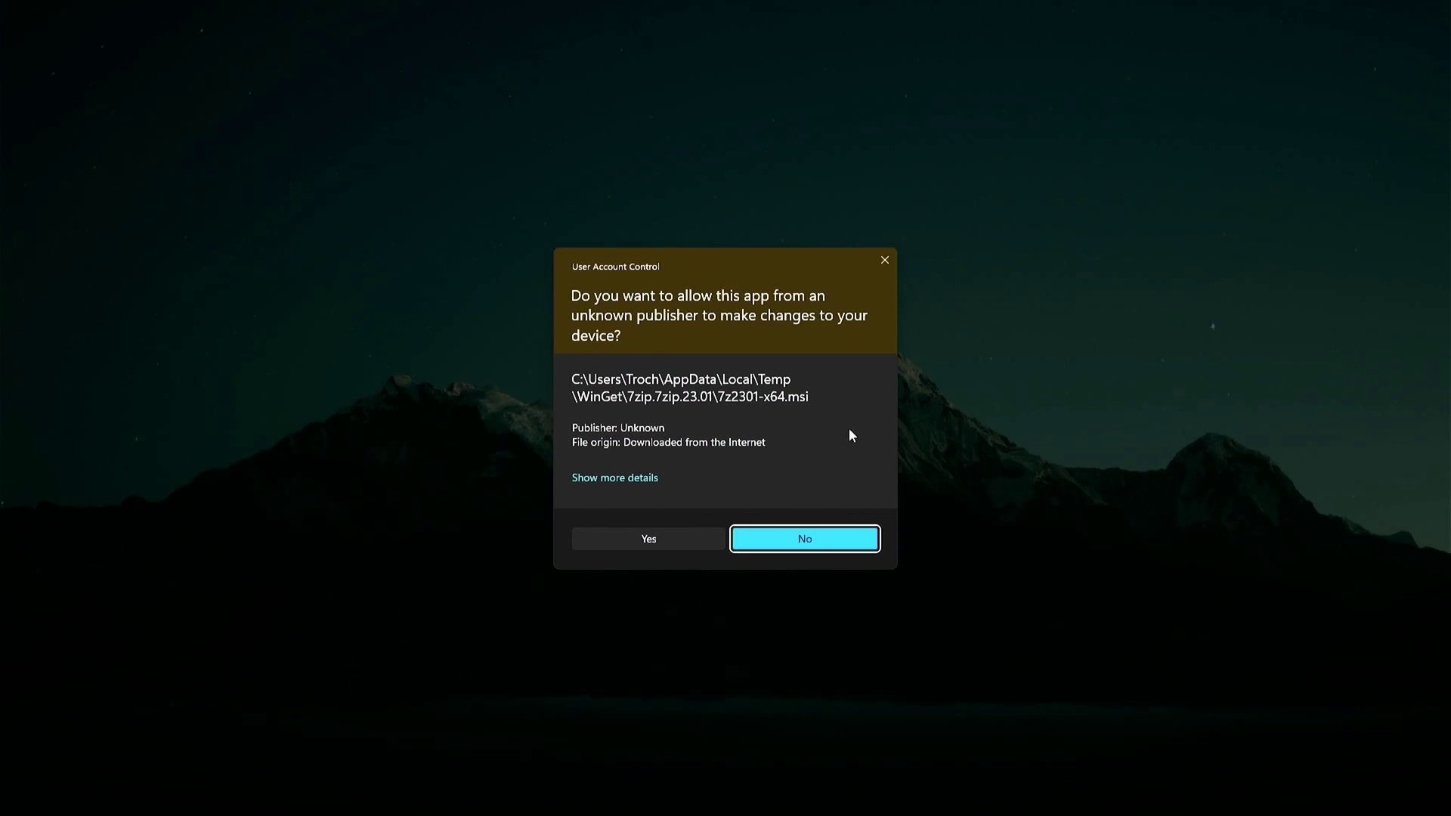
{"action": "left_click", "coordinate": [647, 536]}
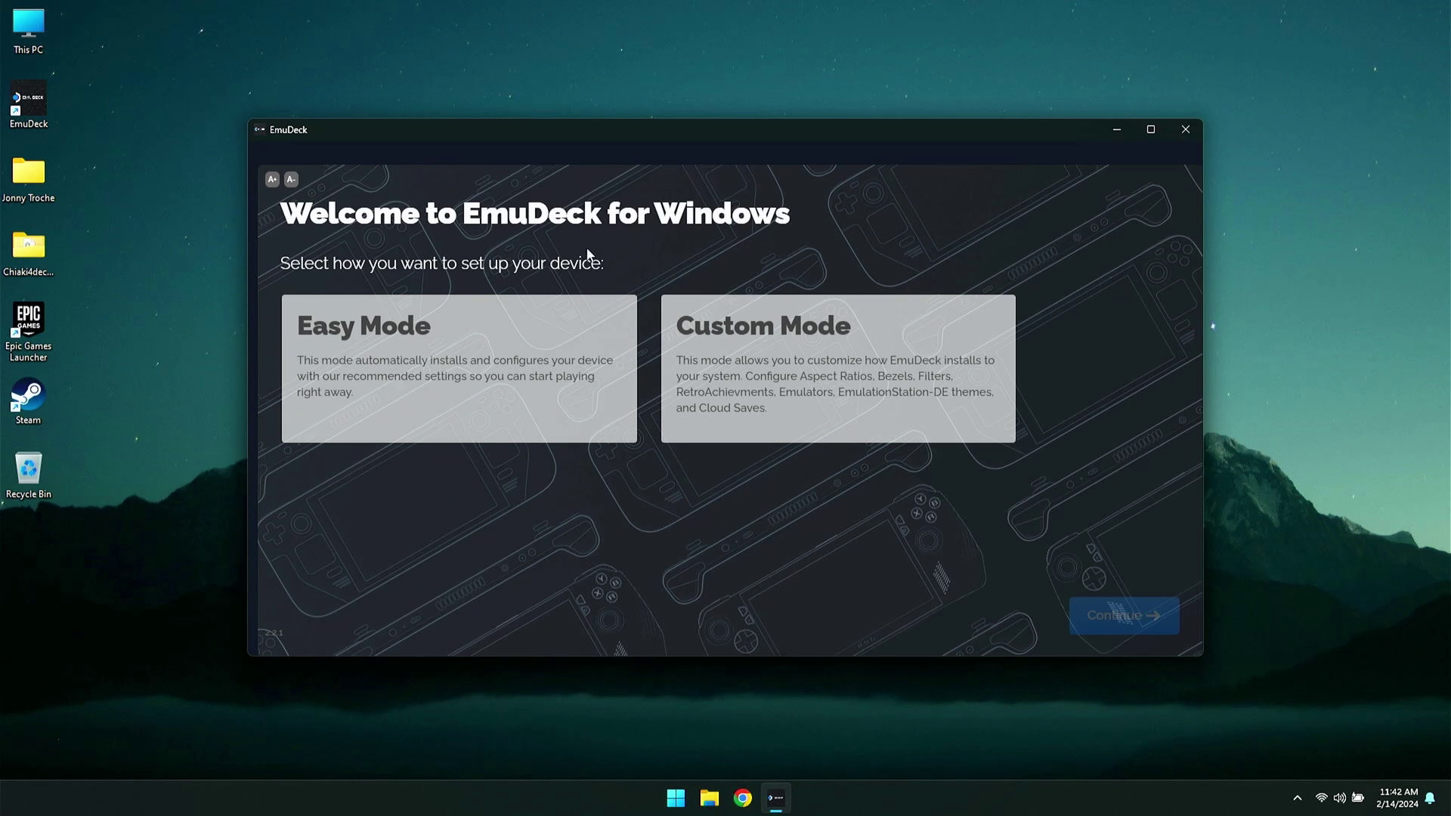
Step: Set up EmuDeck in Custom Mode with the D:\ drive as the ROM directory
{"action": "left_click", "coordinate": [881, 338]}
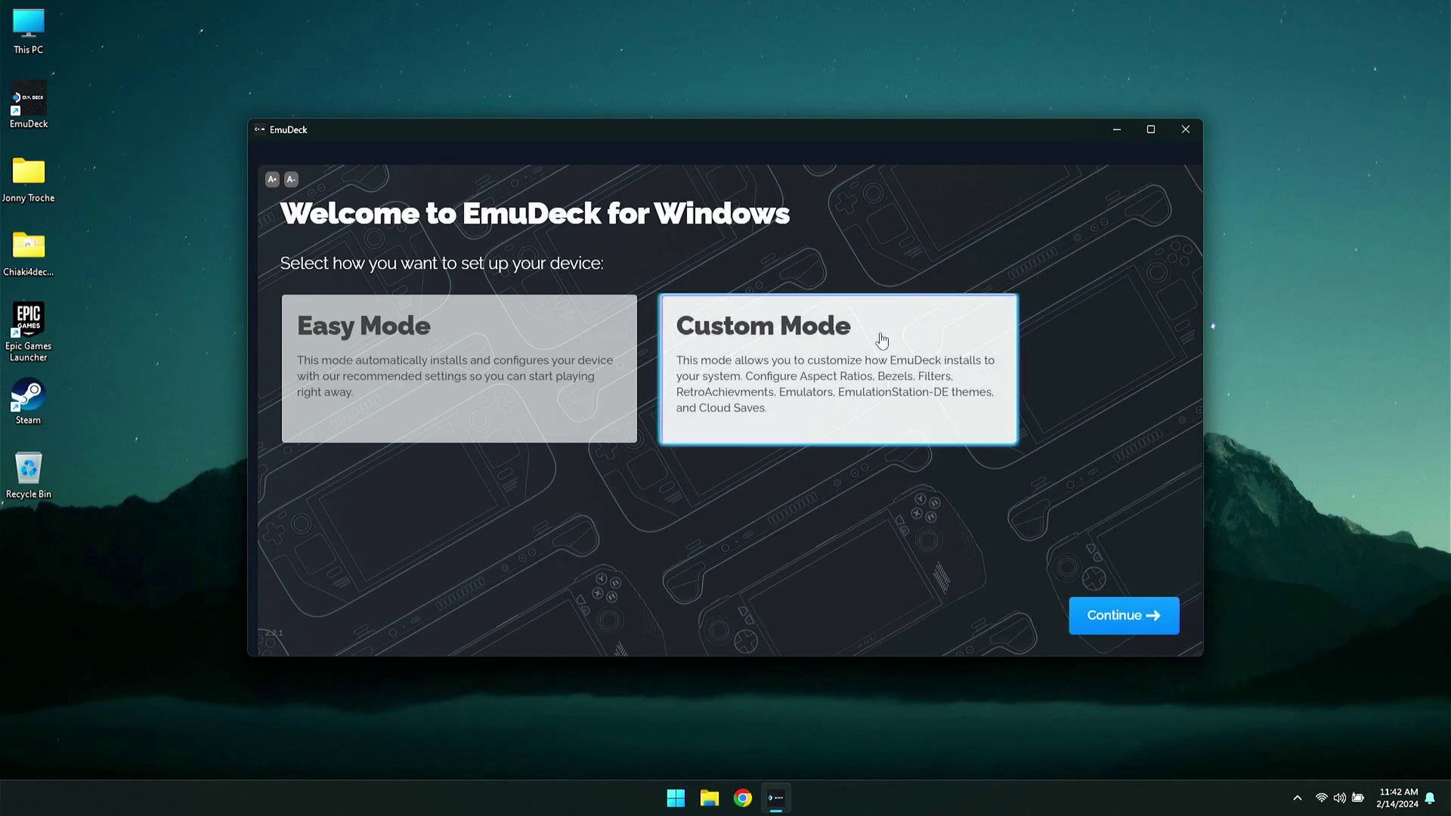
{"action": "left_click", "coordinate": [1124, 617]}
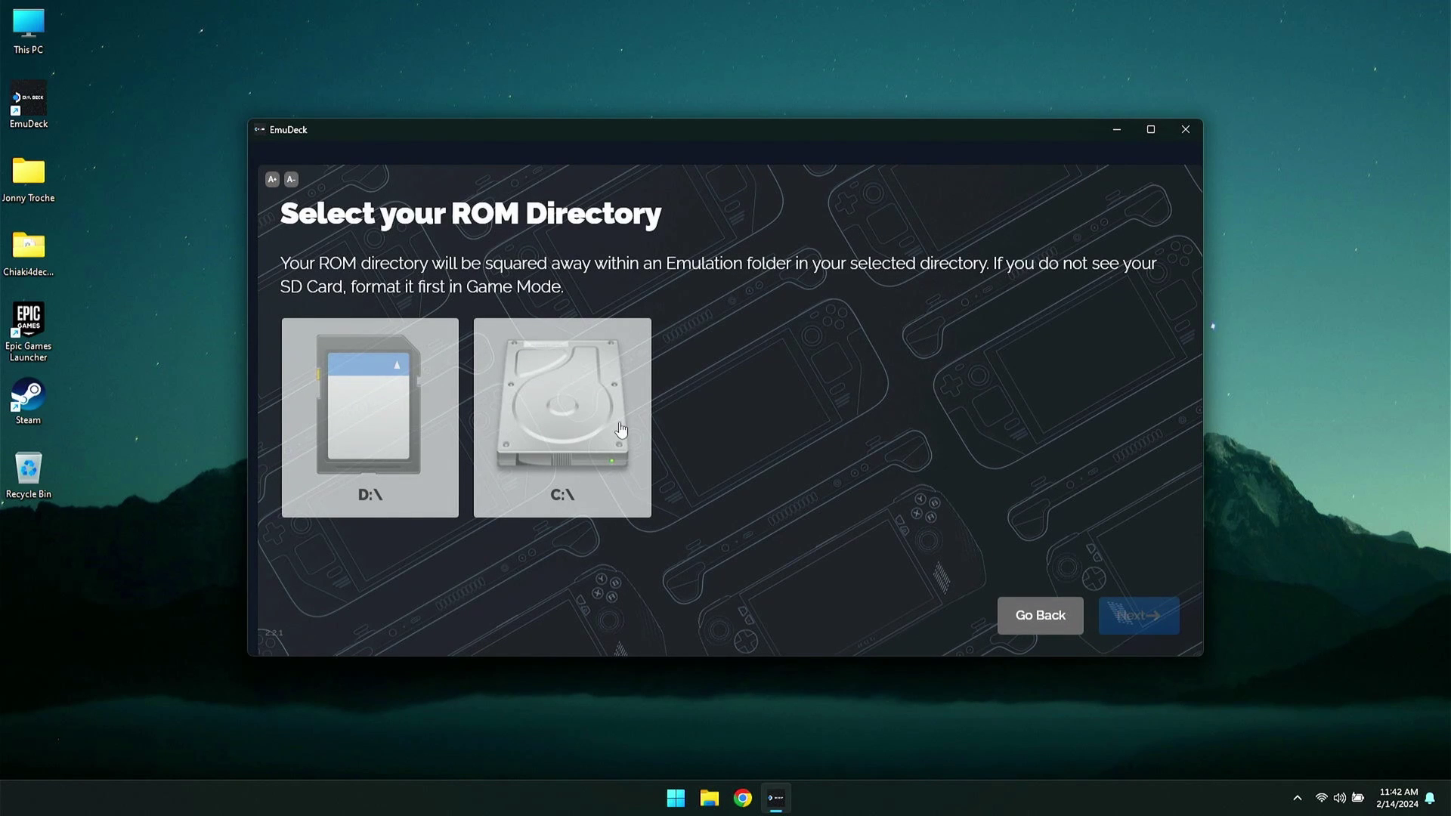
{"action": "left_click", "coordinate": [351, 395]}
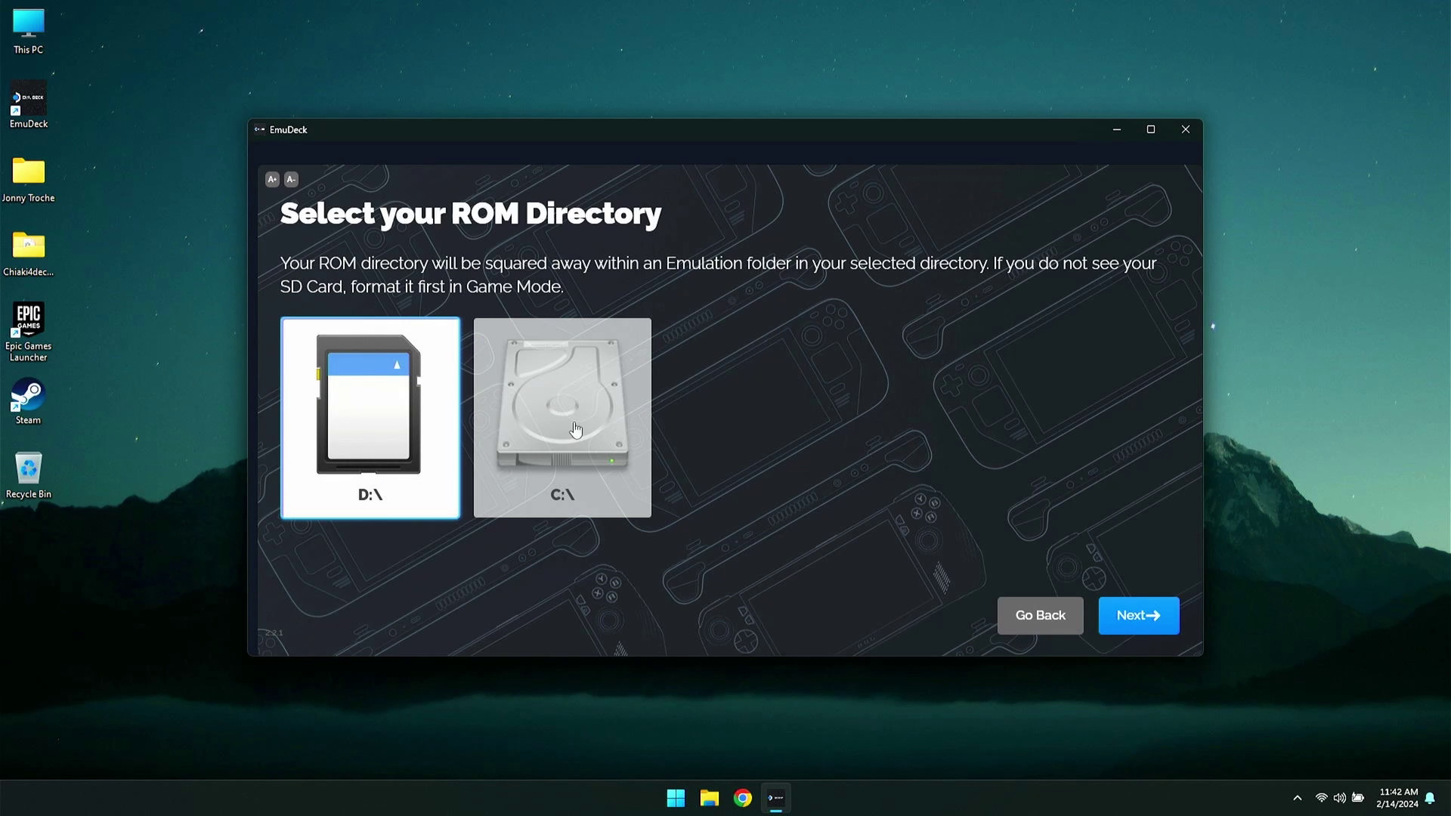
{"action": "left_click", "coordinate": [1148, 618]}
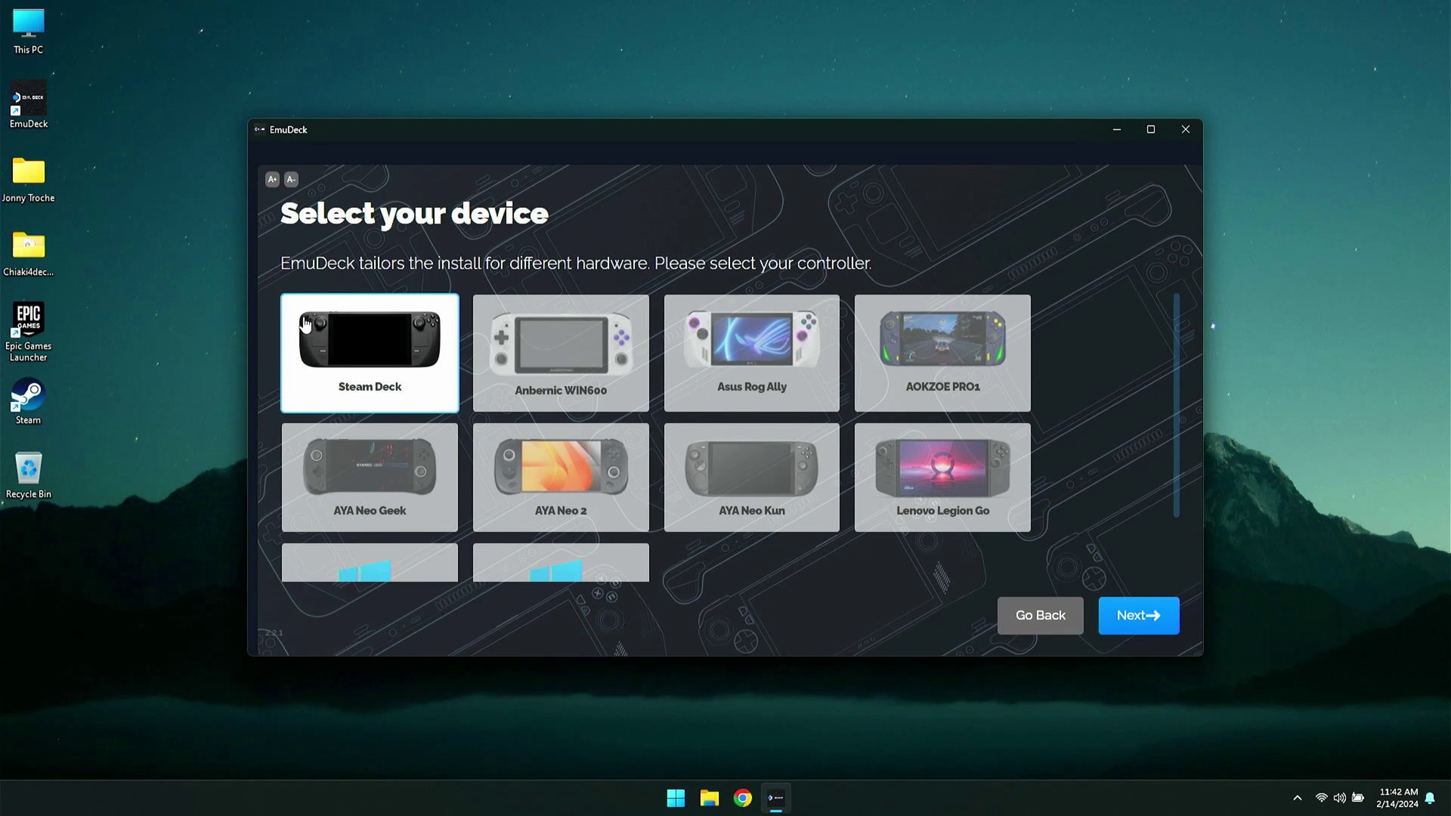
Step: Choose Asus Rog Ally as the device and continue to the emulator selection
{"action": "scroll", "coordinate": [544, 415], "scroll_direction": "down", "scroll_amount": 2}
{"action": "scroll", "coordinate": [548, 414], "scroll_direction": "up", "scroll_amount": 2}
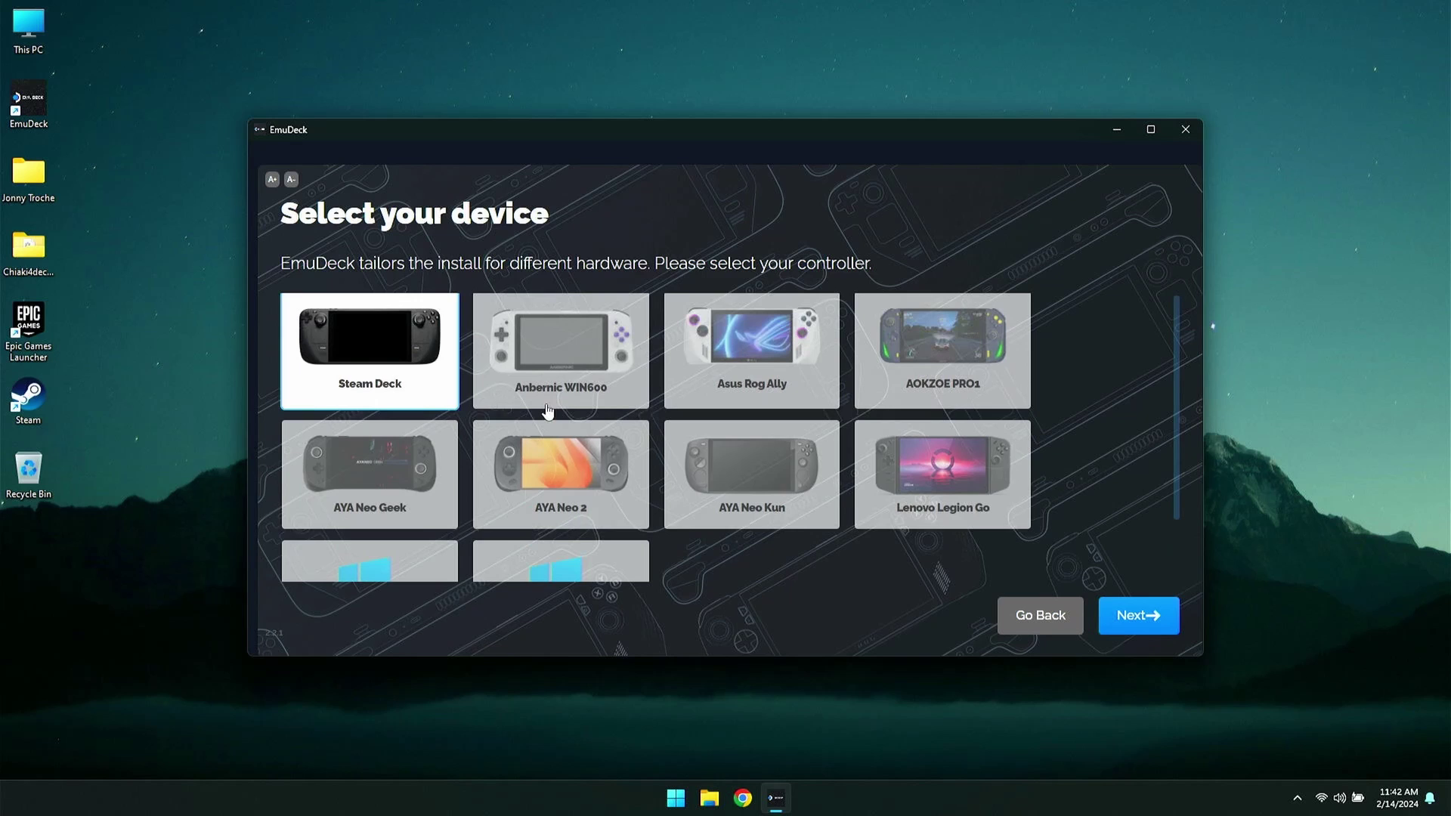
{"action": "left_click", "coordinate": [767, 366]}
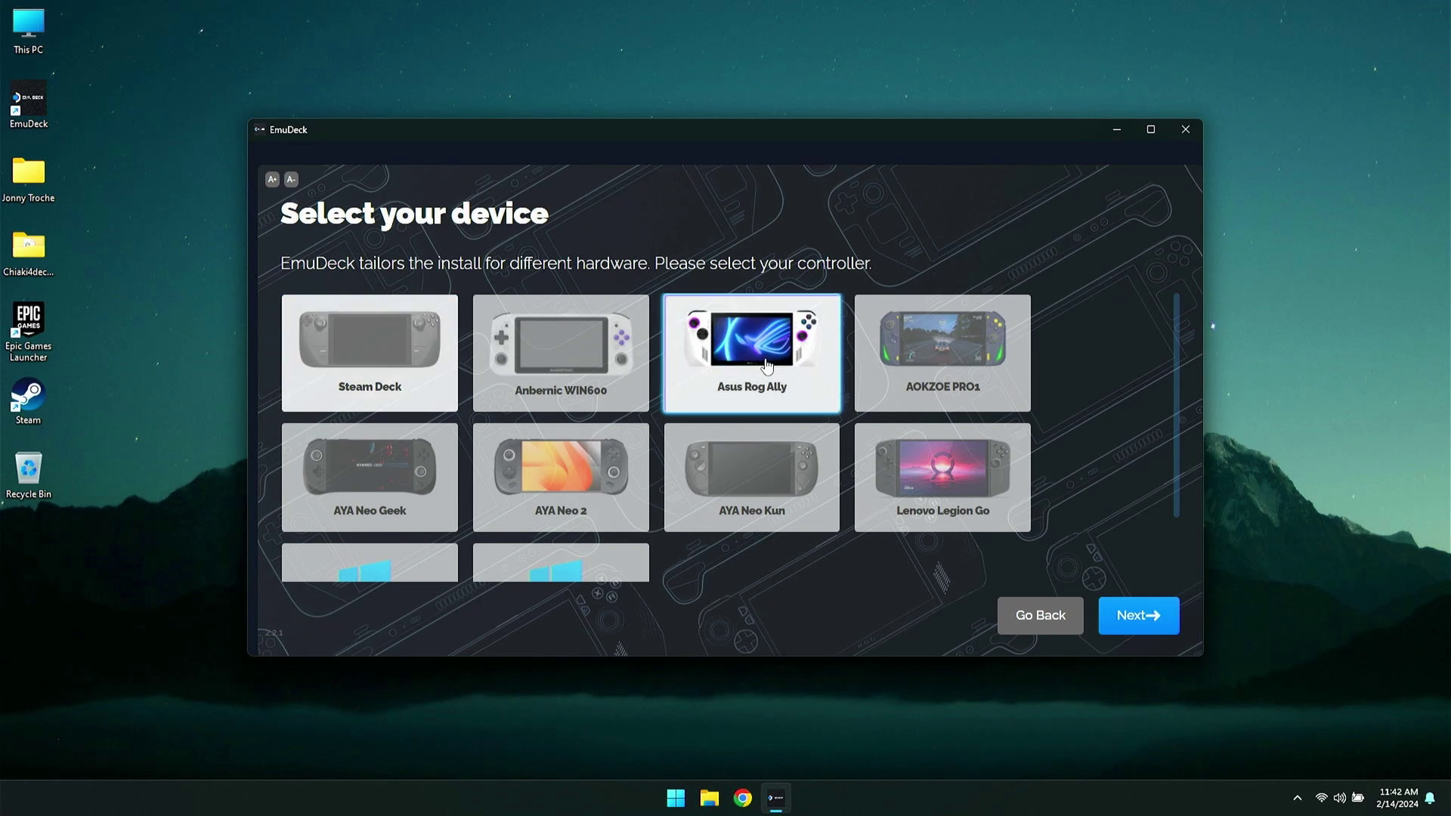
{"action": "left_click", "coordinate": [1140, 617]}
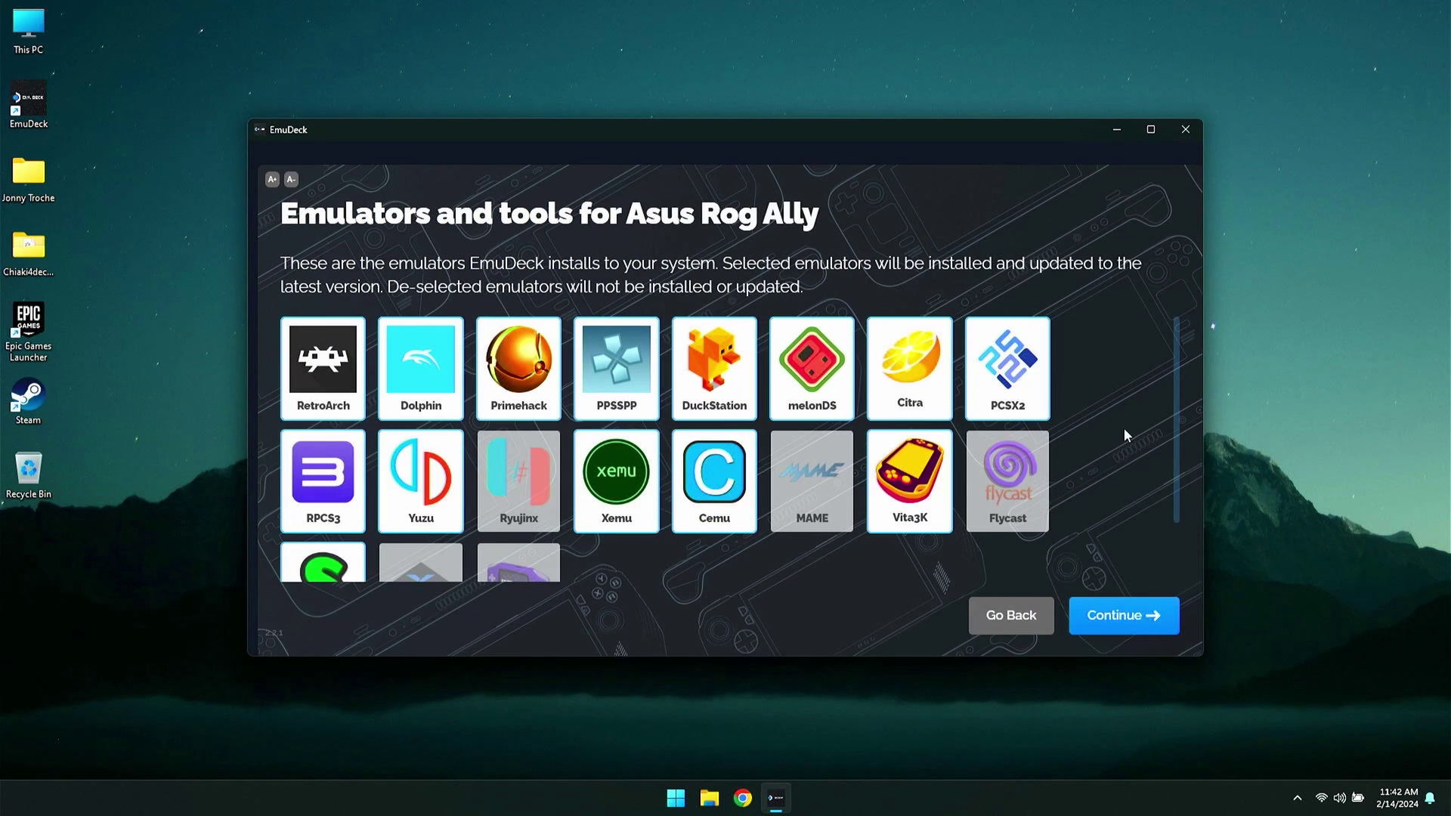
Step: Deselect all preselected emulators, including ScummVM, RPCS3, RetroArch, Dolphin, Yuzu, Primehack, PPSSPP, Xemu, Cemu, DuckStation, melonDS, Citra, Vita3K and PCSX2
{"action": "scroll", "coordinate": [1124, 428], "scroll_direction": "down", "scroll_amount": 2}
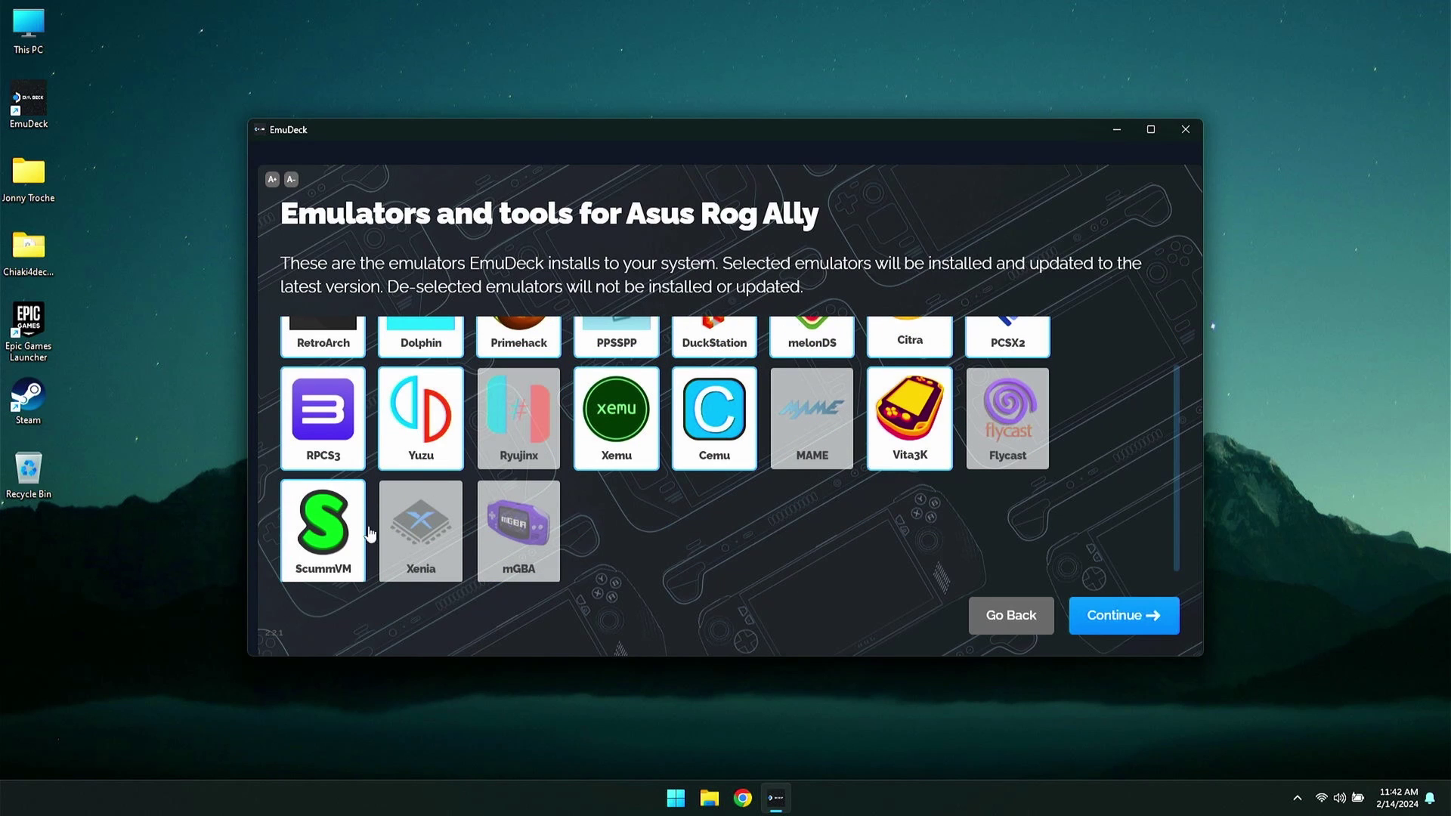
{"action": "left_click", "coordinate": [360, 528]}
{"action": "scroll", "coordinate": [538, 542], "scroll_direction": "up", "scroll_amount": 2}
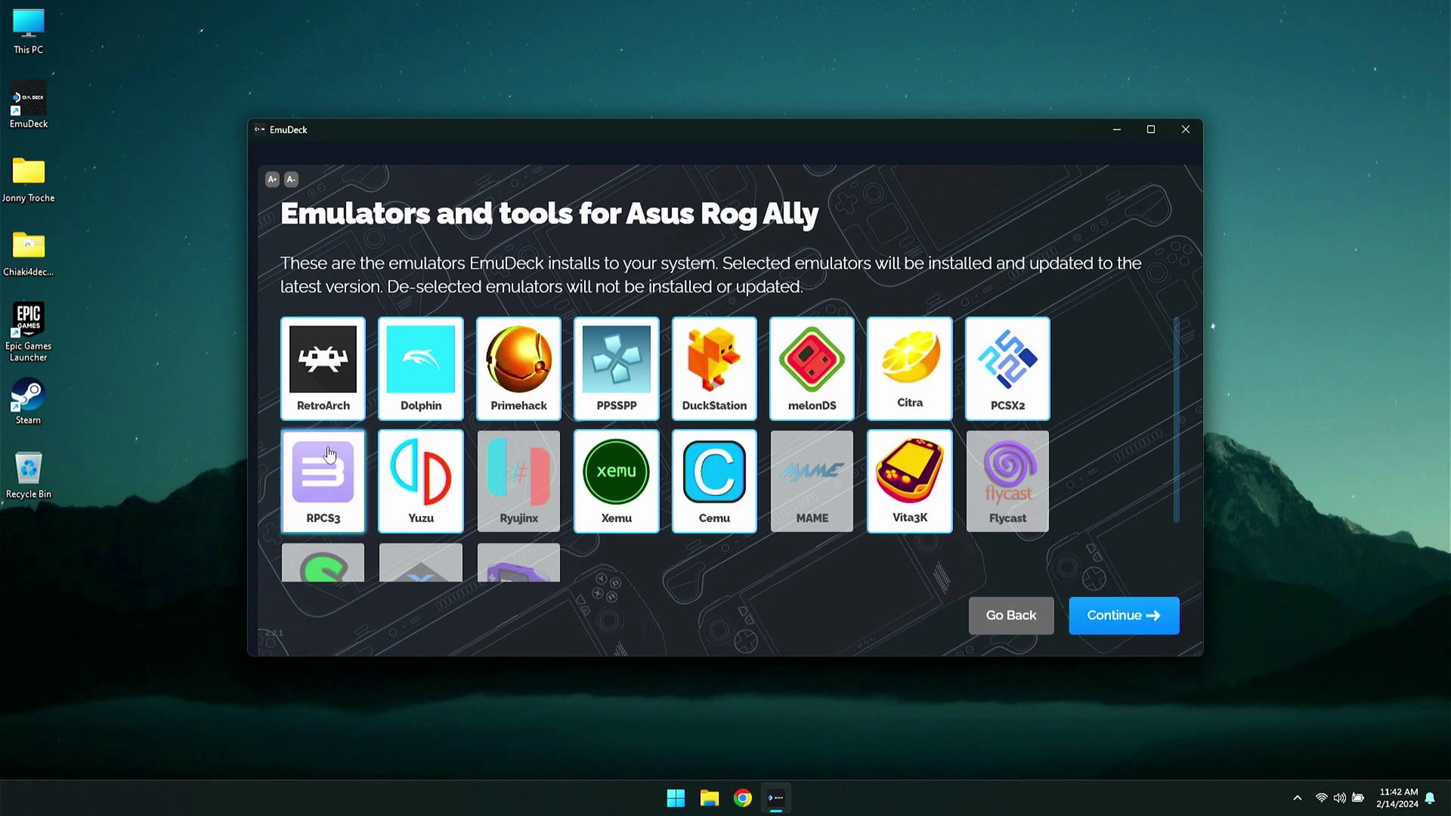
{"action": "left_click", "coordinate": [323, 477]}
{"action": "left_click", "coordinate": [323, 363]}
{"action": "left_click", "coordinate": [420, 363]}
{"action": "left_click", "coordinate": [446, 476]}
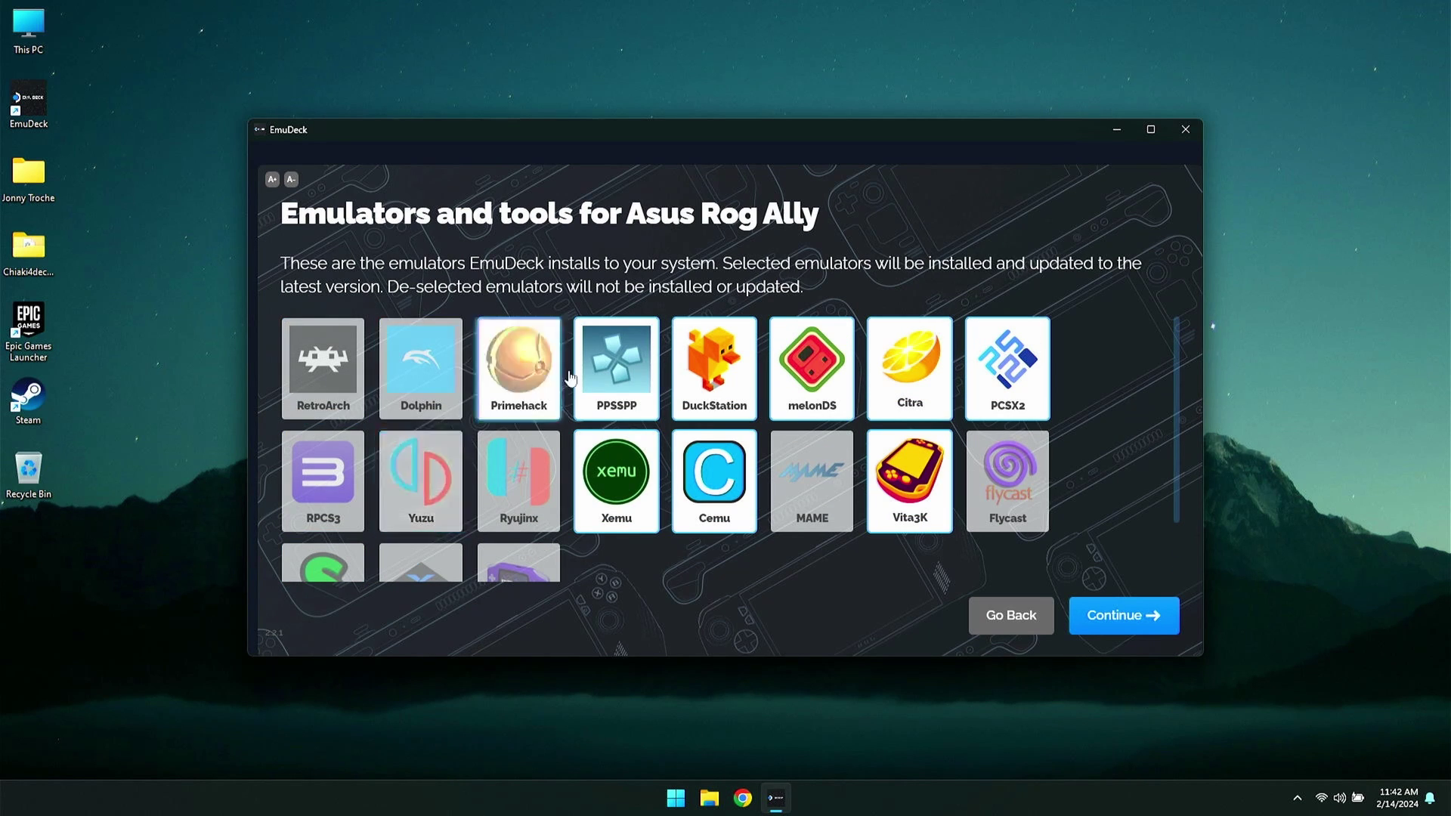
{"action": "left_click", "coordinate": [519, 363]}
{"action": "left_click", "coordinate": [616, 363]}
{"action": "left_click", "coordinate": [616, 476]}
{"action": "left_click", "coordinate": [715, 477]}
{"action": "left_click", "coordinate": [808, 363]}
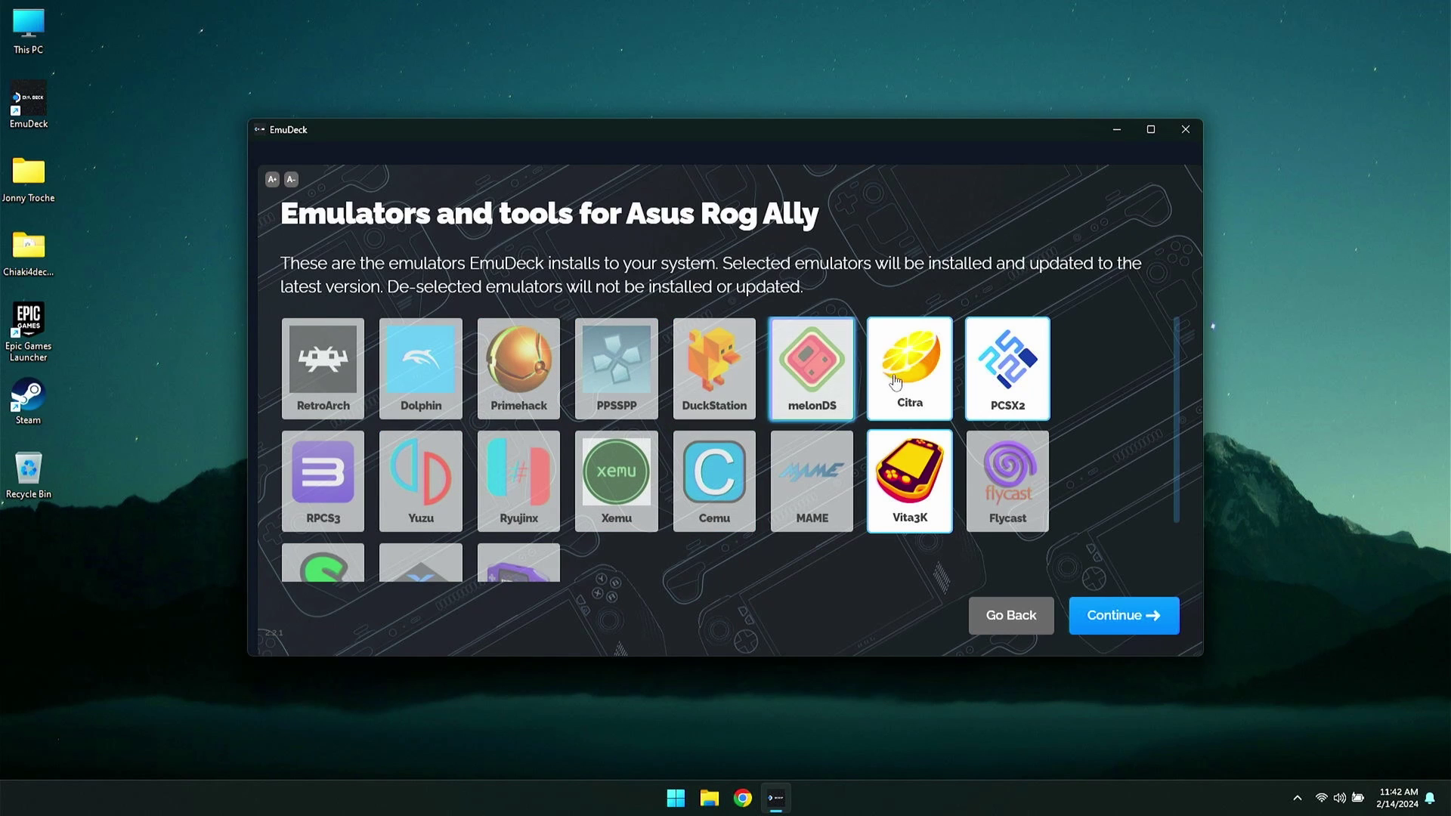
{"action": "left_click", "coordinate": [910, 363]}
{"action": "left_click", "coordinate": [910, 476]}
{"action": "left_click", "coordinate": [1007, 363]}
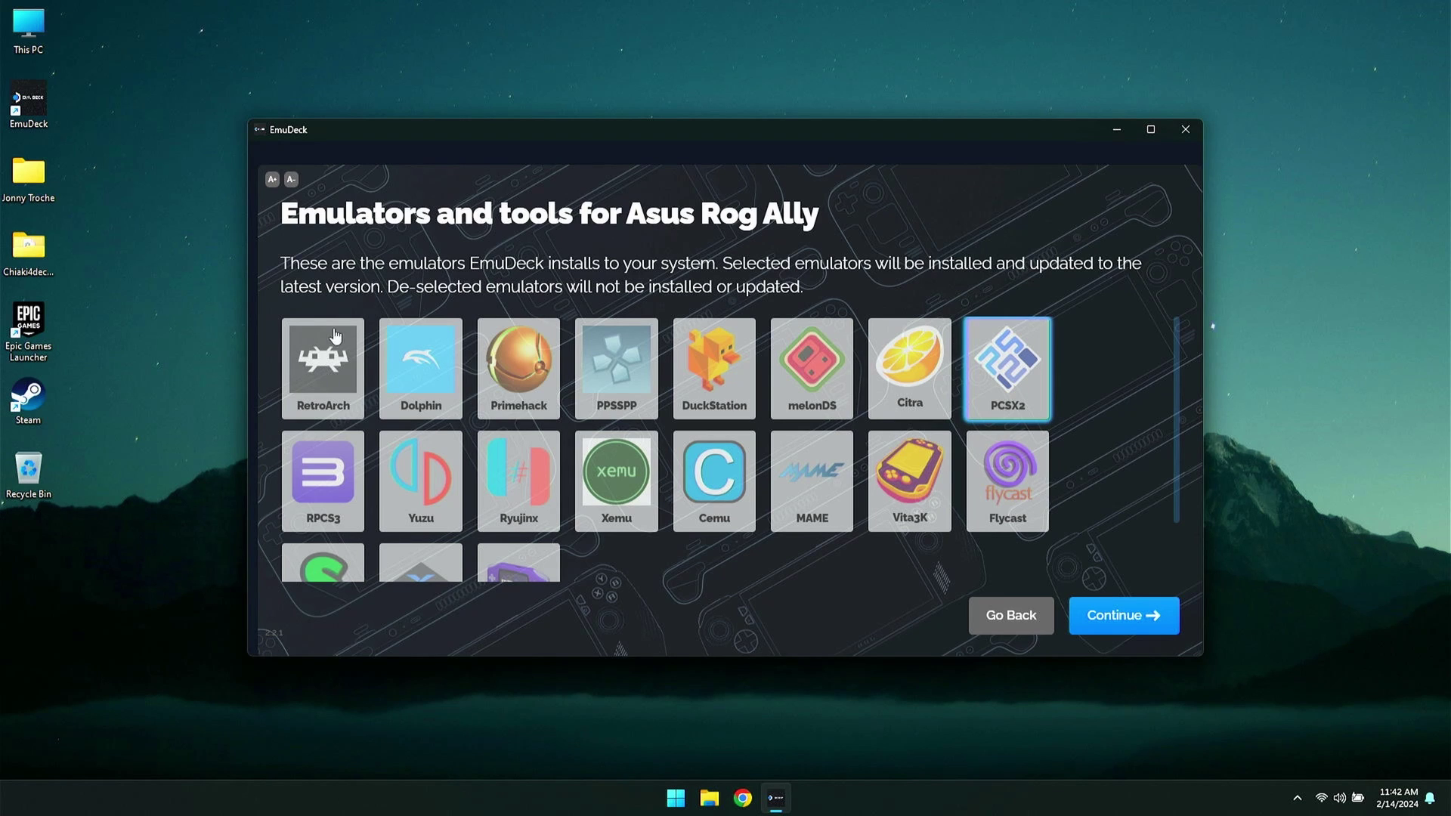
Step: Select RetroArch and DuckStation for installation, choosing standalone DuckStation over RetroArch
{"action": "left_click", "coordinate": [325, 374]}
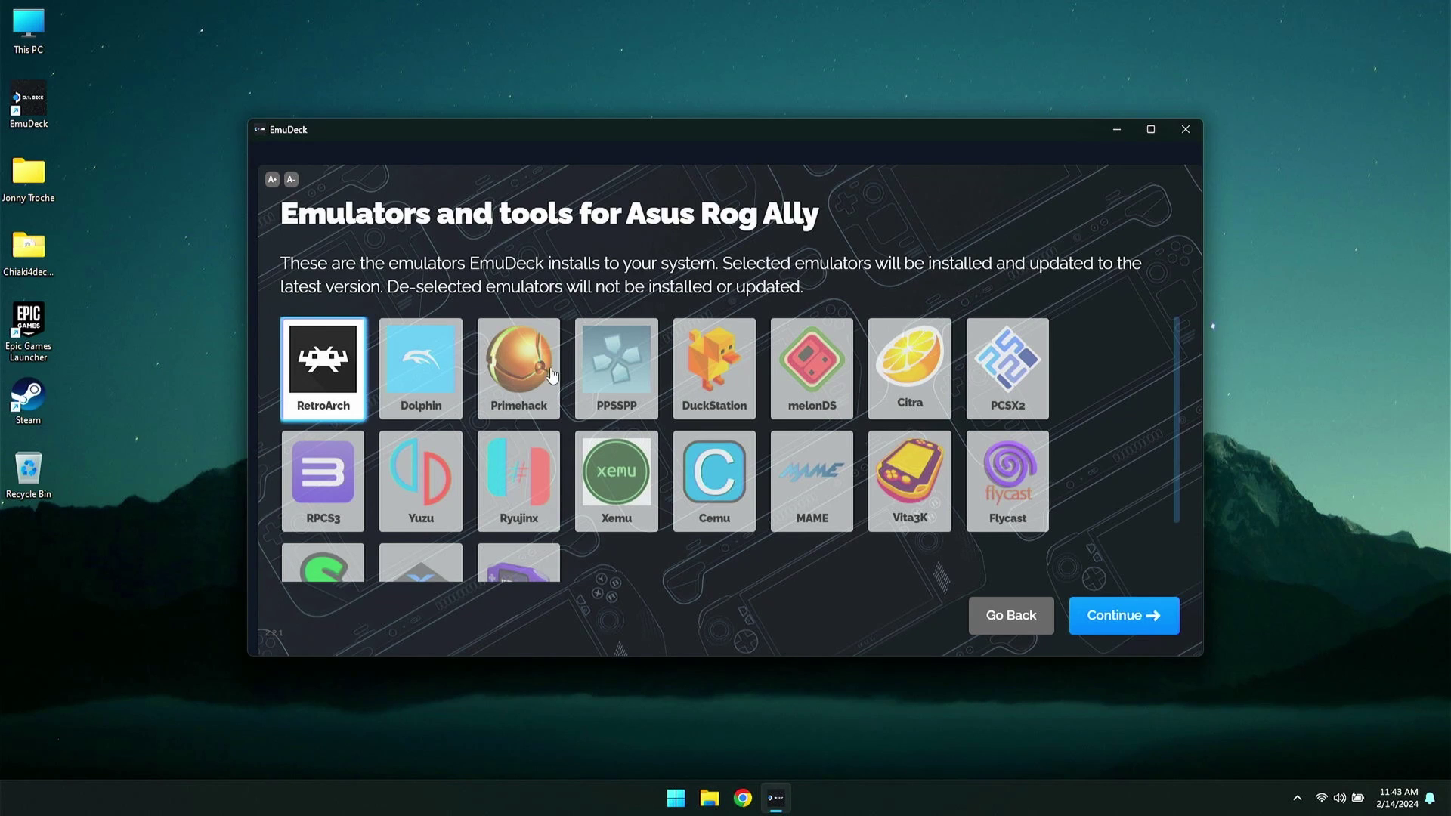
{"action": "left_click", "coordinate": [715, 361]}
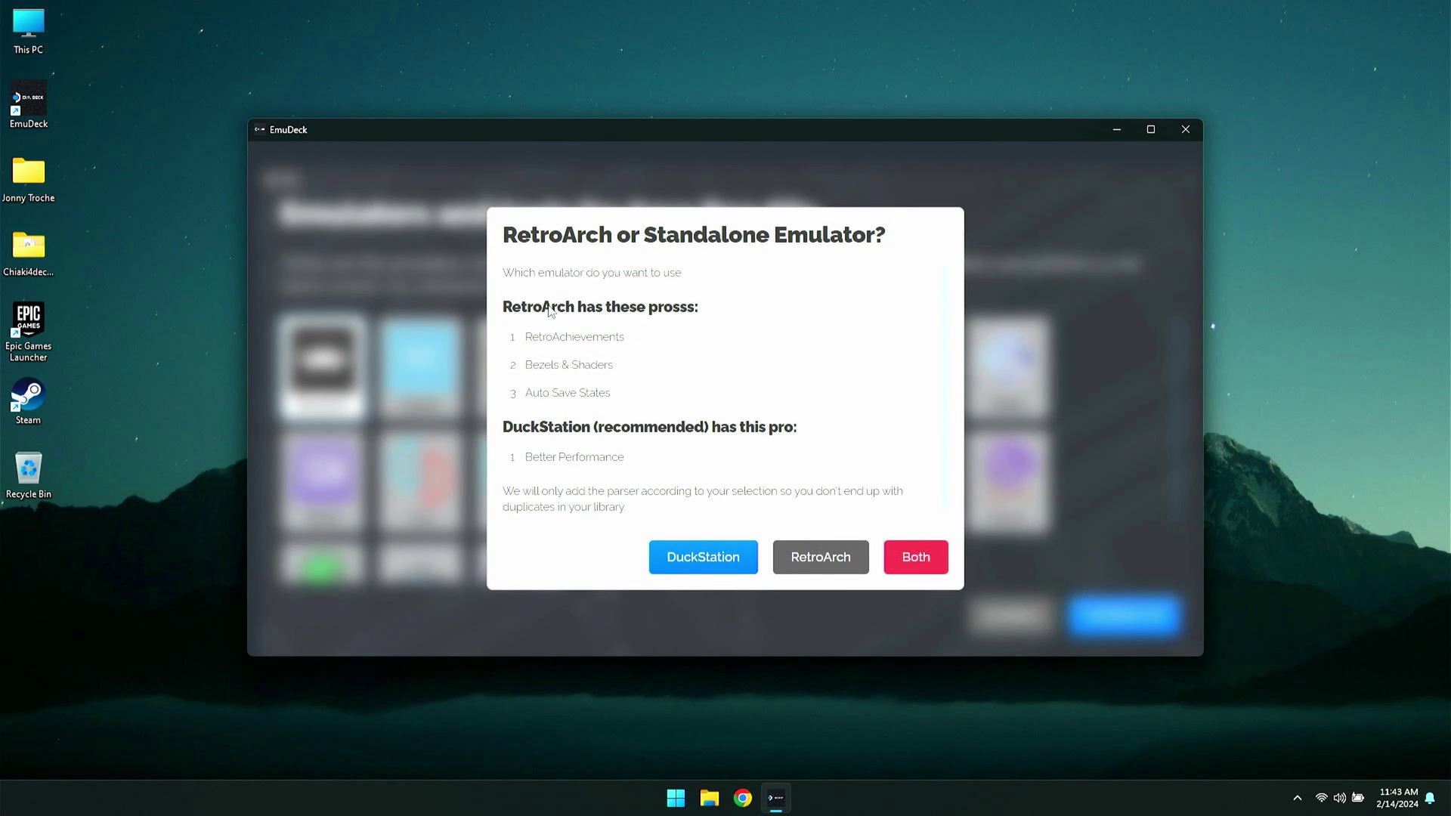
{"action": "left_click", "coordinate": [722, 563]}
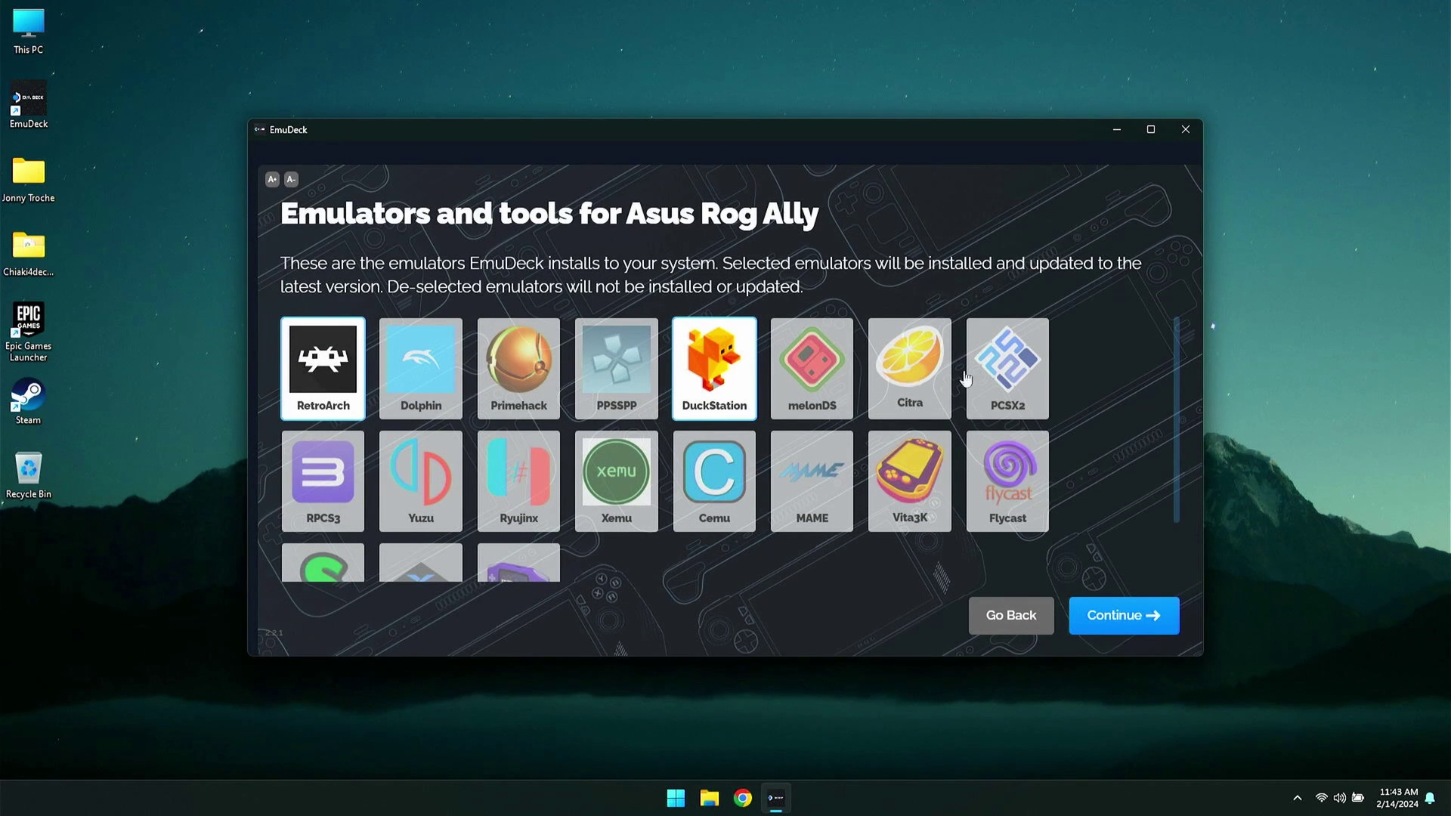
Step: Add PCSX2, RPCS3, Yuzu, Xemu and mGBA to the installation, choosing standalone mGBA for GameBoy Advance, and continue to the configurations
{"action": "left_click", "coordinate": [1024, 376]}
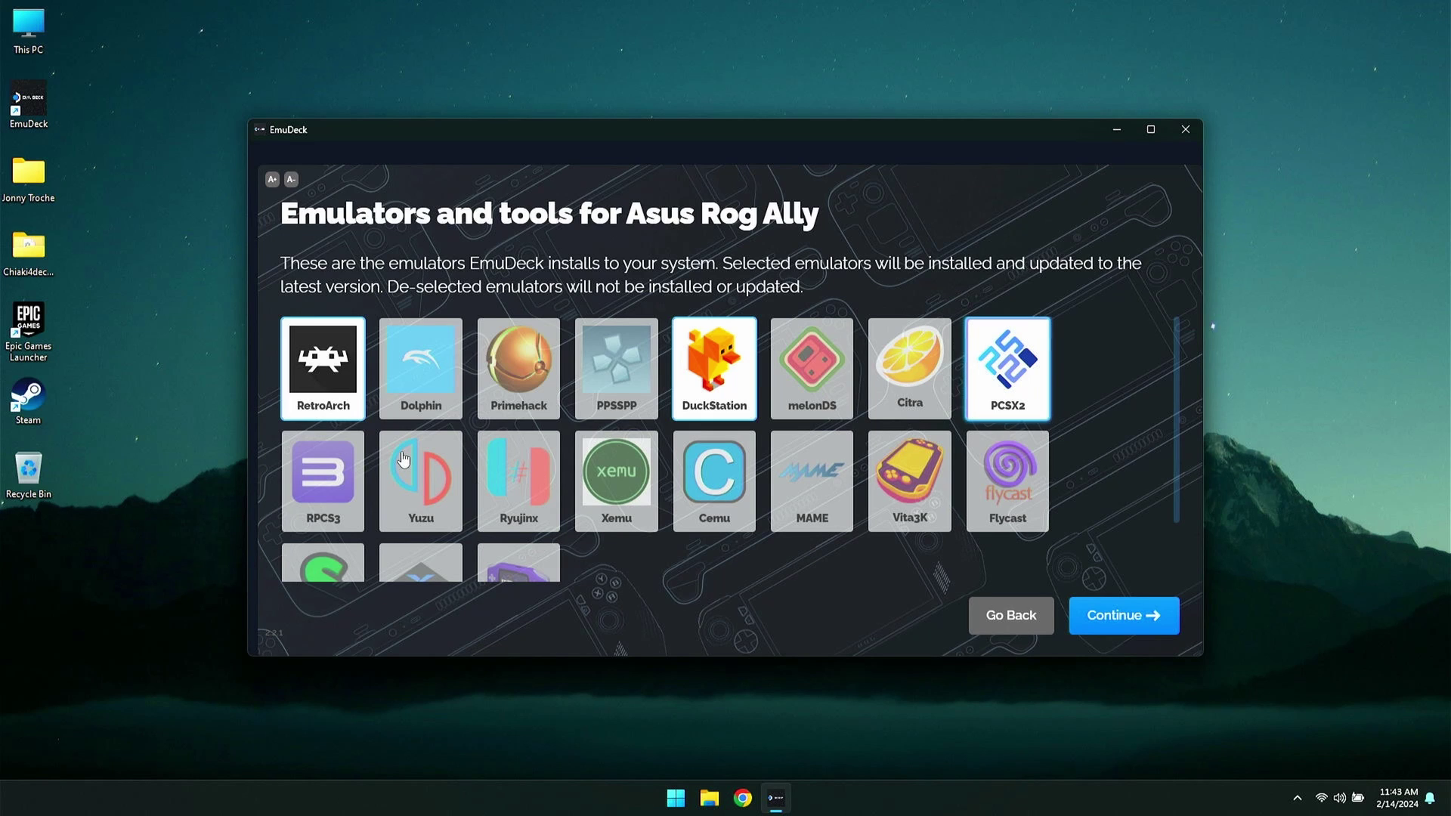
{"action": "scroll", "coordinate": [325, 469], "scroll_direction": "down", "scroll_amount": 1}
{"action": "left_click", "coordinate": [323, 422]}
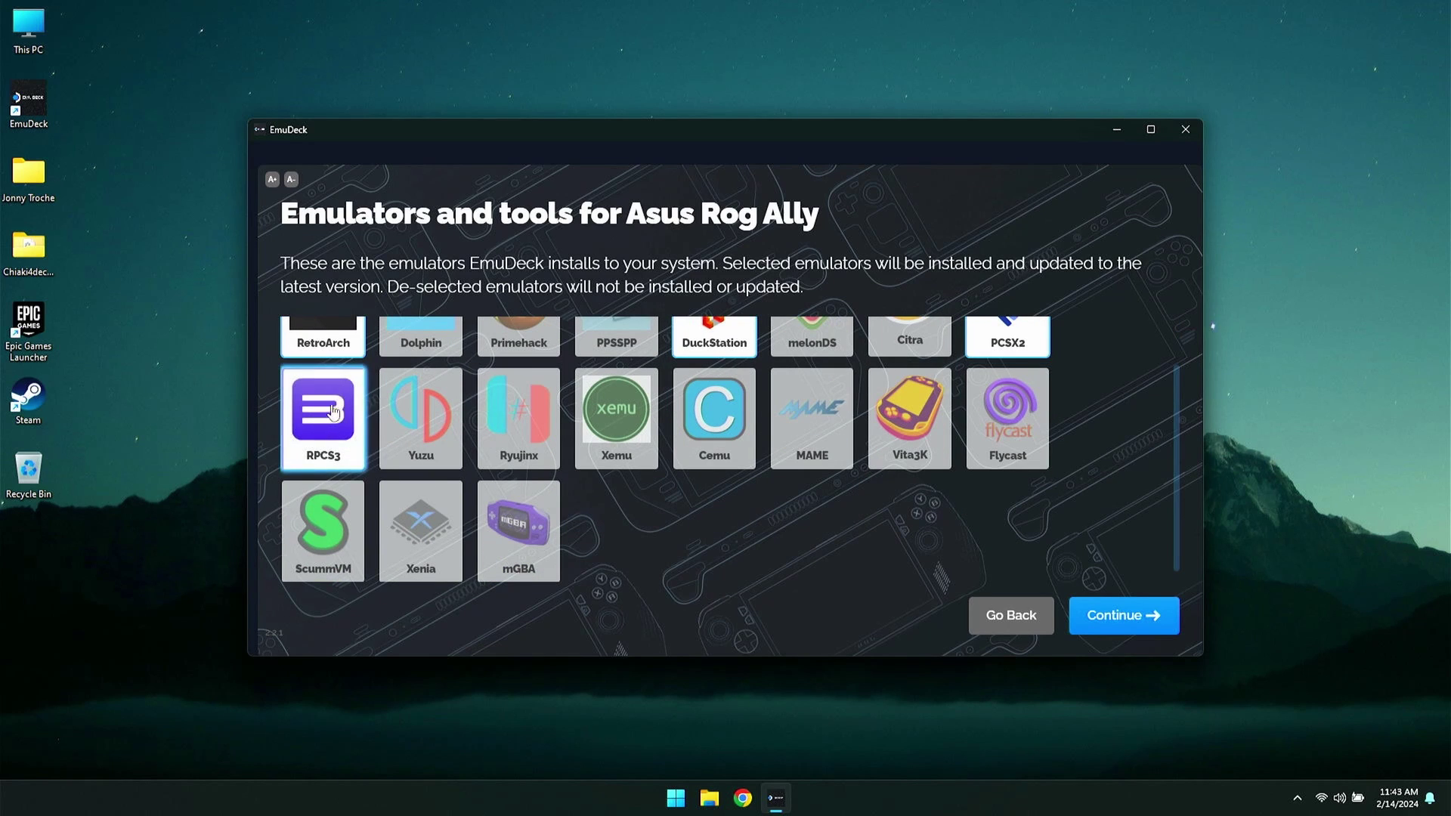
{"action": "left_click", "coordinate": [420, 422]}
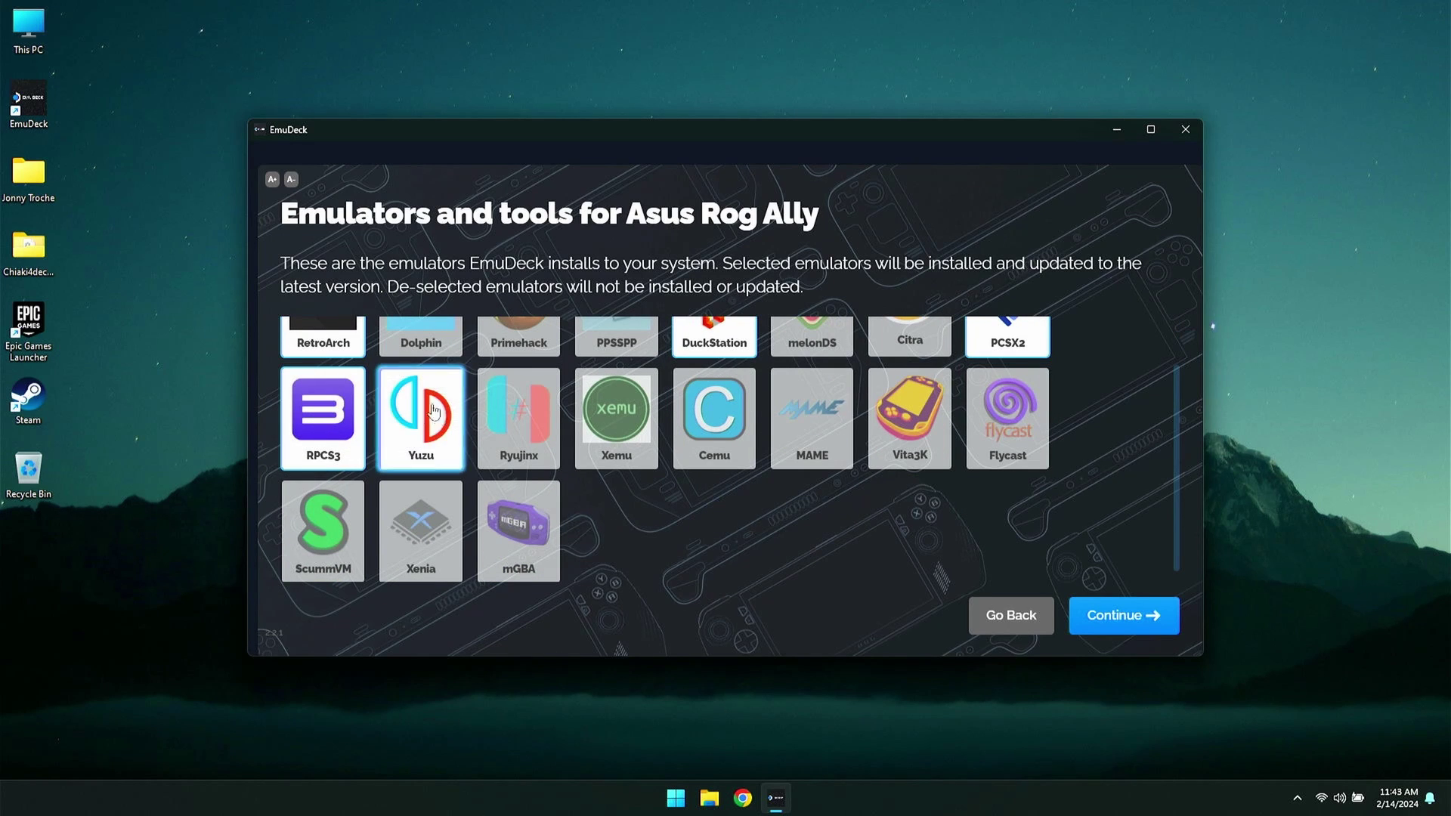
{"action": "left_click", "coordinate": [613, 423]}
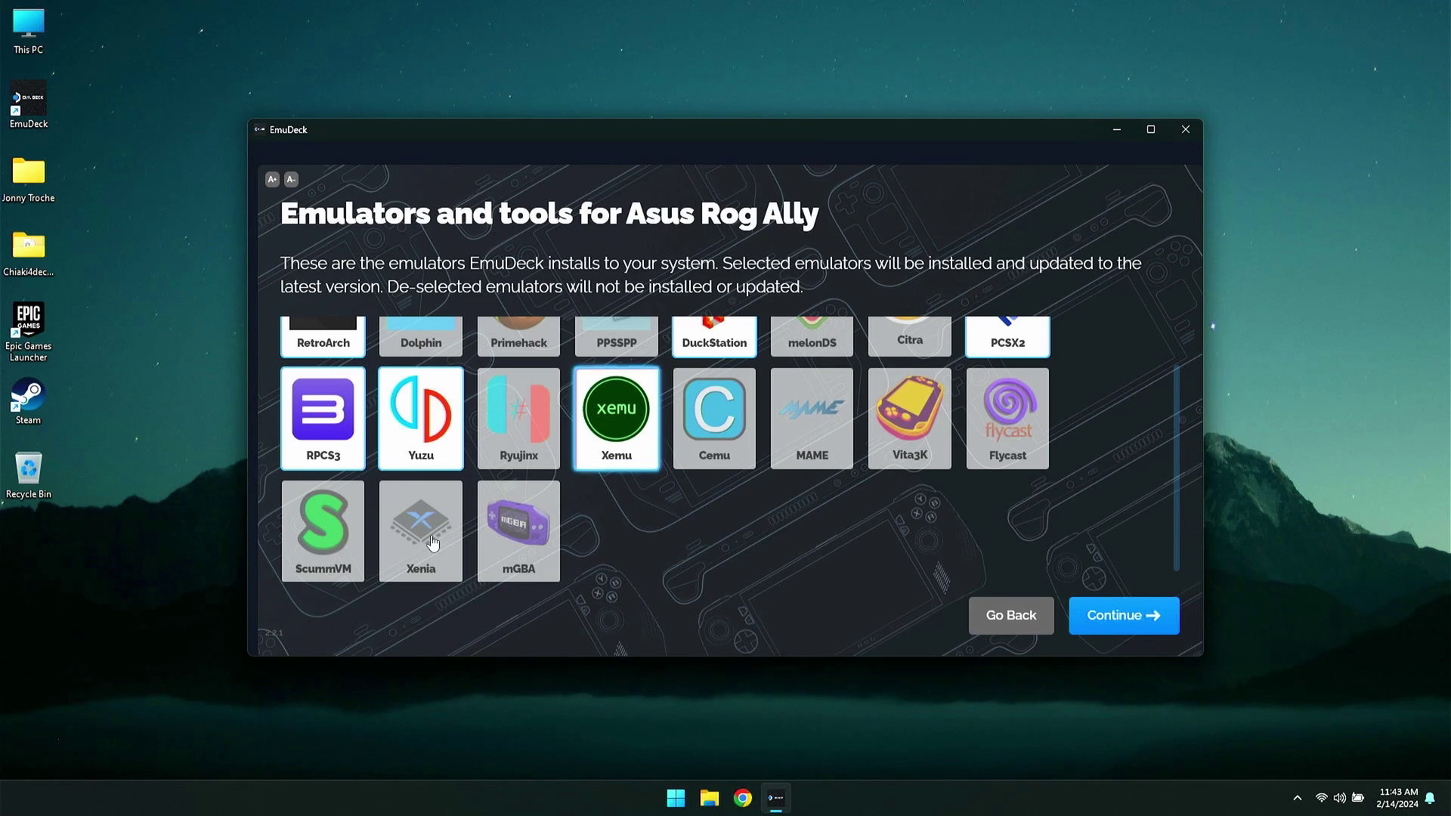
{"action": "left_click", "coordinate": [538, 543]}
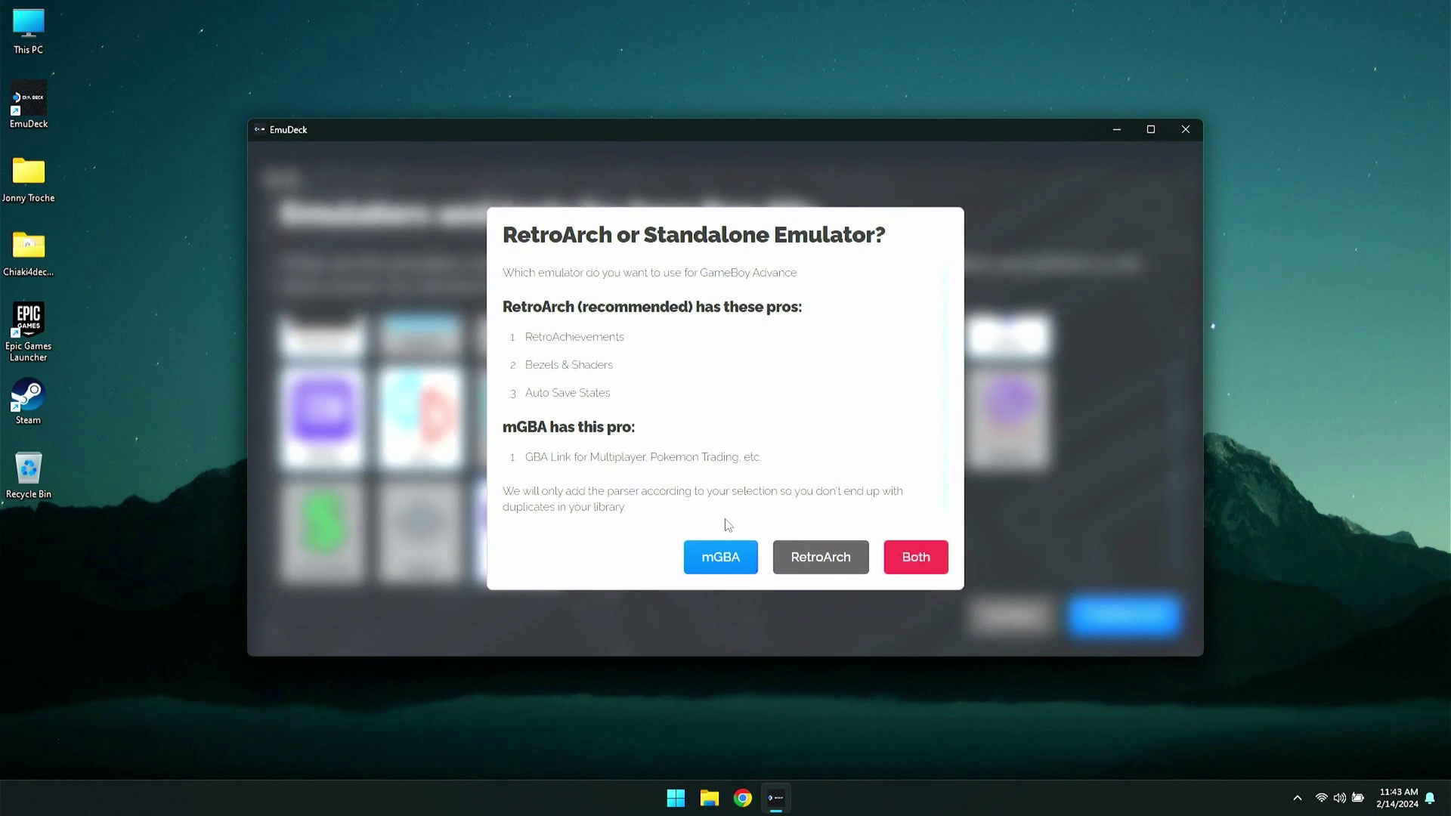
{"action": "left_click", "coordinate": [720, 563]}
{"action": "scroll", "coordinate": [765, 538], "scroll_direction": "up", "scroll_amount": 2}
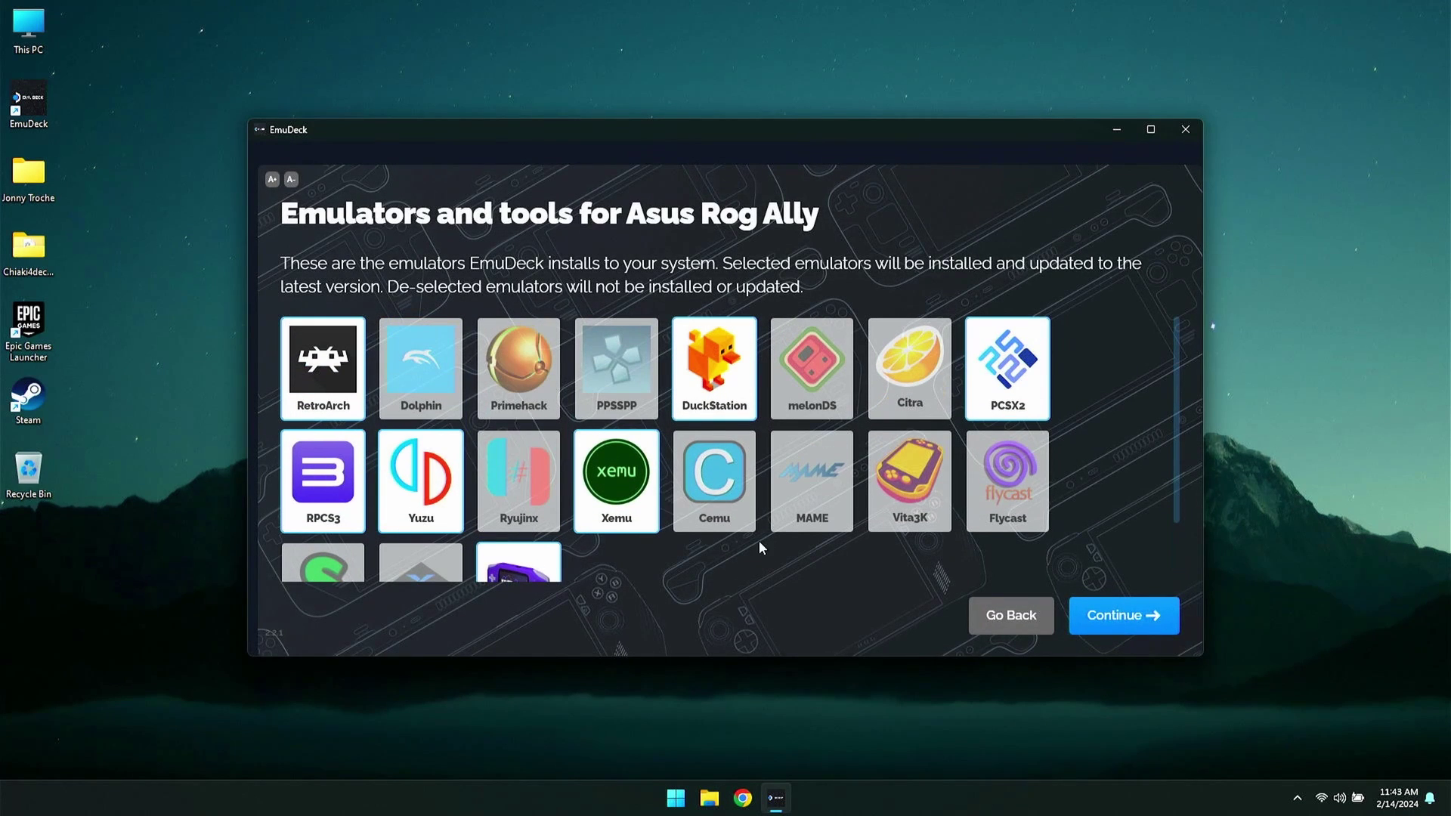
{"action": "left_click", "coordinate": [1120, 629]}
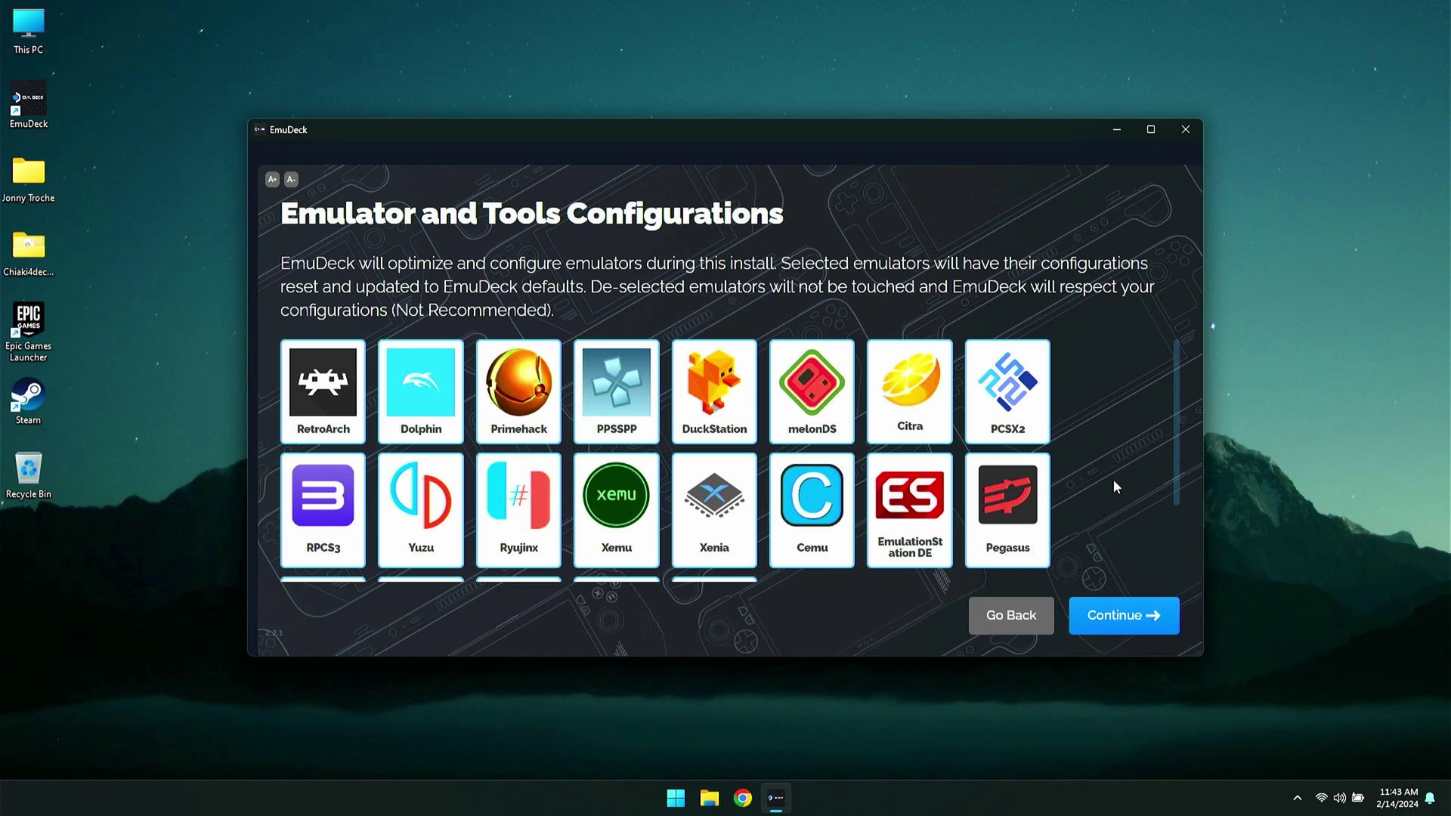
Step: Exclude the emulators not being installed from configuration, including Dolphin, Primehack, PPSSPP, melonDS, Citra and Ryujinx
{"action": "left_click", "coordinate": [424, 401]}
{"action": "left_click", "coordinate": [519, 389]}
{"action": "left_click", "coordinate": [614, 395]}
{"action": "left_click", "coordinate": [779, 394]}
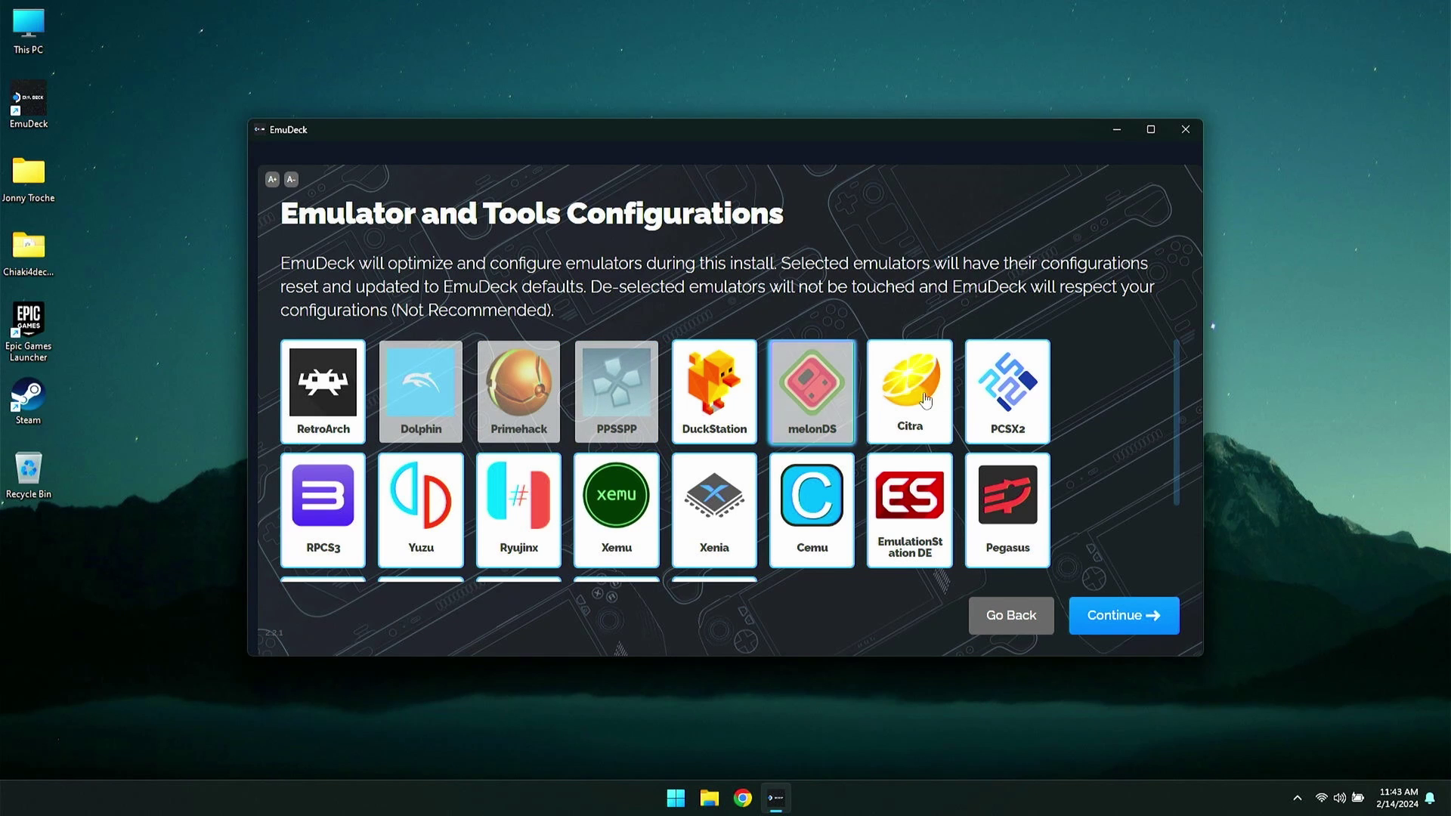
{"action": "left_click", "coordinate": [925, 400]}
{"action": "left_click", "coordinate": [522, 510]}
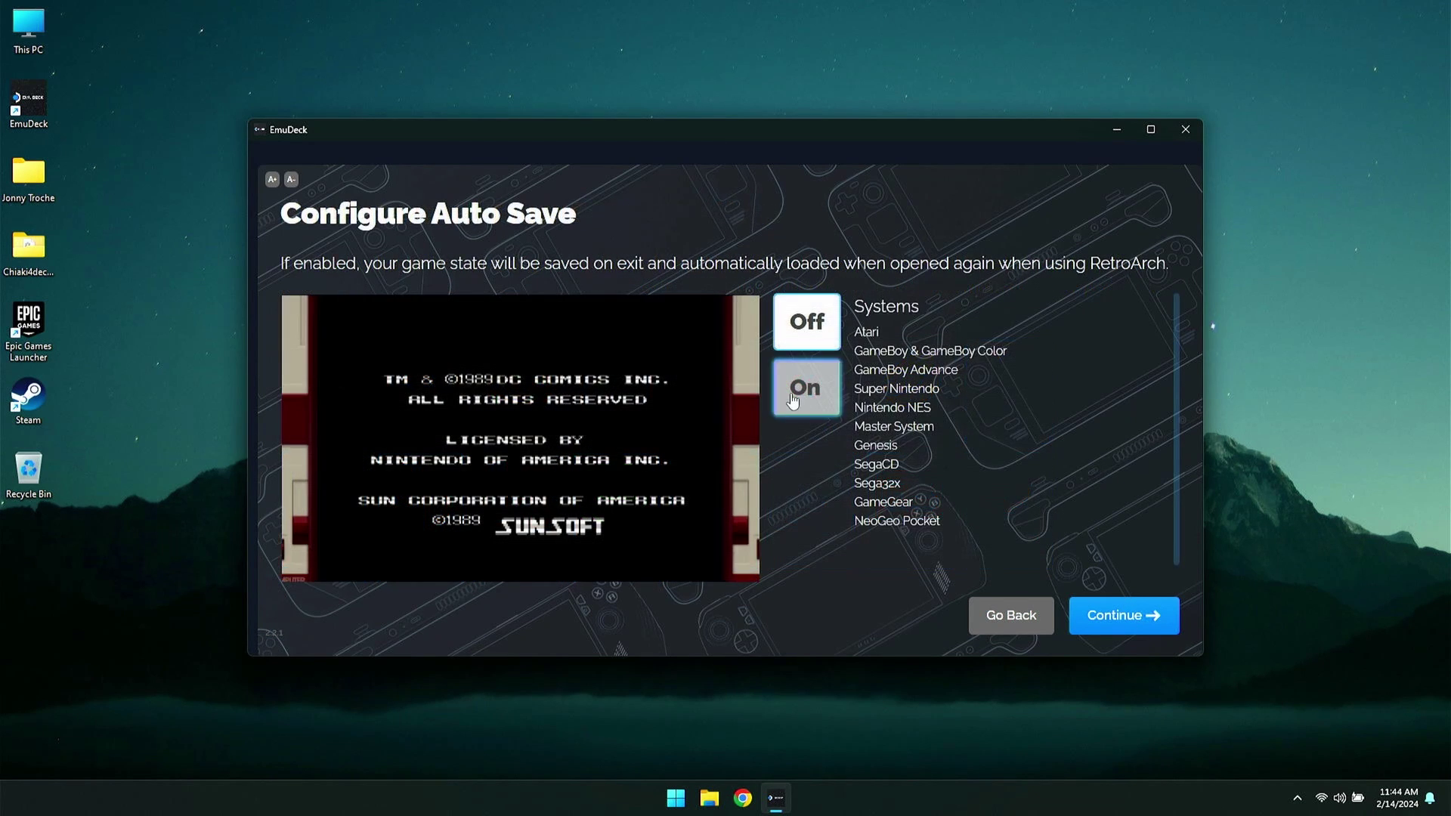
Step: Set Auto Save to Off for RetroArch and skip the RetroAchievements login
{"action": "left_click", "coordinate": [807, 321]}
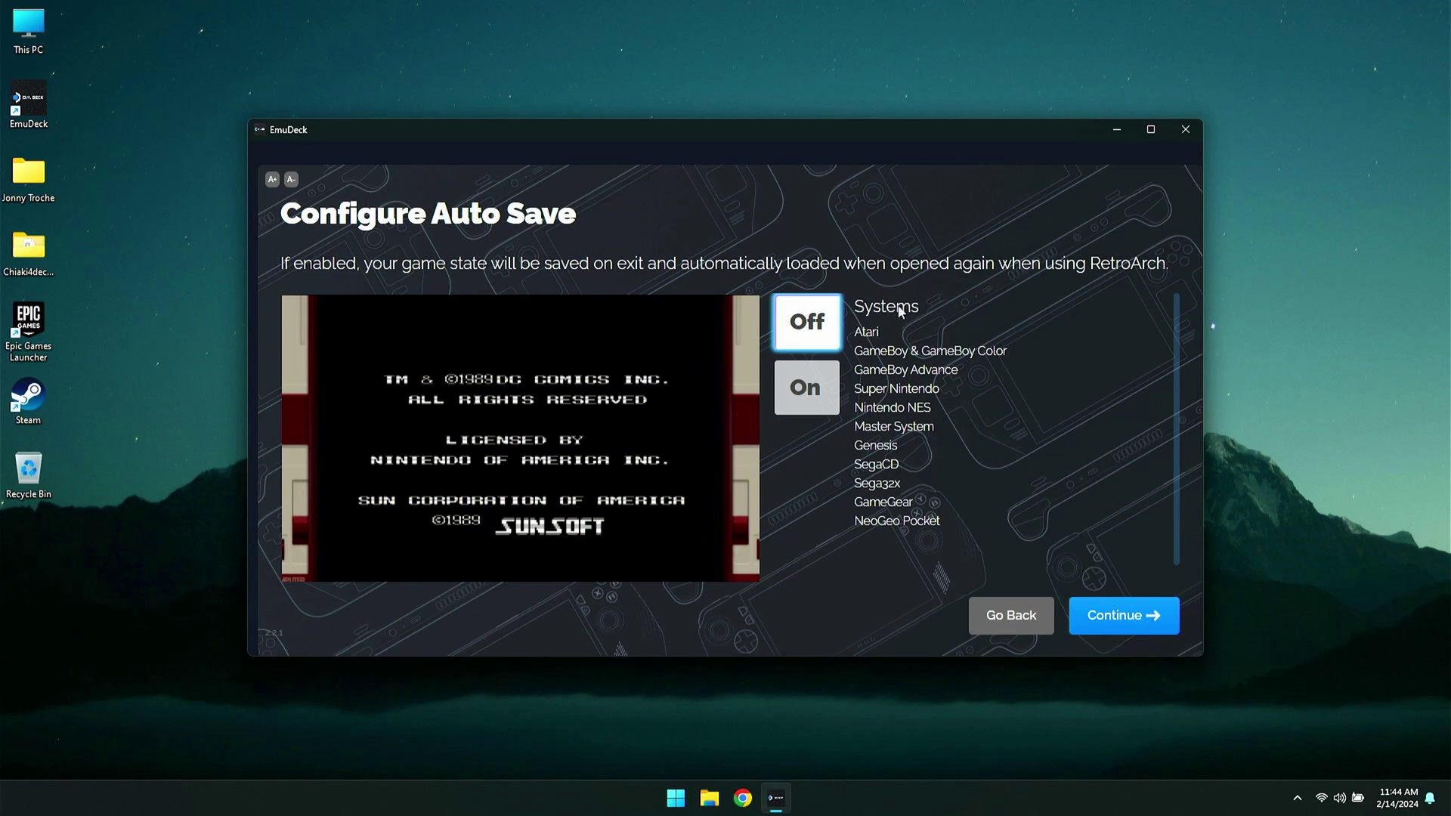
{"action": "left_click", "coordinate": [1100, 618]}
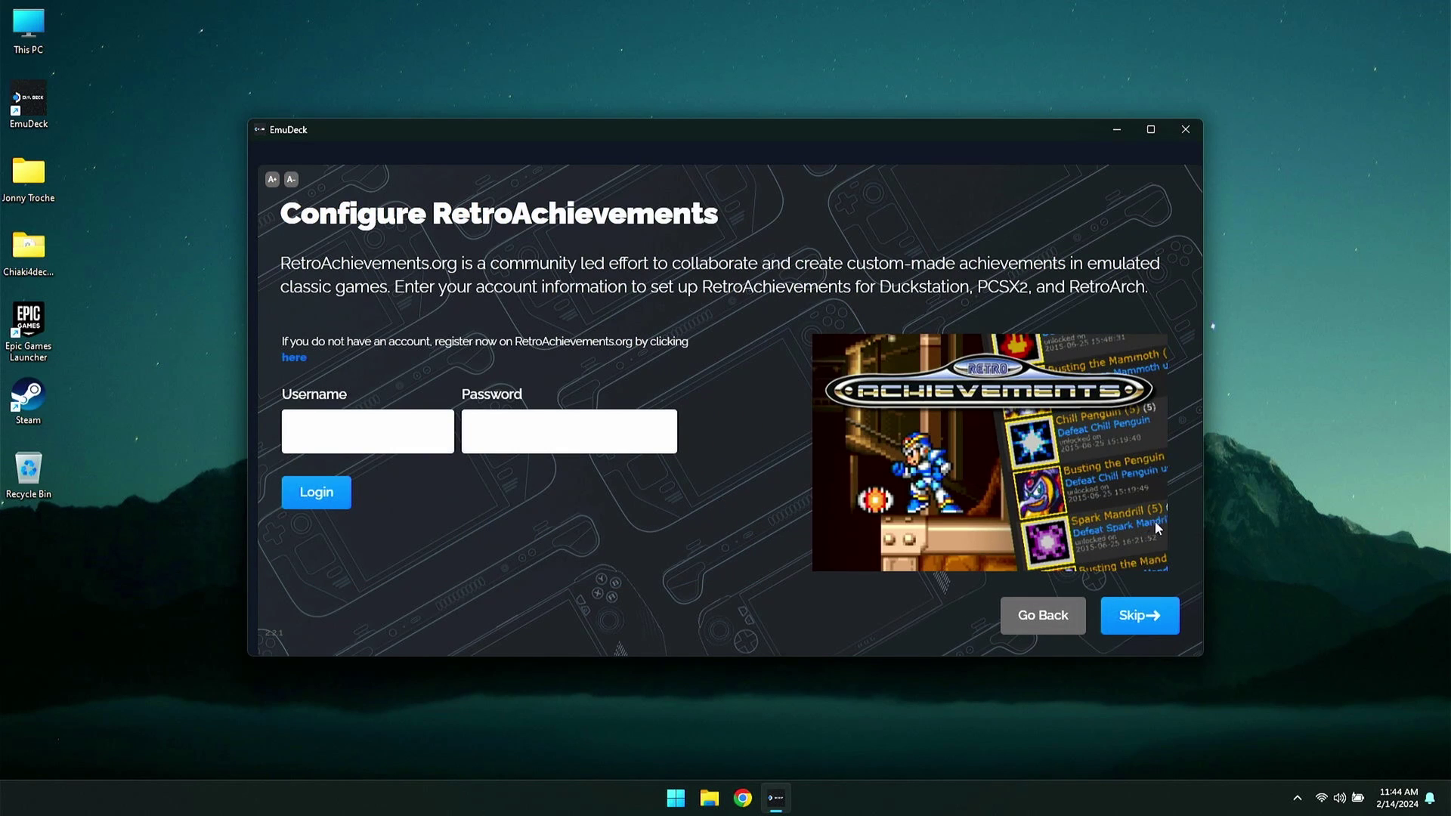
{"action": "left_click", "coordinate": [1140, 615]}
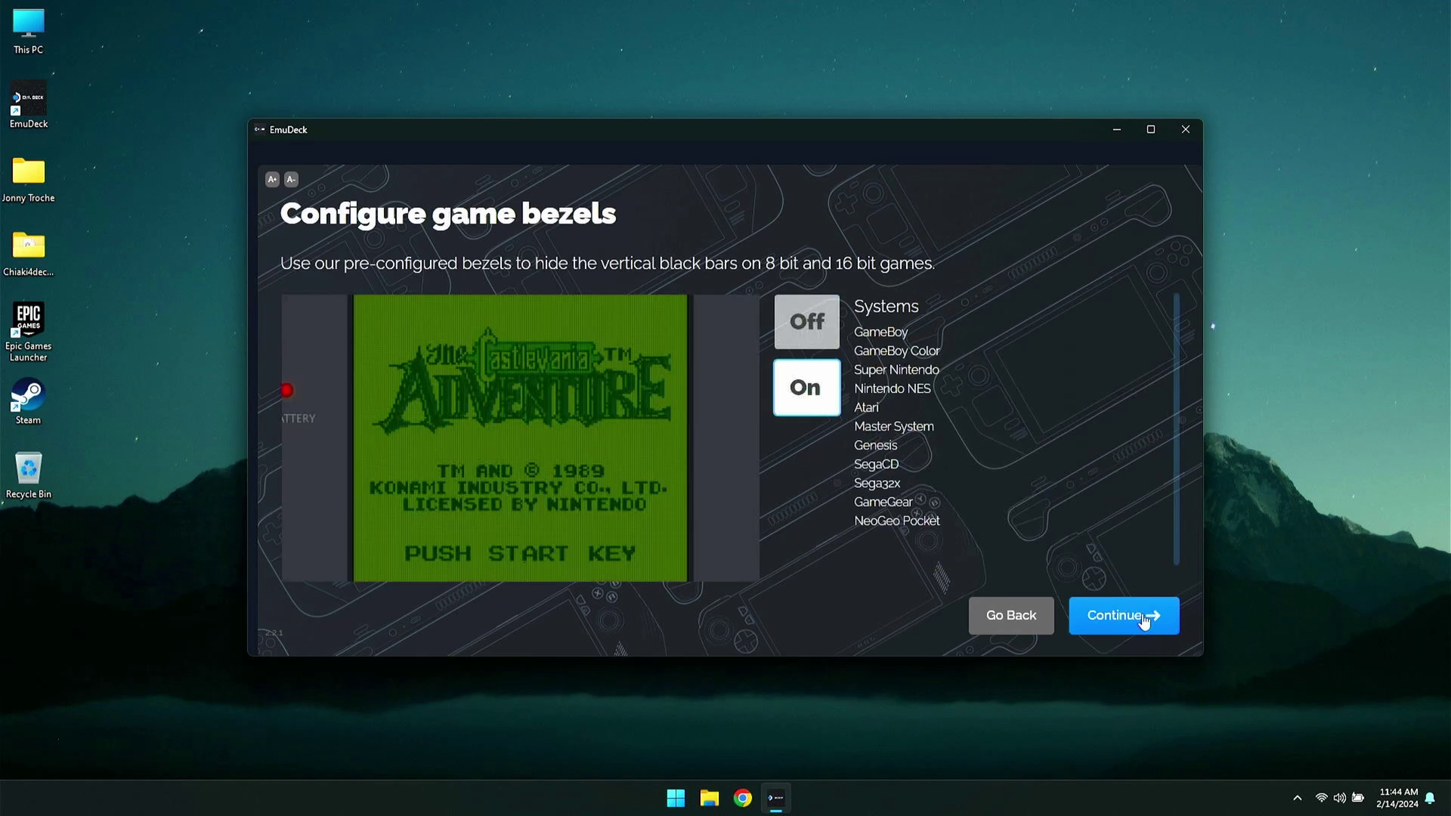
Step: Set the pre-configured game bezels to On and continue to the aspect ratio settings
{"action": "left_click", "coordinate": [823, 327]}
{"action": "left_click", "coordinate": [805, 387]}
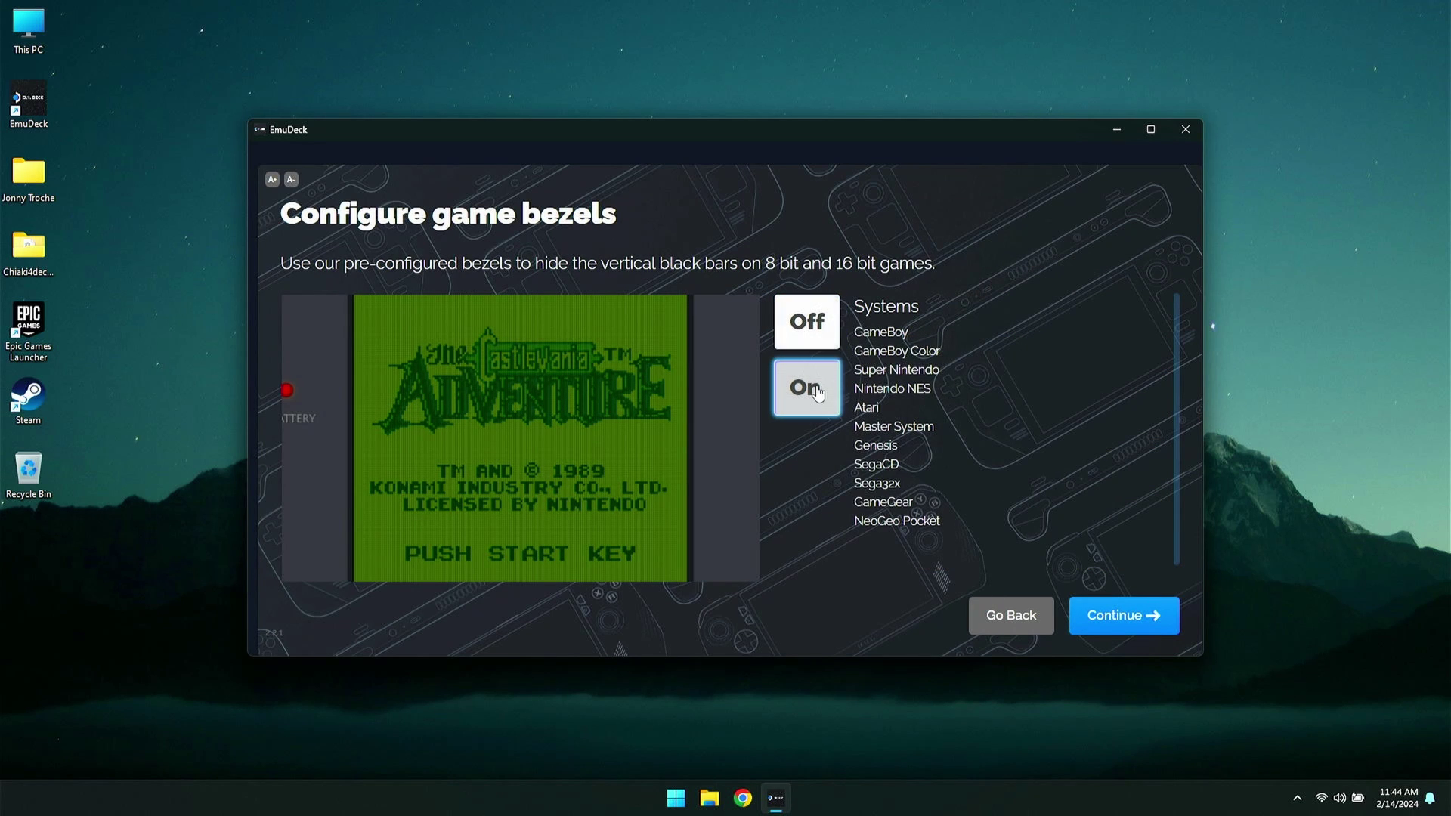
{"action": "left_click", "coordinate": [1111, 623]}
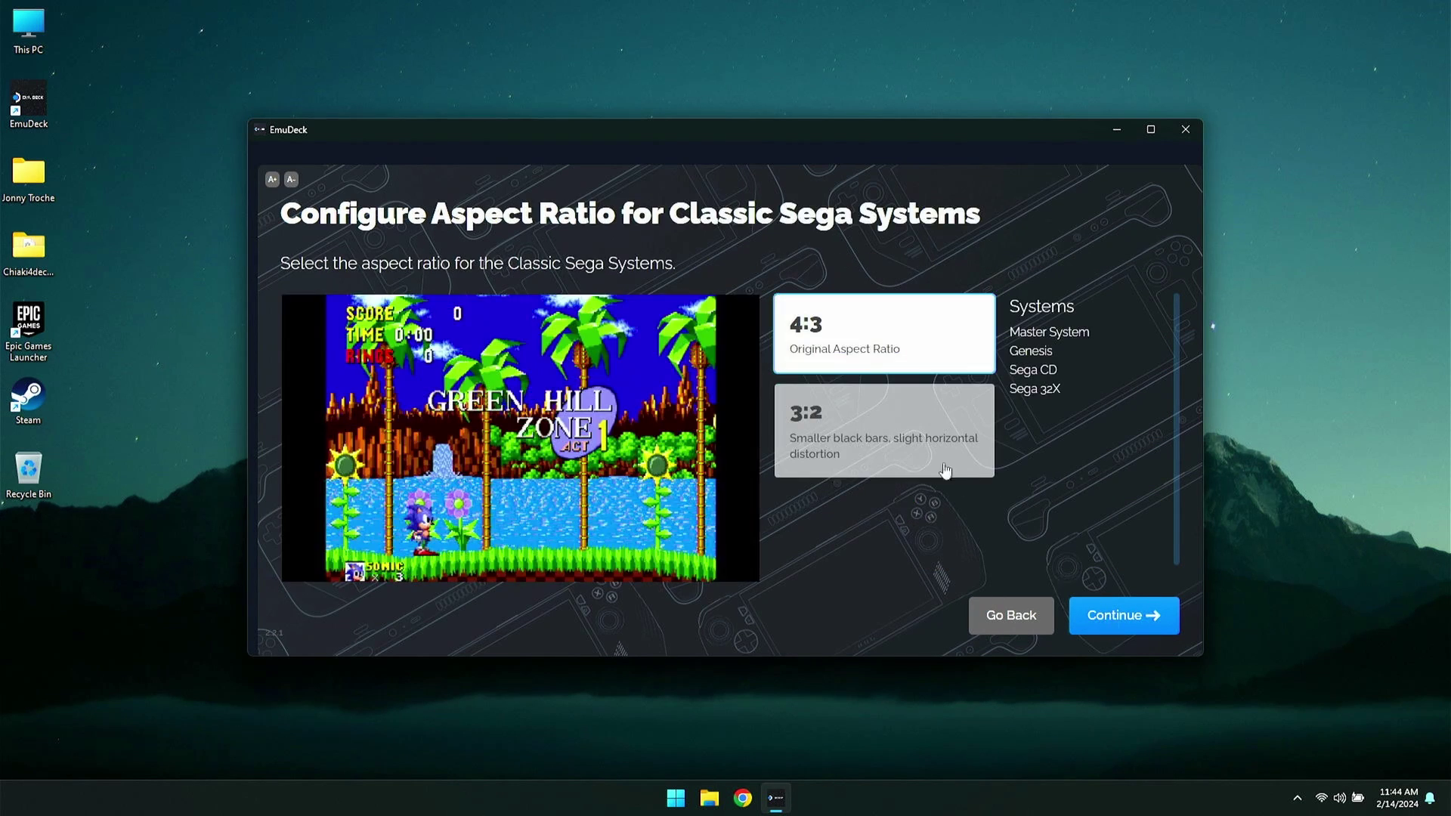
Step: Set the aspect ratio to 4:3 for both the Classic Sega systems and the Classic Nintendo systems
{"action": "left_click", "coordinate": [912, 439]}
{"action": "left_click", "coordinate": [917, 327]}
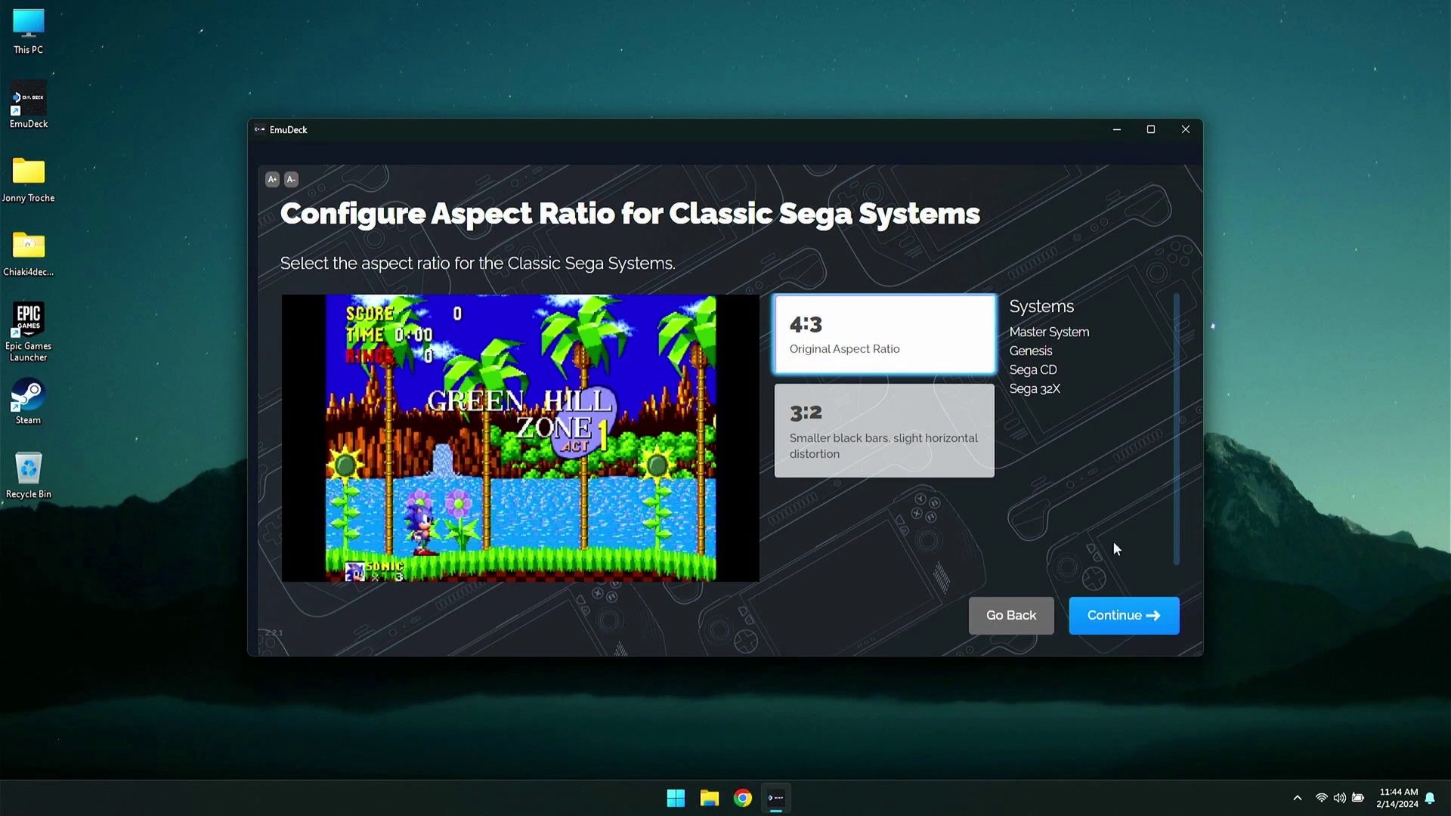
{"action": "left_click", "coordinate": [1128, 624]}
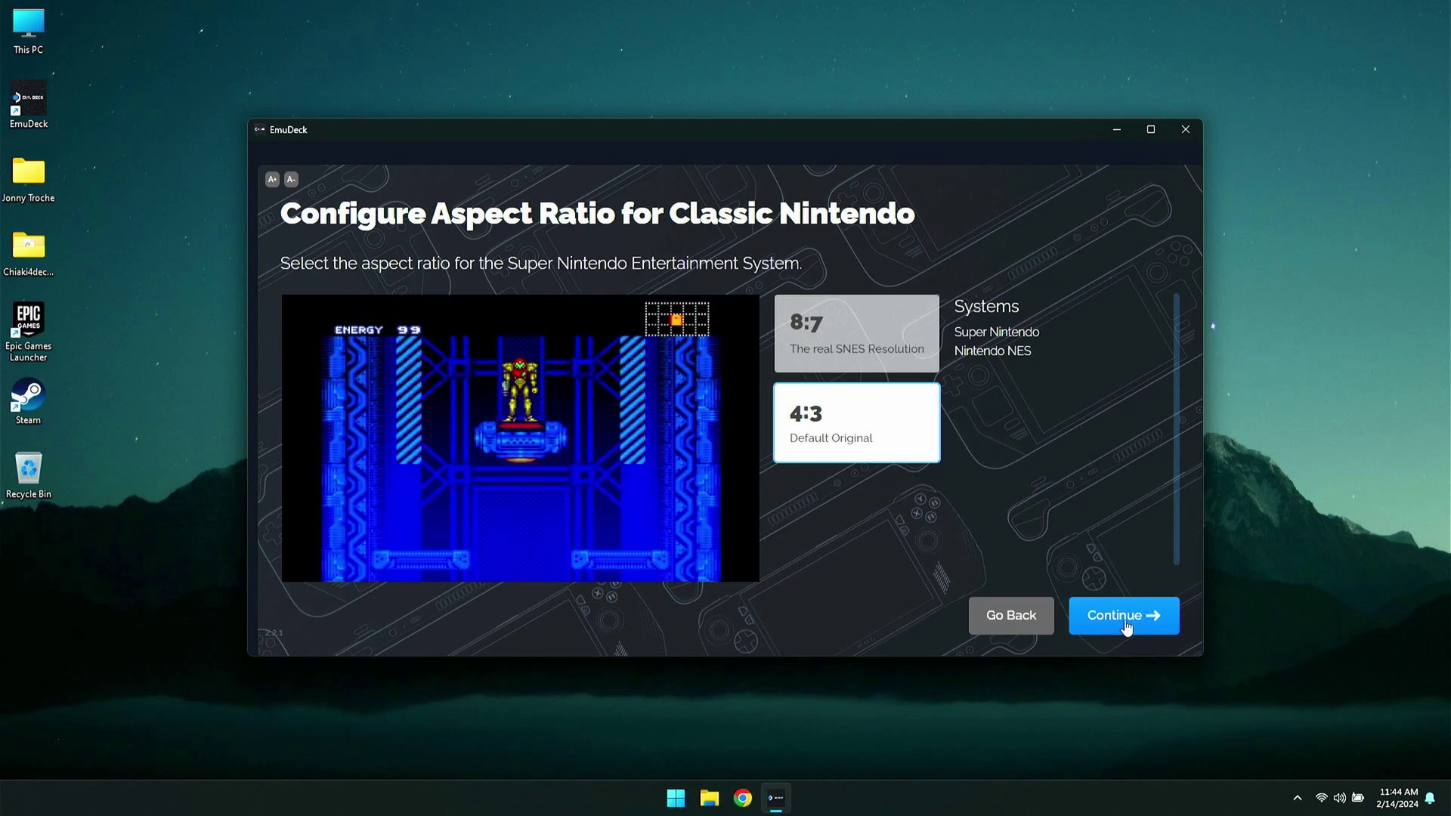
{"action": "left_click", "coordinate": [862, 338]}
{"action": "left_click", "coordinate": [864, 425]}
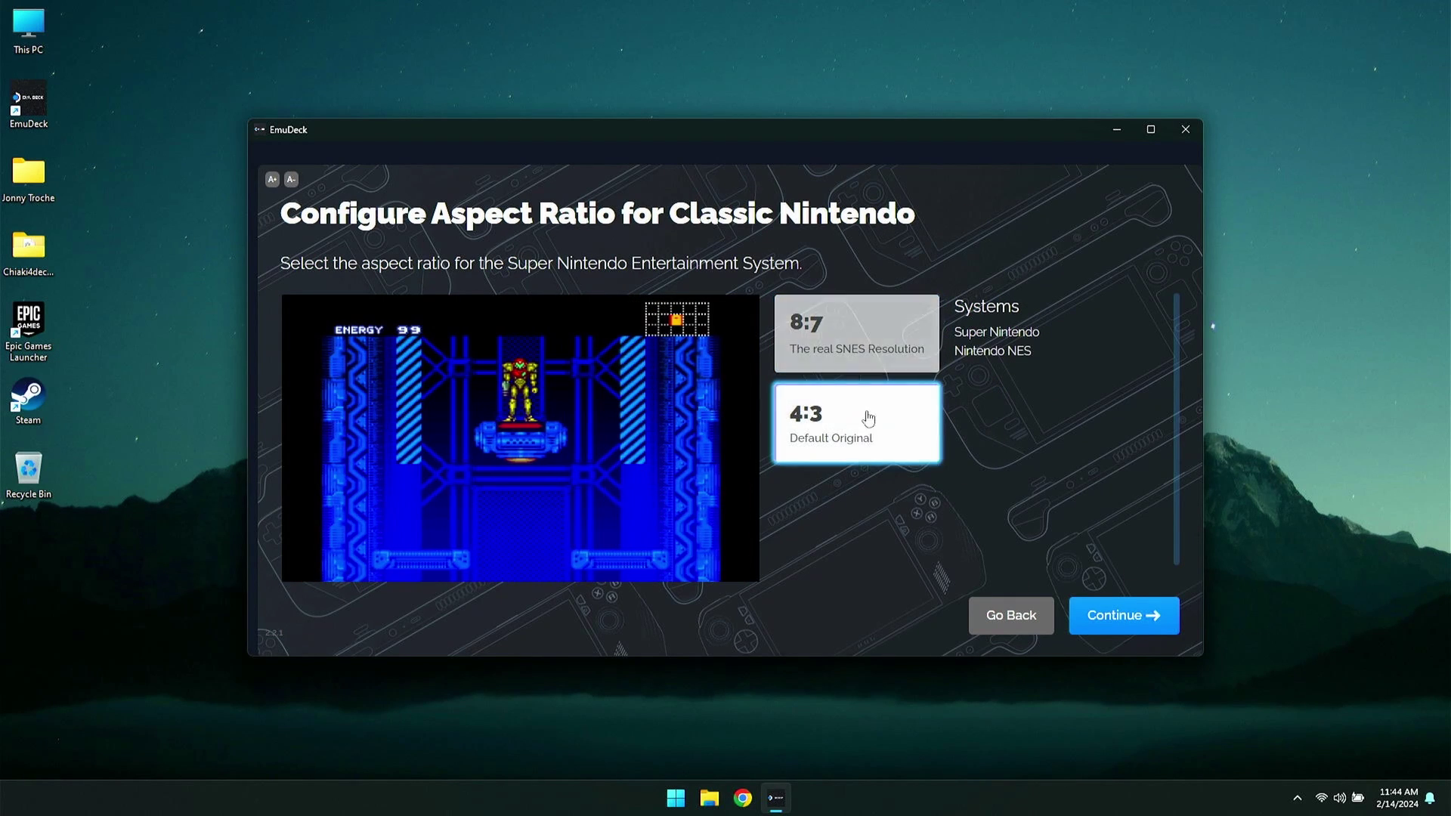
{"action": "left_click", "coordinate": [1126, 618]}
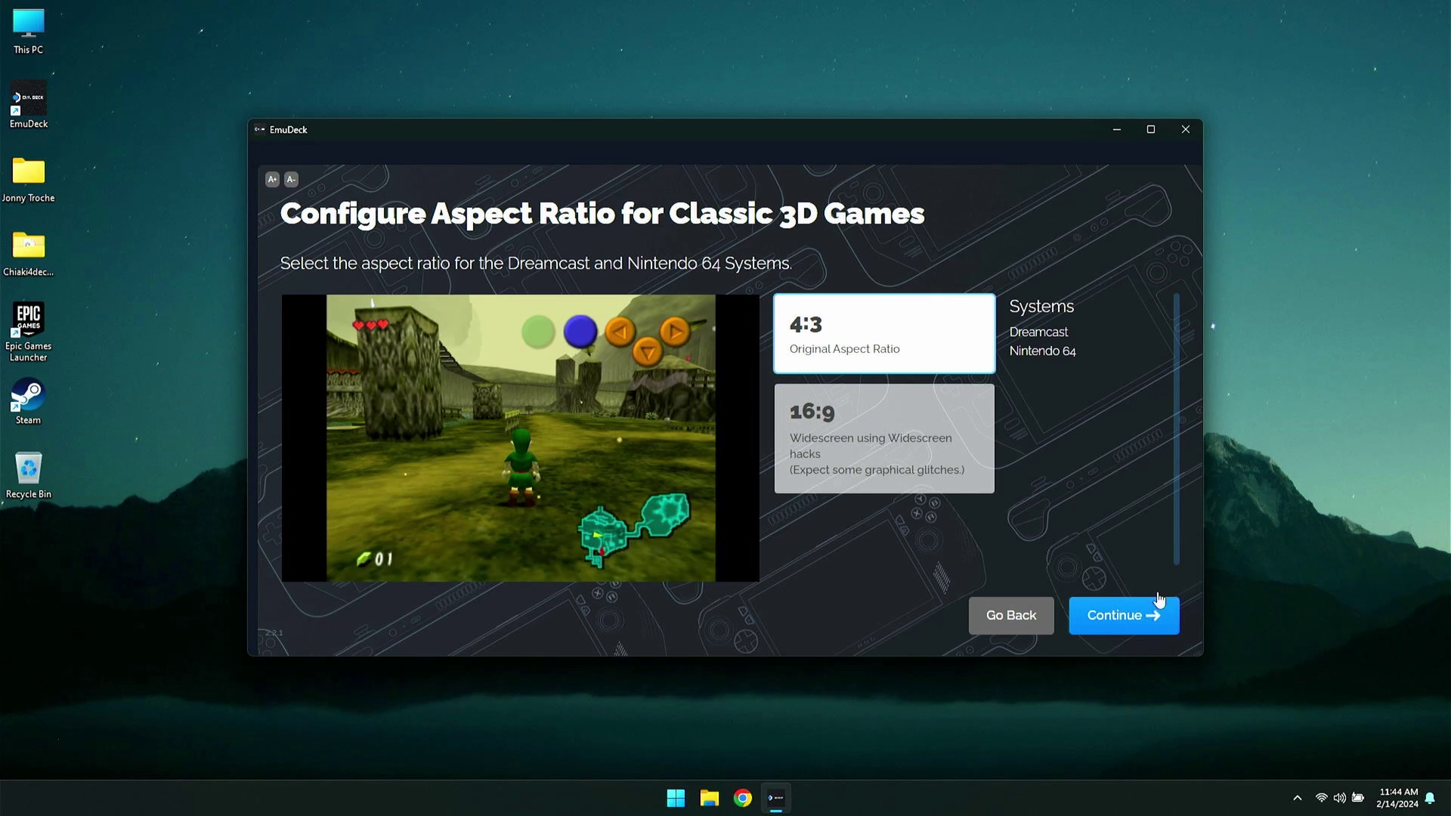
Step: Set the aspect ratio to 16:9 for Classic 3D games and to 4:3 for GameCube games
{"action": "left_click", "coordinate": [937, 475]}
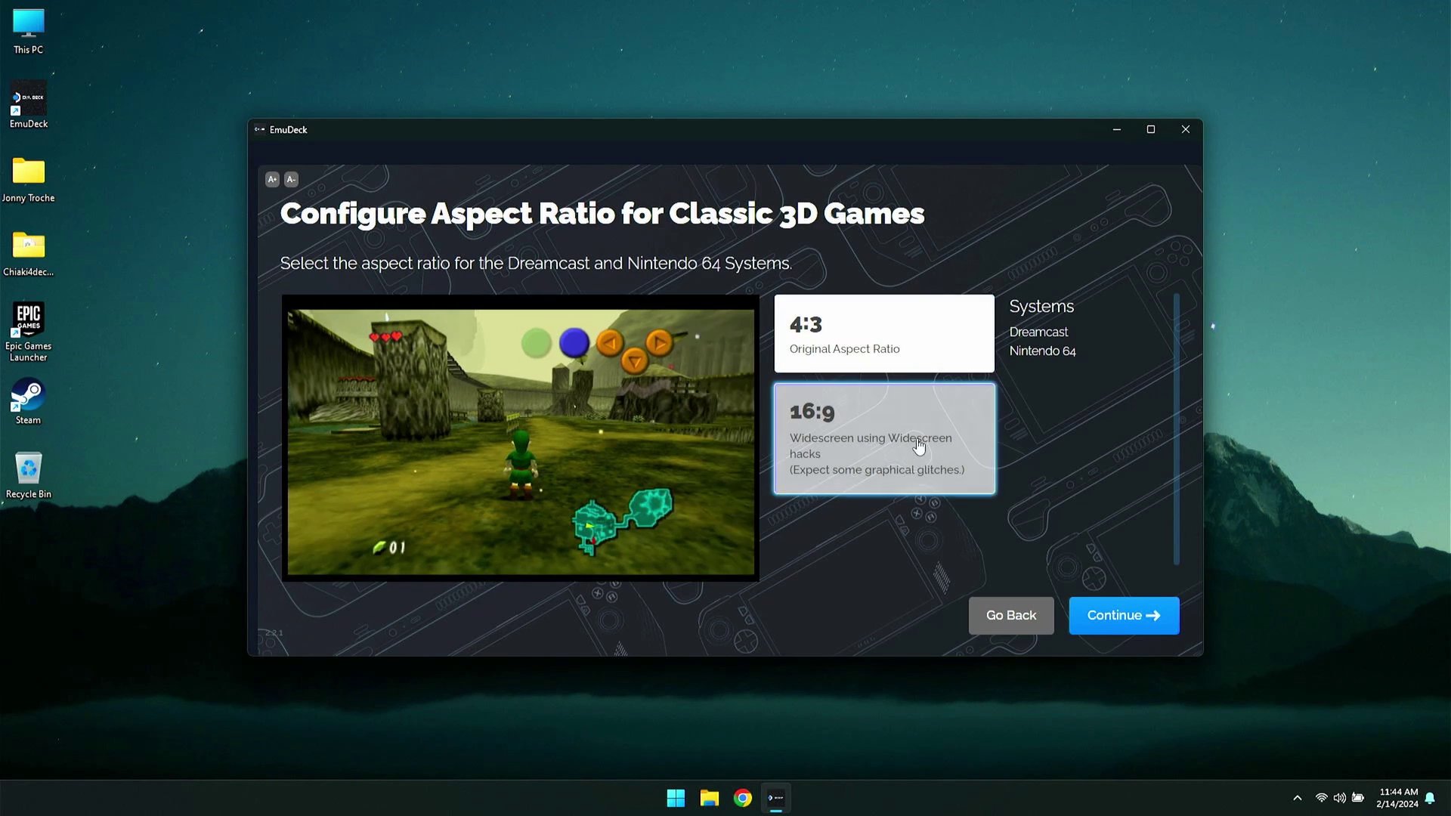
{"action": "left_click", "coordinate": [913, 349]}
{"action": "left_click", "coordinate": [870, 453]}
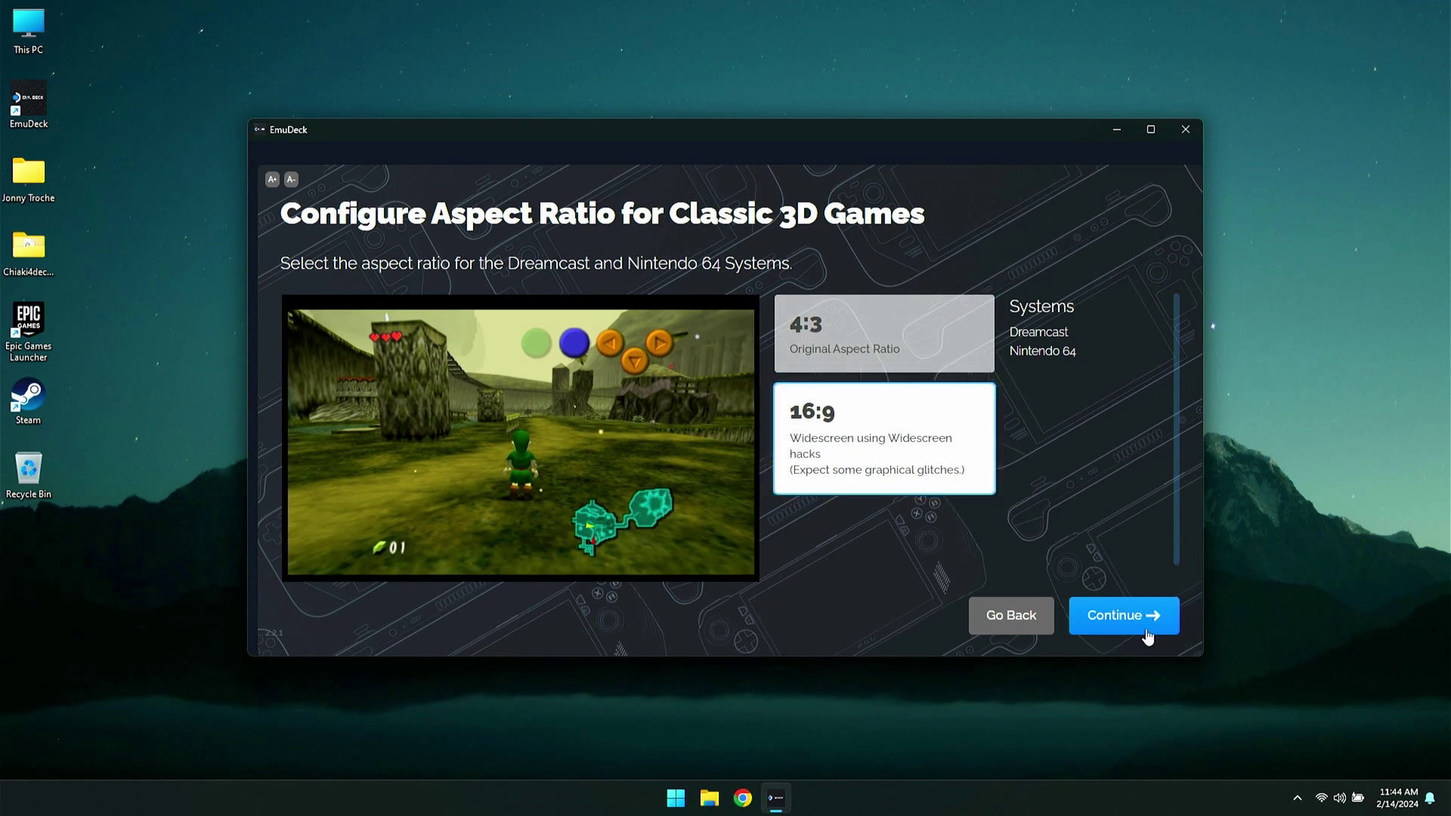
{"action": "left_click", "coordinate": [1147, 633]}
{"action": "left_click", "coordinate": [854, 470]}
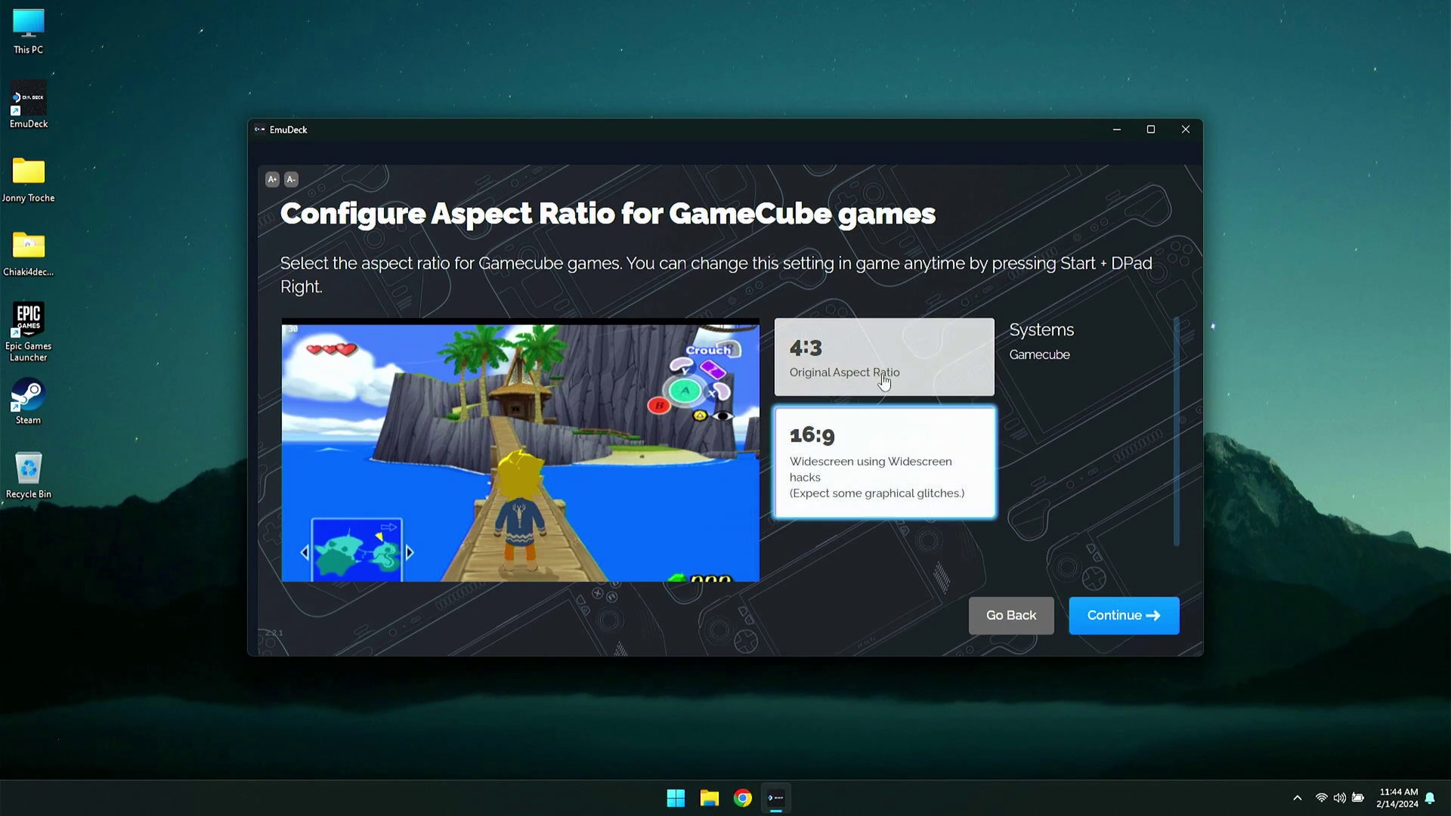
{"action": "left_click", "coordinate": [881, 370]}
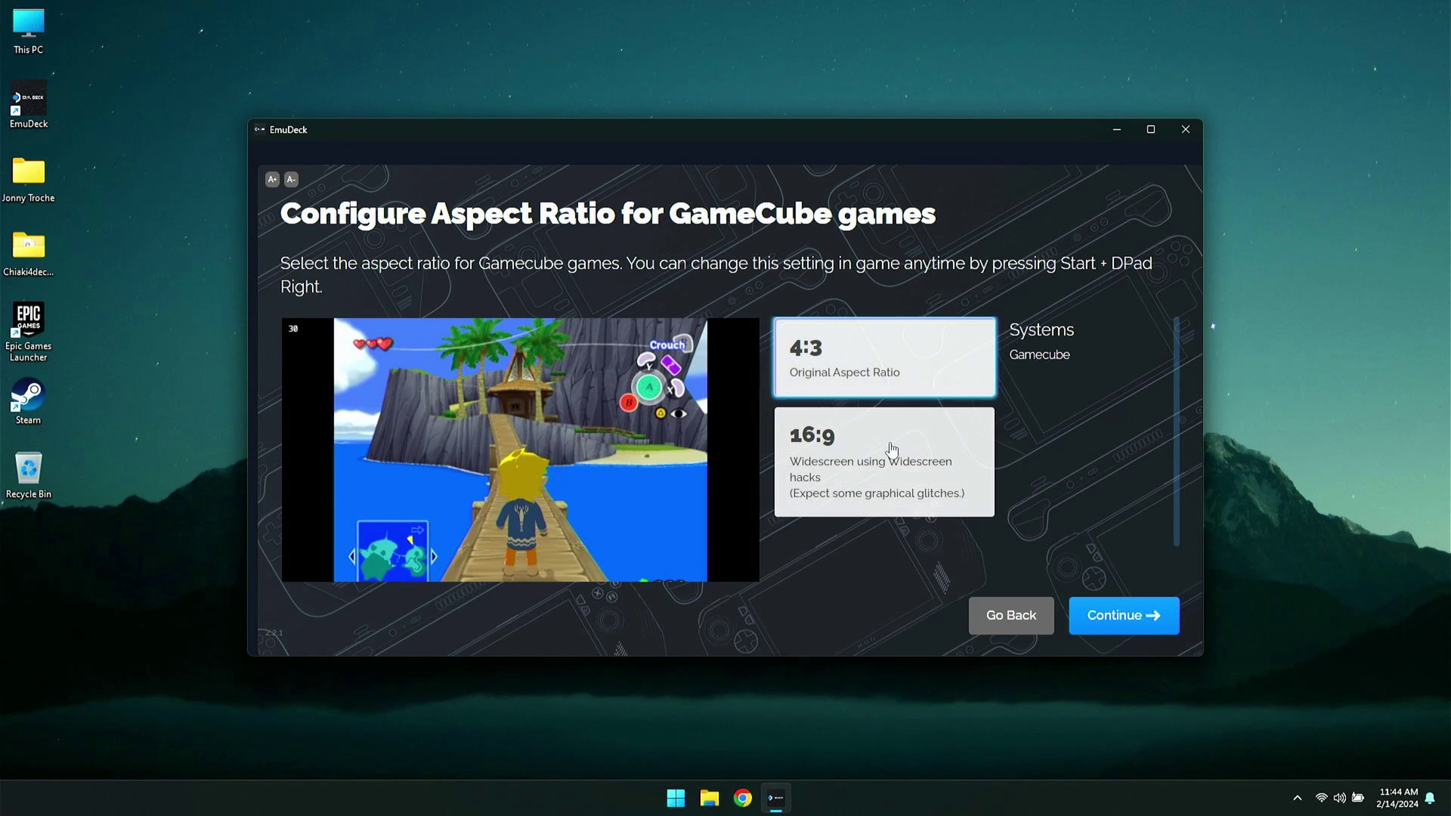
{"action": "left_click", "coordinate": [1129, 624]}
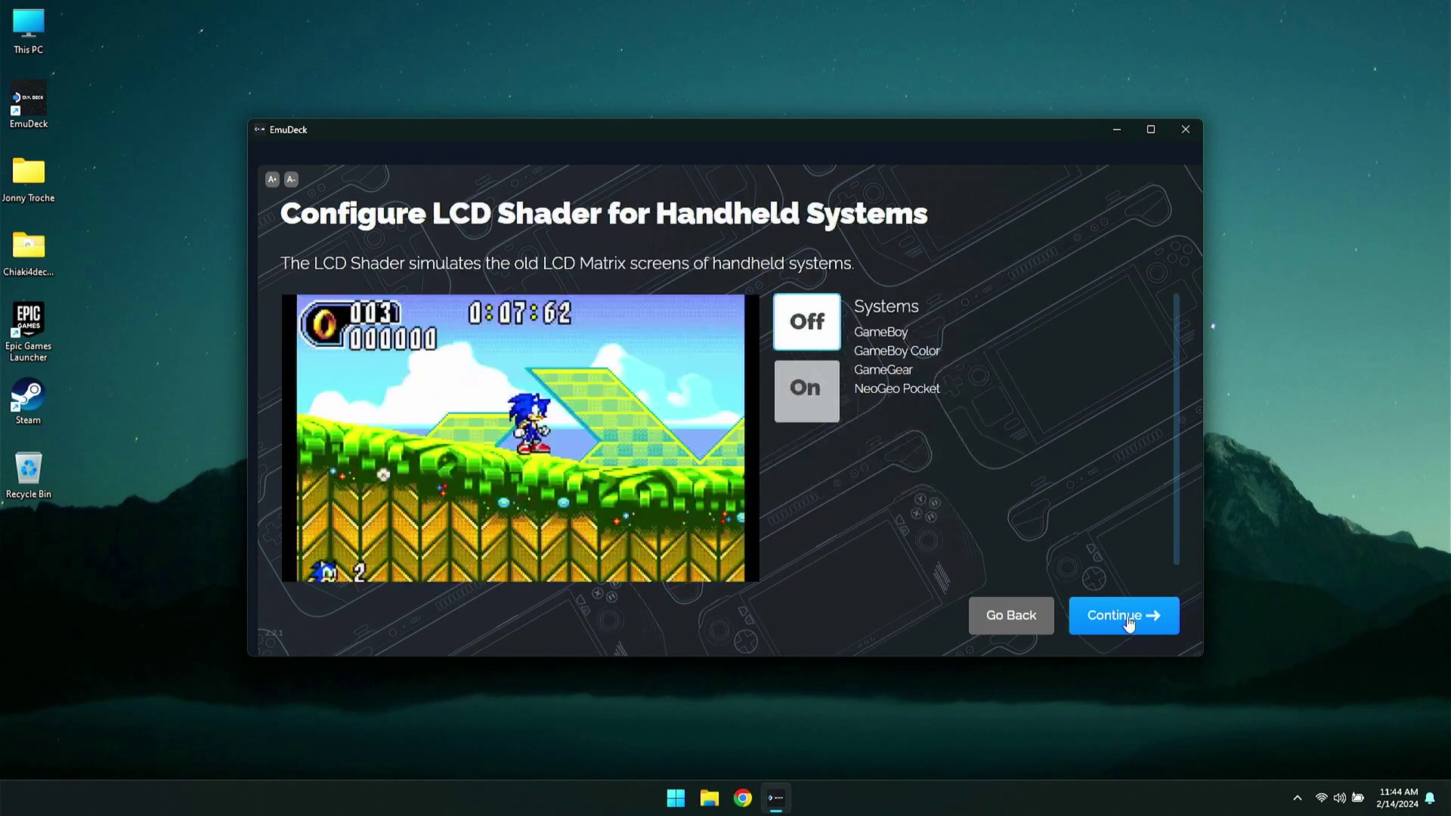
Step: Keep the handheld LCD shader and the classic 2D and 3D game shaders off, and continue to the frontends
{"action": "left_click", "coordinate": [806, 389]}
{"action": "left_click", "coordinate": [807, 322]}
{"action": "left_click", "coordinate": [1116, 620]}
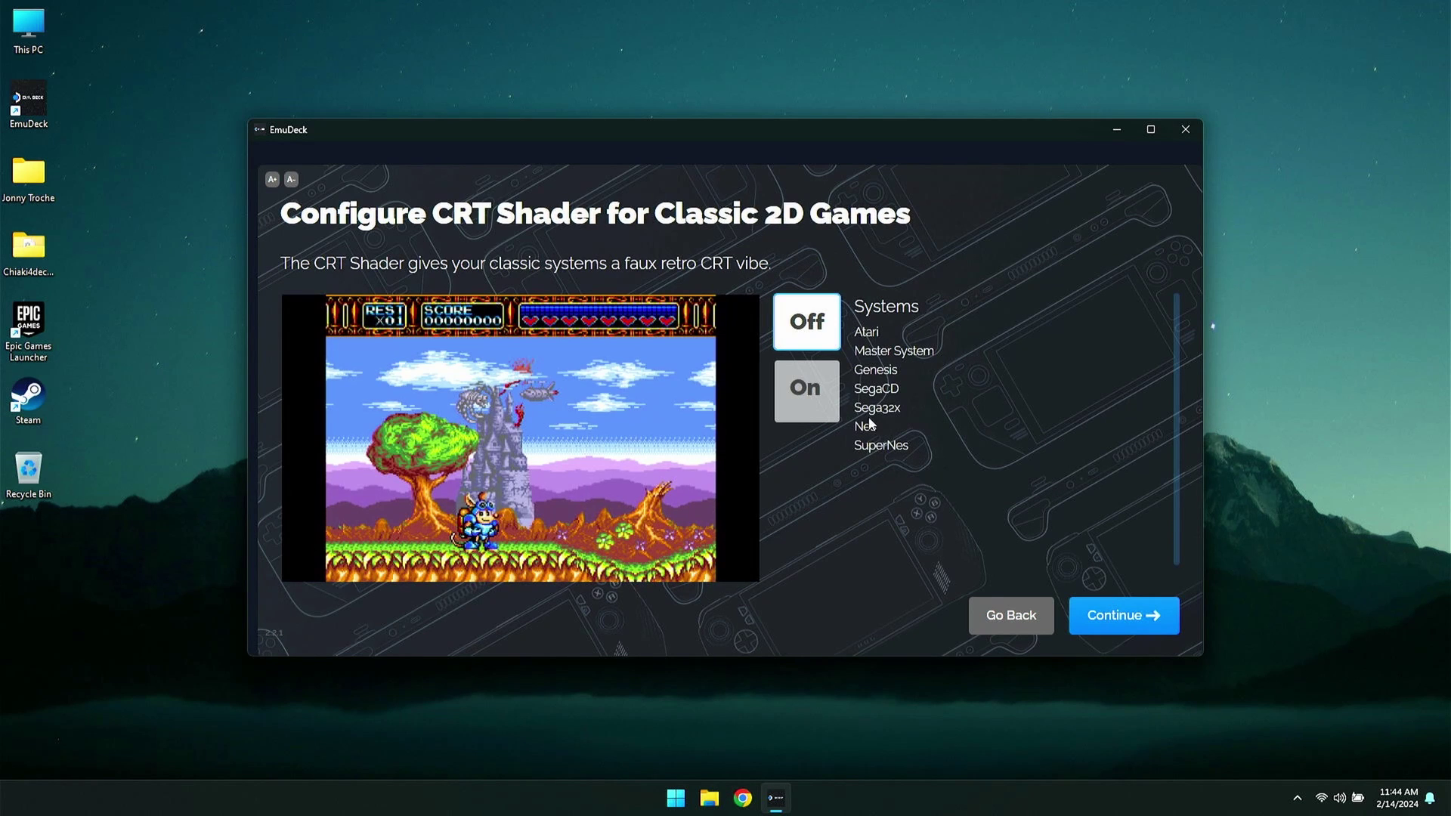
{"action": "left_click", "coordinate": [807, 389]}
{"action": "left_click", "coordinate": [807, 322]}
{"action": "left_click", "coordinate": [1150, 624]}
{"action": "left_click", "coordinate": [1150, 625]}
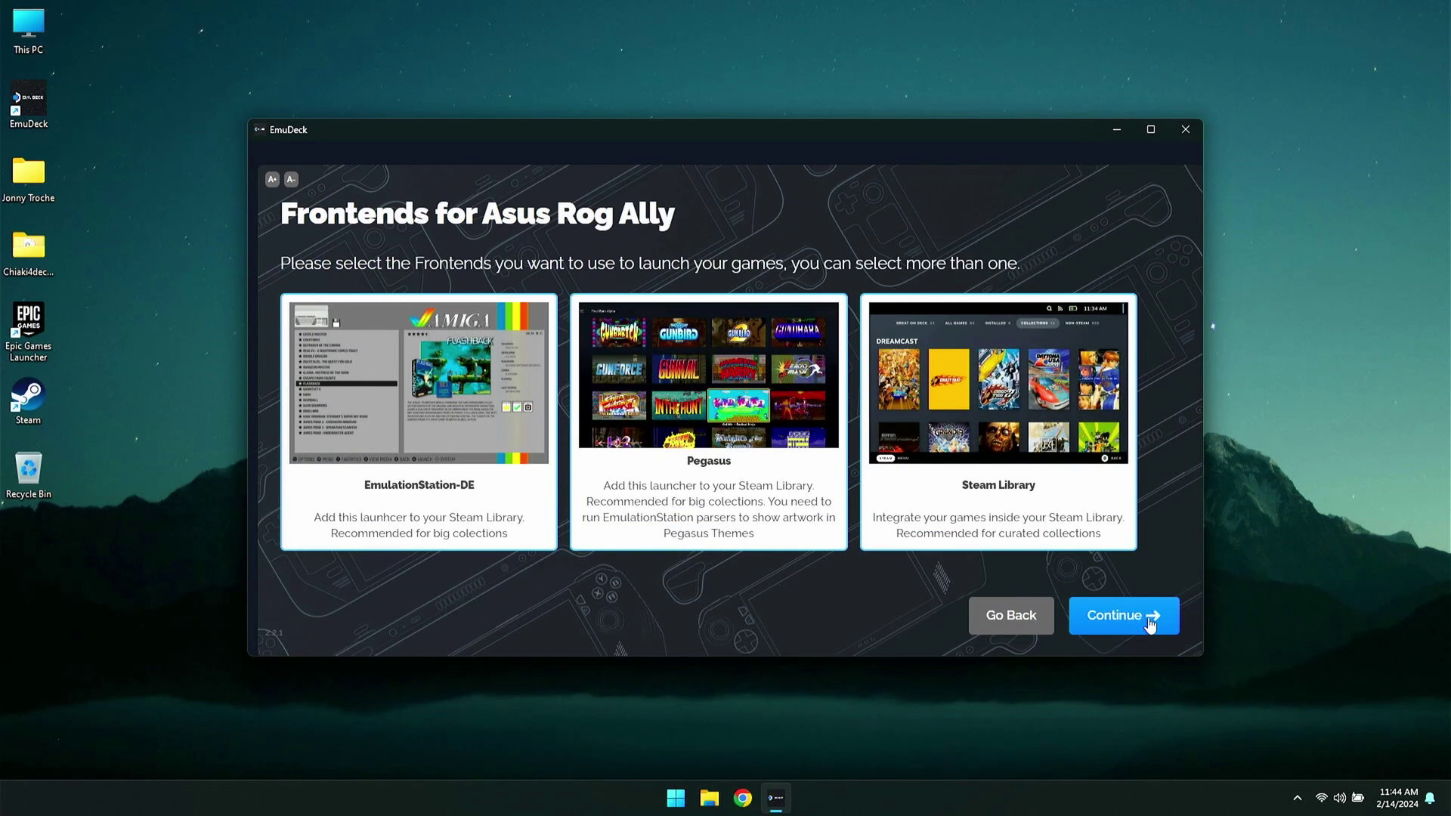
Step: Keep only EmulationStation-DE as the frontend by deselecting Pegasus and Steam Library, and continue without picking a default theme
{"action": "left_click", "coordinate": [790, 503]}
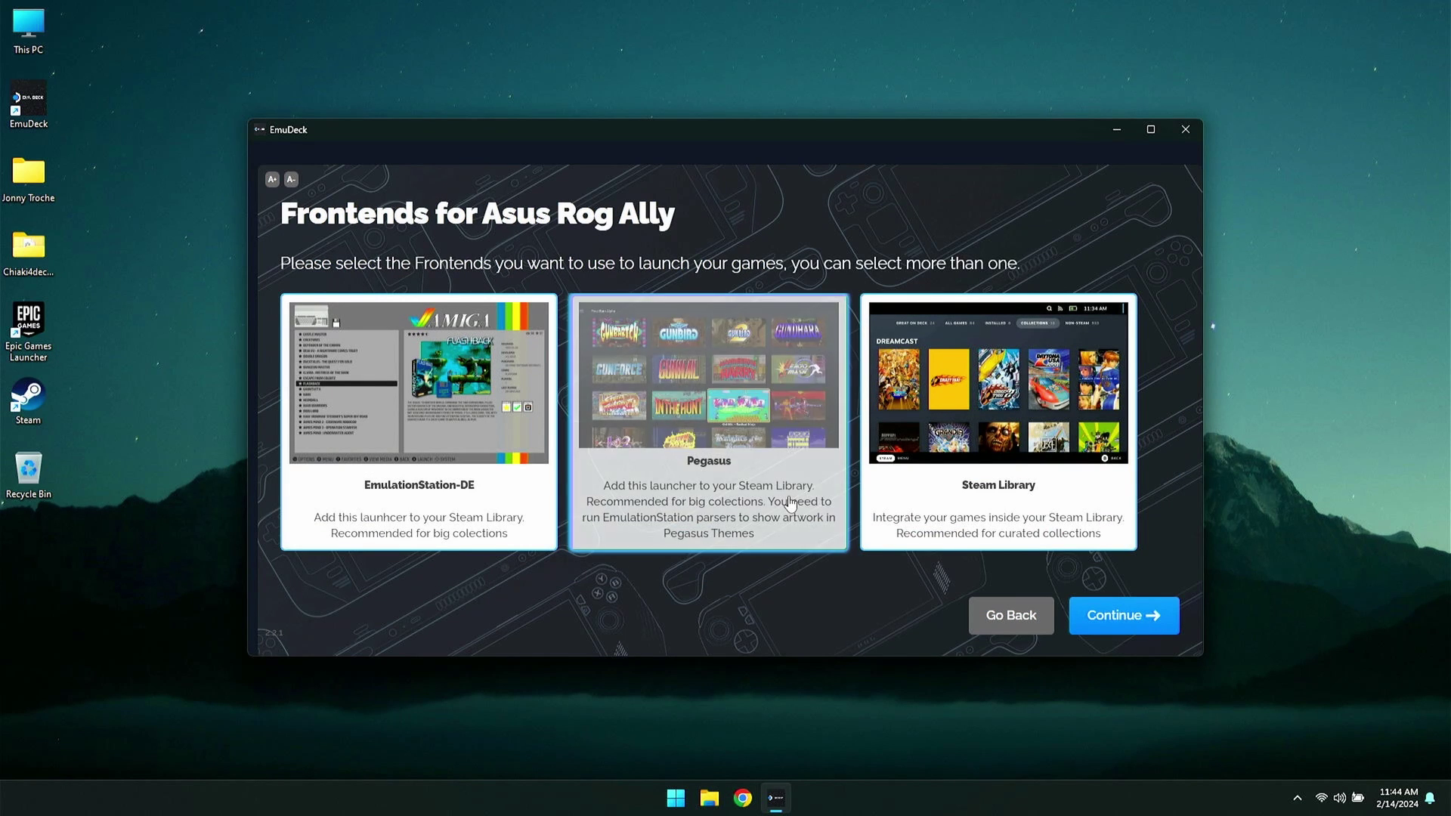
{"action": "left_click", "coordinate": [959, 499]}
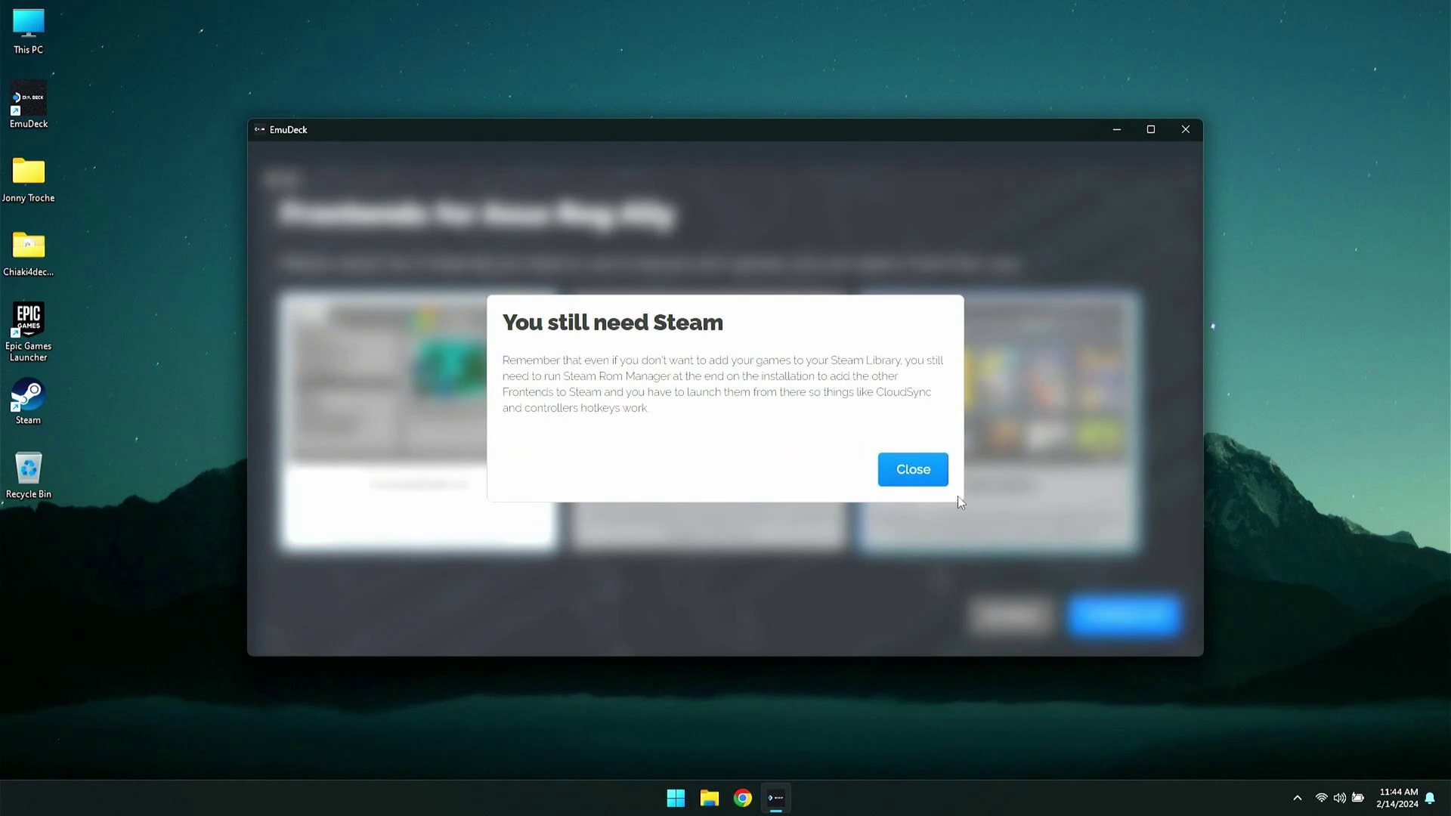
{"action": "left_click", "coordinate": [901, 469]}
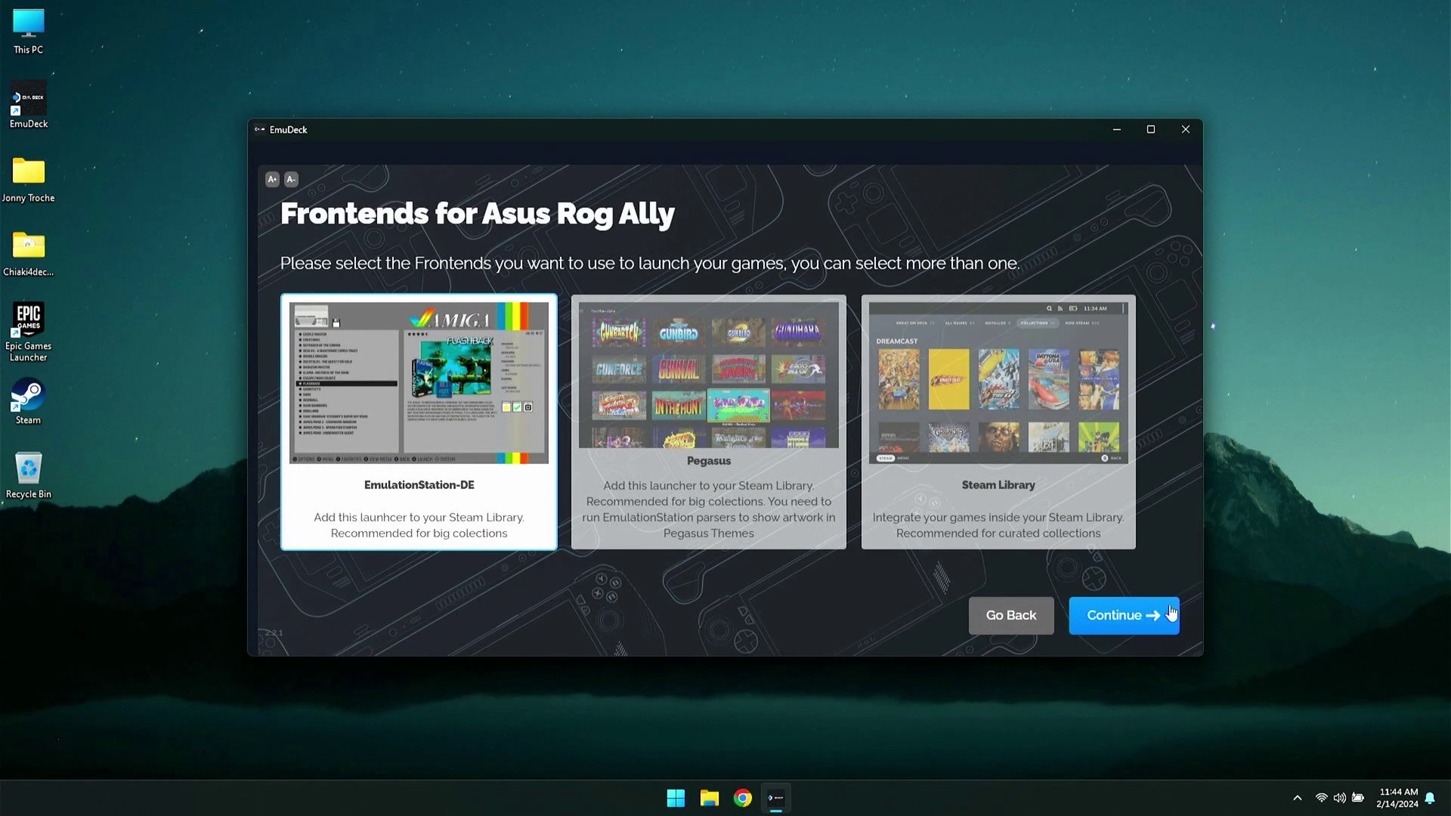
{"action": "left_click", "coordinate": [1125, 618]}
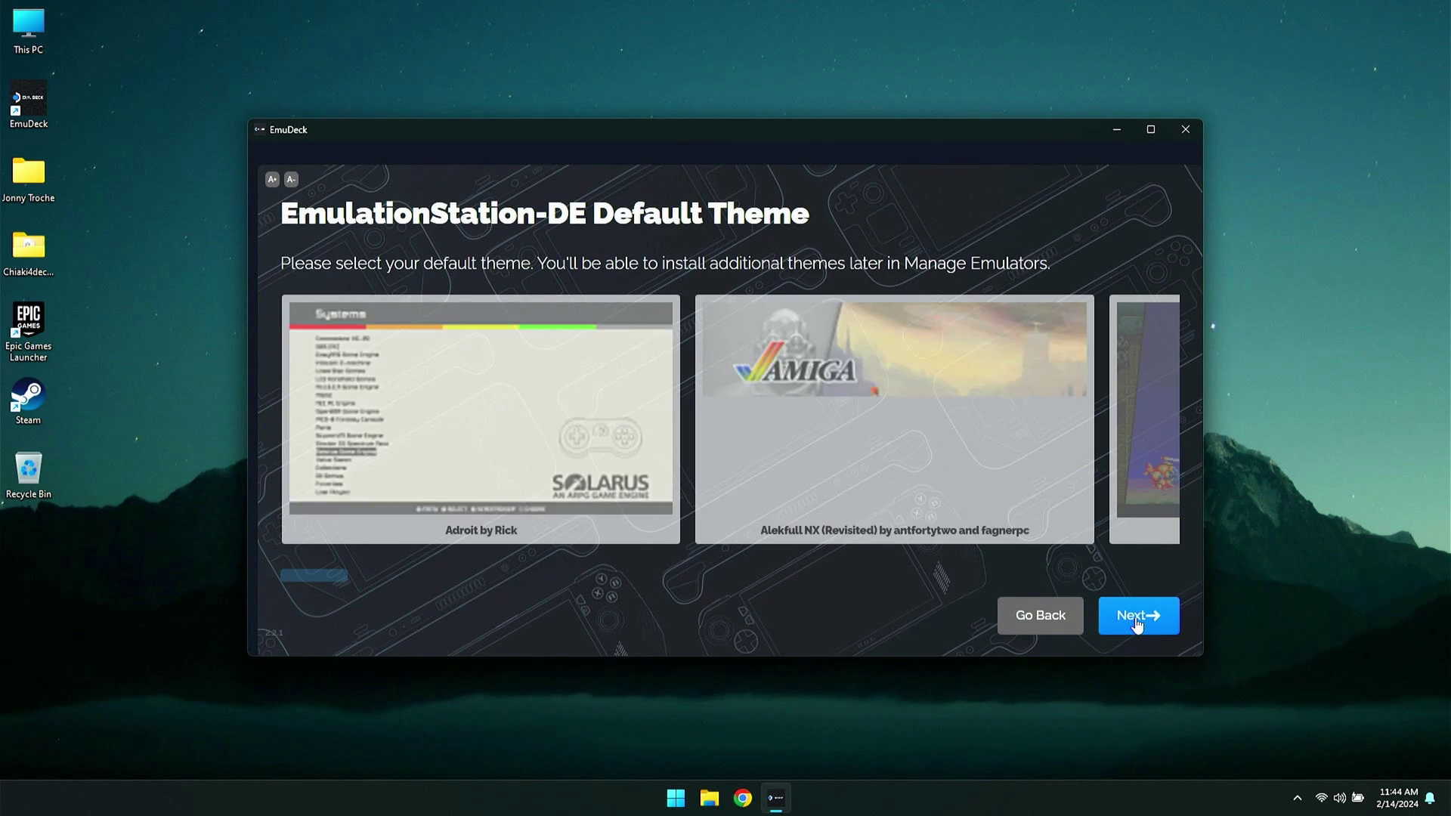
{"action": "left_click", "coordinate": [1136, 621]}
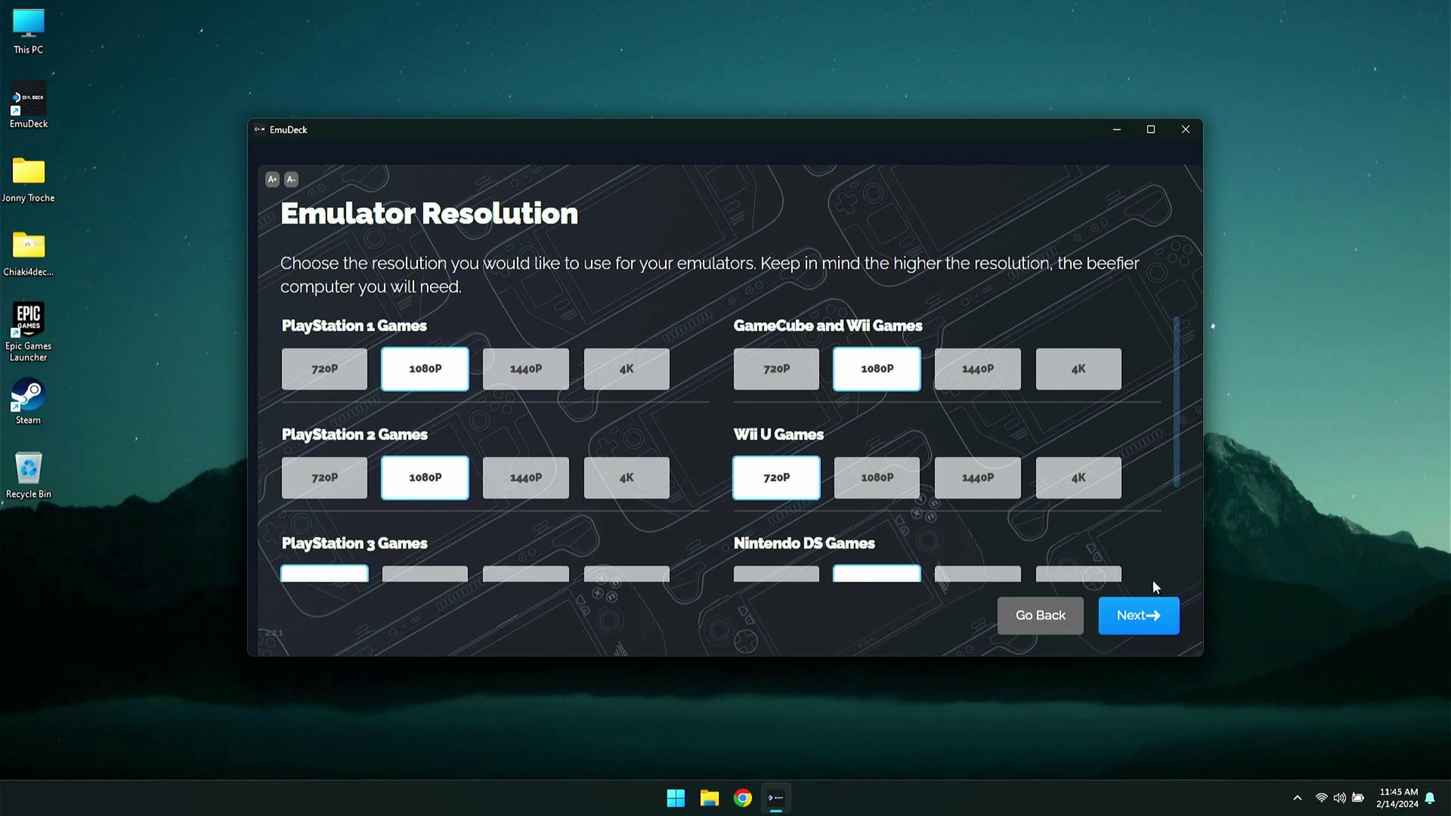
Step: Set the PlayStation 3 games resolution to 1080P and continue to the installation summary
{"action": "scroll", "coordinate": [1144, 425], "scroll_direction": "down", "scroll_amount": 2}
{"action": "scroll", "coordinate": [1144, 432], "scroll_direction": "down", "scroll_amount": 1}
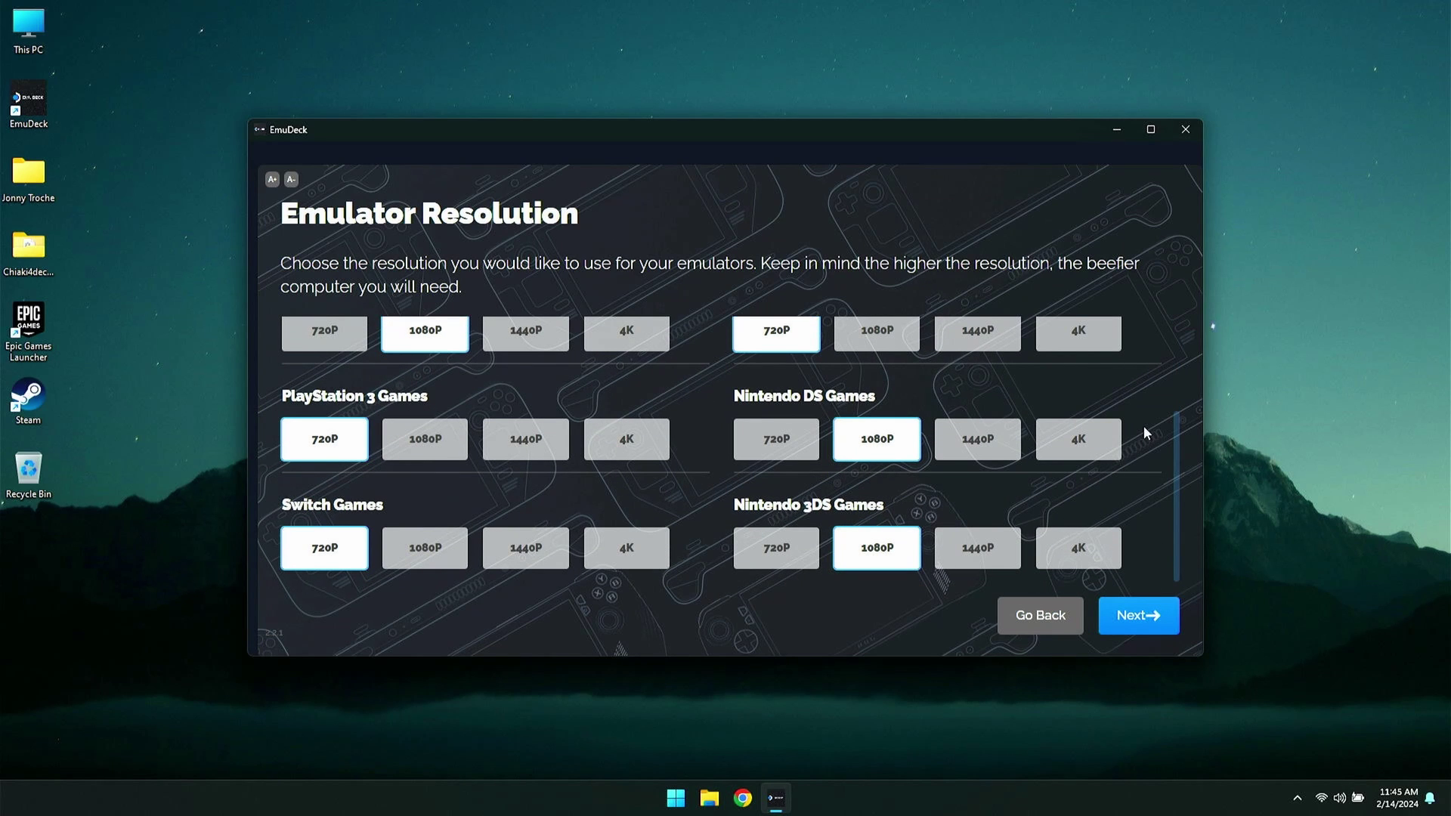
{"action": "scroll", "coordinate": [1144, 432], "scroll_direction": "up", "scroll_amount": 1}
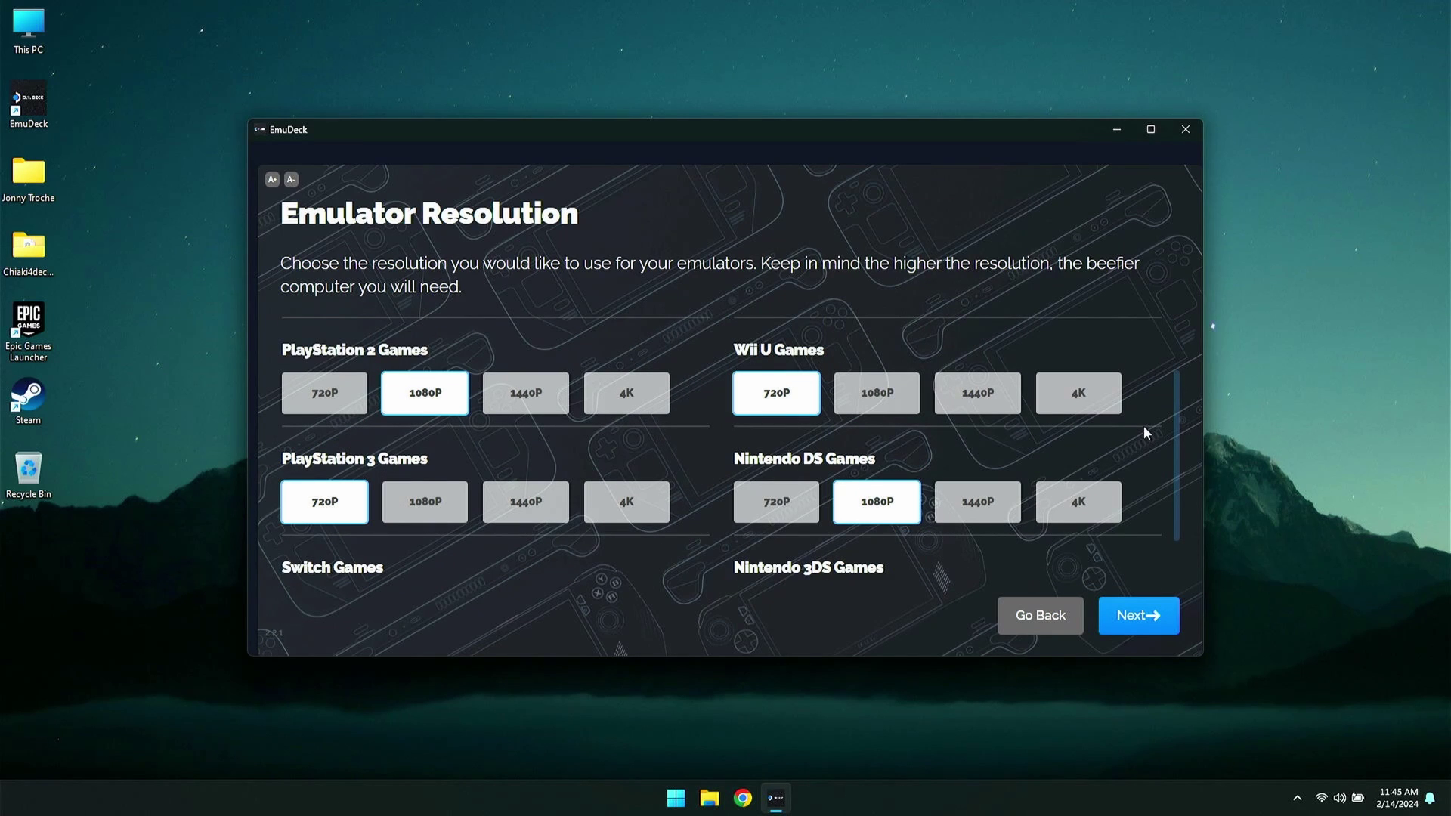
{"action": "left_click", "coordinate": [422, 520]}
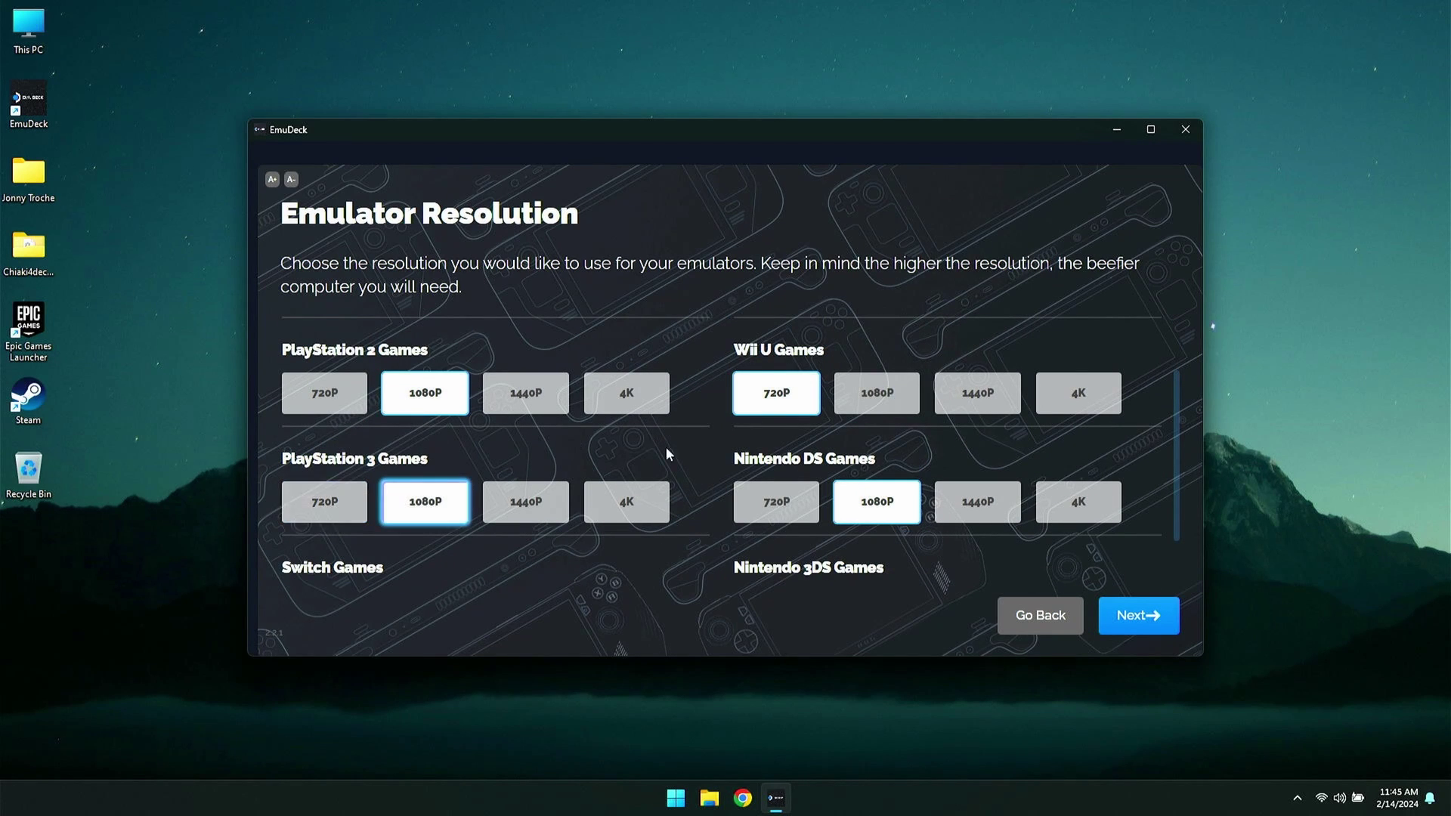
{"action": "scroll", "coordinate": [675, 447], "scroll_direction": "up", "scroll_amount": 2}
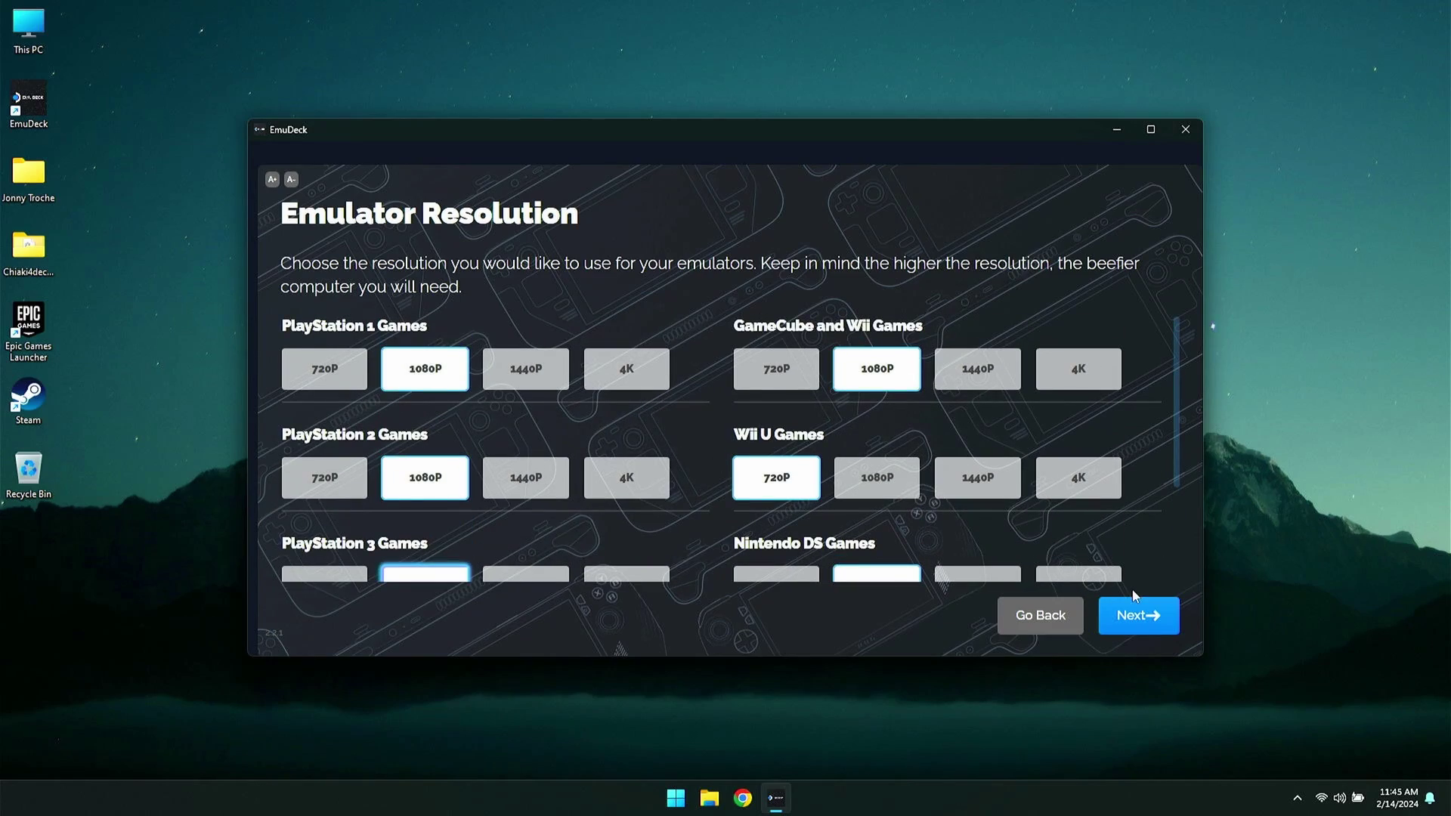
{"action": "left_click", "coordinate": [1140, 620]}
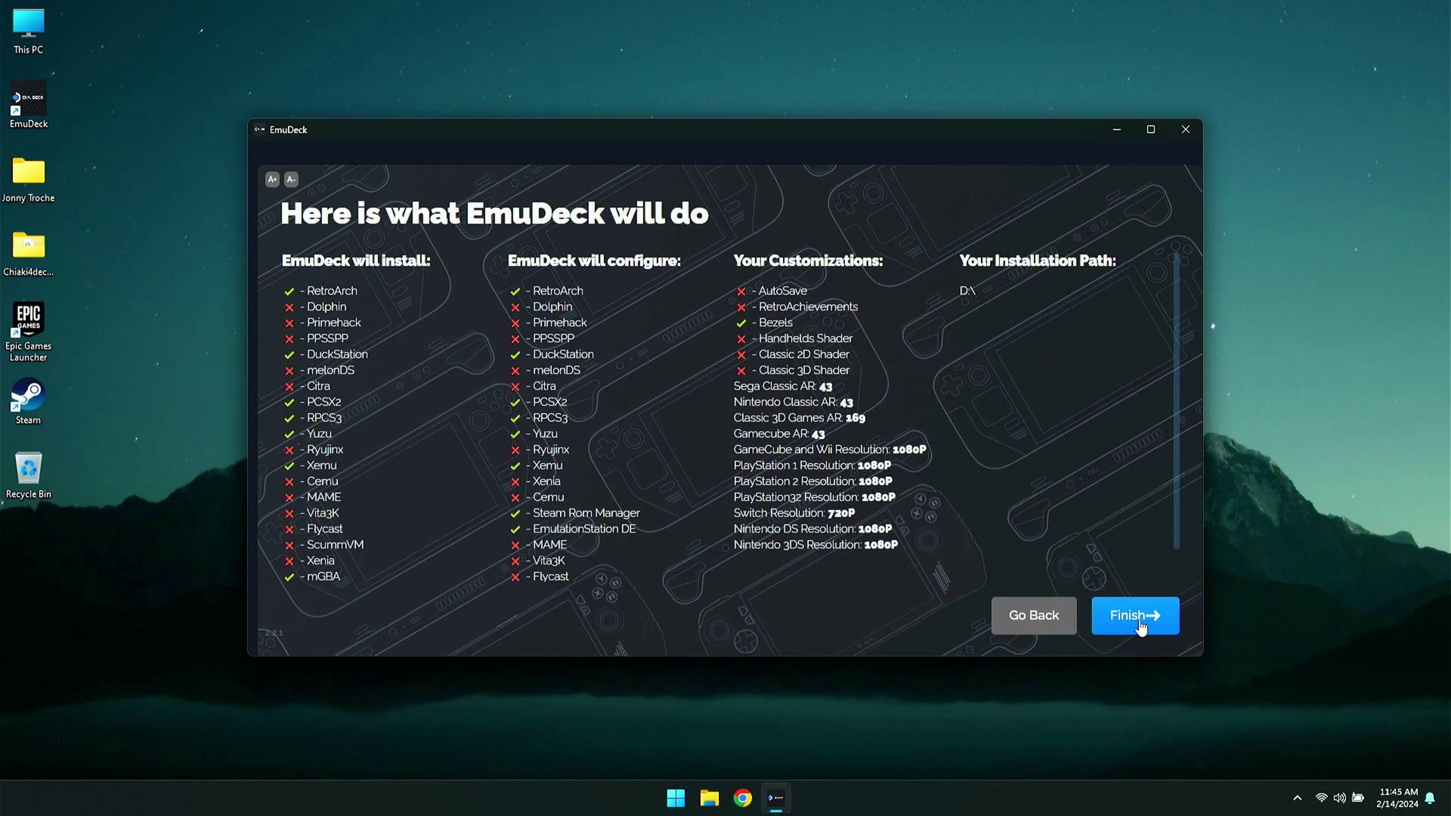
Step: Finish the EmuDeck installation, pass the Asus Rog Ally controller notes, and skip adding EmulationStation DE through Steam ROM Manager for now
{"action": "left_click", "coordinate": [1137, 618]}
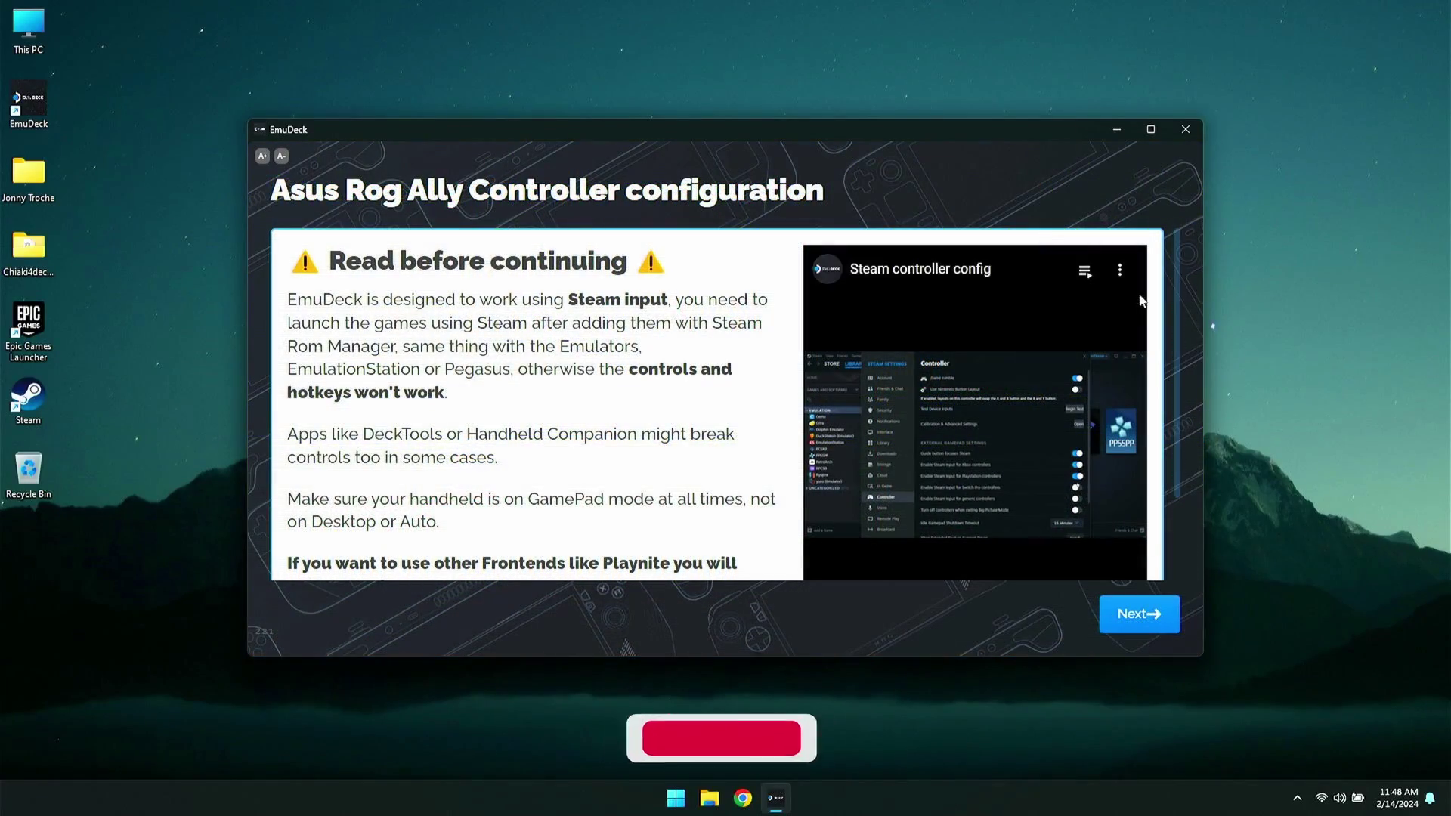
{"action": "scroll", "coordinate": [720, 424], "scroll_direction": "down", "scroll_amount": 2}
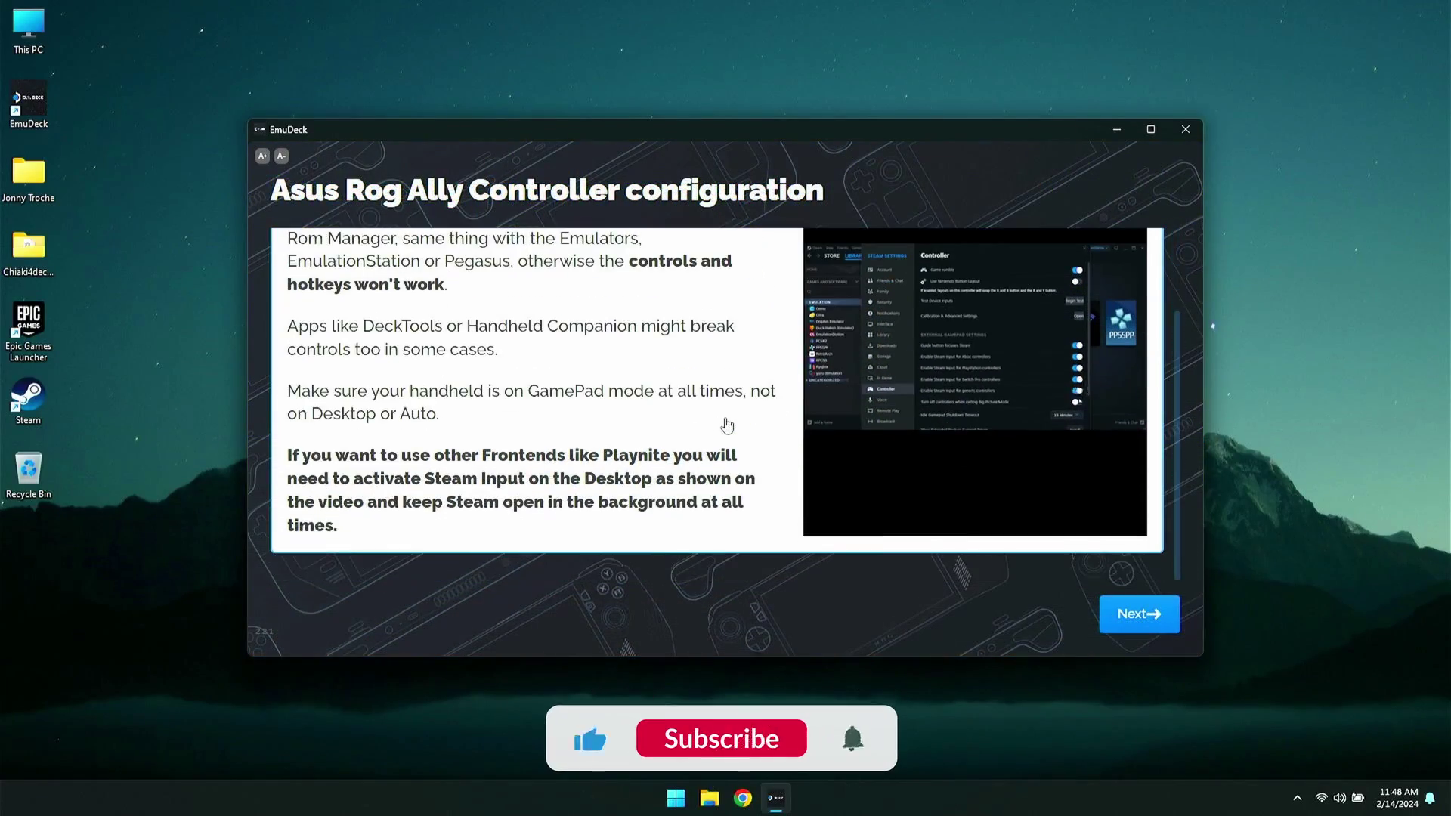
{"action": "left_click", "coordinate": [1143, 616]}
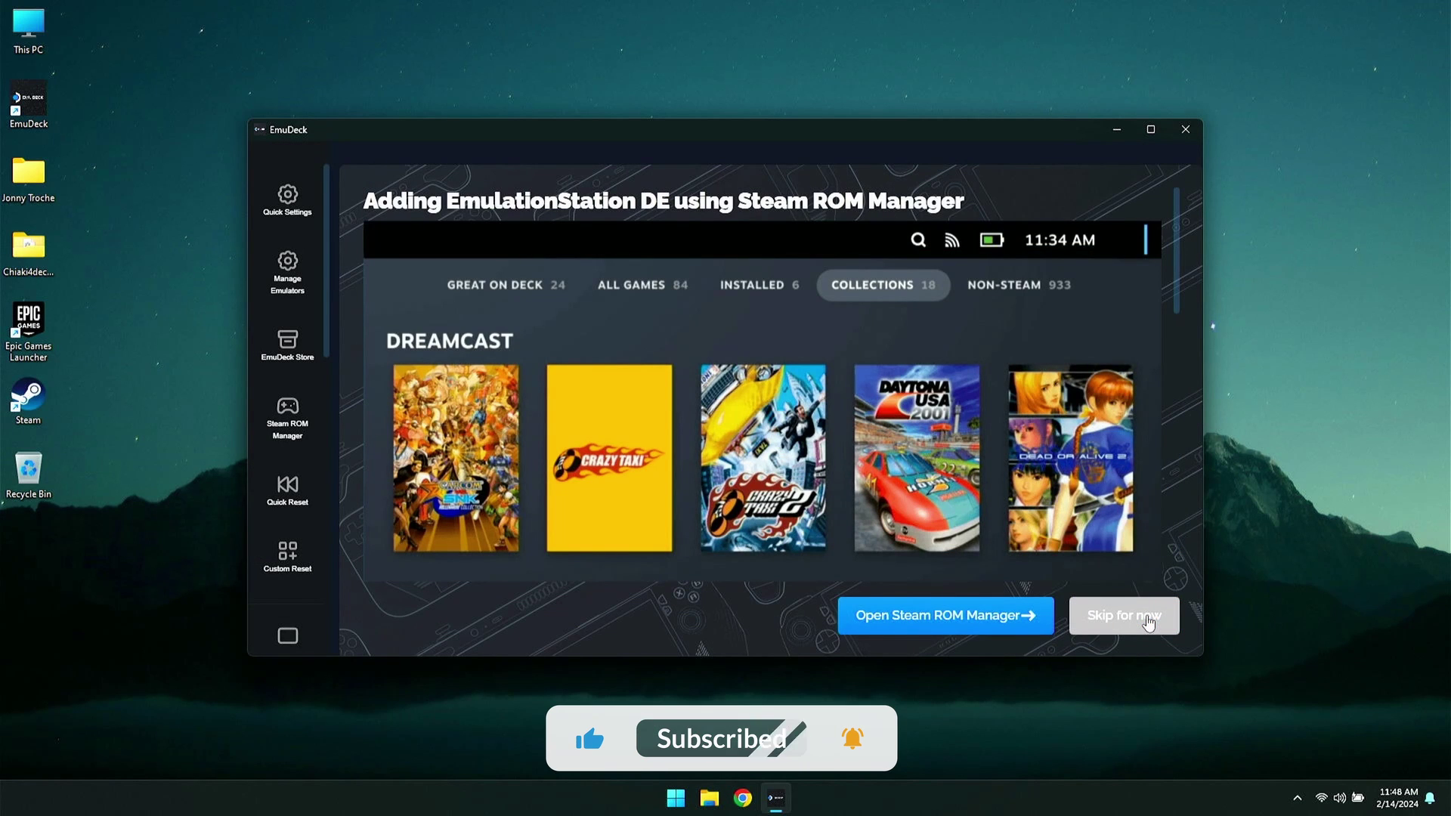
{"action": "left_click", "coordinate": [1132, 620]}
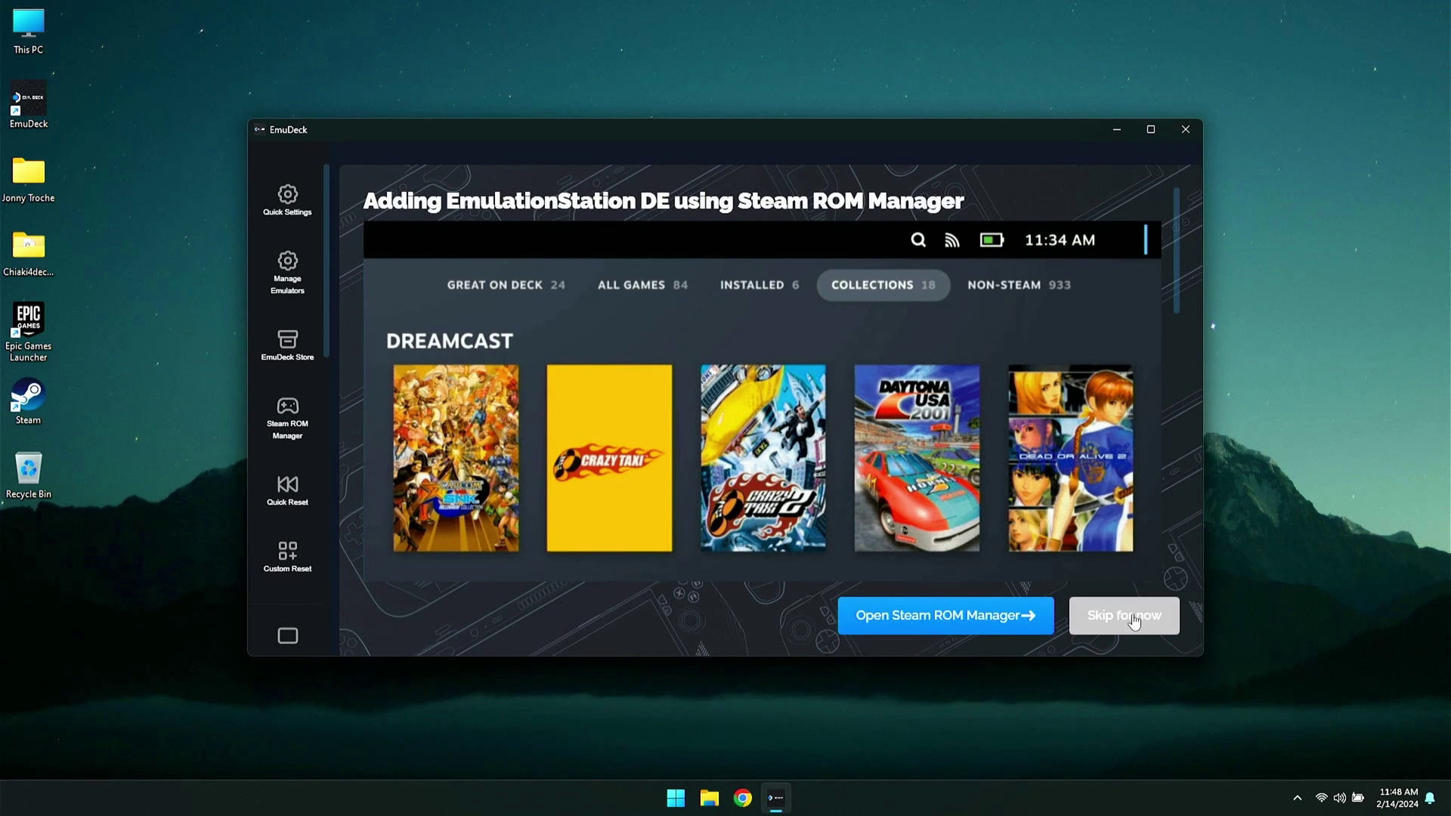
{"action": "left_click", "coordinate": [1133, 618]}
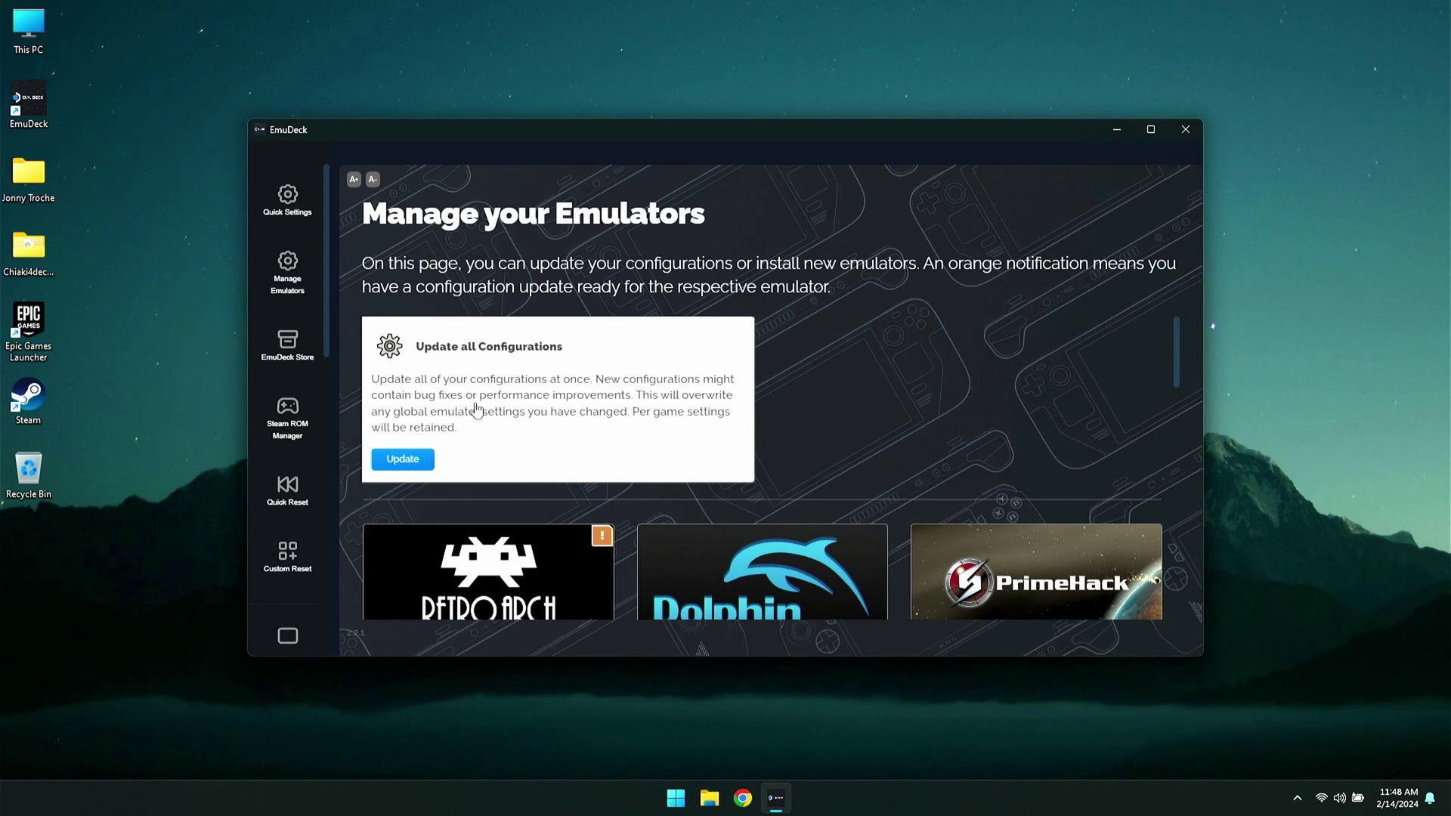
Step: Update all emulator configurations at once and dismiss the resulting notice
{"action": "left_click", "coordinate": [396, 464]}
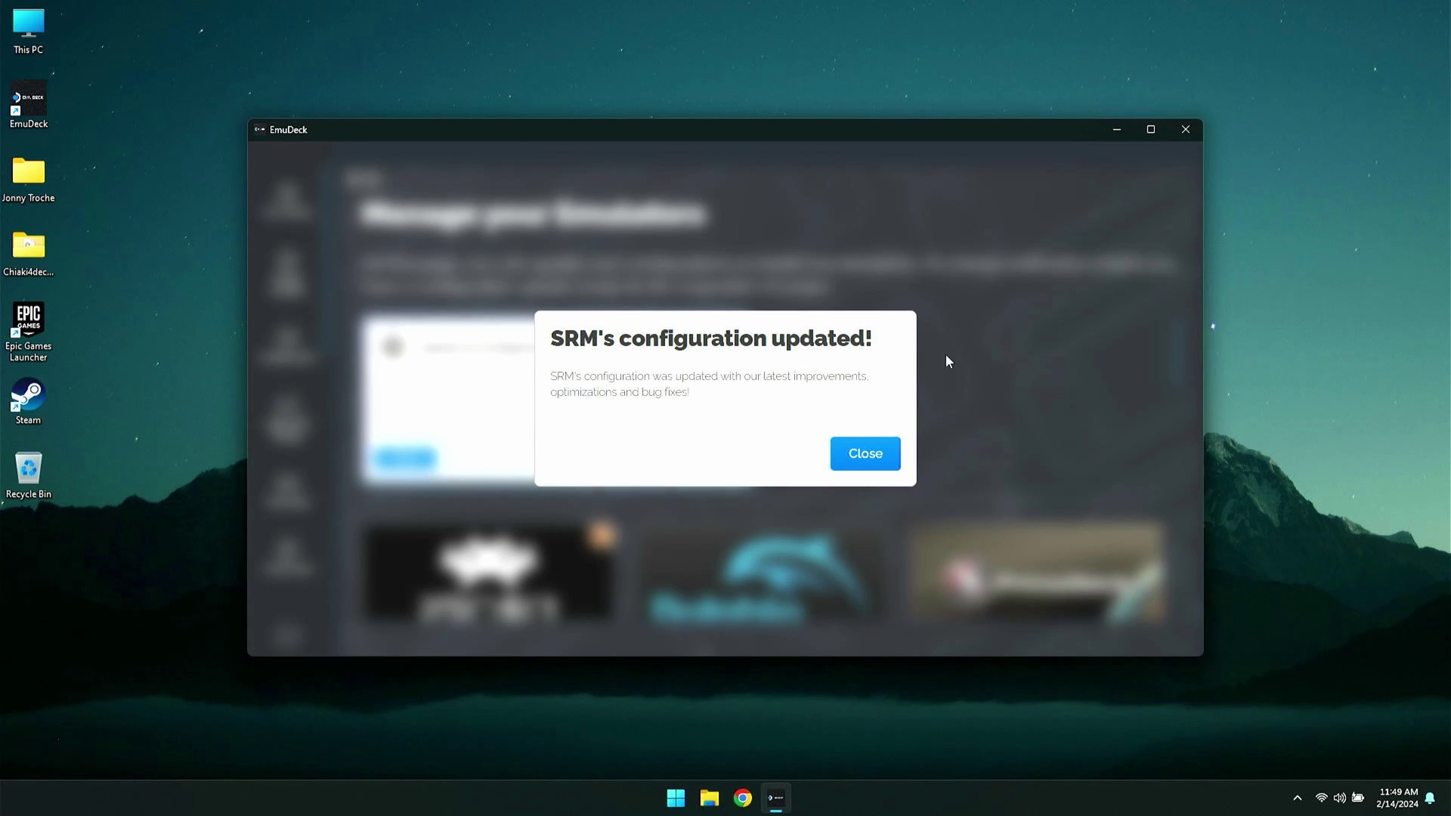
{"action": "left_click", "coordinate": [866, 455]}
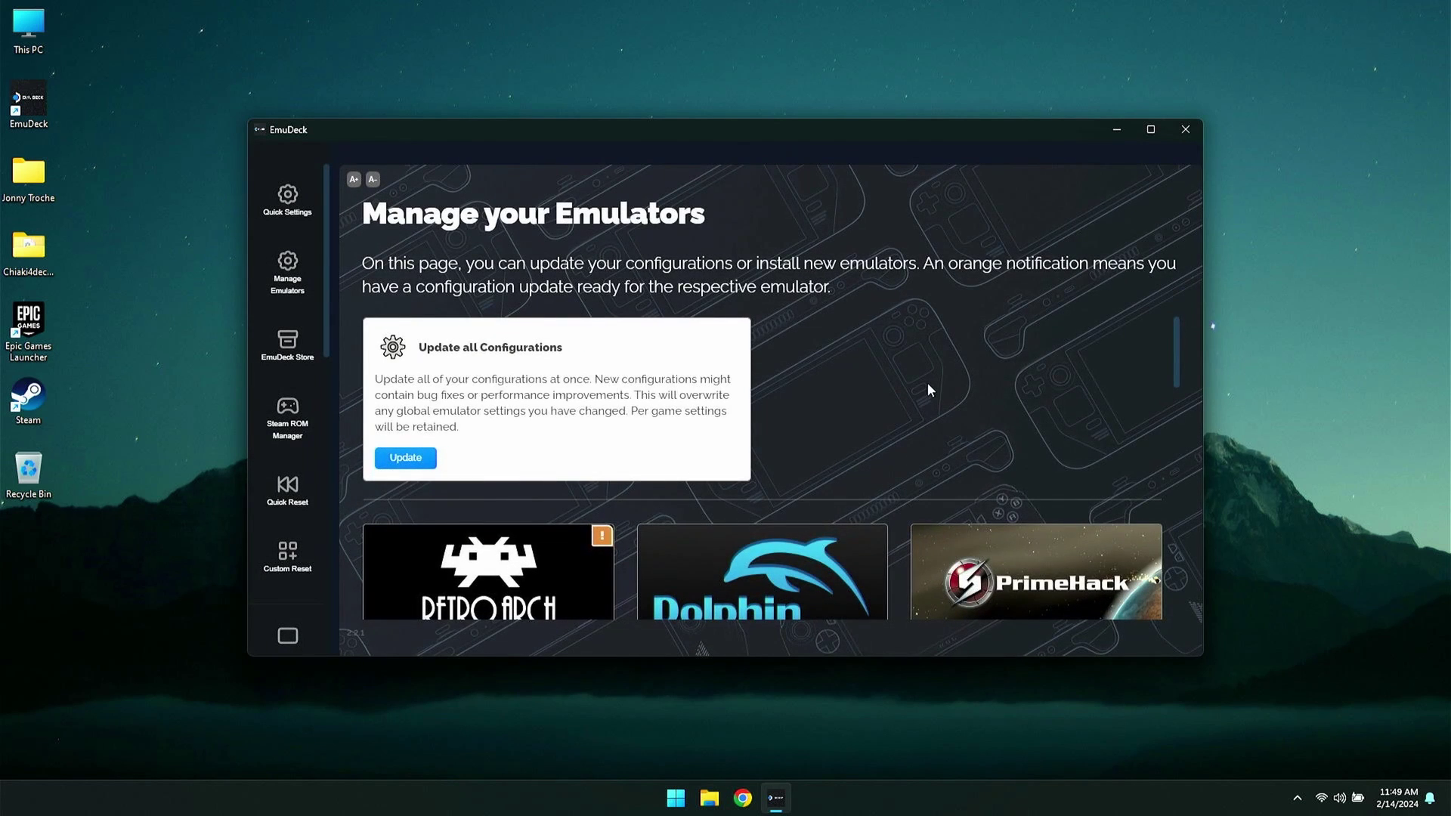
Step: Review the emulator list for pending configuration updates, check DuckStation's details and BIOS requirement, and return to the list
{"action": "scroll", "coordinate": [928, 385], "scroll_direction": "down", "scroll_amount": 3}
{"action": "scroll", "coordinate": [929, 388], "scroll_direction": "down", "scroll_amount": 1}
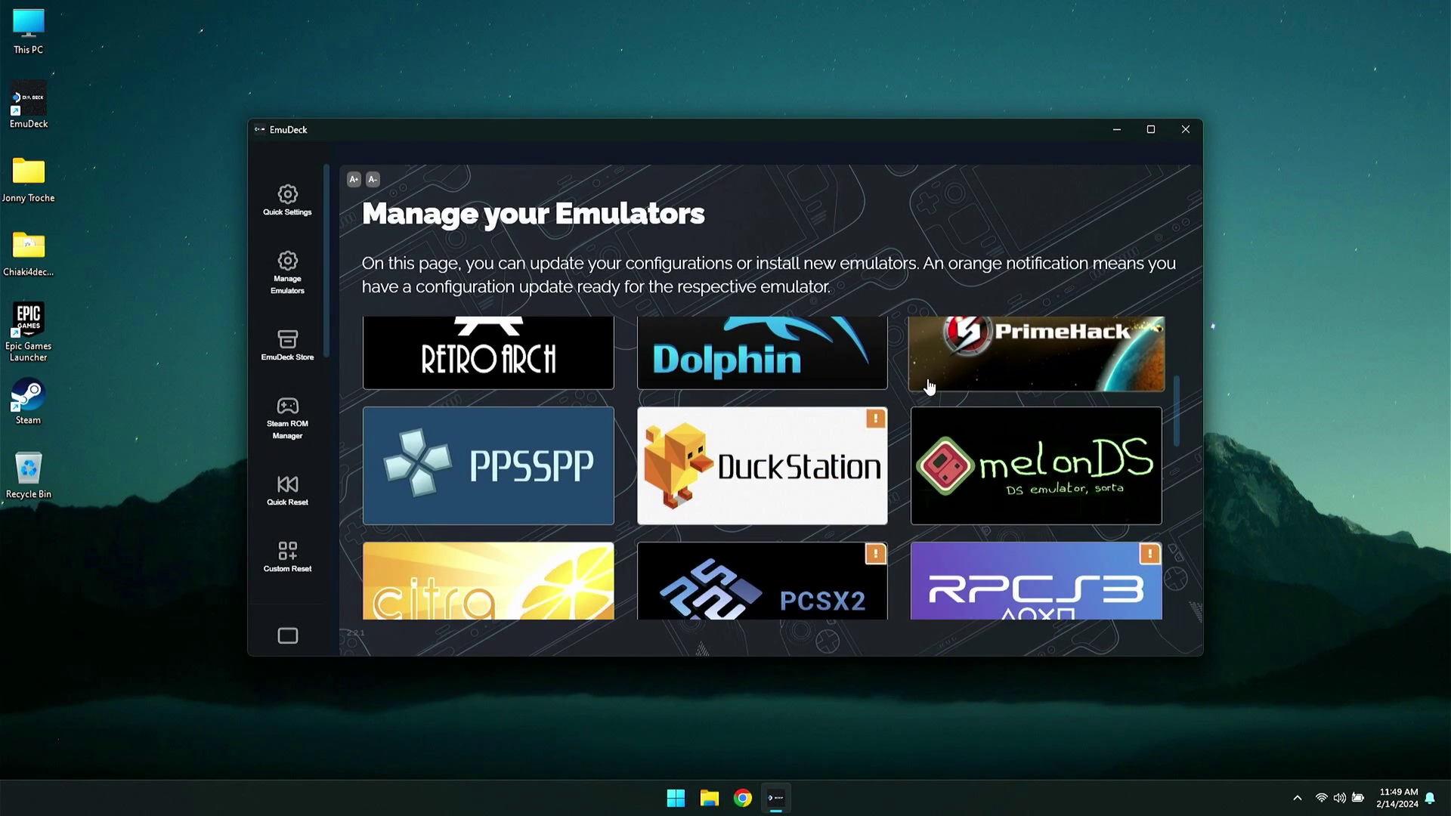
{"action": "scroll", "coordinate": [930, 387], "scroll_direction": "down", "scroll_amount": 3}
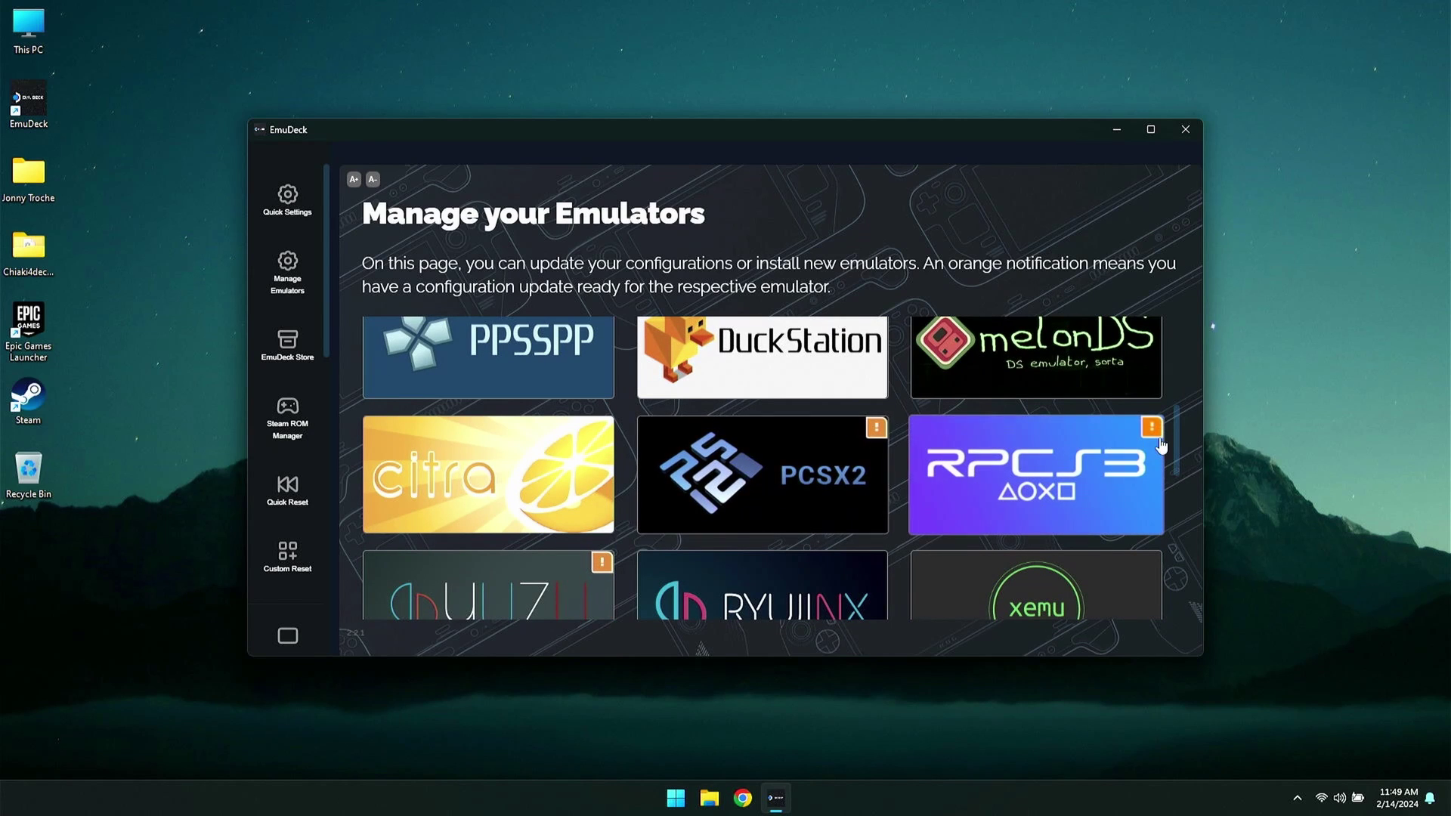
{"action": "scroll", "coordinate": [832, 416], "scroll_direction": "down", "scroll_amount": 3}
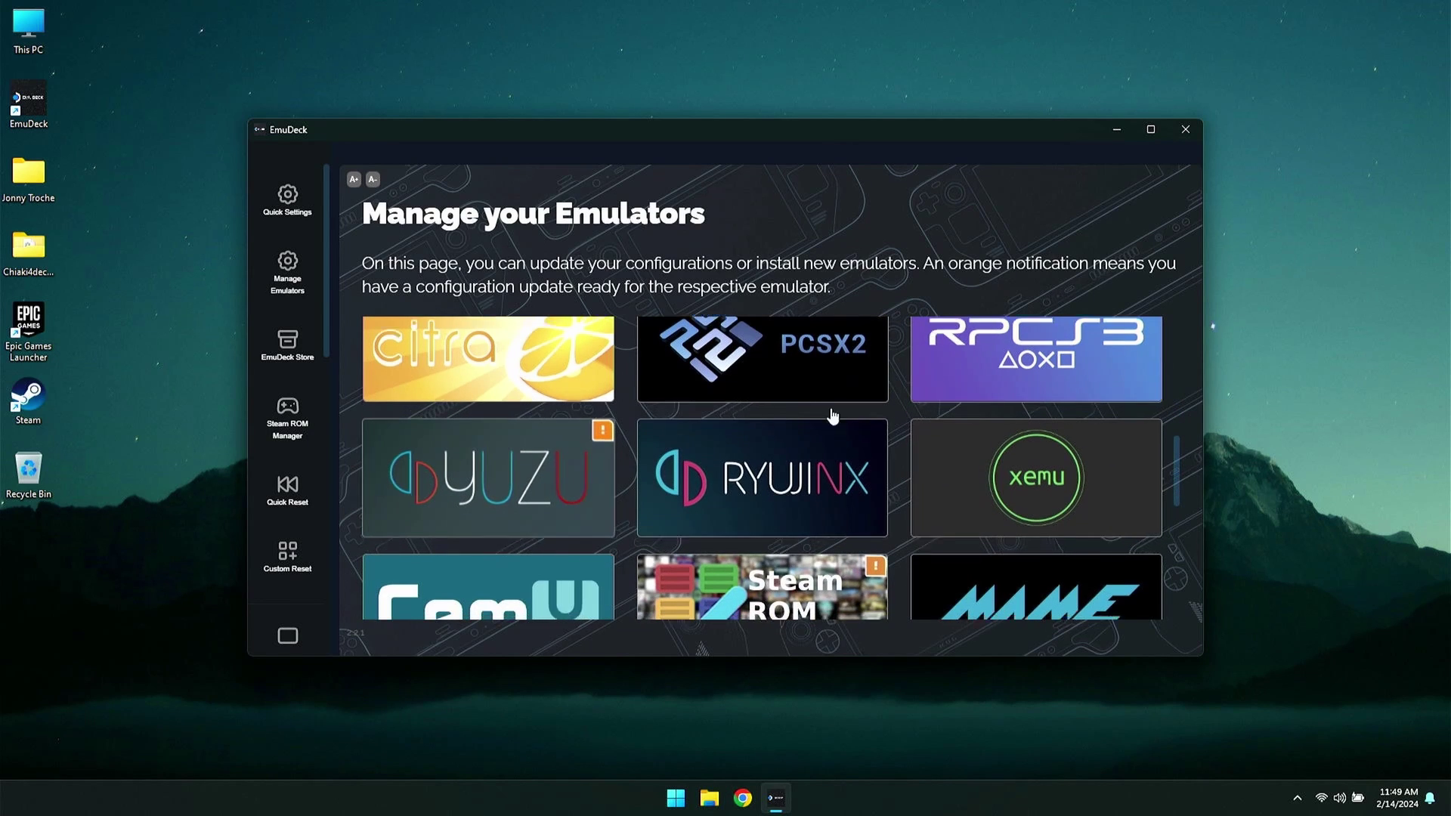
{"action": "scroll", "coordinate": [832, 416], "scroll_direction": "down", "scroll_amount": 10}
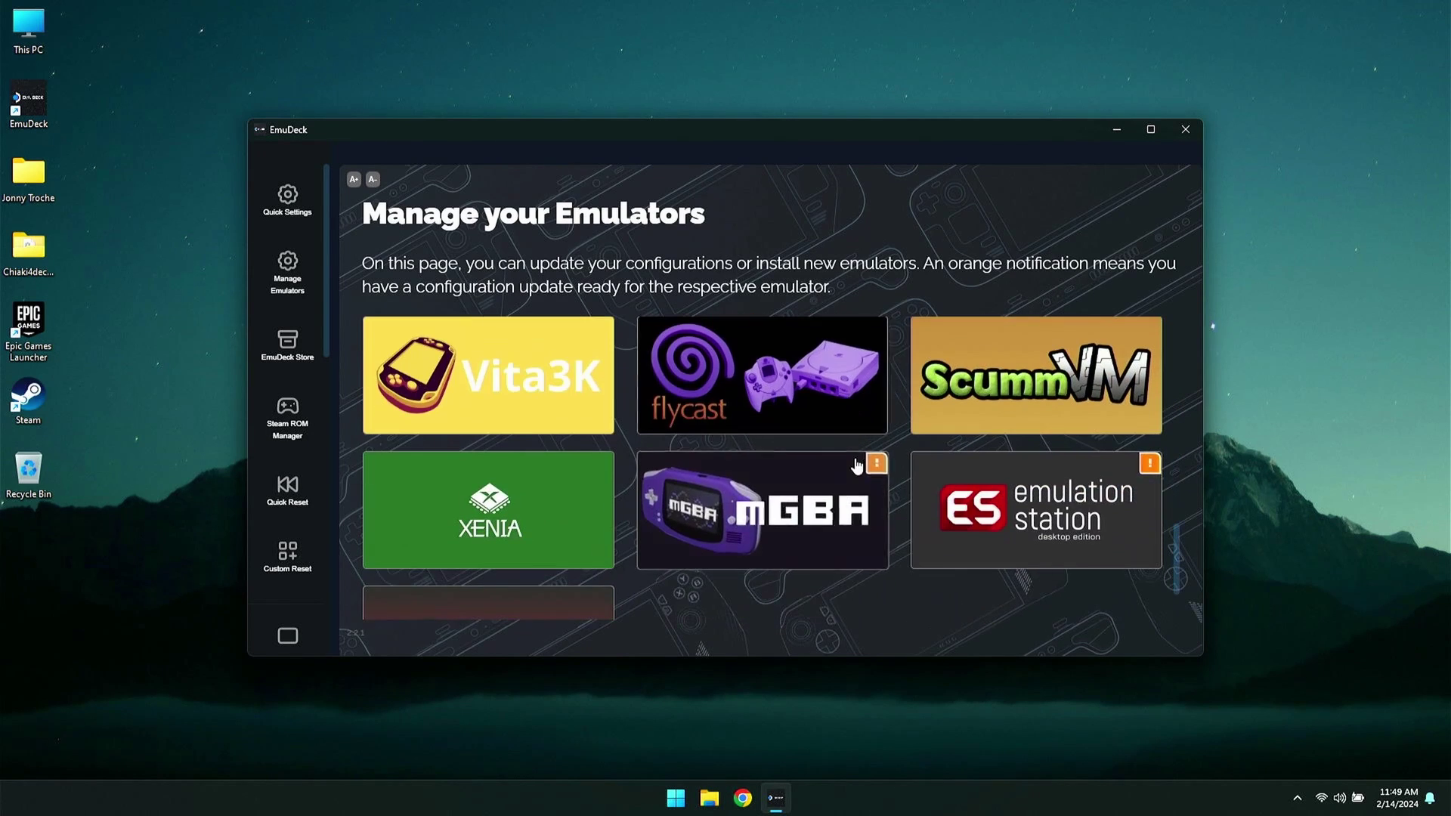
{"action": "scroll", "coordinate": [813, 469], "scroll_direction": "down", "scroll_amount": 1}
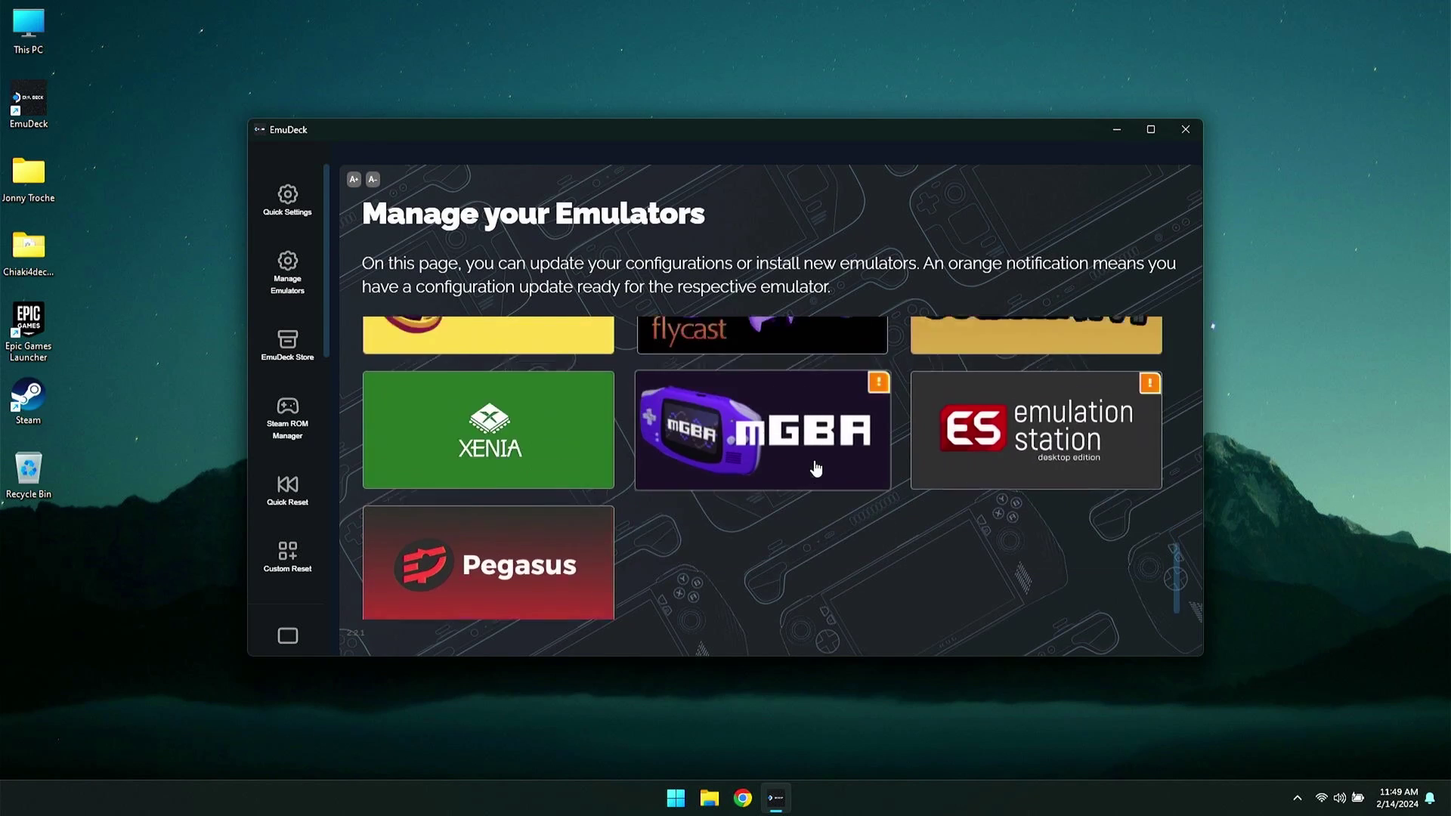
{"action": "scroll", "coordinate": [816, 469], "scroll_direction": "up", "scroll_amount": 15}
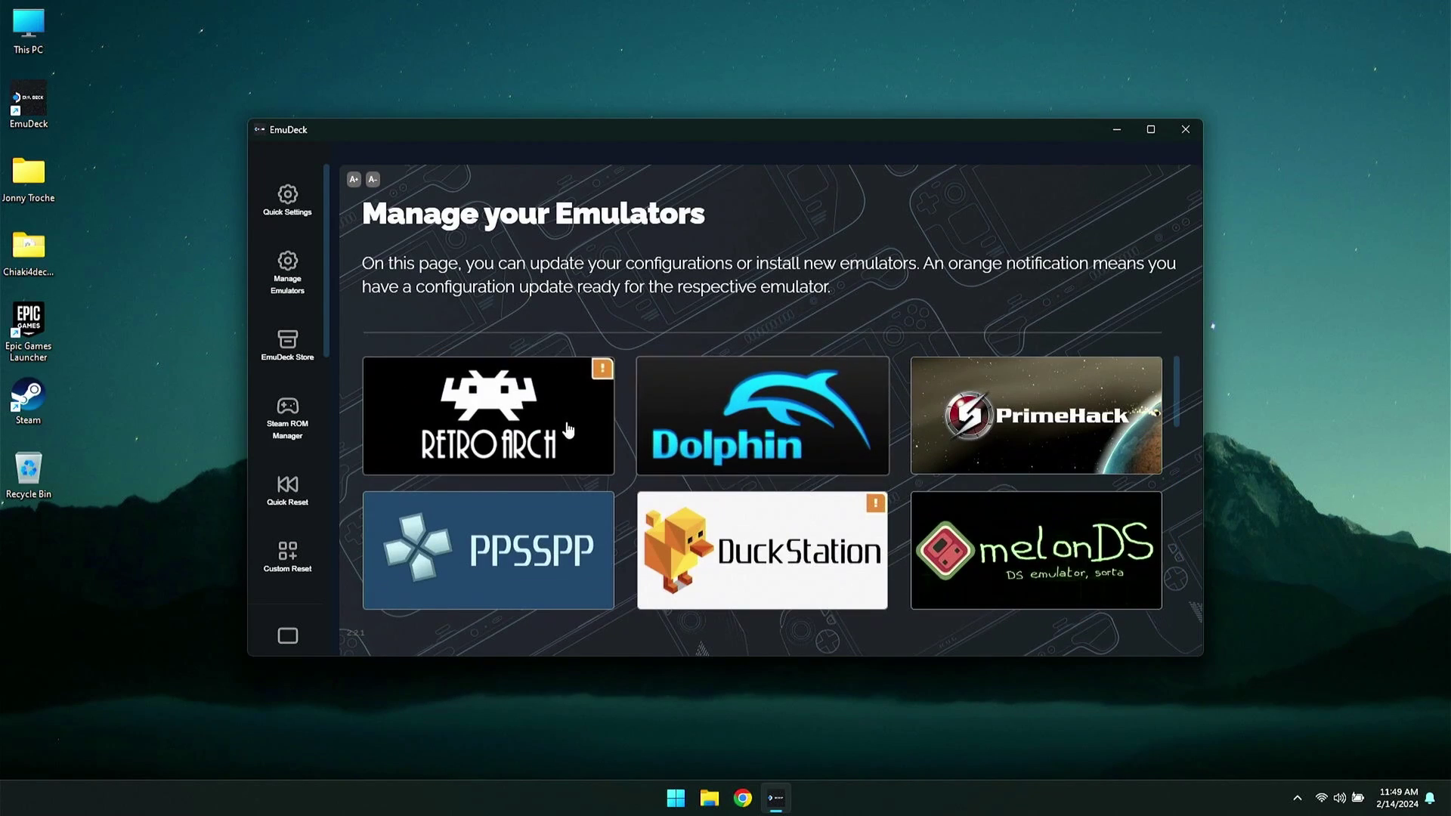
{"action": "scroll", "coordinate": [635, 386], "scroll_direction": "down", "scroll_amount": 1}
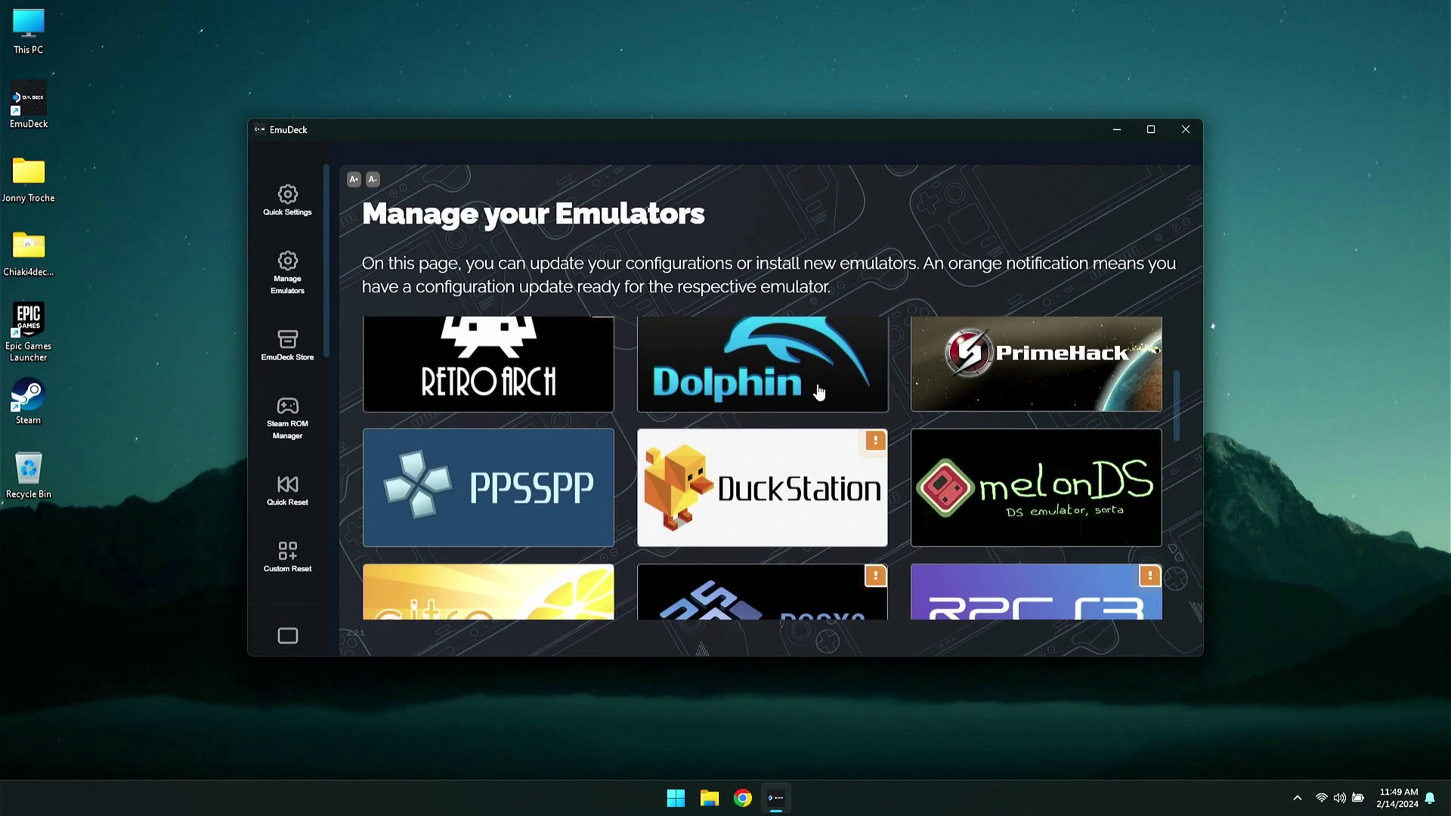
{"action": "left_click", "coordinate": [879, 444]}
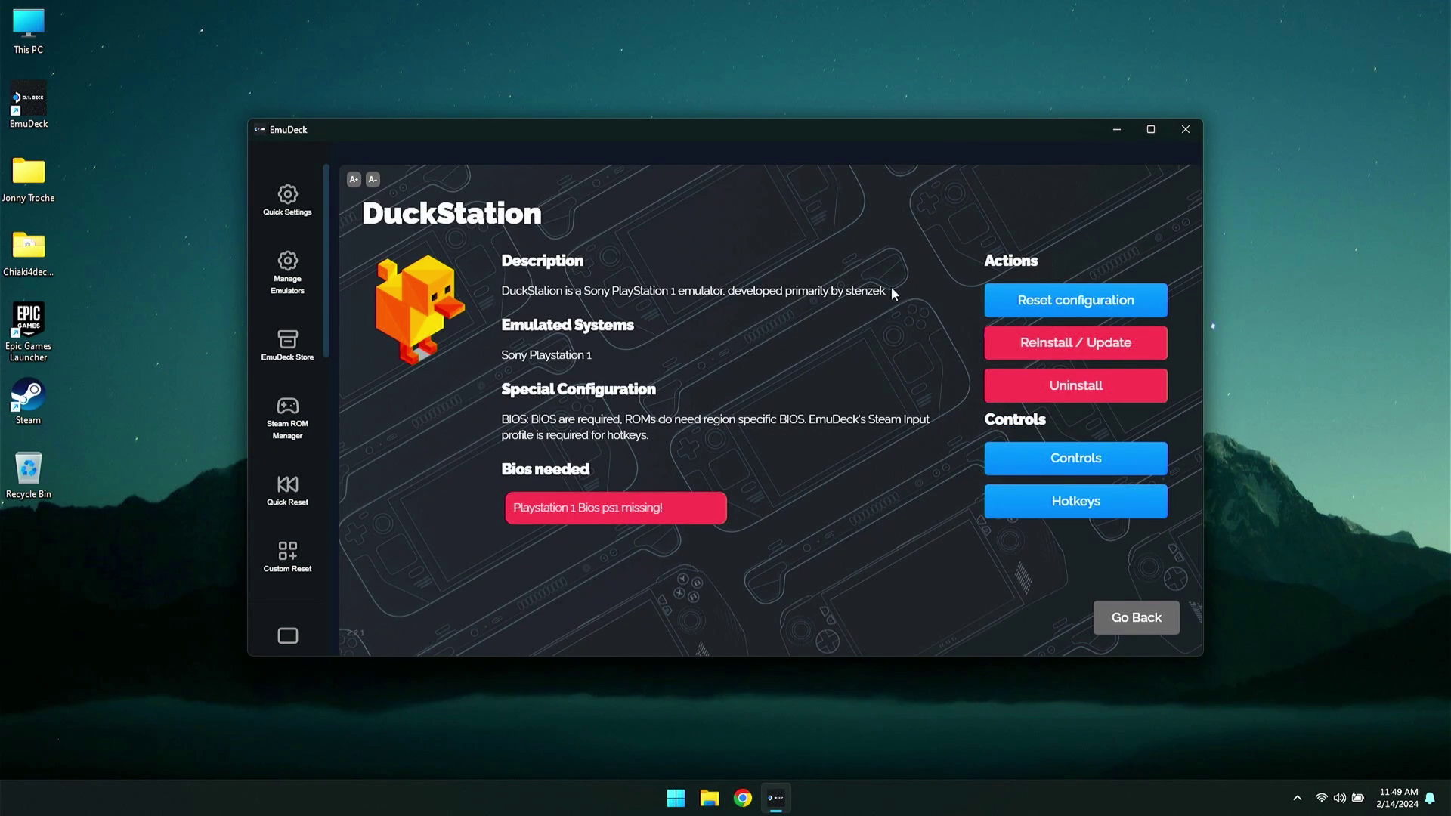
{"action": "left_click", "coordinate": [1129, 620]}
Step: Look through EmuDeck's quick settings, including the classic game aspect ratios and the shader options
{"action": "scroll", "coordinate": [911, 452], "scroll_direction": "down", "scroll_amount": 10}
{"action": "scroll", "coordinate": [909, 446], "scroll_direction": "down", "scroll_amount": 4}
{"action": "scroll", "coordinate": [834, 446], "scroll_direction": "up", "scroll_amount": 15}
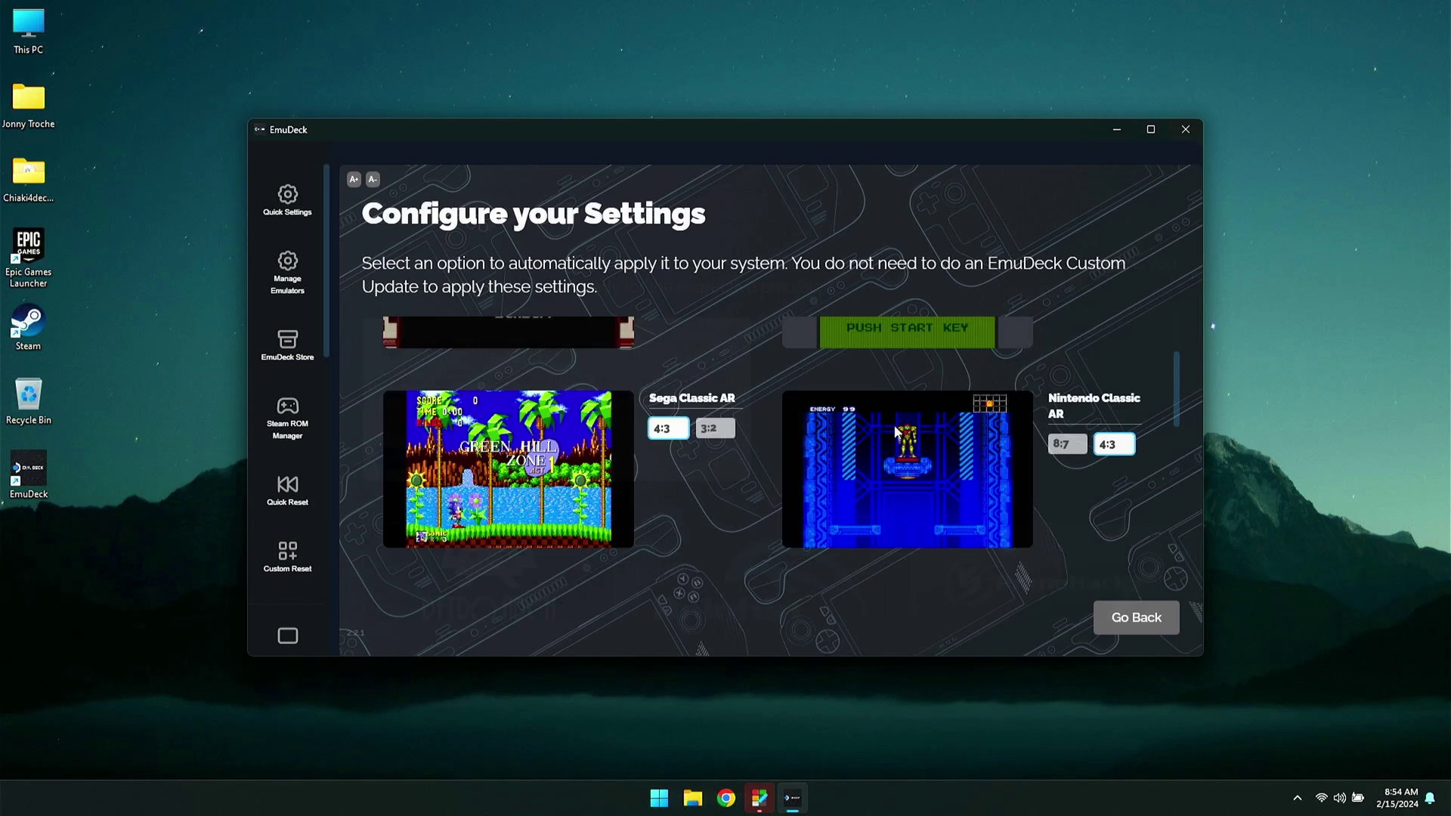
{"action": "scroll", "coordinate": [843, 431], "scroll_direction": "down", "scroll_amount": 6}
{"action": "scroll", "coordinate": [843, 432], "scroll_direction": "down", "scroll_amount": 3}
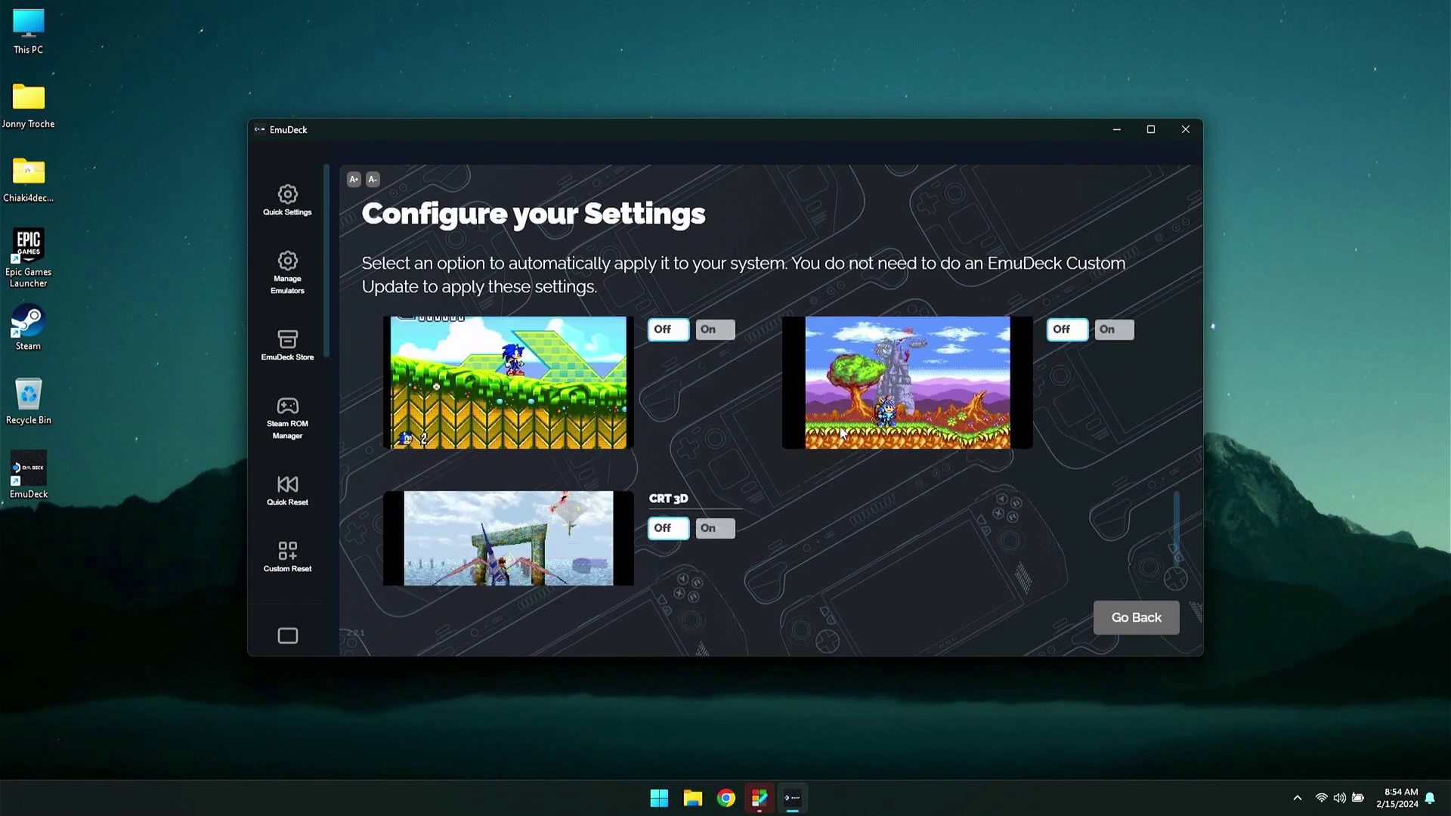
Step: Close EmuDeck and Steam ROM Manager, and open the Emulation folder on the SDXC (D:) drive in File Explorer
{"action": "left_click", "coordinate": [1185, 130]}
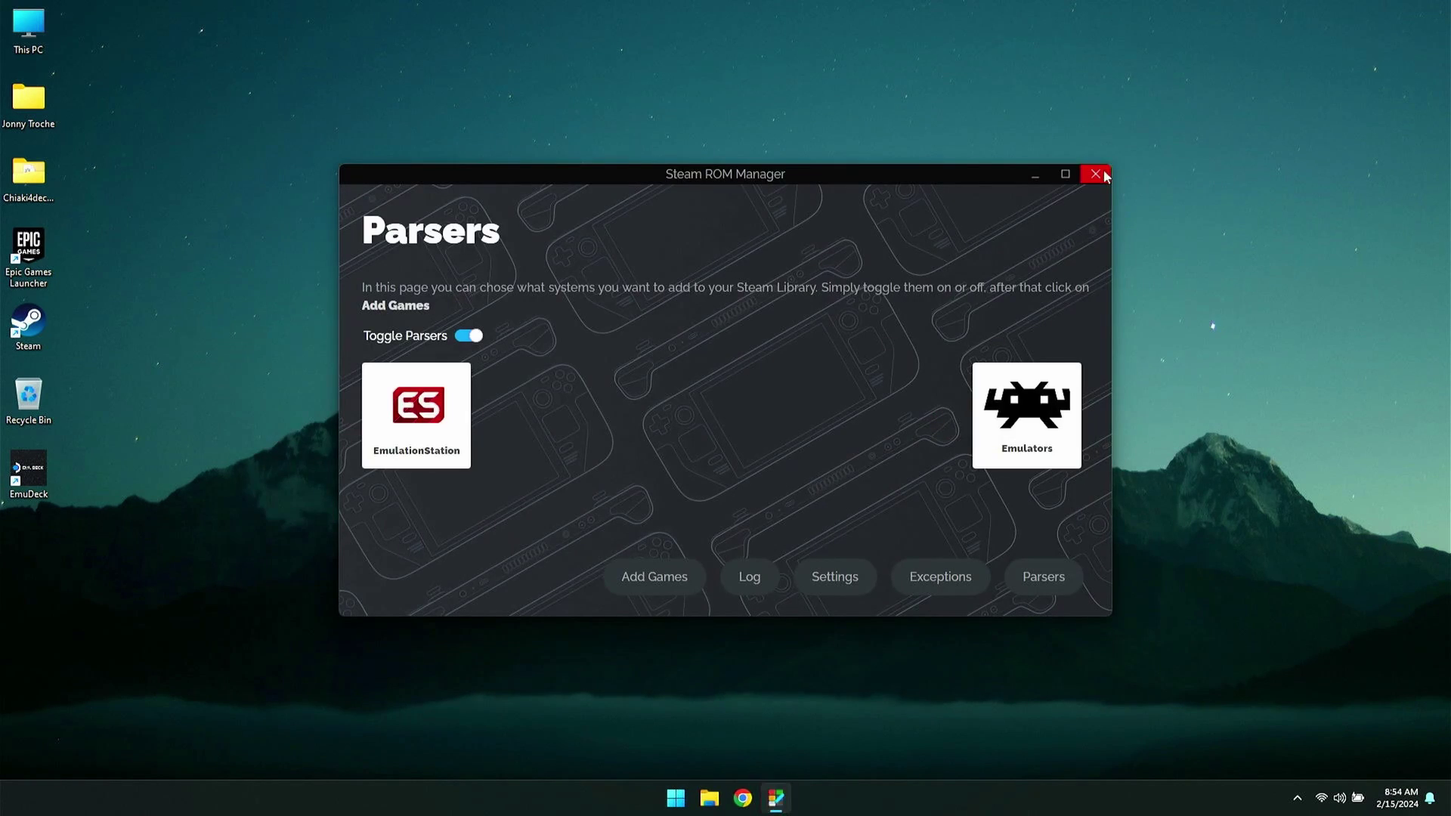
{"action": "left_click", "coordinate": [1096, 174]}
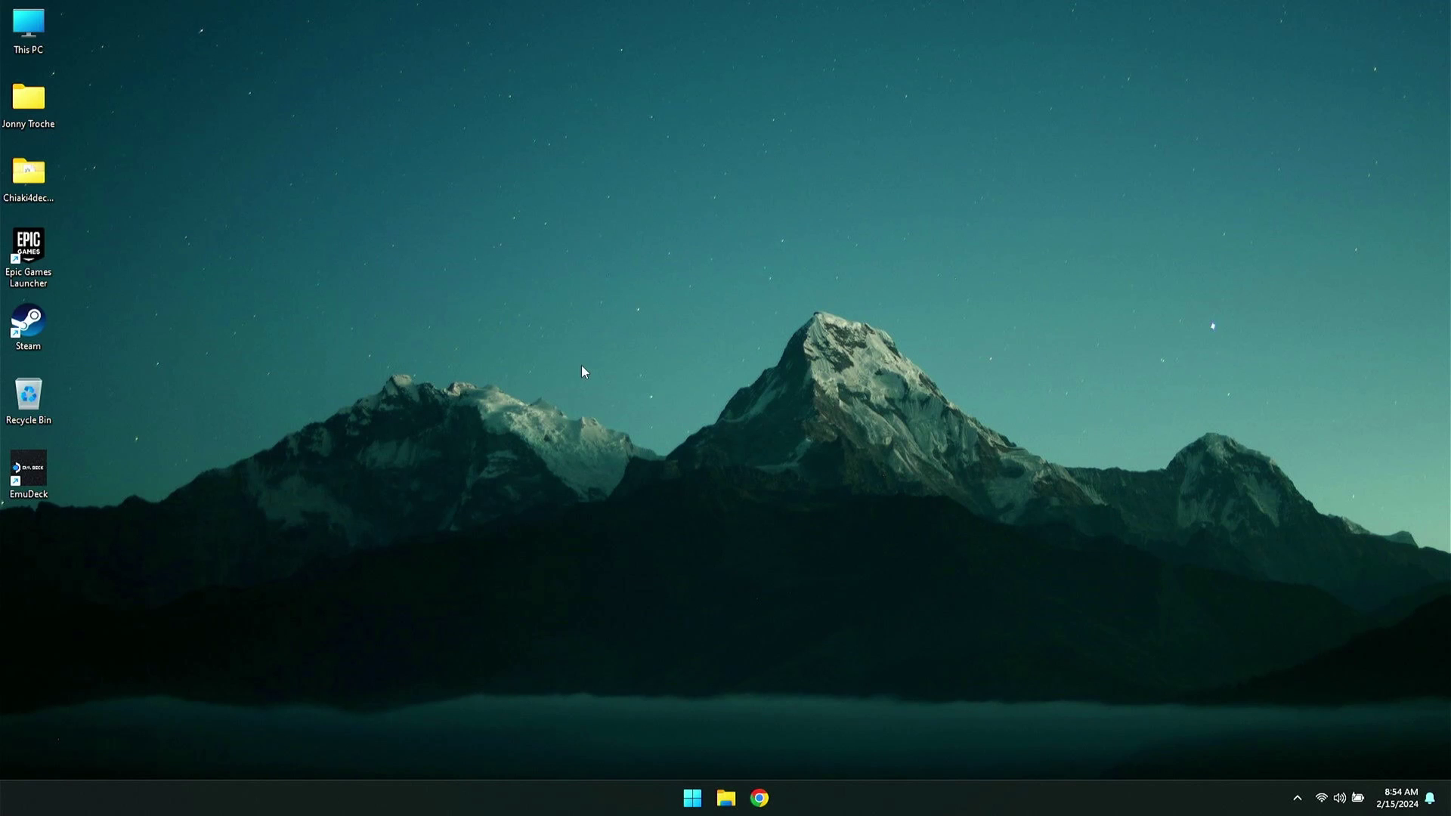
{"action": "left_click", "coordinate": [726, 800]}
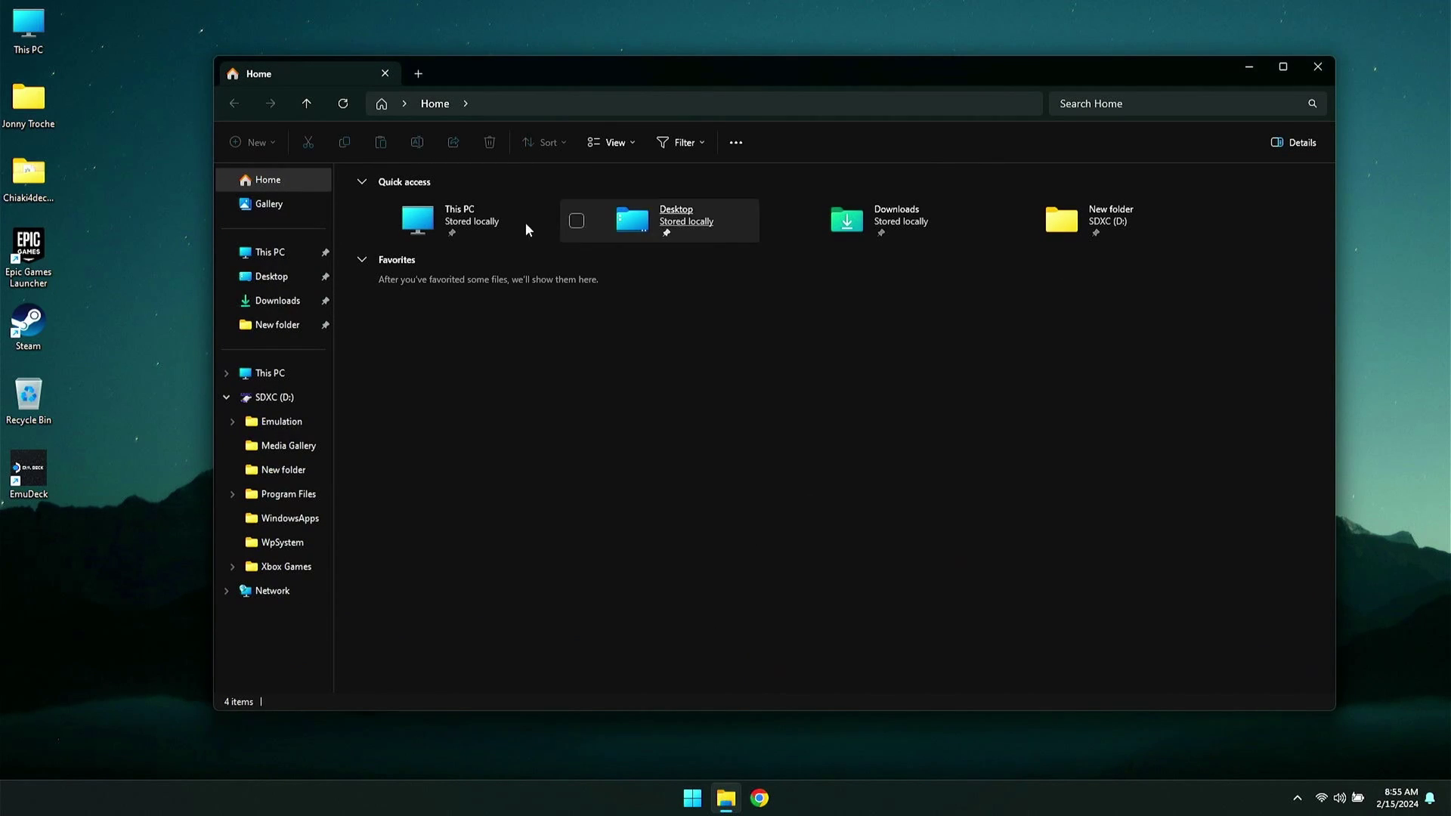
{"action": "double_click", "coordinate": [467, 224]}
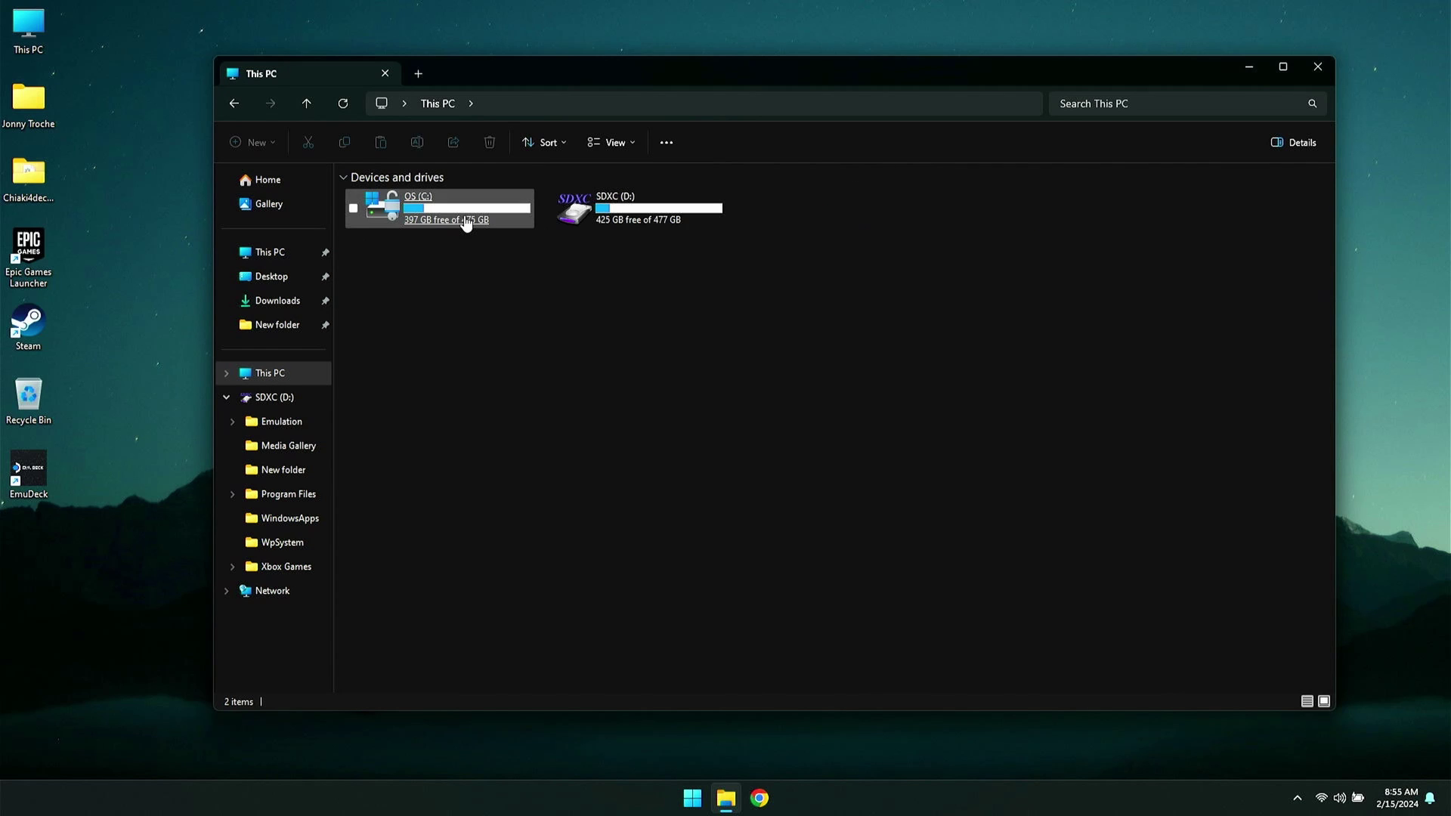
{"action": "double_click", "coordinate": [559, 214]}
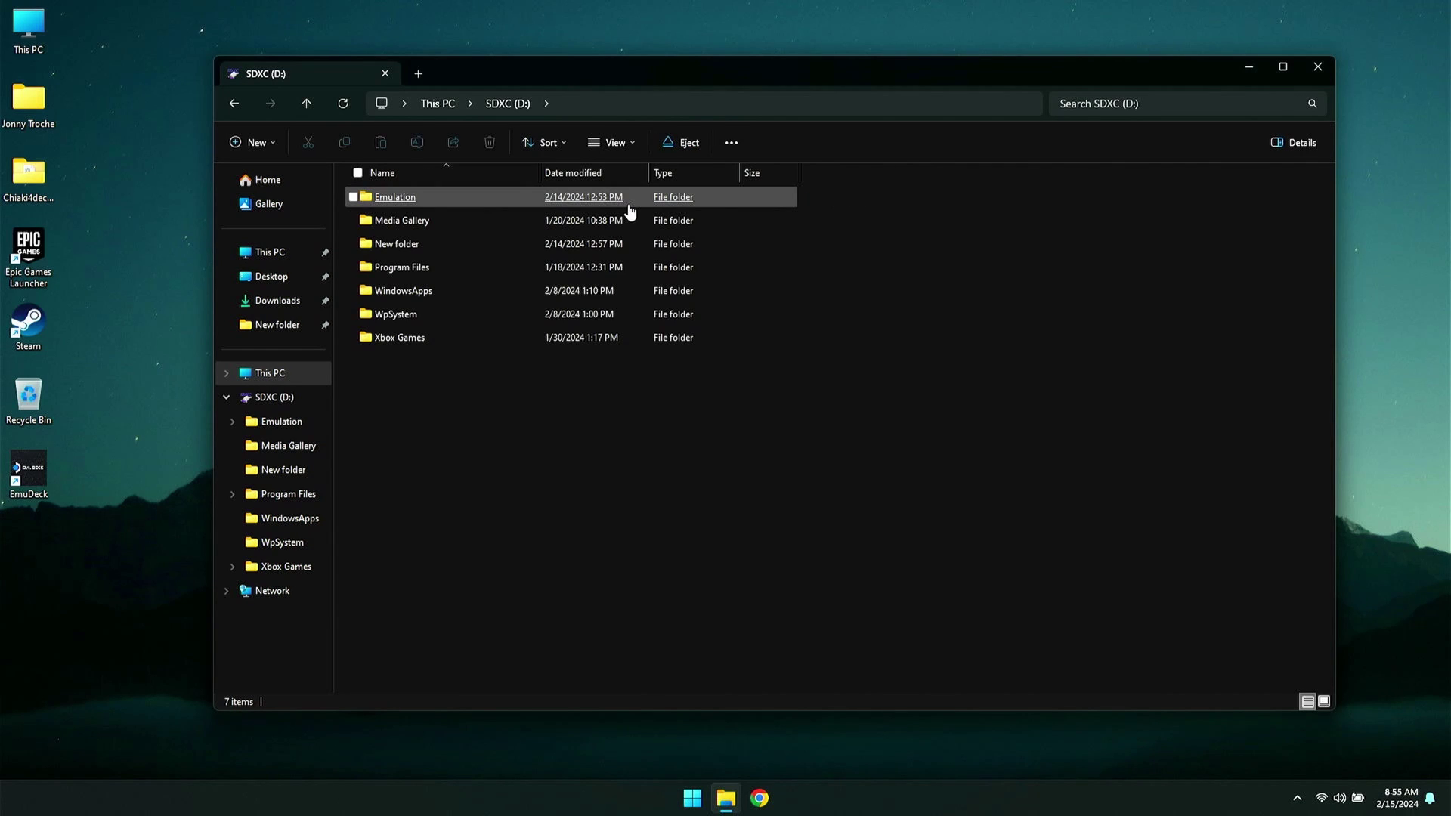
{"action": "double_click", "coordinate": [413, 203]}
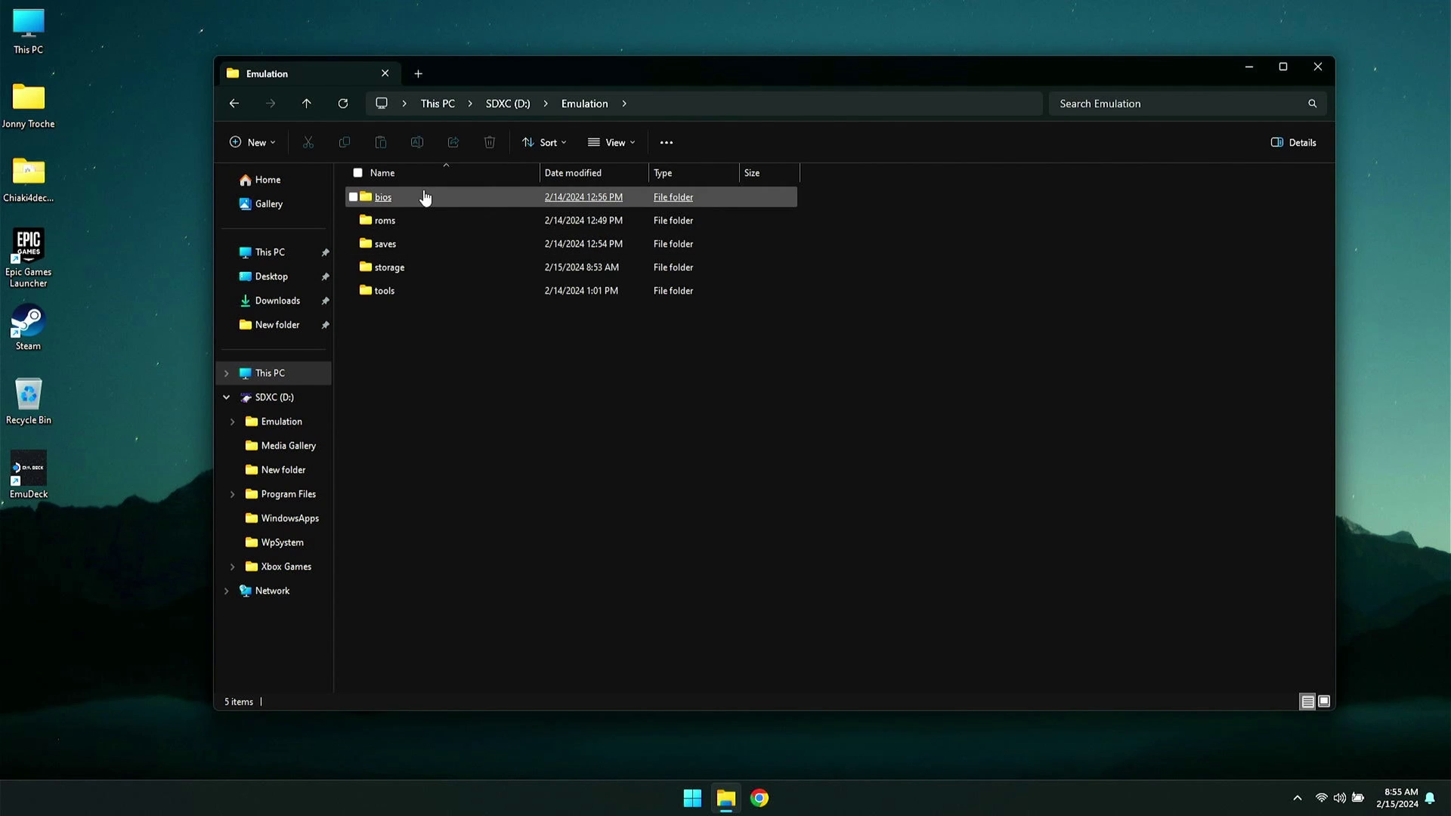
Step: Open the bios folder and examine the BIOS files and emulator subfolders it contains
{"action": "double_click", "coordinate": [426, 197]}
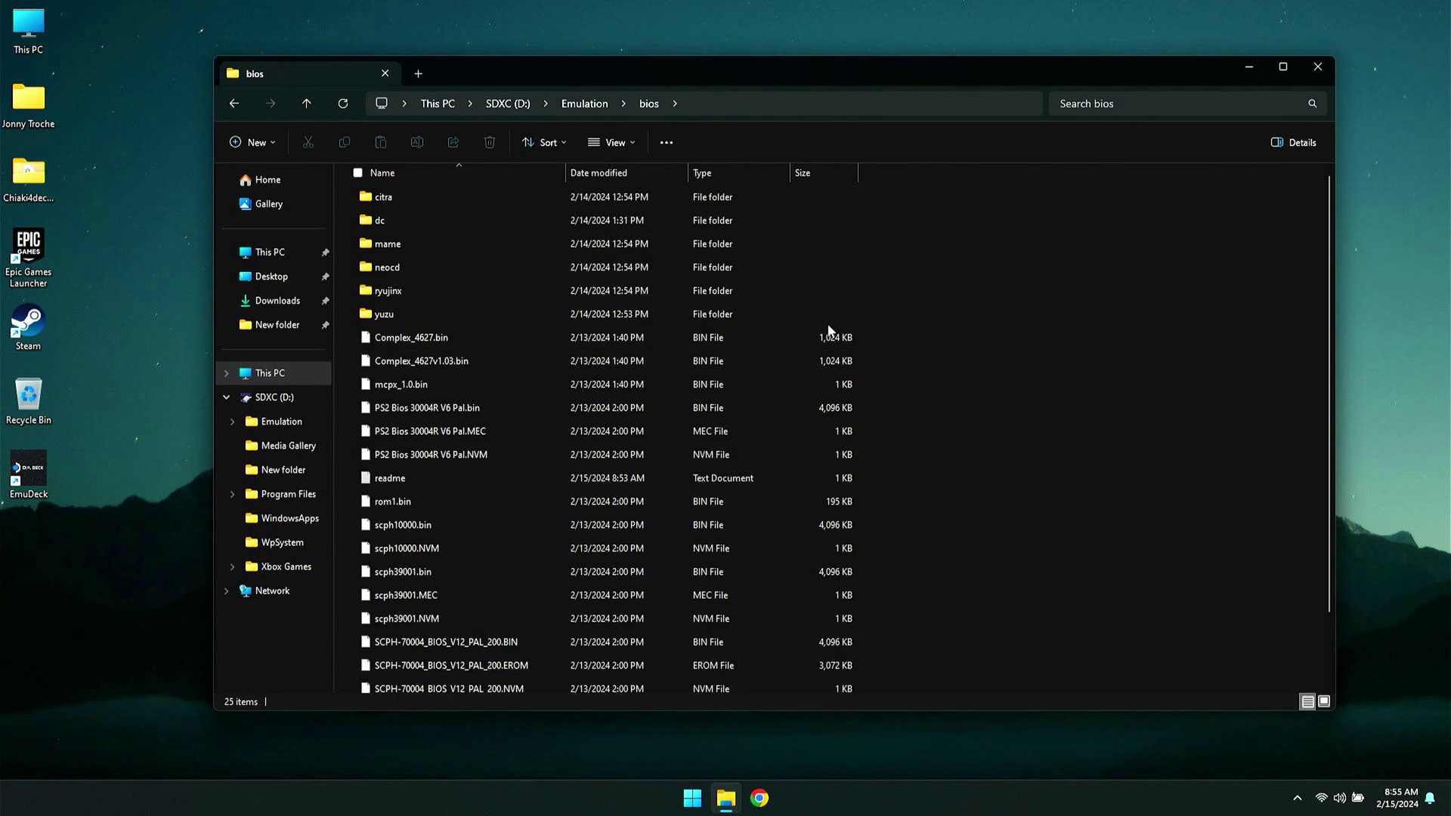
{"action": "scroll", "coordinate": [895, 347], "scroll_direction": "down", "scroll_amount": 3}
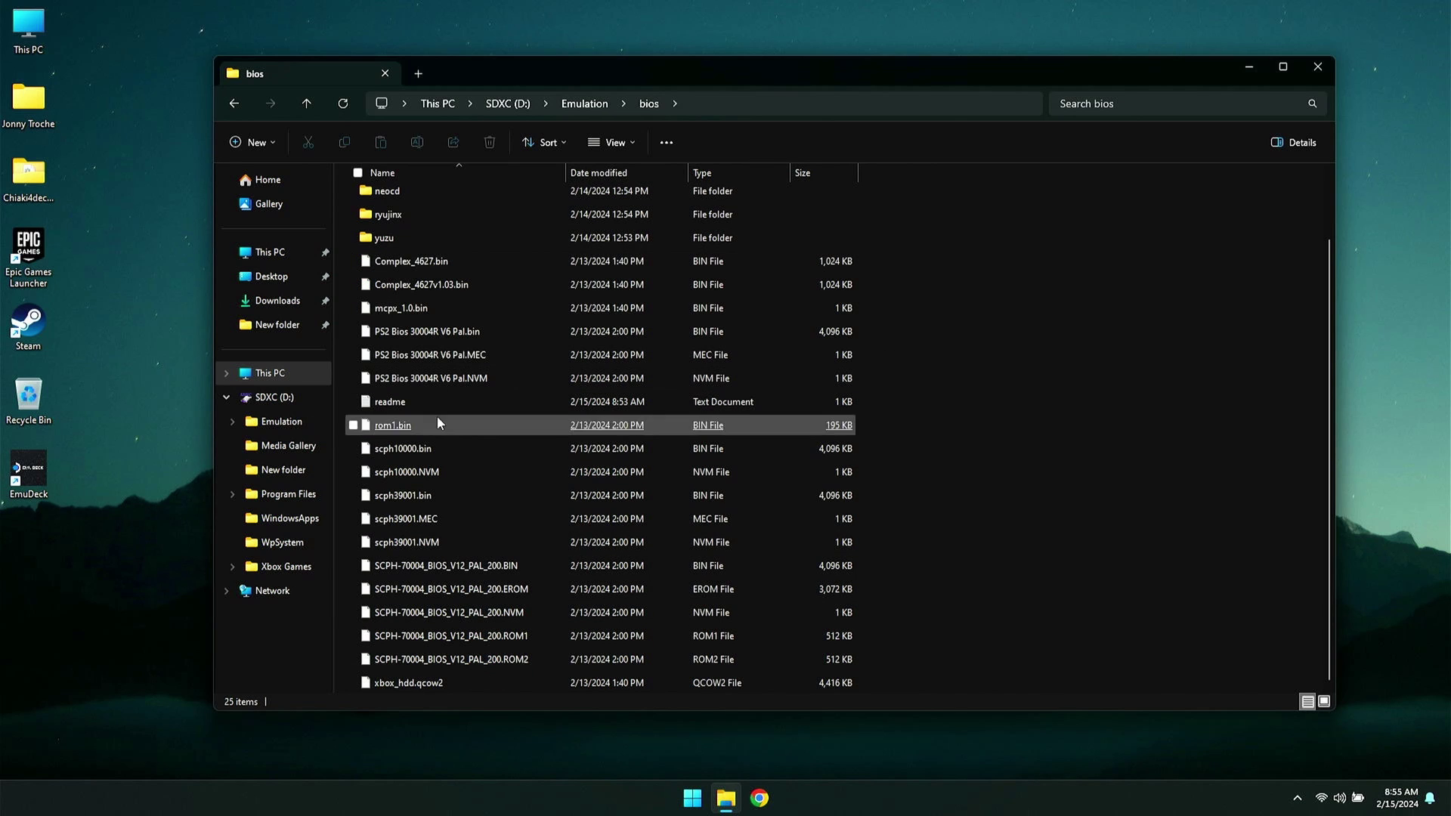
{"action": "scroll", "coordinate": [526, 402], "scroll_direction": "up", "scroll_amount": 3}
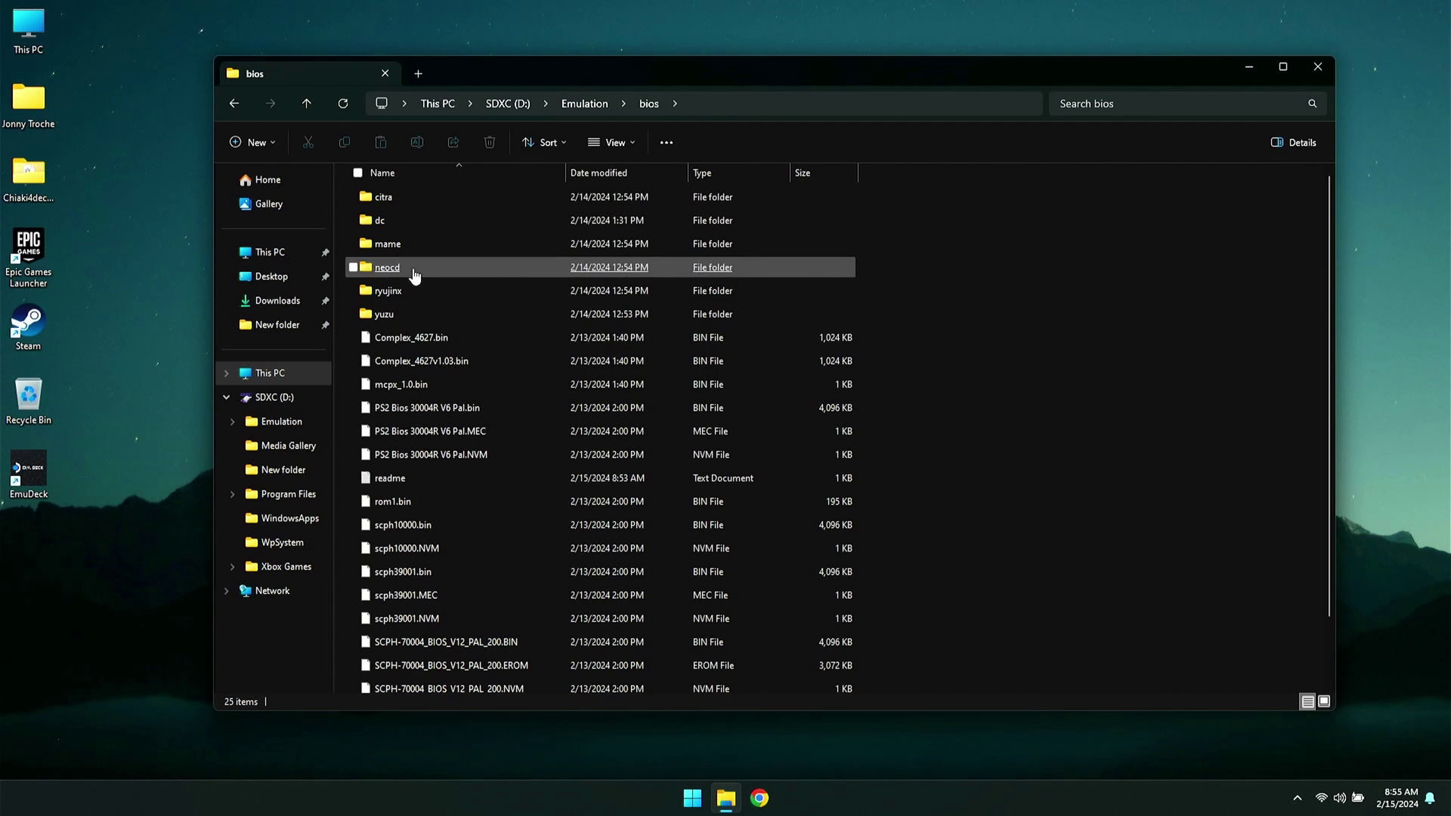
Step: Check the firmware folder inside the yuzu BIOS folder, and go back up to the Emulation folder
{"action": "double_click", "coordinate": [408, 316]}
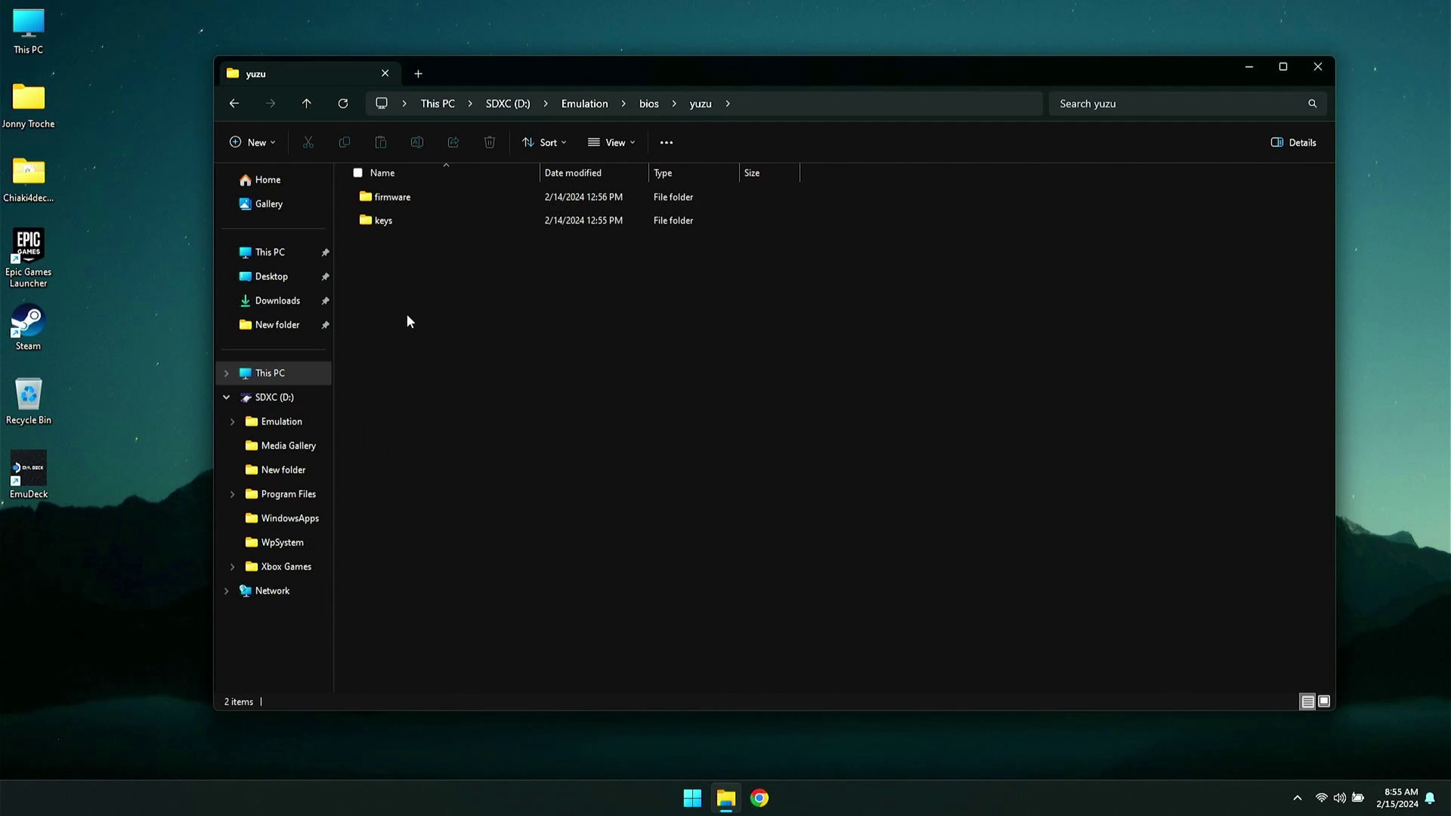
{"action": "double_click", "coordinate": [417, 198]}
{"action": "left_click", "coordinate": [310, 106]}
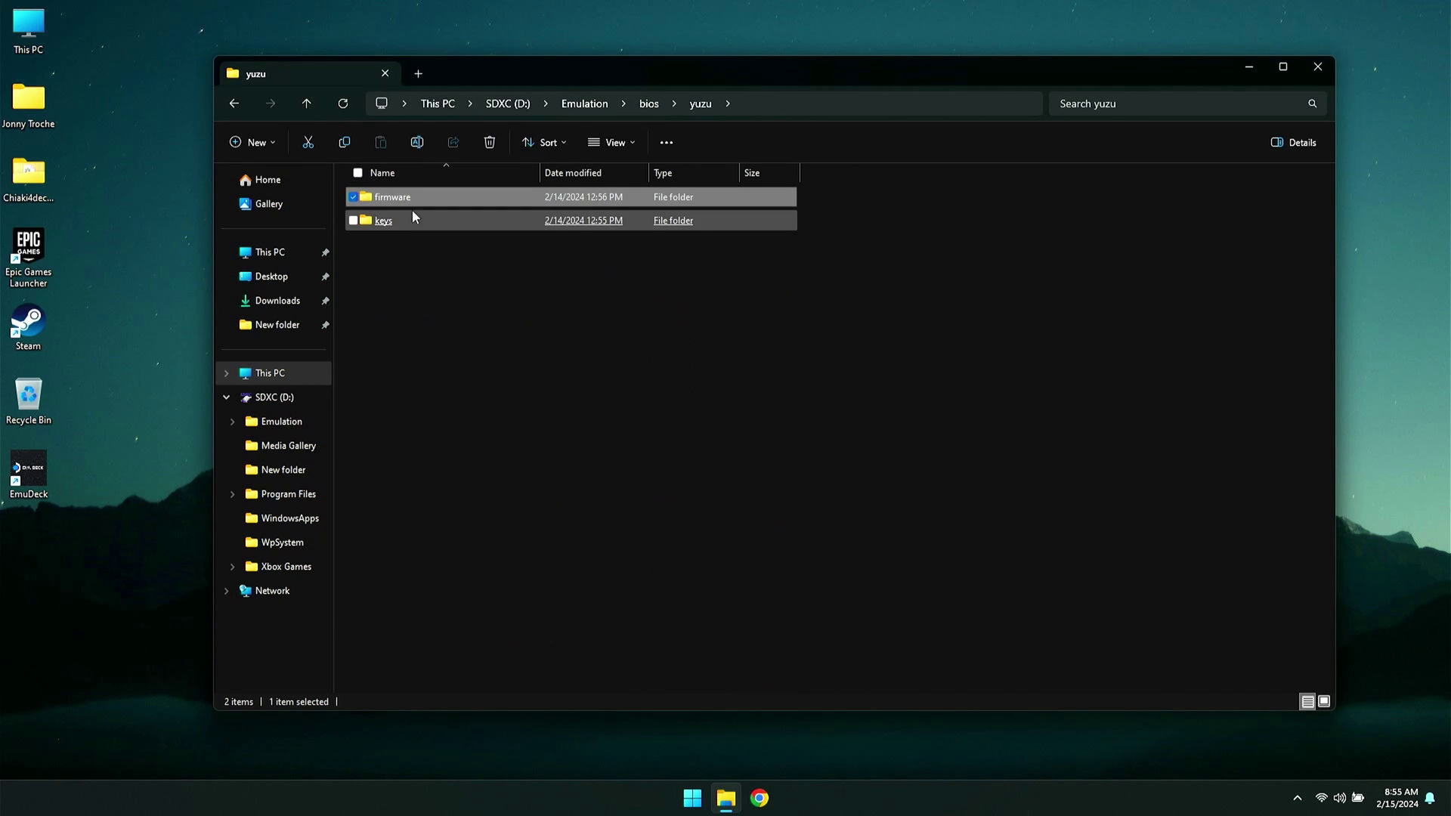
{"action": "left_click", "coordinate": [313, 107]}
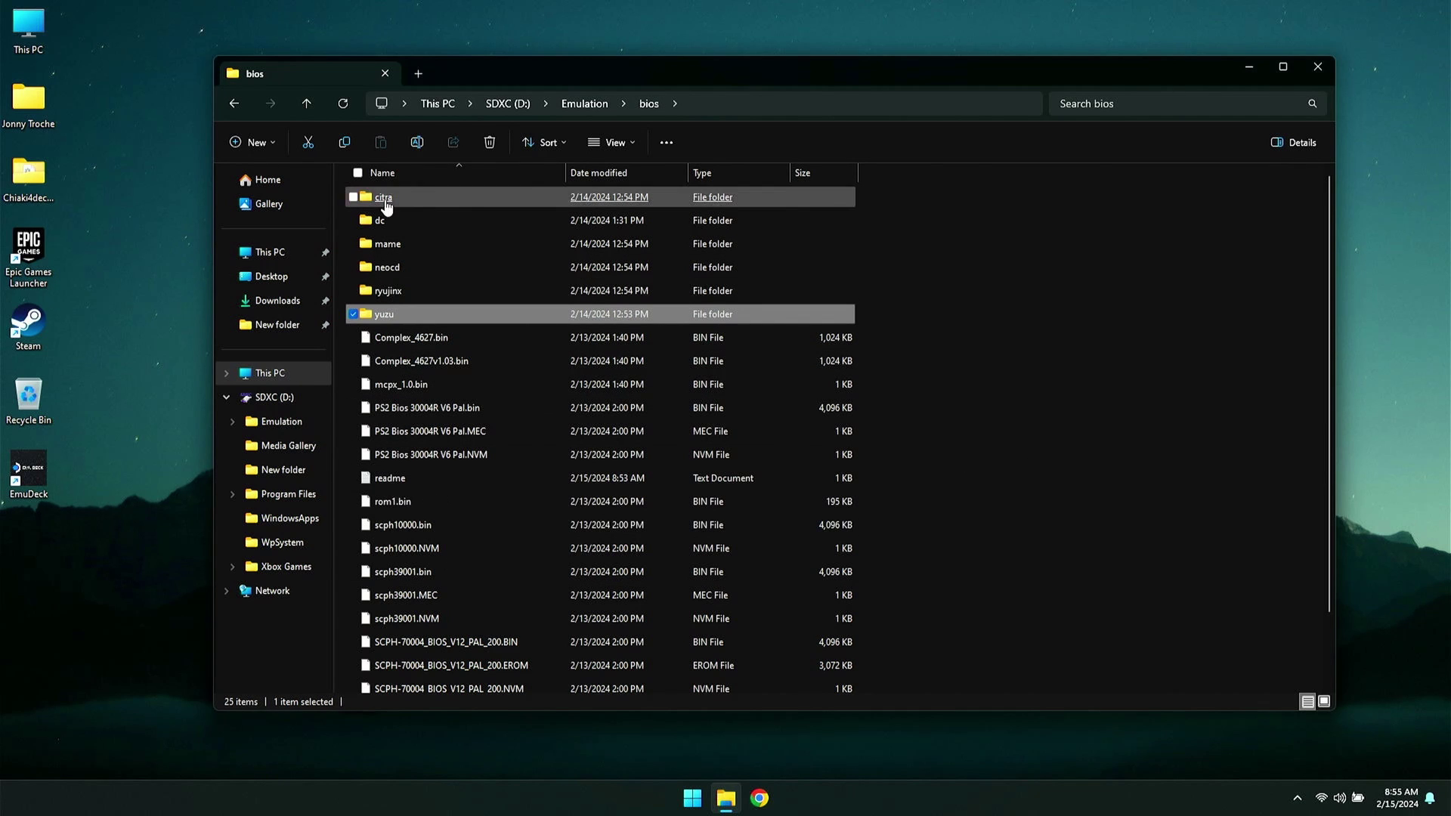
{"action": "left_click", "coordinate": [306, 105]}
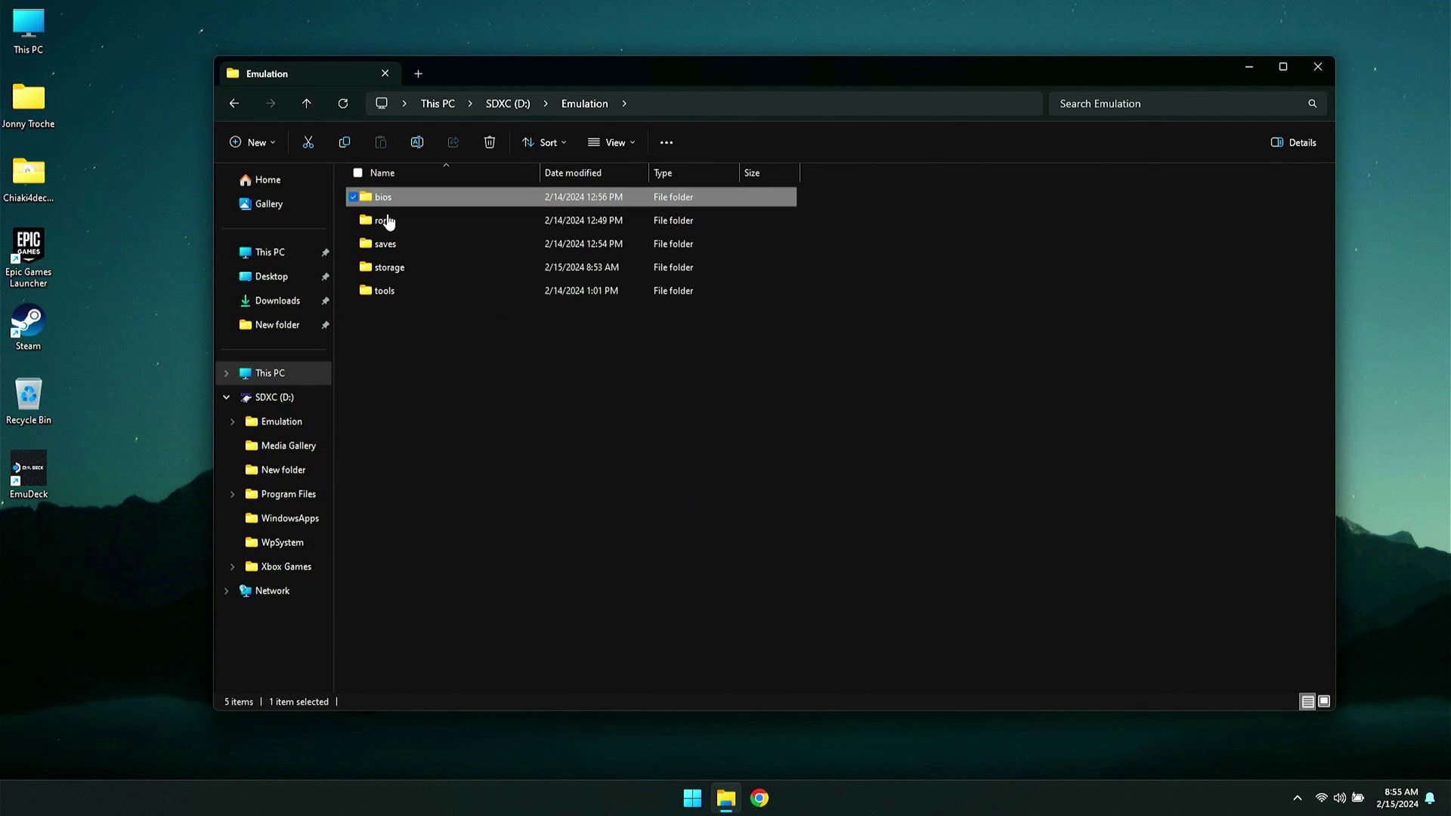
Step: Open the roms folder and look through the system subfolders where game files belong
{"action": "double_click", "coordinate": [385, 221]}
{"action": "scroll", "coordinate": [486, 225], "scroll_direction": "down", "scroll_amount": 1}
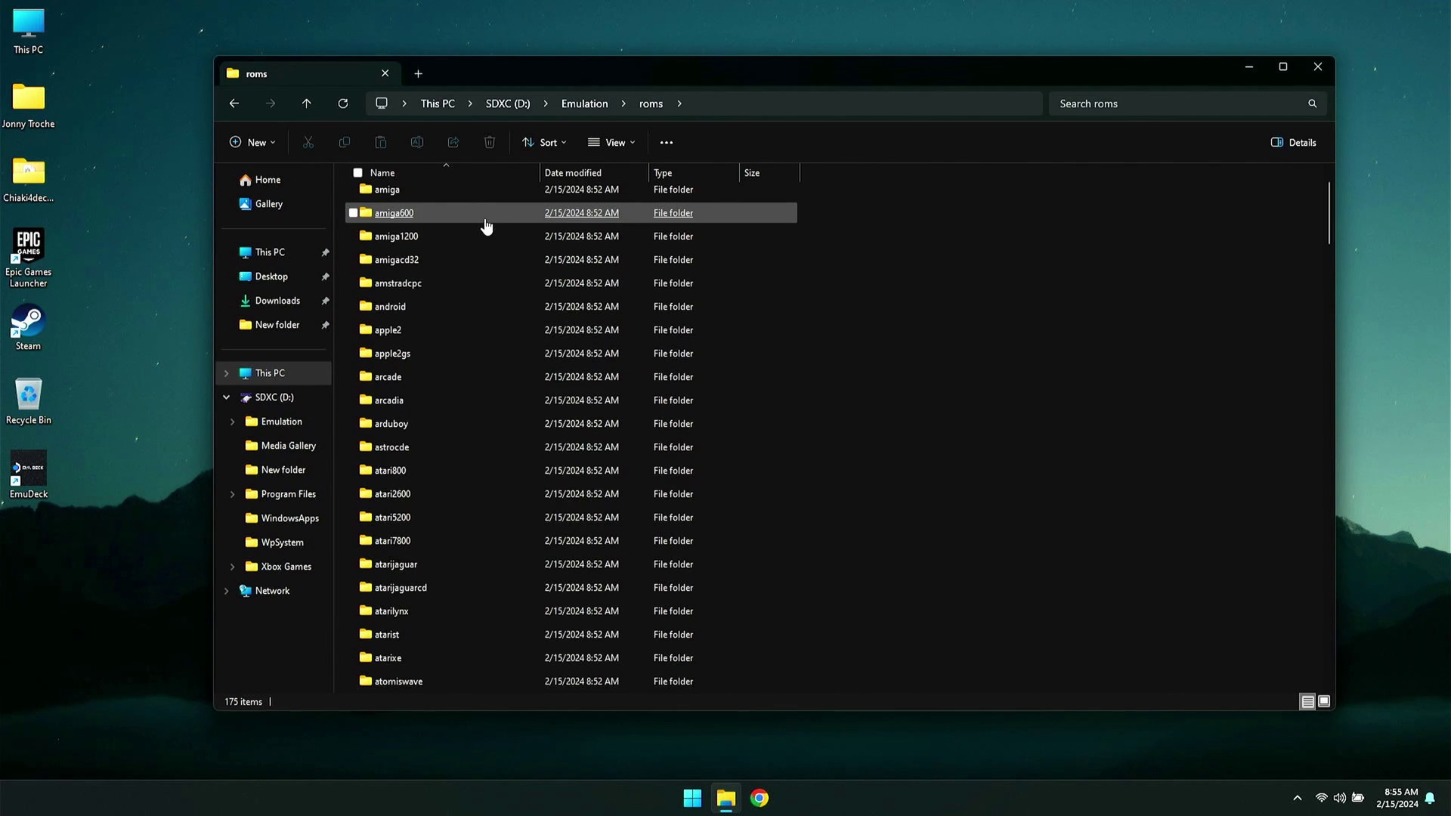
{"action": "scroll", "coordinate": [486, 225], "scroll_direction": "down", "scroll_amount": 7}
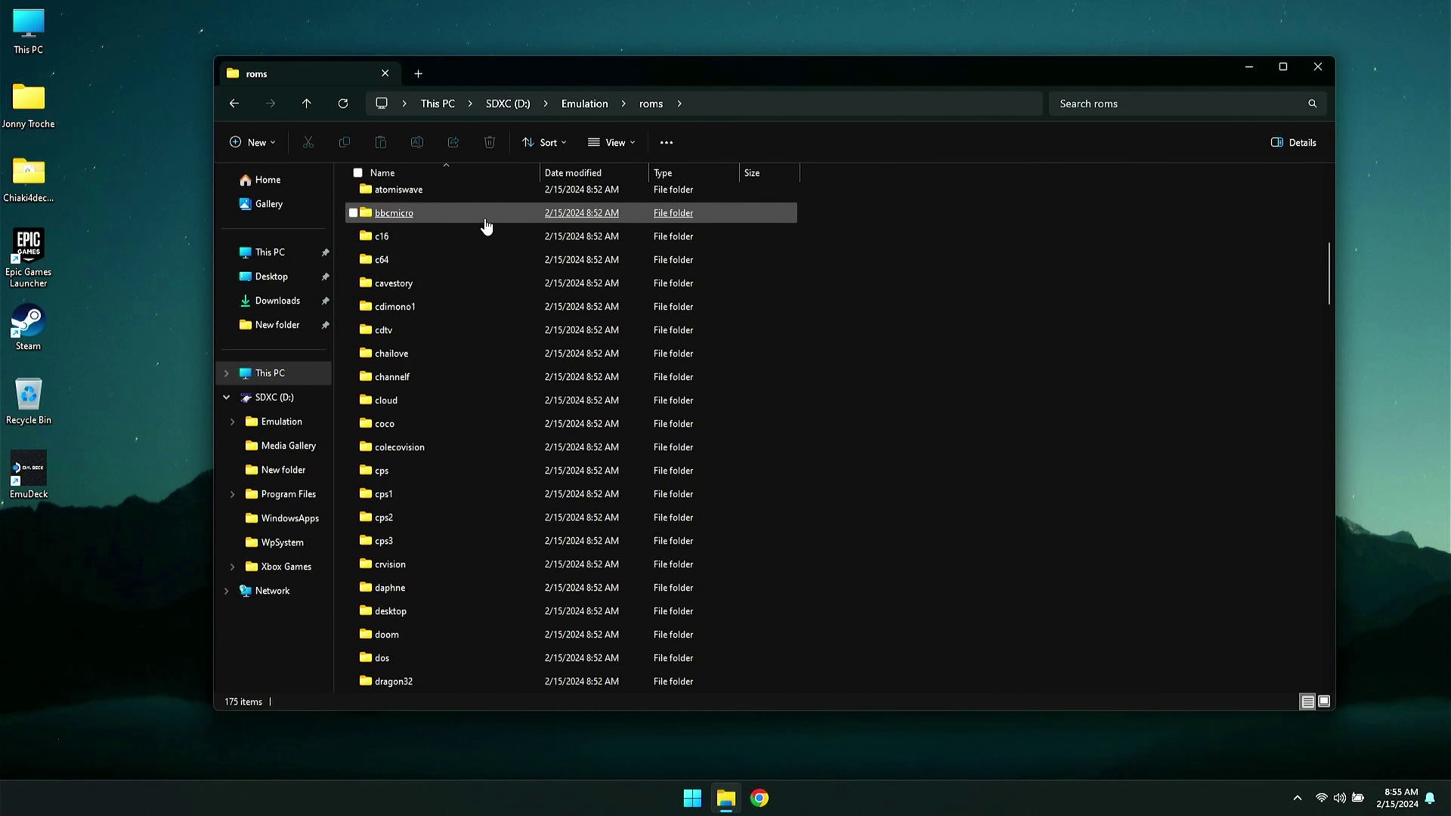
{"action": "scroll", "coordinate": [486, 226], "scroll_direction": "down", "scroll_amount": 14}
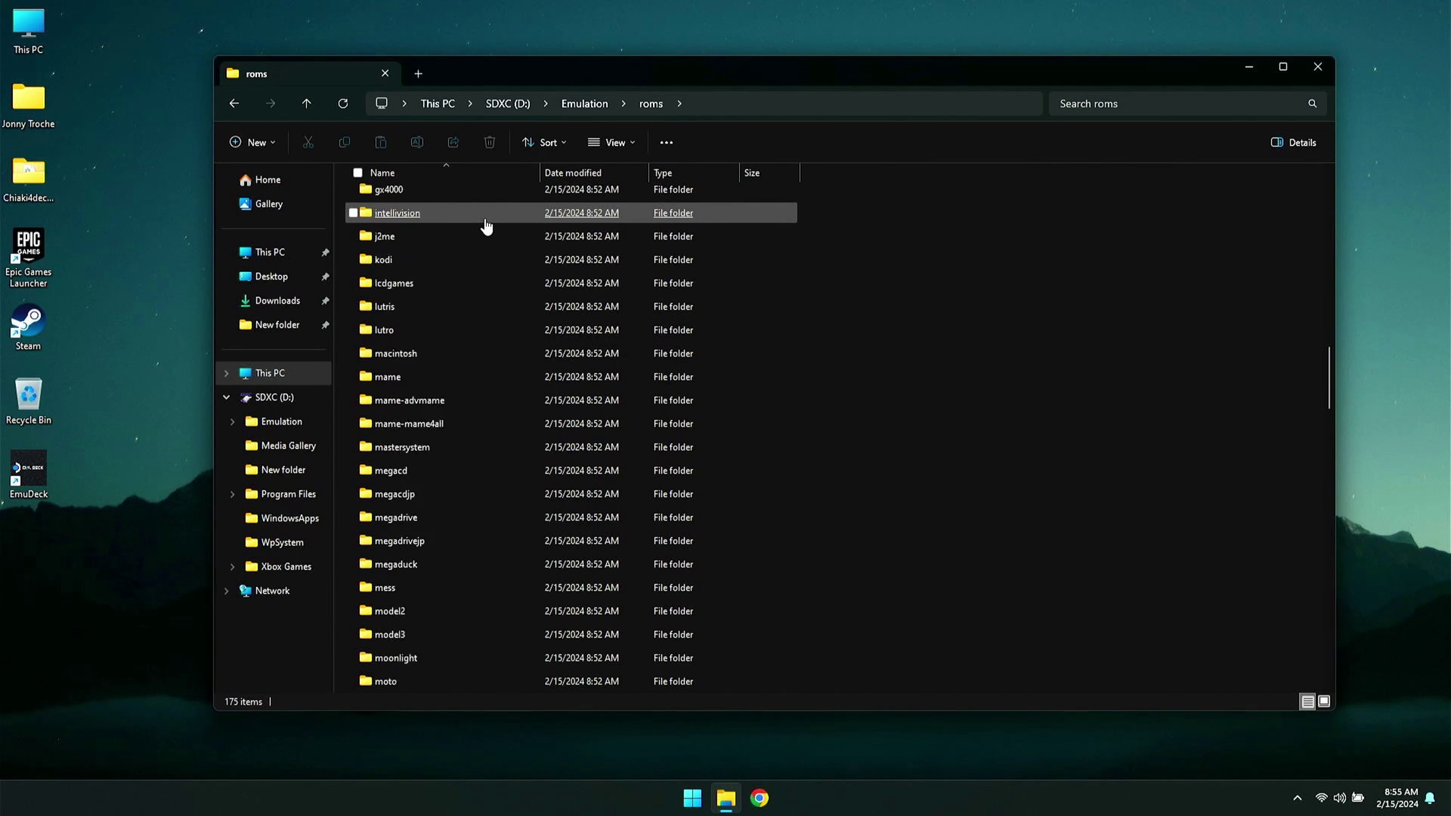
{"action": "scroll", "coordinate": [486, 225], "scroll_direction": "down", "scroll_amount": 2}
{"action": "scroll", "coordinate": [486, 225], "scroll_direction": "up", "scroll_amount": 14}
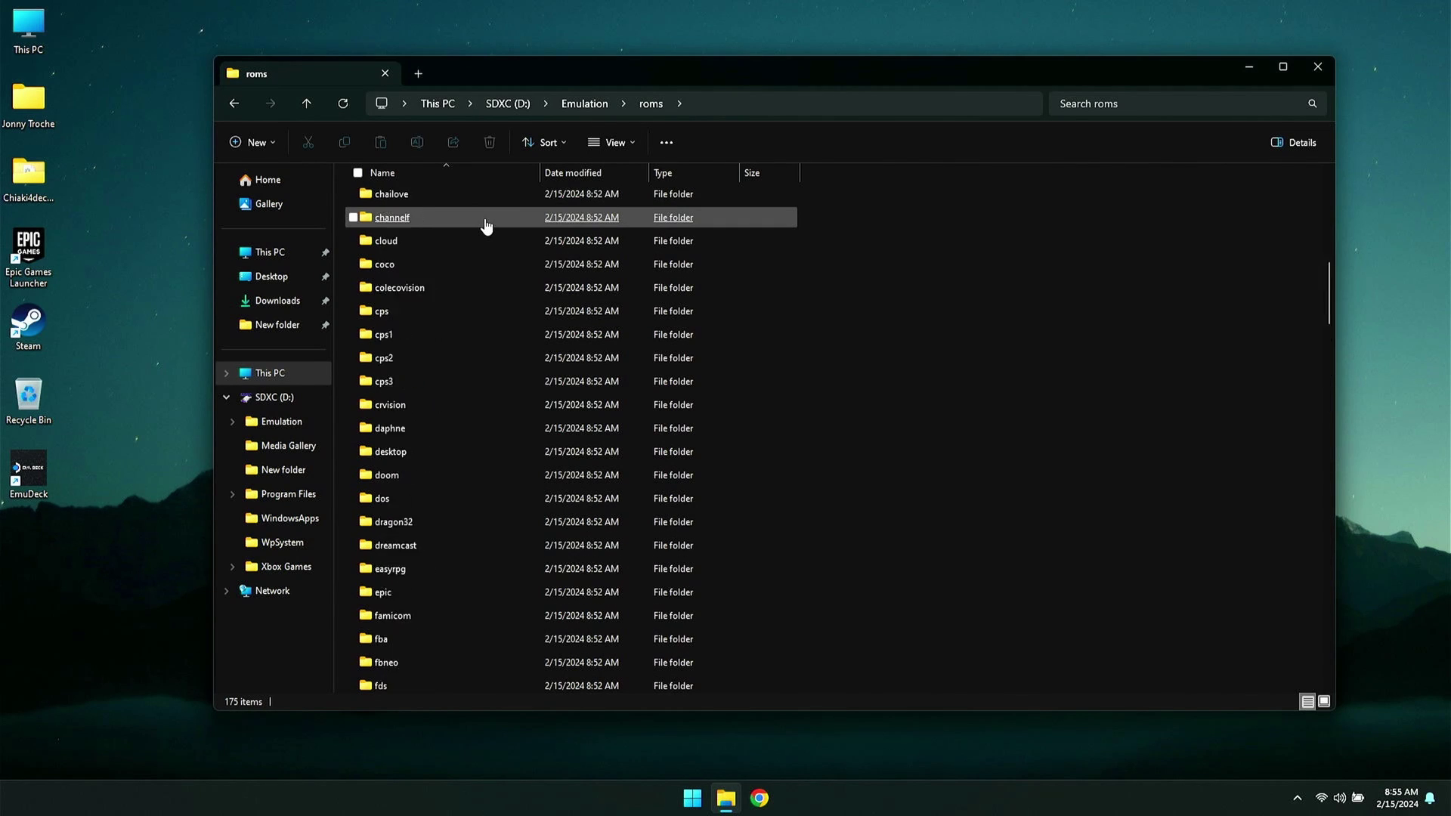
{"action": "scroll", "coordinate": [486, 225], "scroll_direction": "up", "scroll_amount": 12}
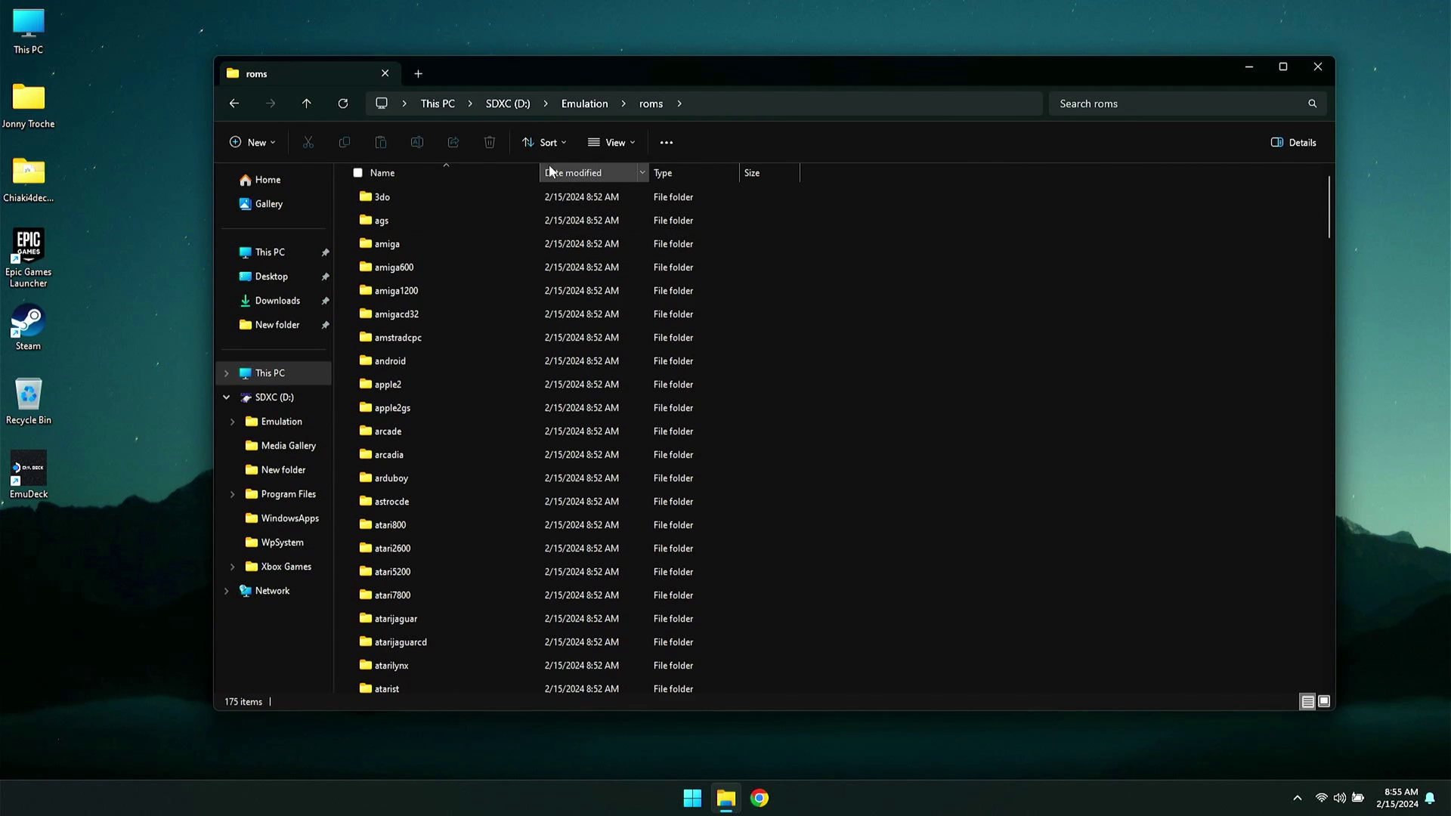
Step: Sort the roms folder by date modified and open the Need for Speed - Most Wanted game folder inside xbox
{"action": "left_click", "coordinate": [608, 171]}
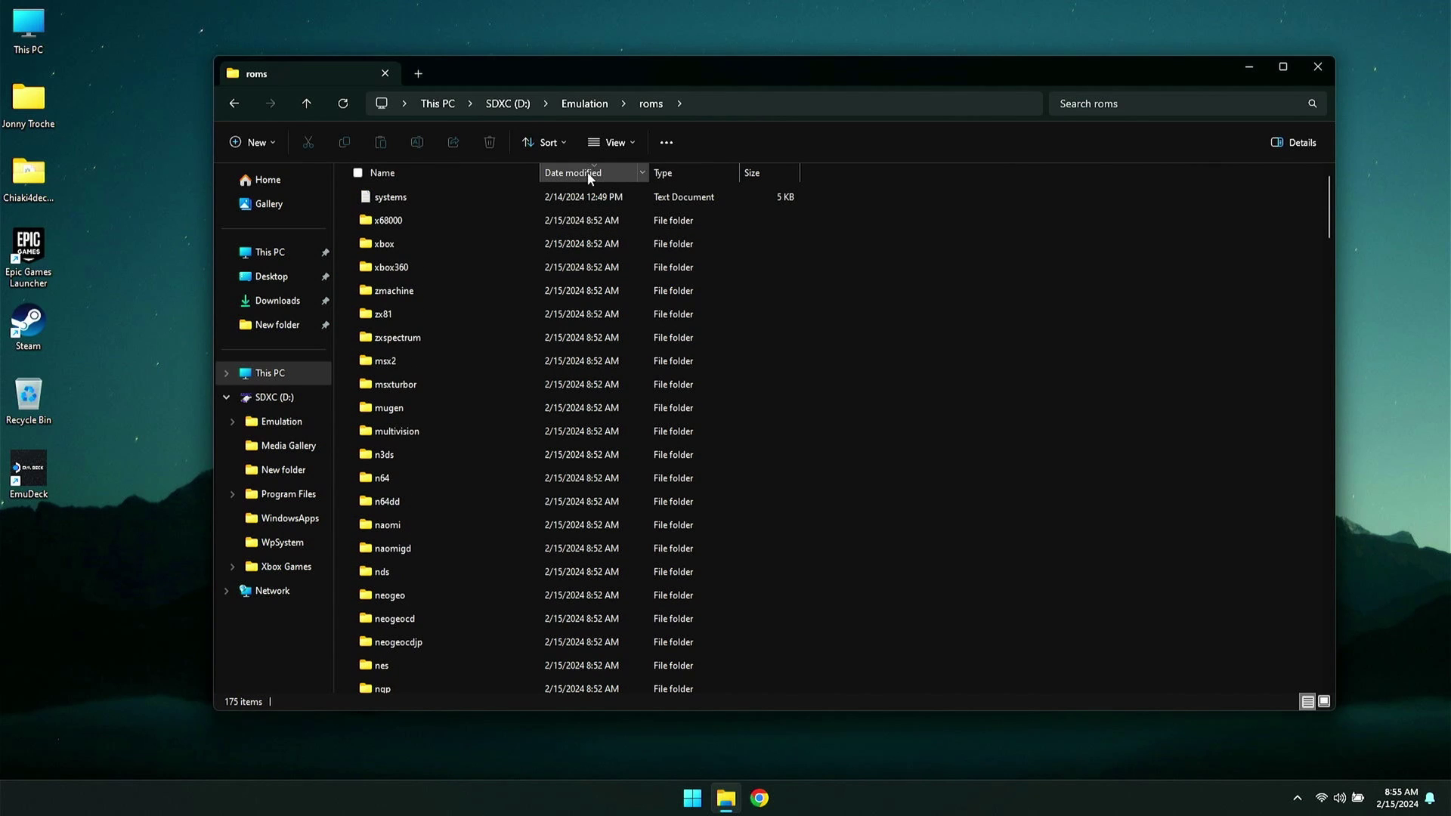
{"action": "double_click", "coordinate": [366, 243]}
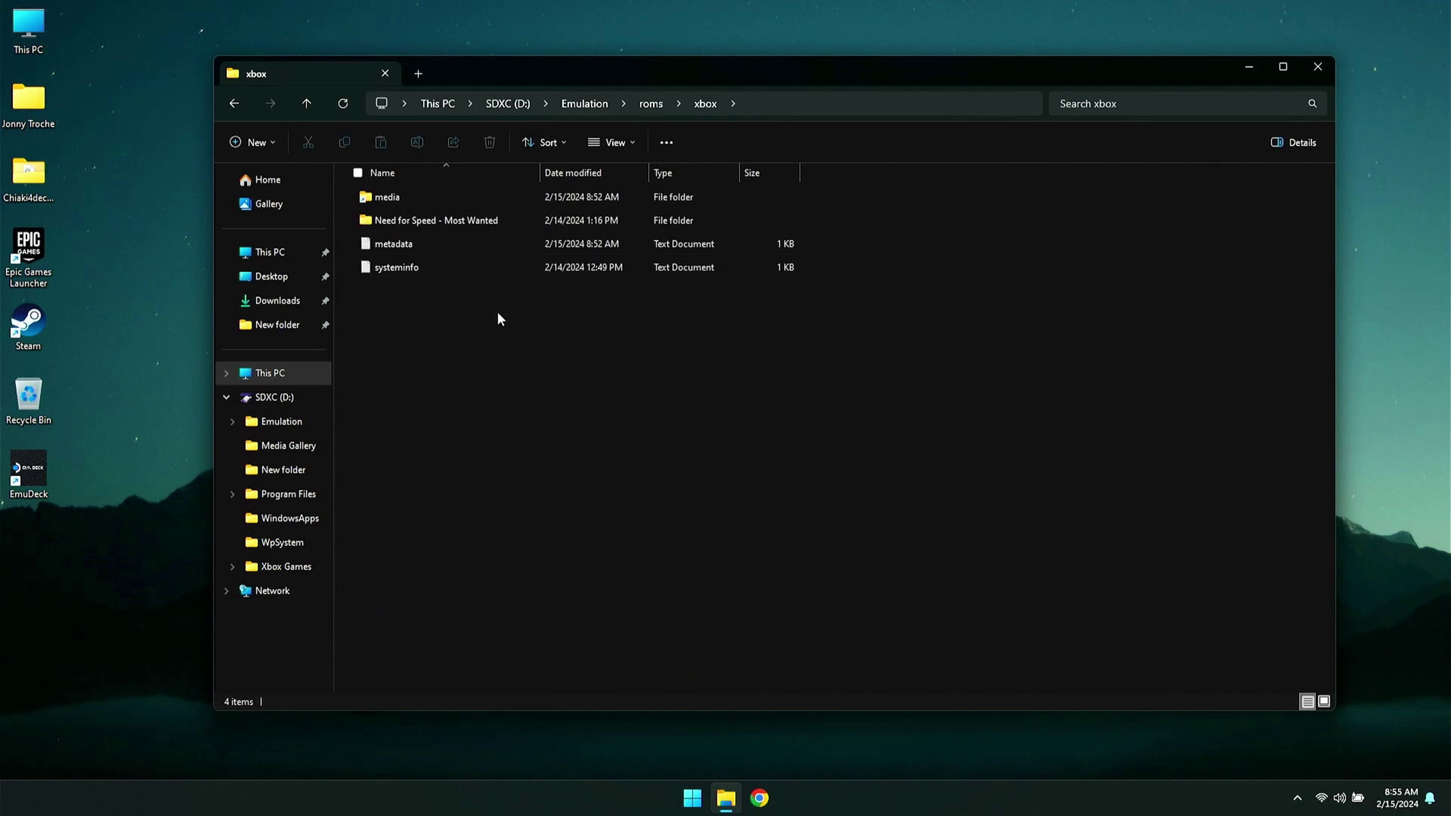
{"action": "double_click", "coordinate": [480, 221]}
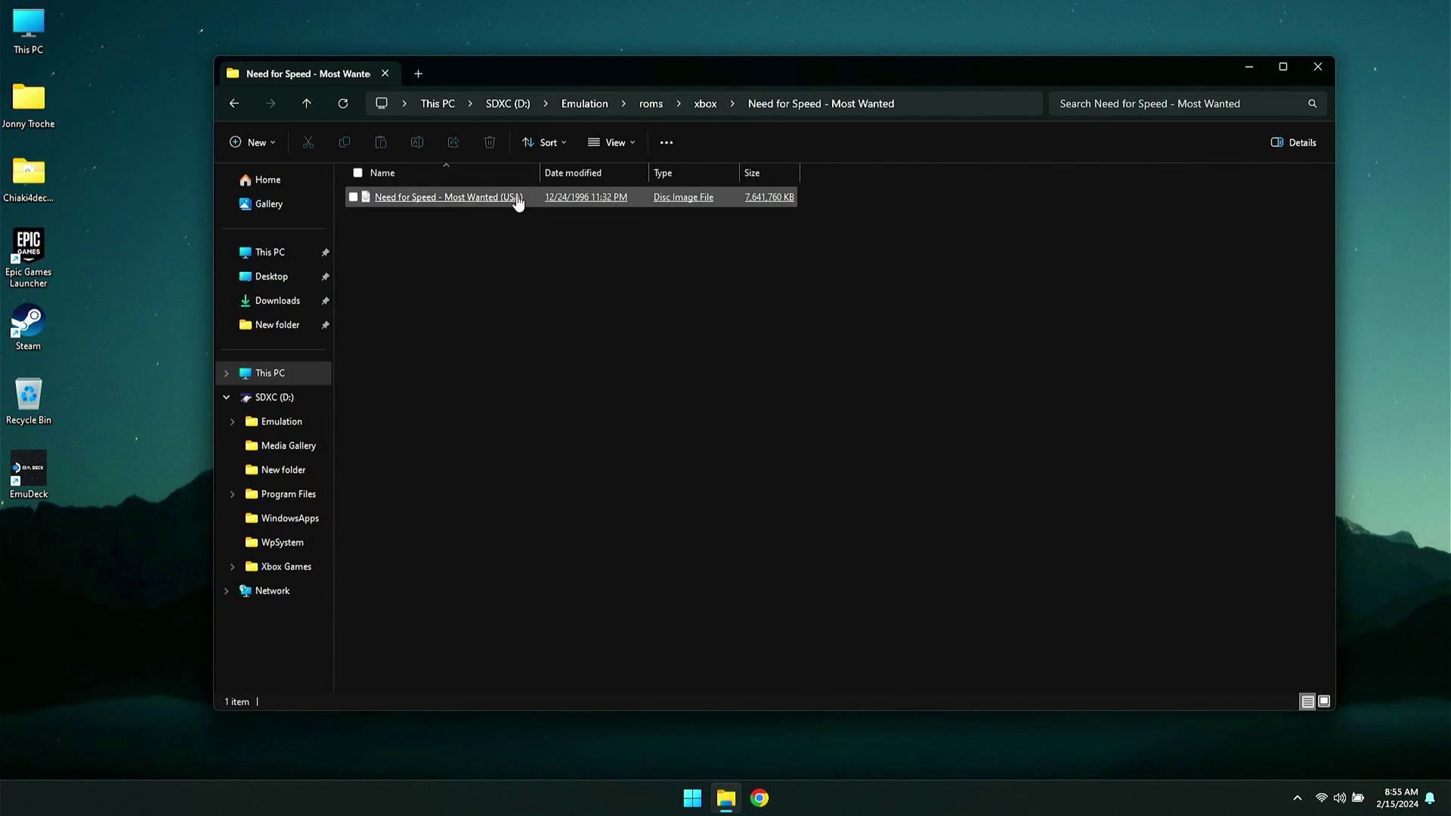
Step: Go back up to the SDXC (D:) drive and close File Explorer
{"action": "left_click", "coordinate": [308, 104]}
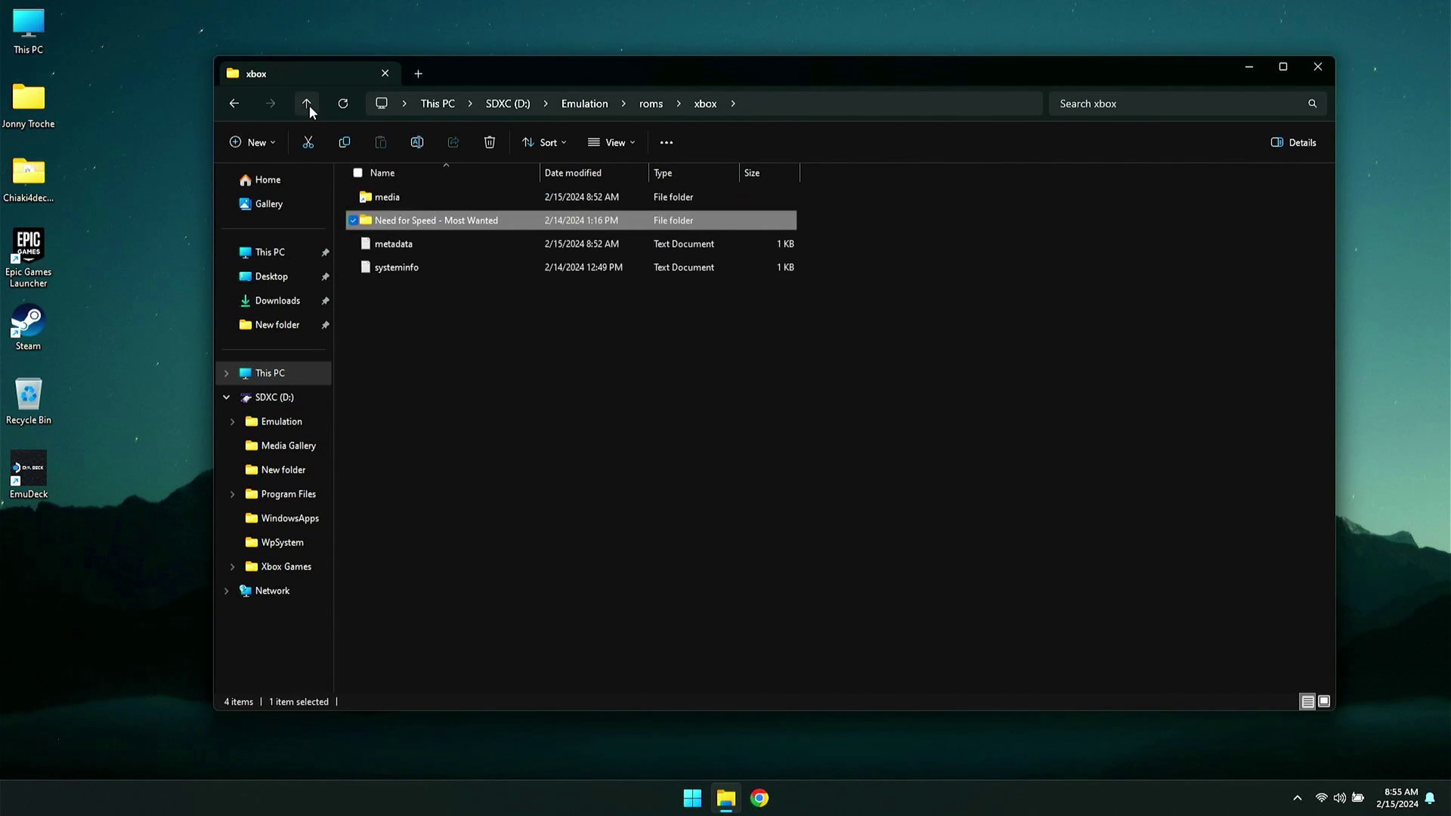
{"action": "left_click", "coordinate": [308, 104]}
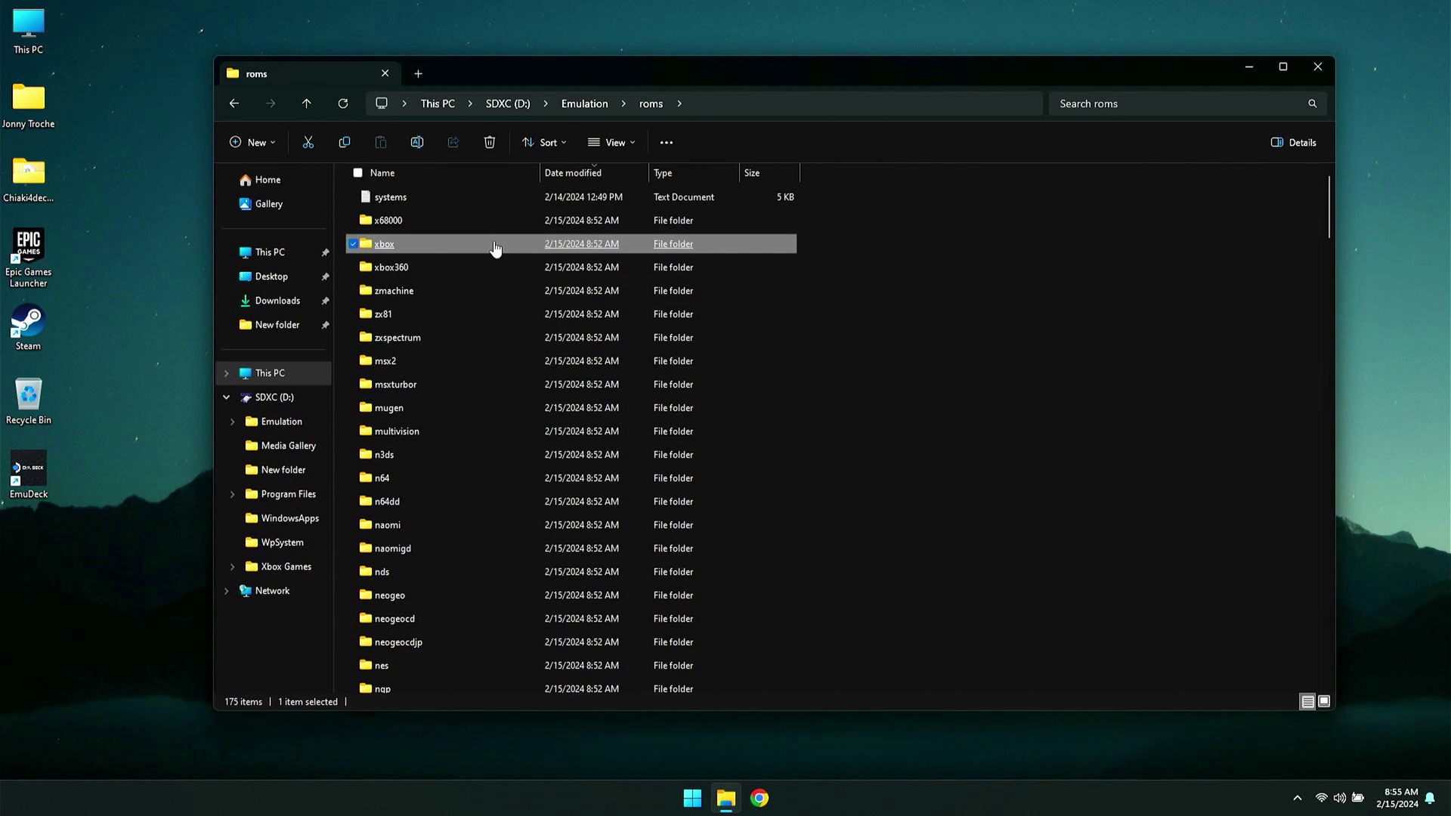
{"action": "left_click", "coordinate": [307, 103]}
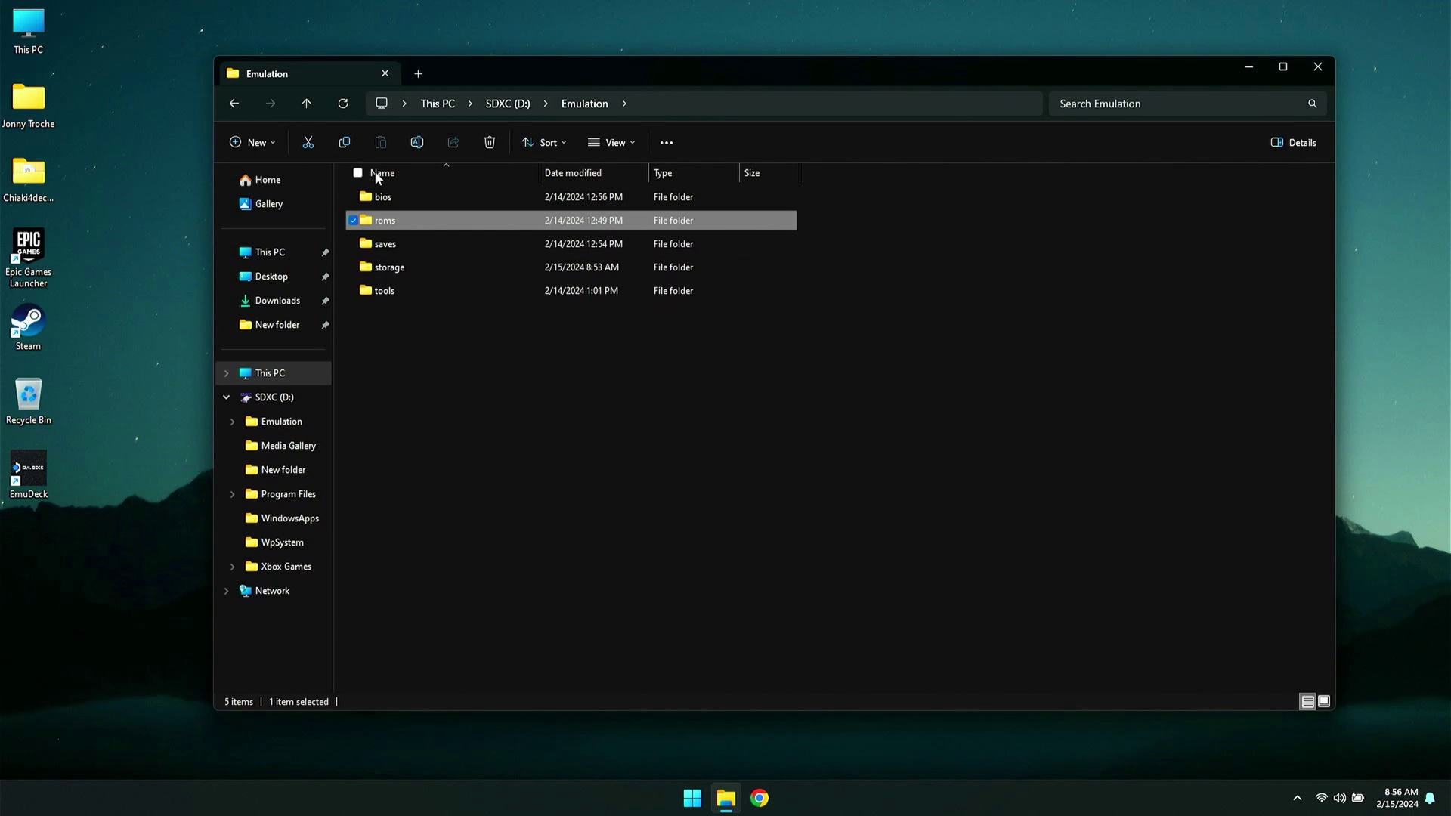
{"action": "left_click", "coordinate": [312, 101]}
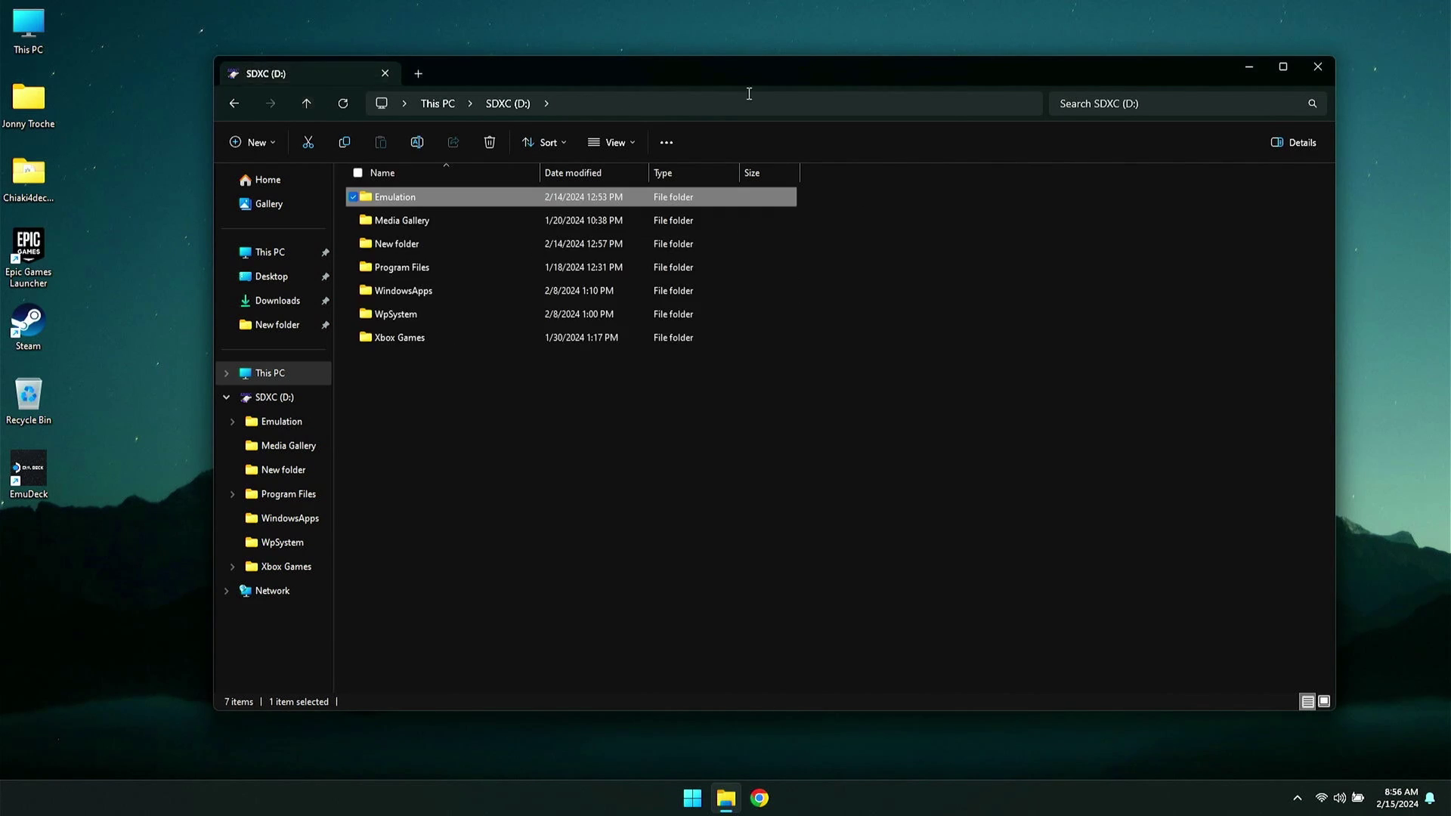
{"action": "left_click", "coordinate": [1316, 67]}
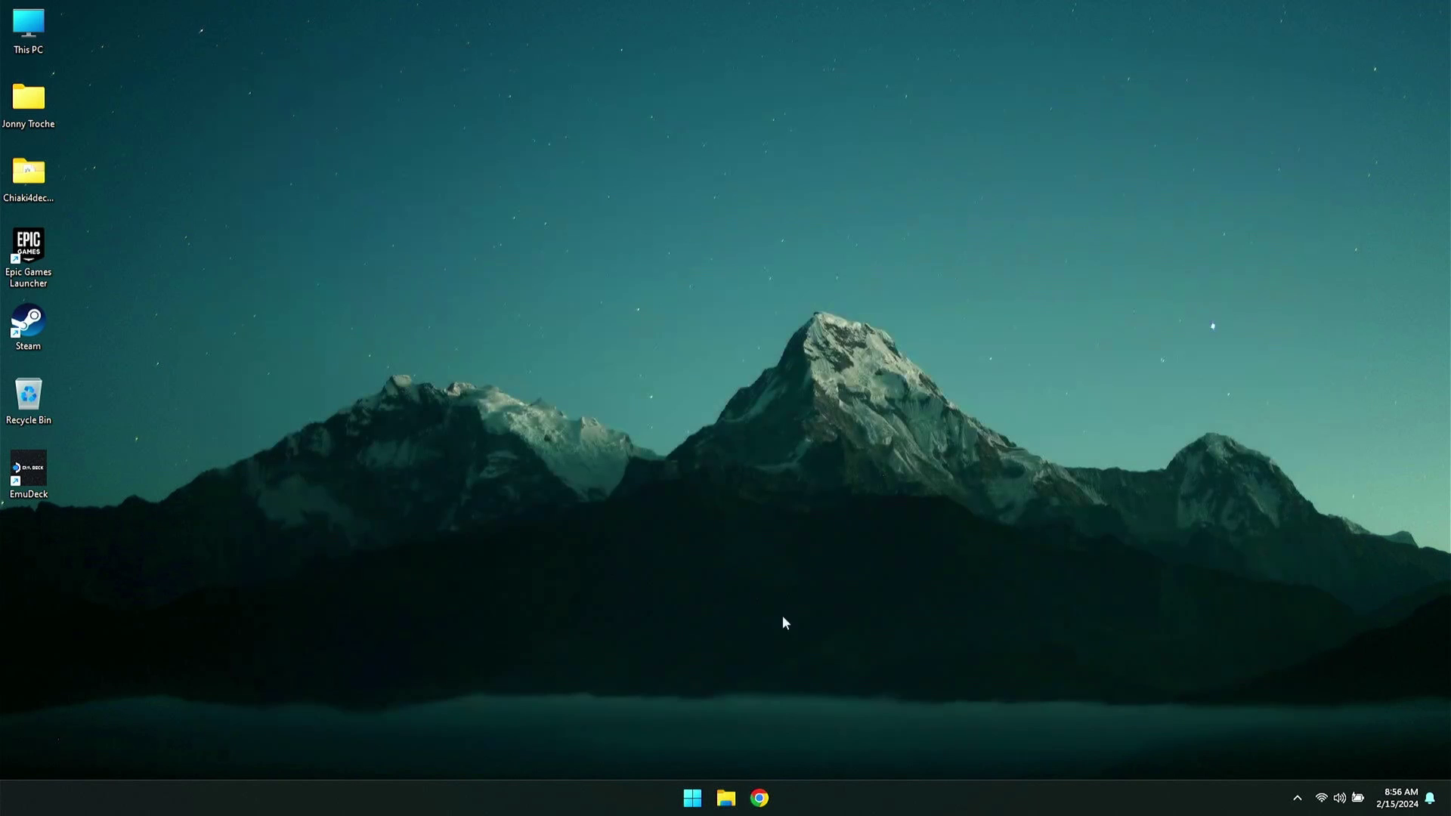
Step: Launch EmulationStationDE from the EmuDeck group of installed apps and dismiss the Steam account prompt
{"action": "left_click", "coordinate": [697, 800]}
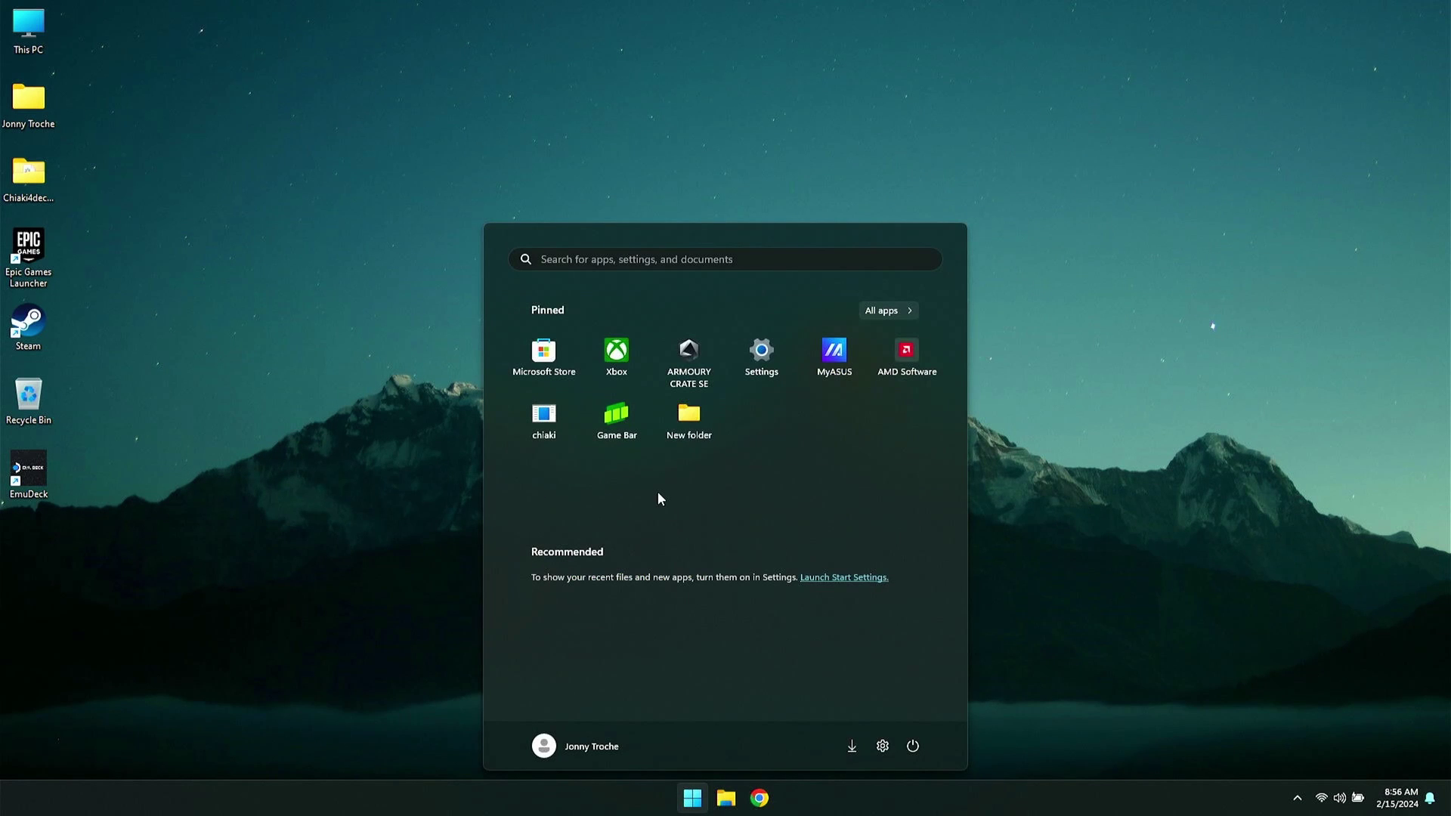
{"action": "left_click", "coordinate": [902, 313]}
{"action": "scroll", "coordinate": [741, 404], "scroll_direction": "down", "scroll_amount": 1}
{"action": "scroll", "coordinate": [696, 541], "scroll_direction": "down", "scroll_amount": 3}
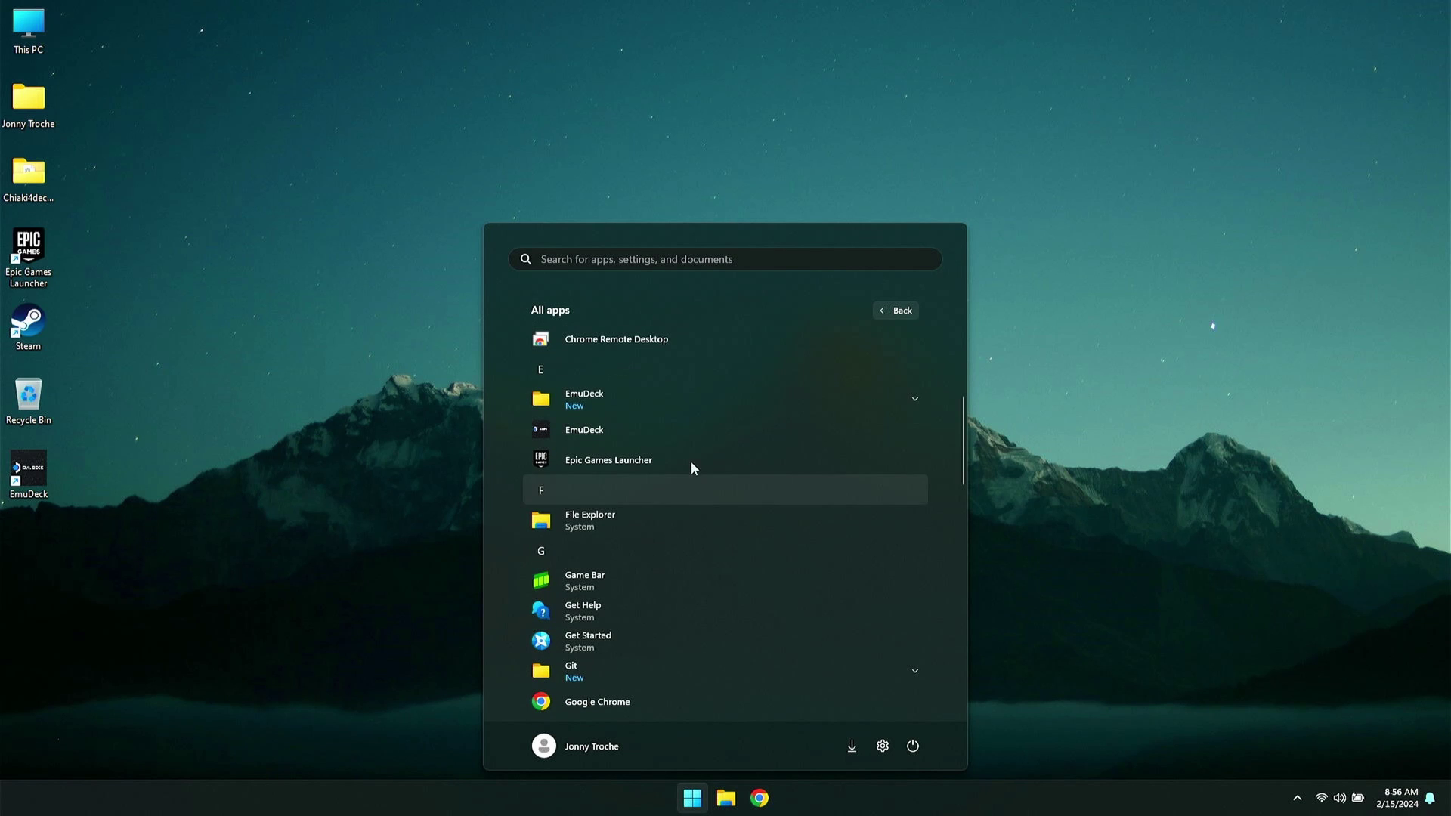
{"action": "left_click", "coordinate": [616, 400]}
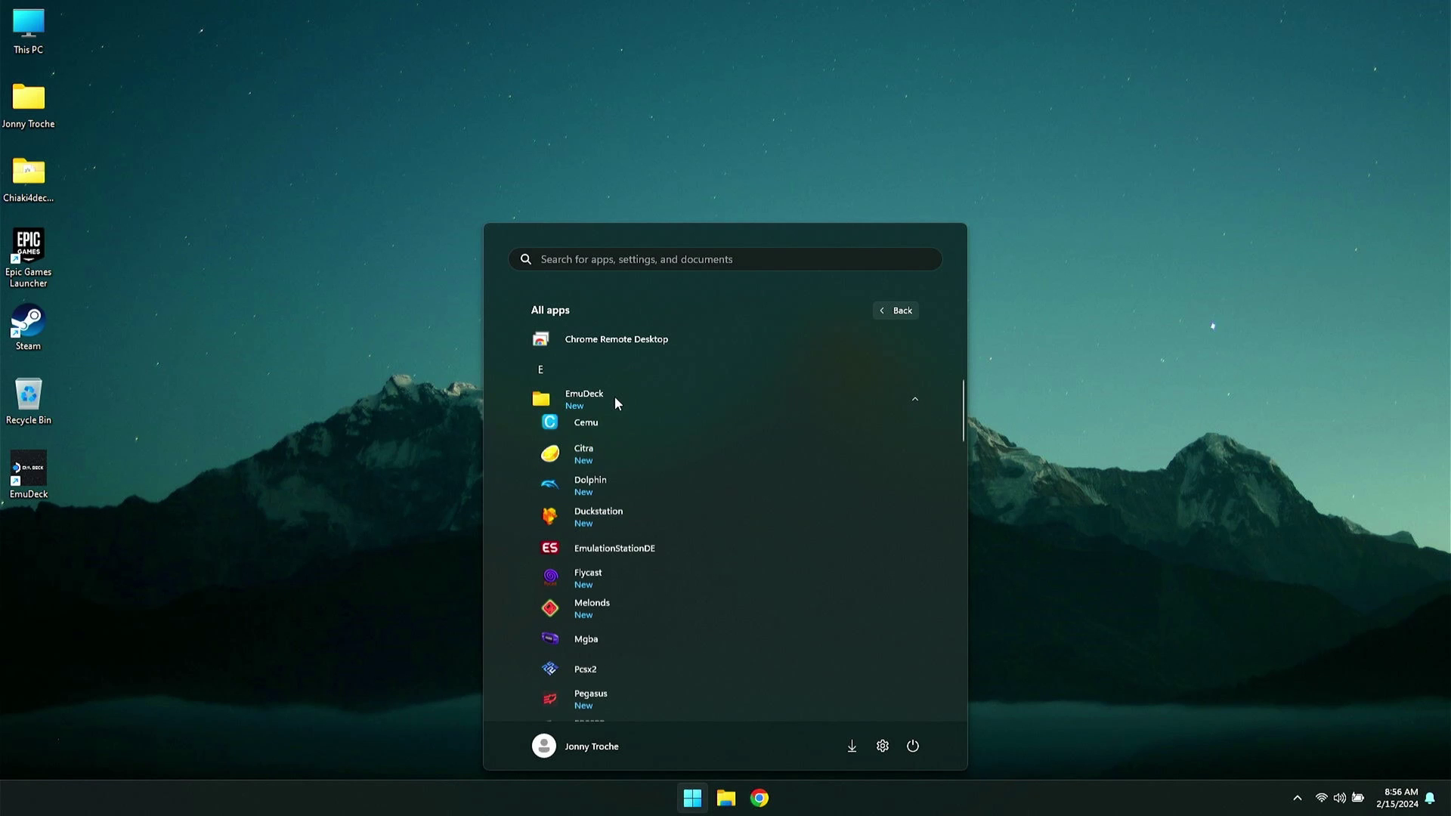
{"action": "left_click", "coordinate": [632, 553]}
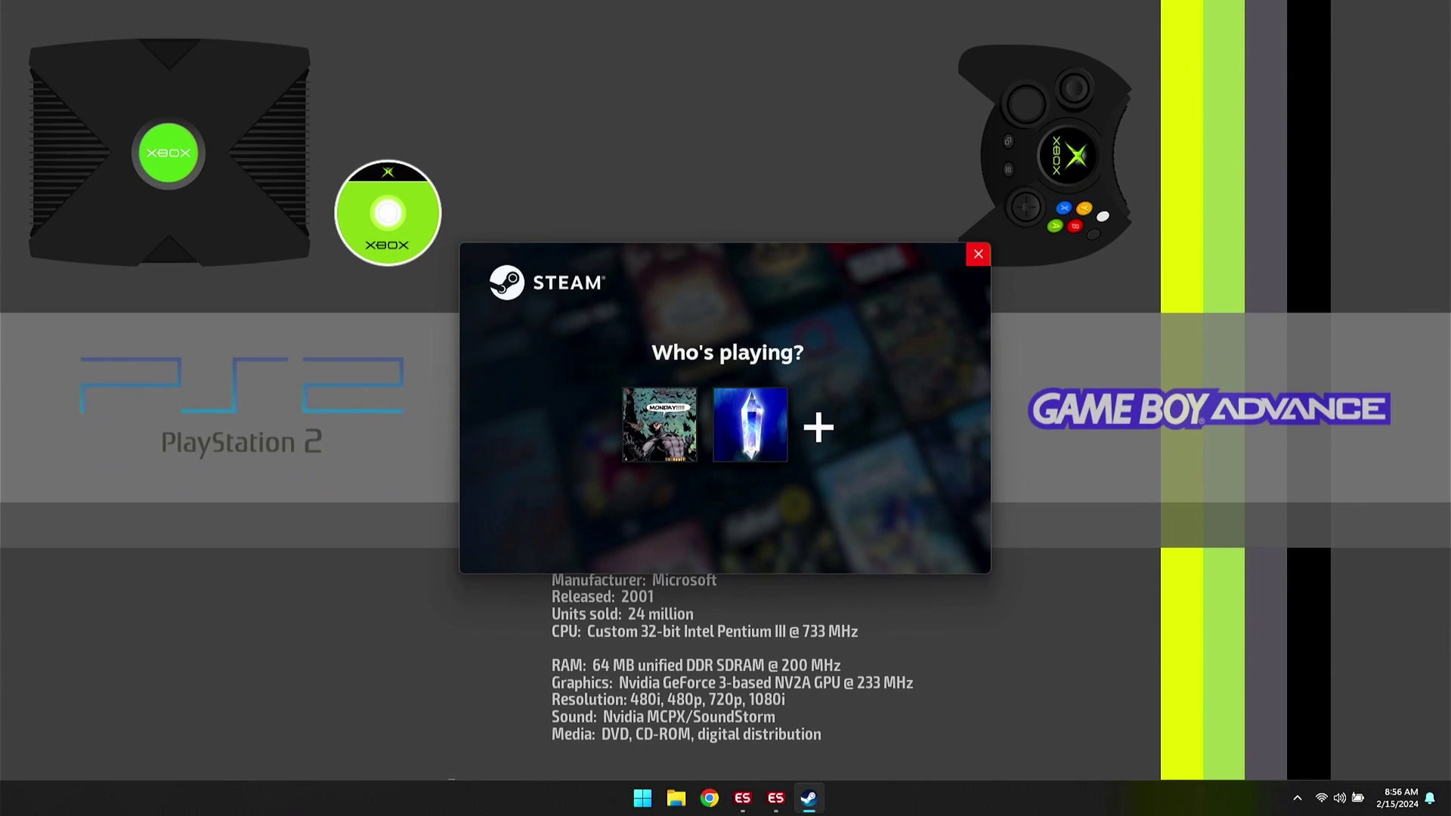
{"action": "left_click", "coordinate": [978, 254]}
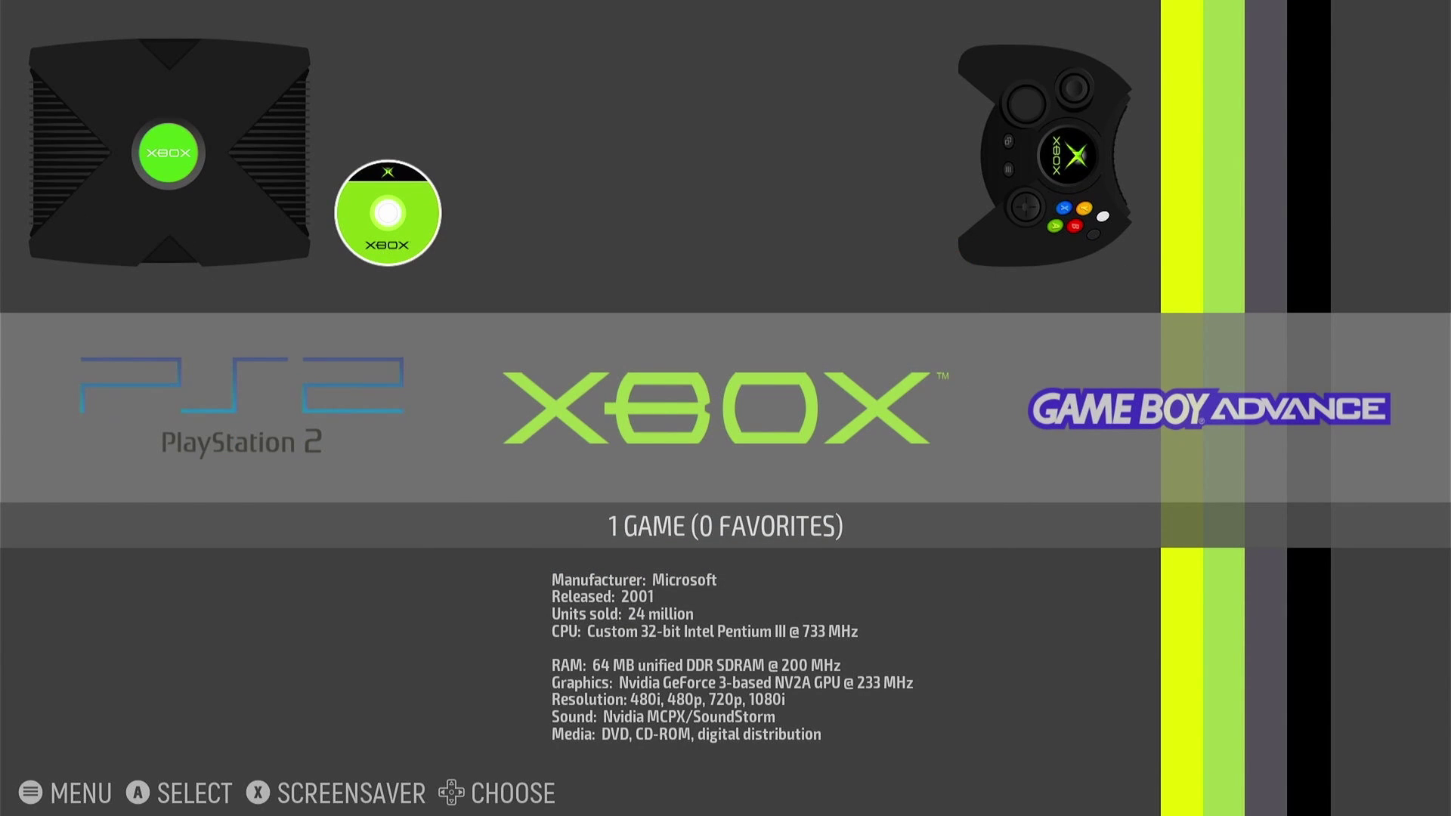
Step: Set the EmulationStation theme to Modern in the UI settings and return to the system view
{"action": "key", "text": "Right"}
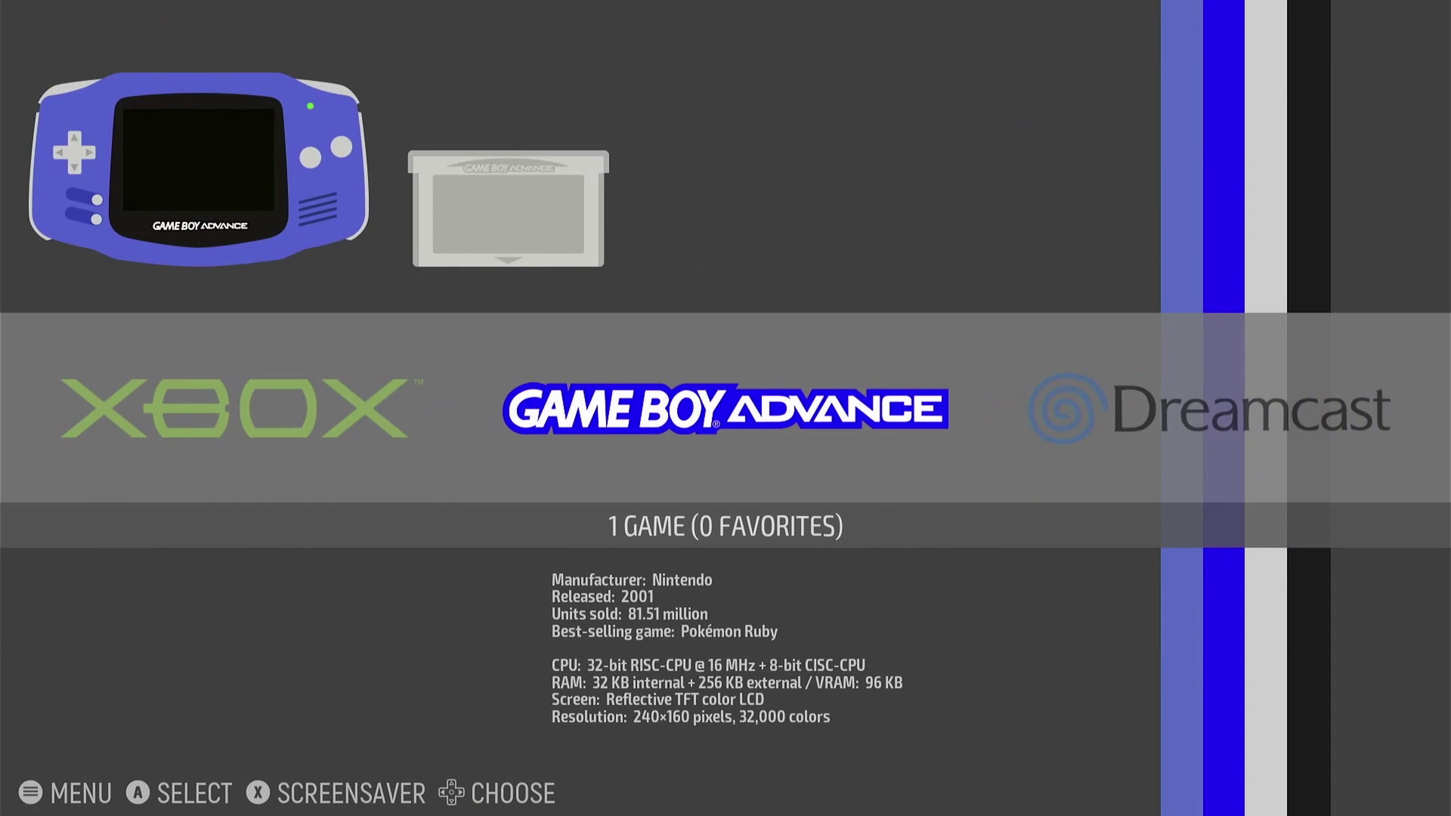
{"action": "key", "text": "Left"}
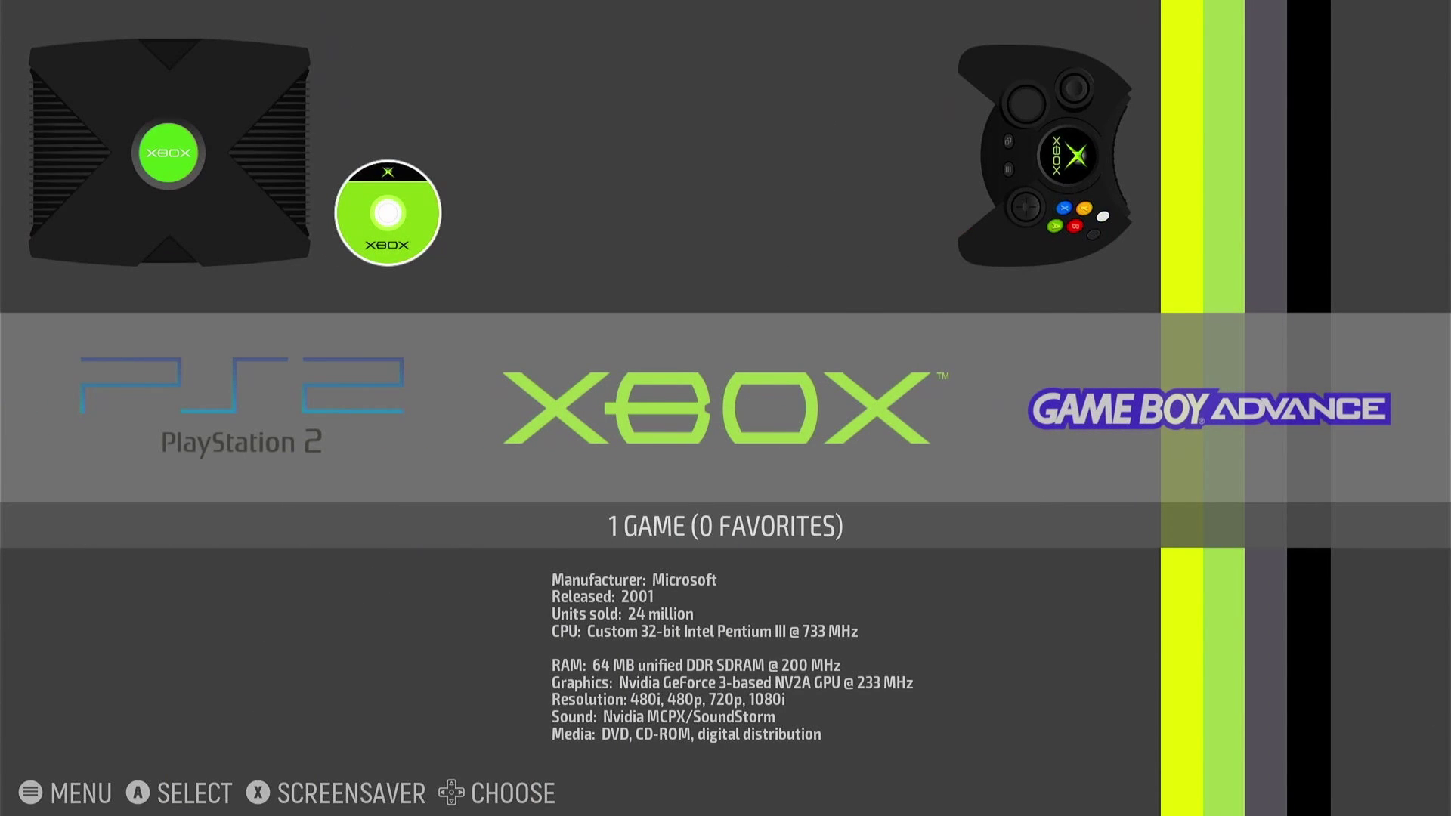
{"action": "key", "text": "Escape"}
{"action": "key", "text": "Down"}
{"action": "key", "text": "Up"}
{"action": "key", "text": "Down"}
{"action": "key", "text": "Return"}
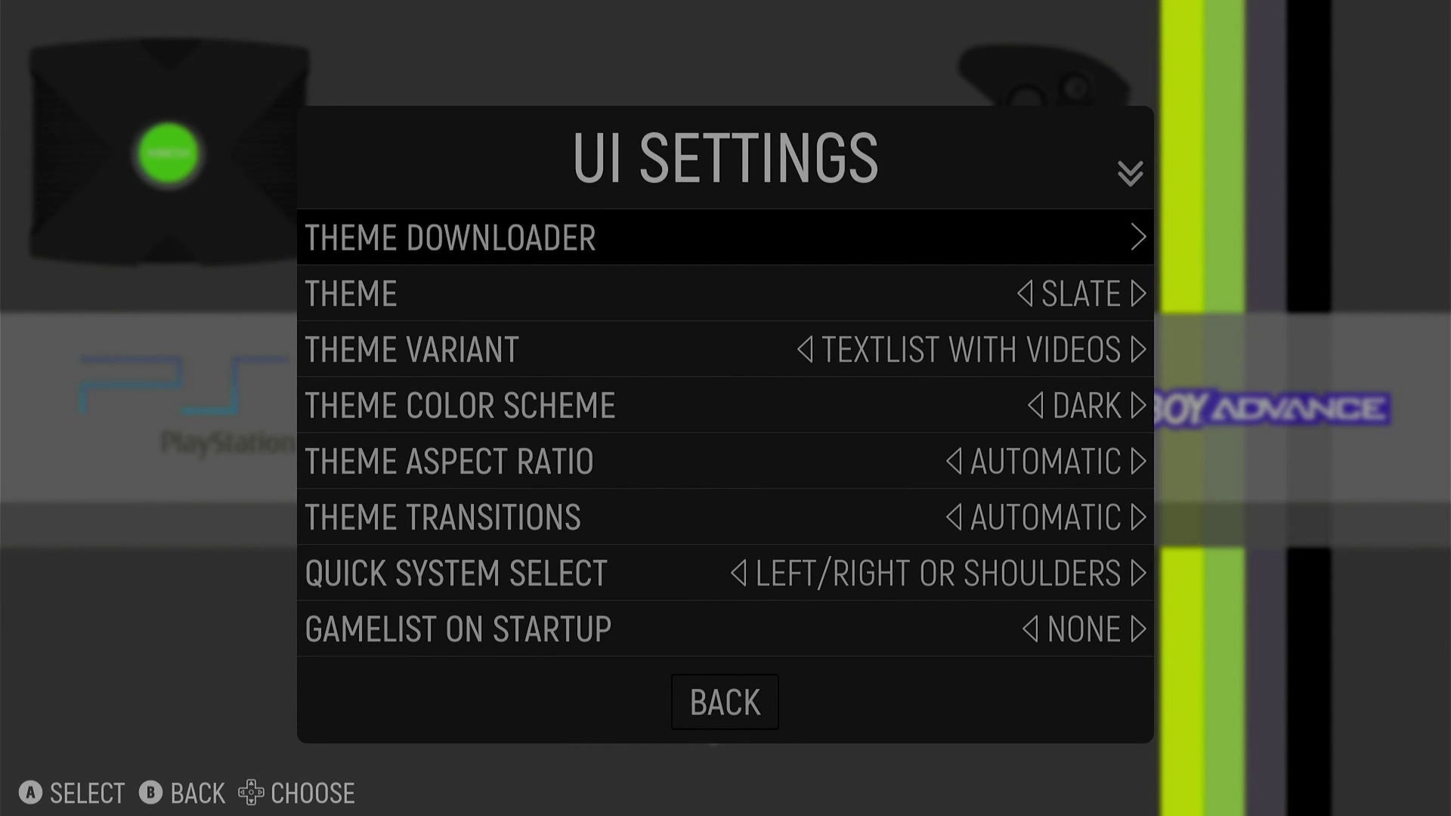
{"action": "key", "text": "Down"}
{"action": "key", "text": "Left"}
{"action": "key", "text": "Right"}
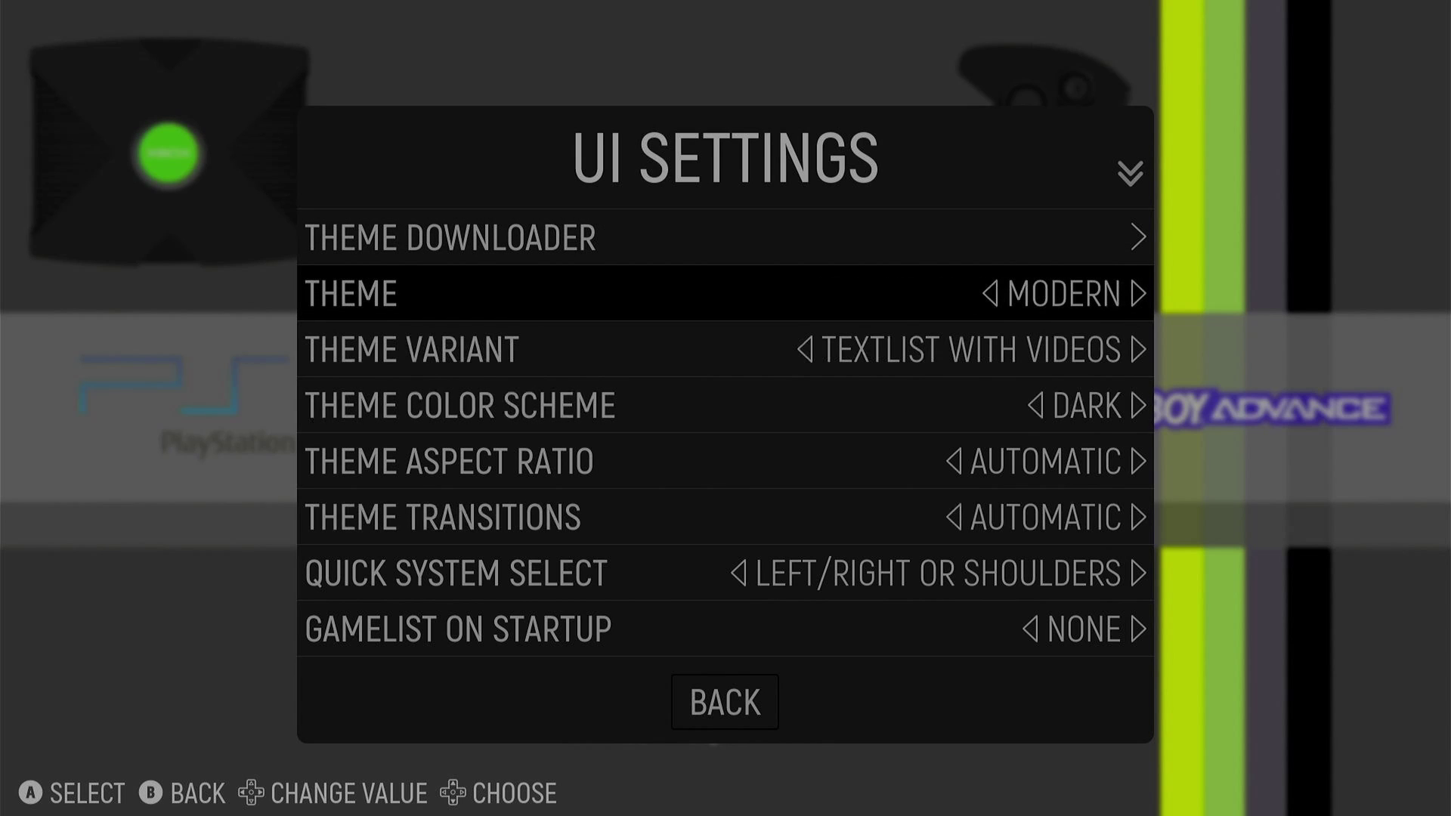
{"action": "key", "text": "Down"}
{"action": "key", "text": "Down"}
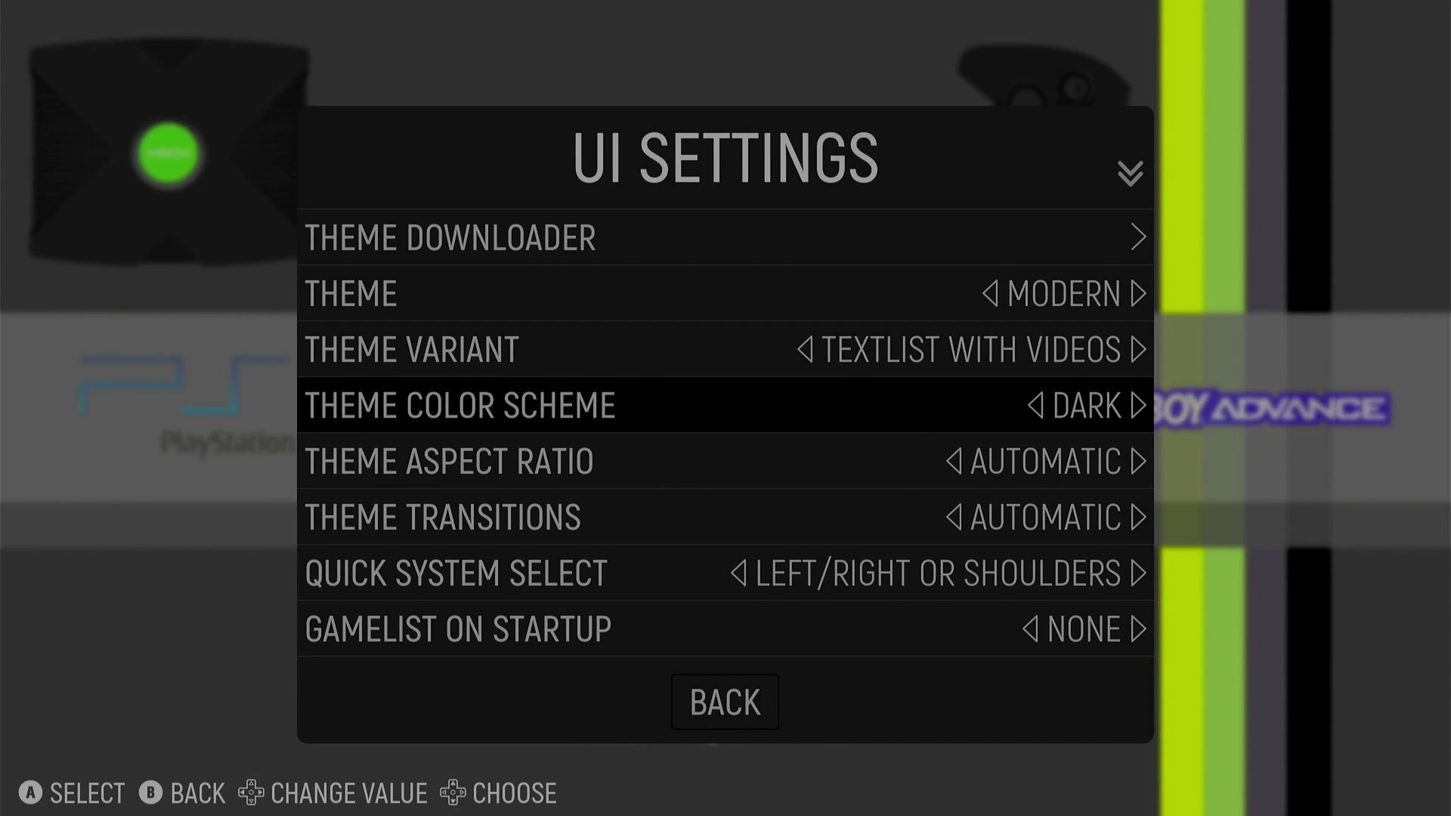
{"action": "key", "text": "BackSpace"}
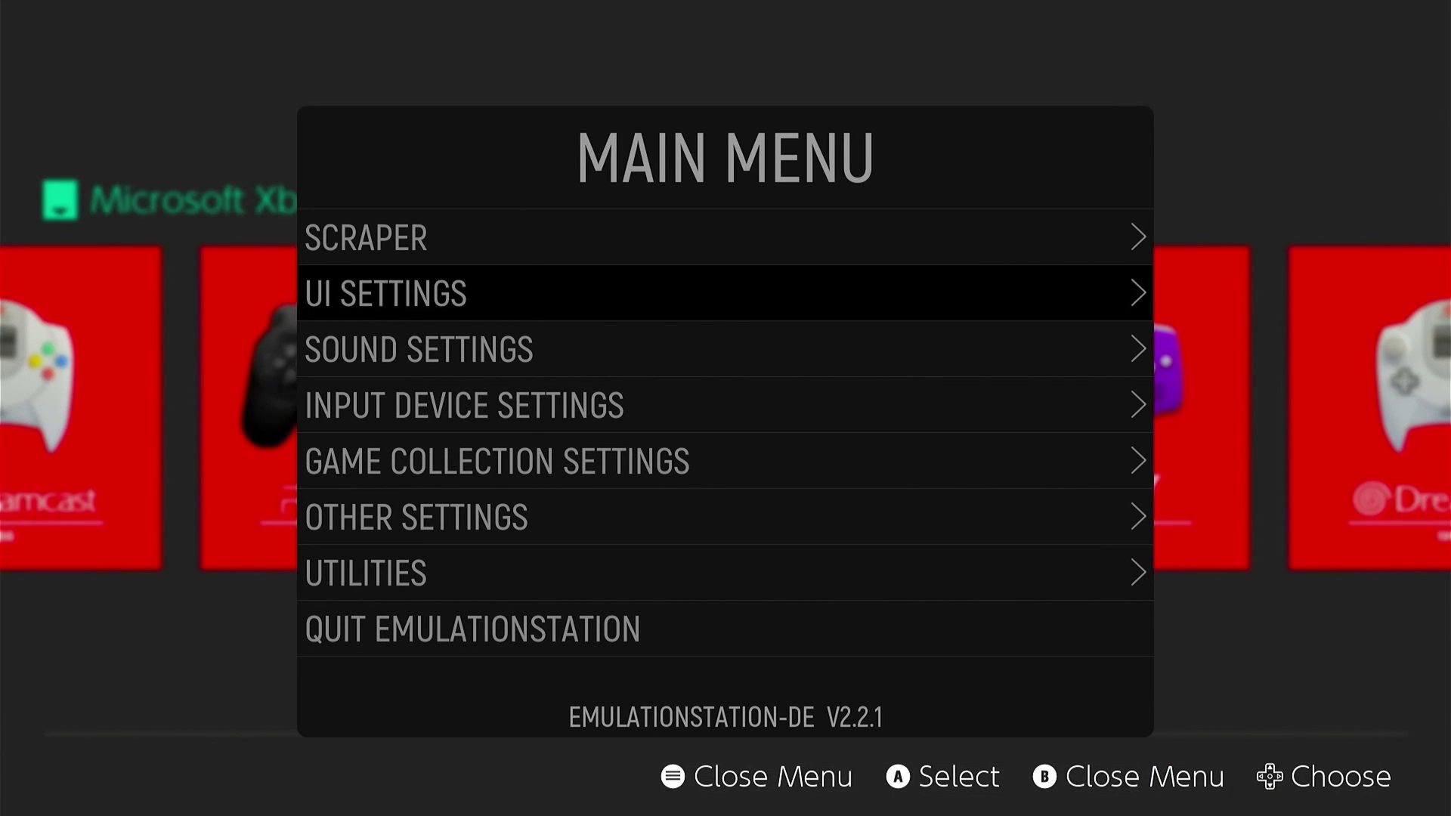
{"action": "key", "text": "Escape"}
Step: Browse the console systems carousel in the new theme, ending on Sega Dreamcast
{"action": "key", "text": "Right"}
{"action": "key", "text": "Right"}
{"action": "key", "text": "Right"}
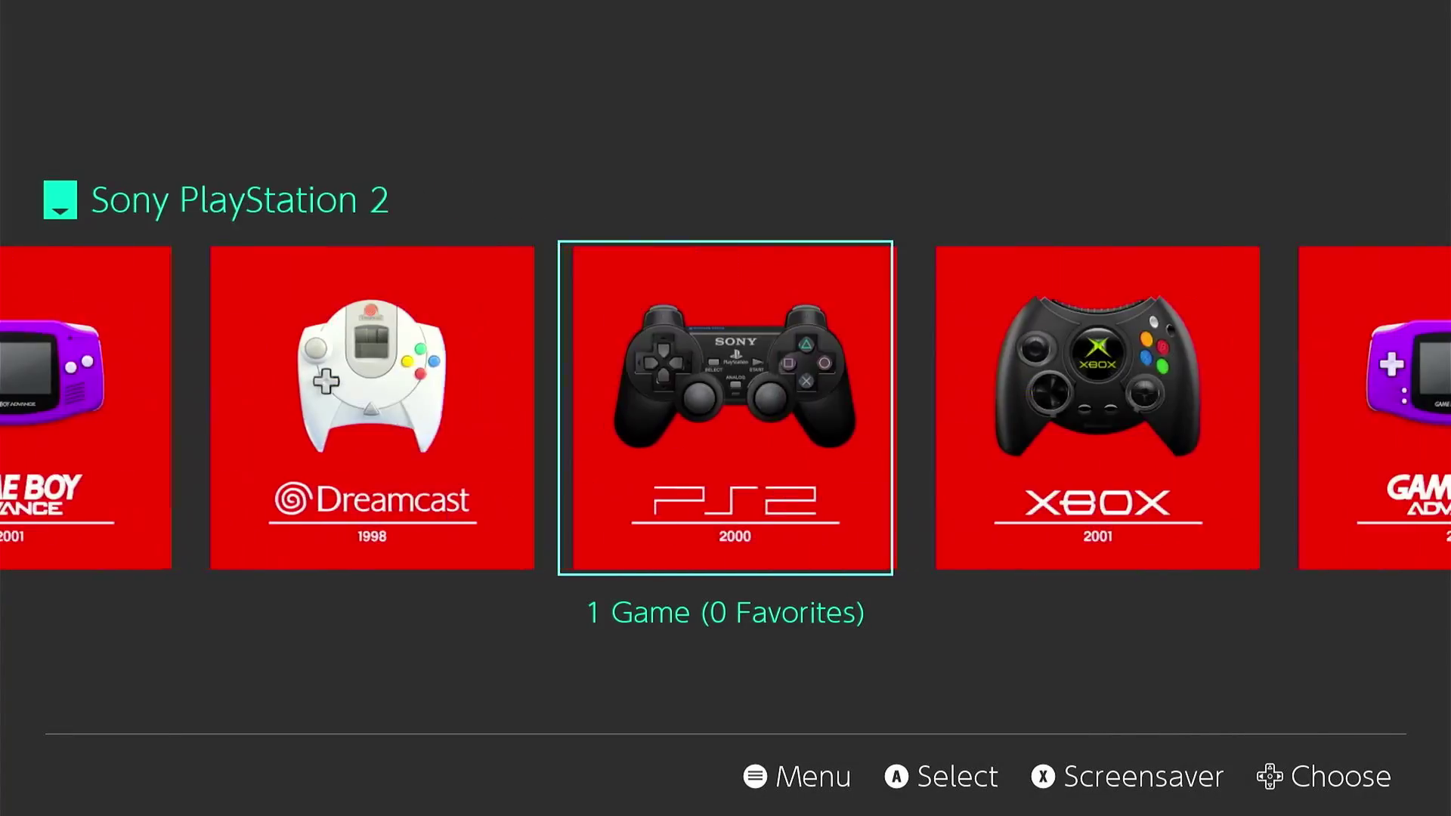
{"action": "key", "text": "Left"}
{"action": "key", "text": "Left"}
{"action": "key", "text": "Left"}
{"action": "key", "text": "Right"}
{"action": "key", "text": "Right"}
{"action": "key", "text": "Right"}
{"action": "key", "text": "Right"}
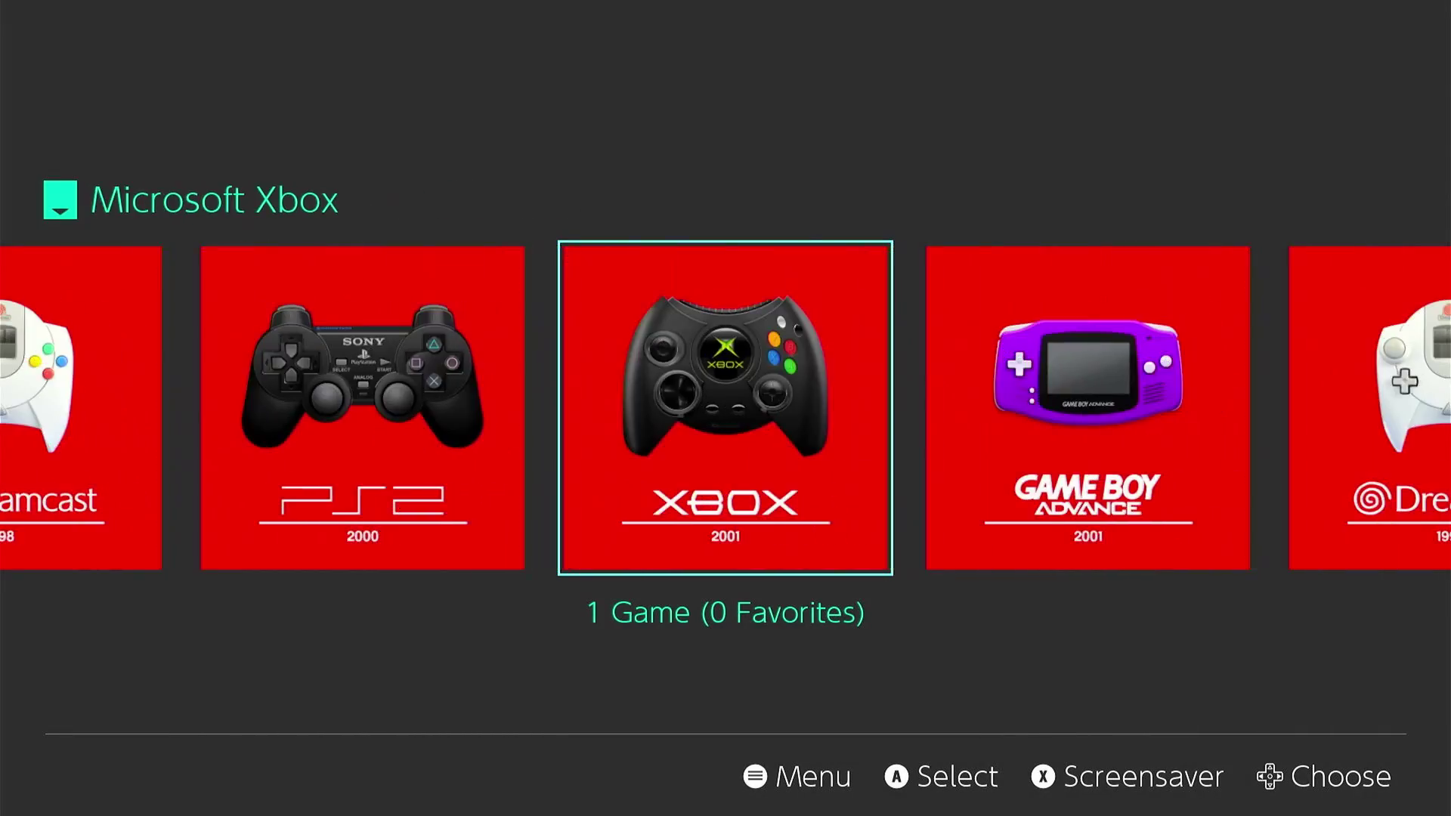
{"action": "key", "text": "Right"}
{"action": "key", "text": "Right"}
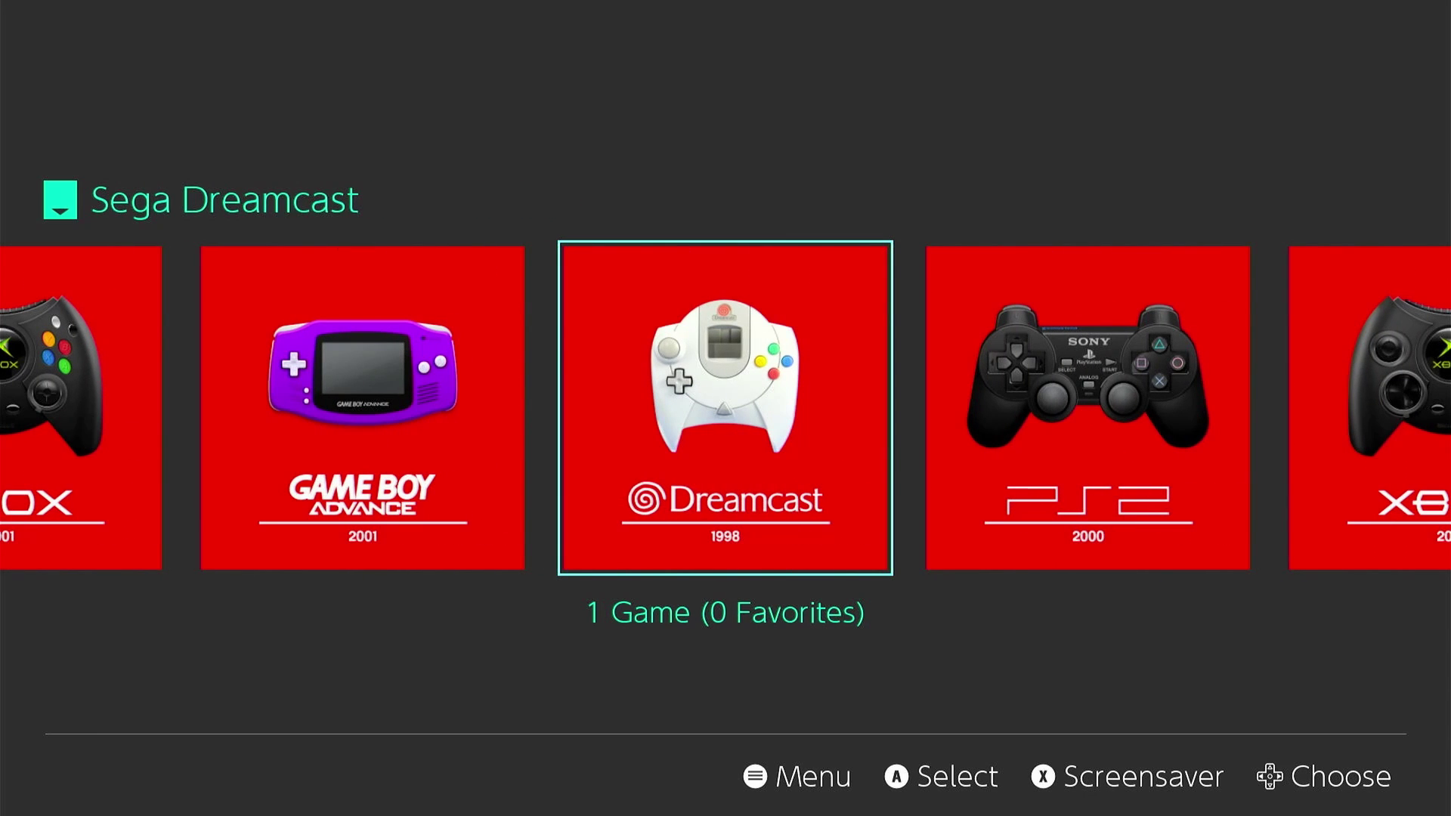
Step: In the scraper, choose Microsoft Xbox, Nintendo Game Boy Advance, Sega Dreamcast and Sony PlayStation 2 as the systems to scrape
{"action": "key", "text": "Escape"}
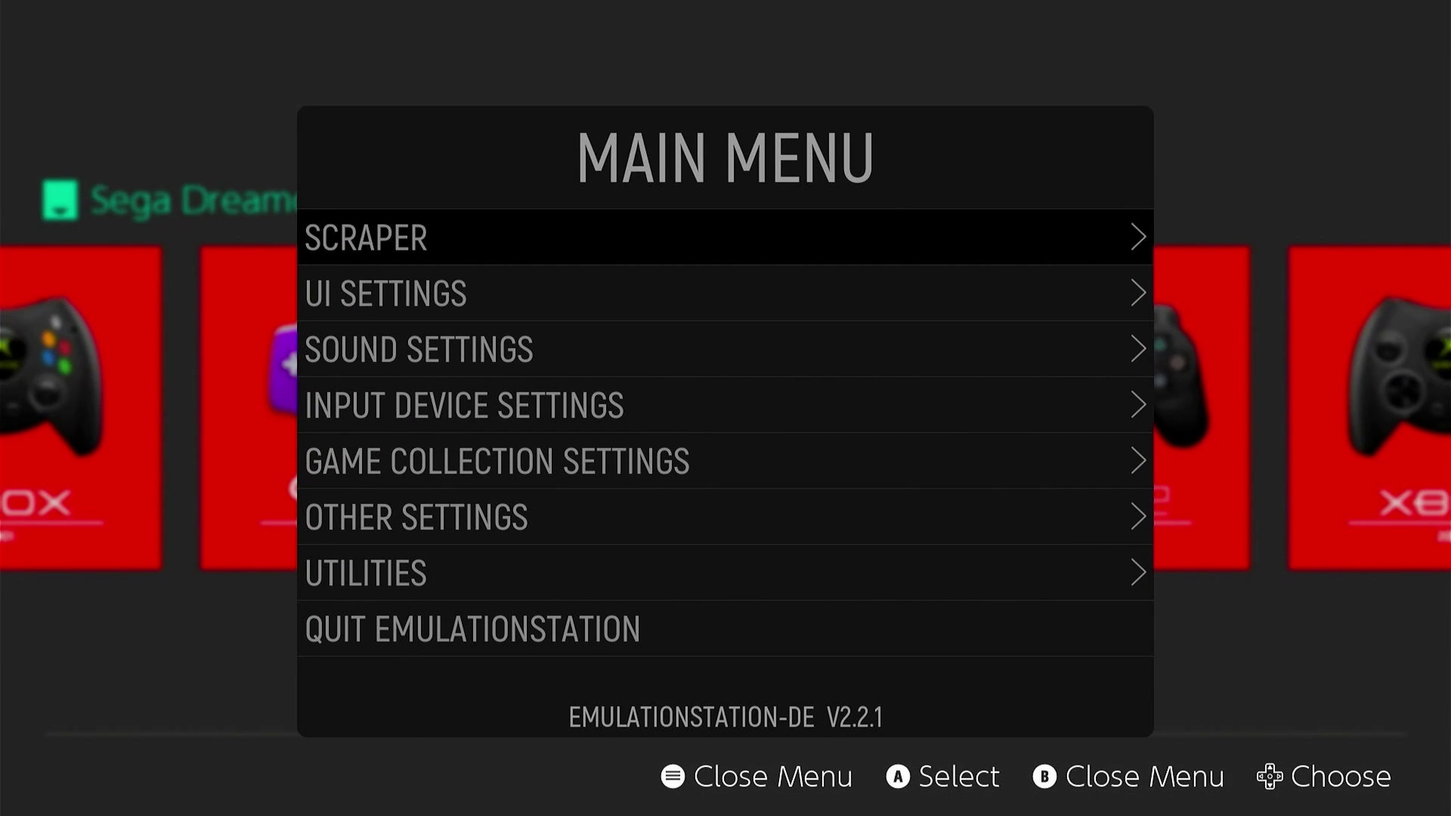
{"action": "key", "text": "Return"}
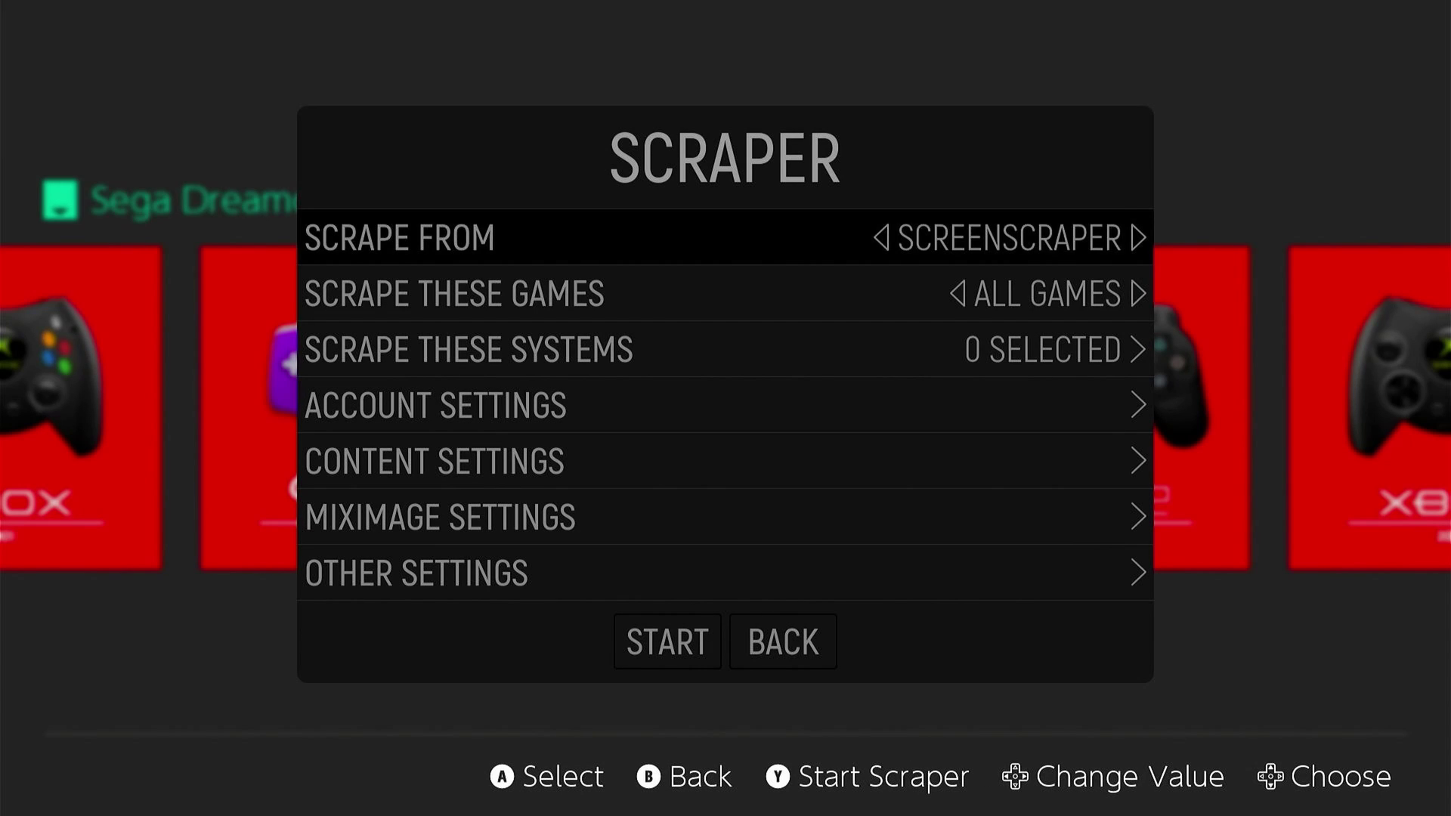
{"action": "key", "text": "Down"}
{"action": "key", "text": "Down"}
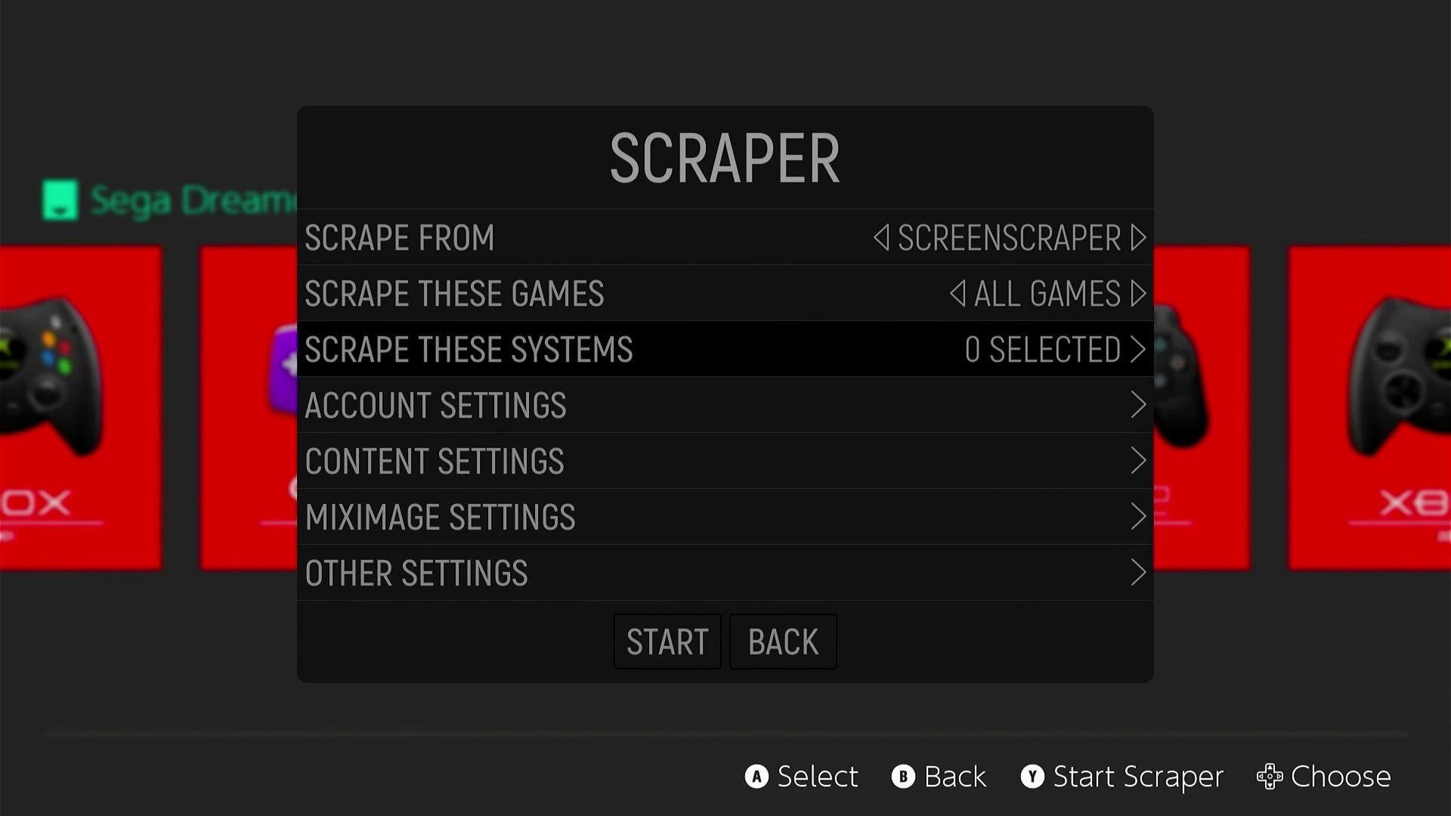
{"action": "key", "text": "Return"}
{"action": "key", "text": "Return"}
{"action": "key", "text": "Down"}
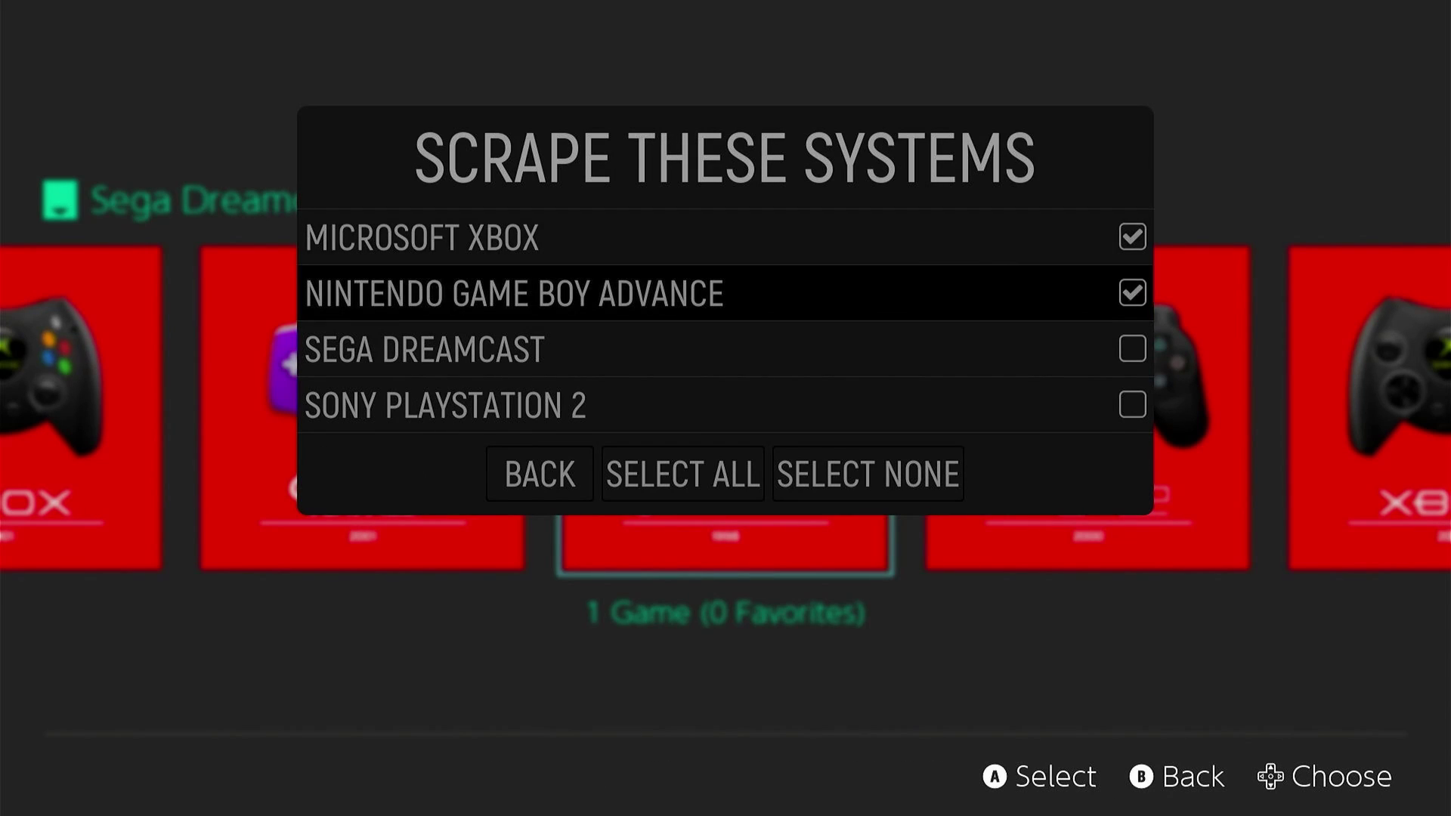
{"action": "key", "text": "Return"}
{"action": "key", "text": "Down"}
{"action": "key", "text": "Down"}
{"action": "key", "text": "Return"}
{"action": "key", "text": "Down"}
{"action": "key", "text": "Right"}
{"action": "key", "text": "Right"}
{"action": "key", "text": "Left"}
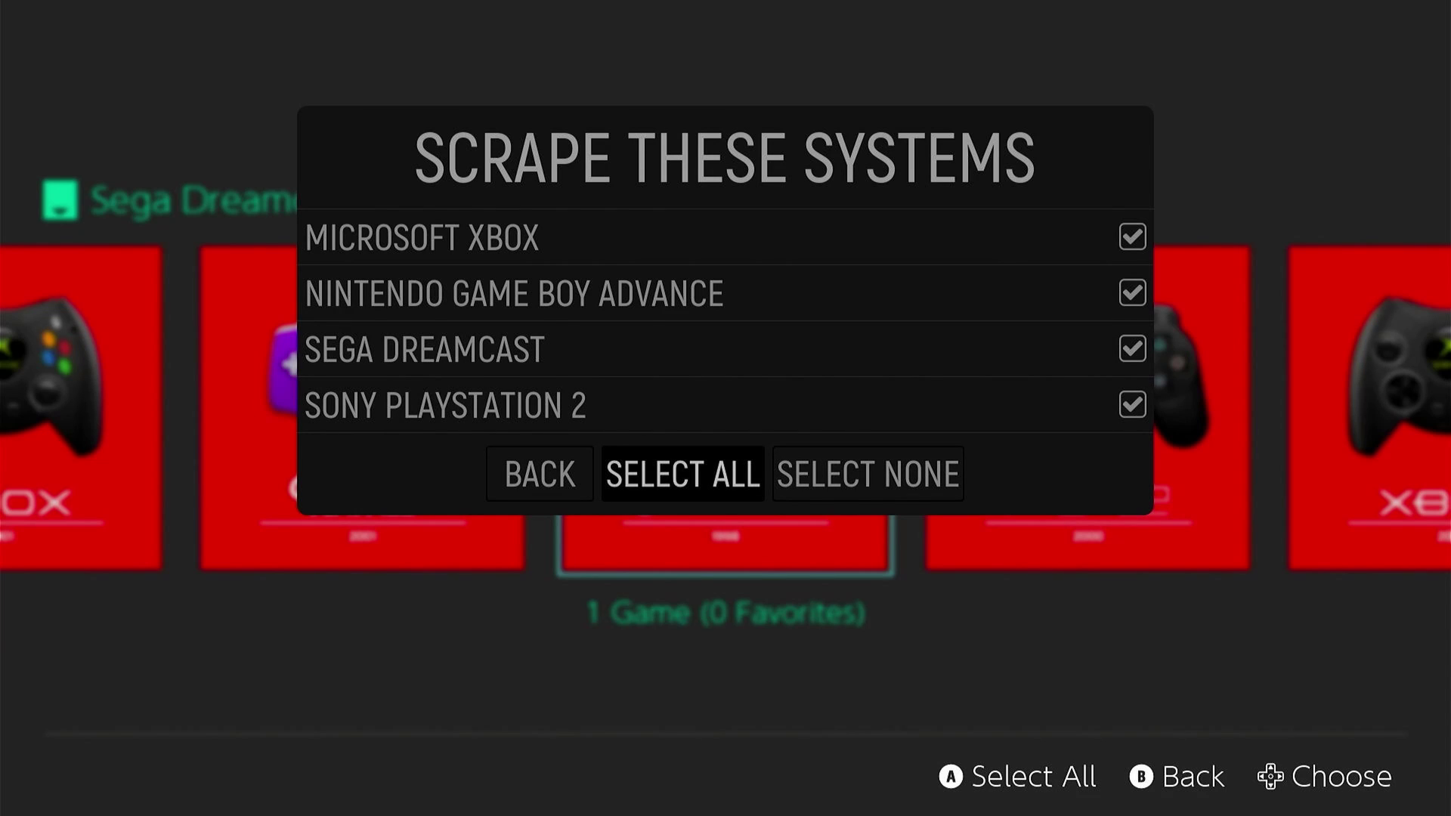
{"action": "key", "text": "BackSpace"}
Step: Turn off Videos and Ratings in the scraper's content settings
{"action": "key", "text": "Down"}
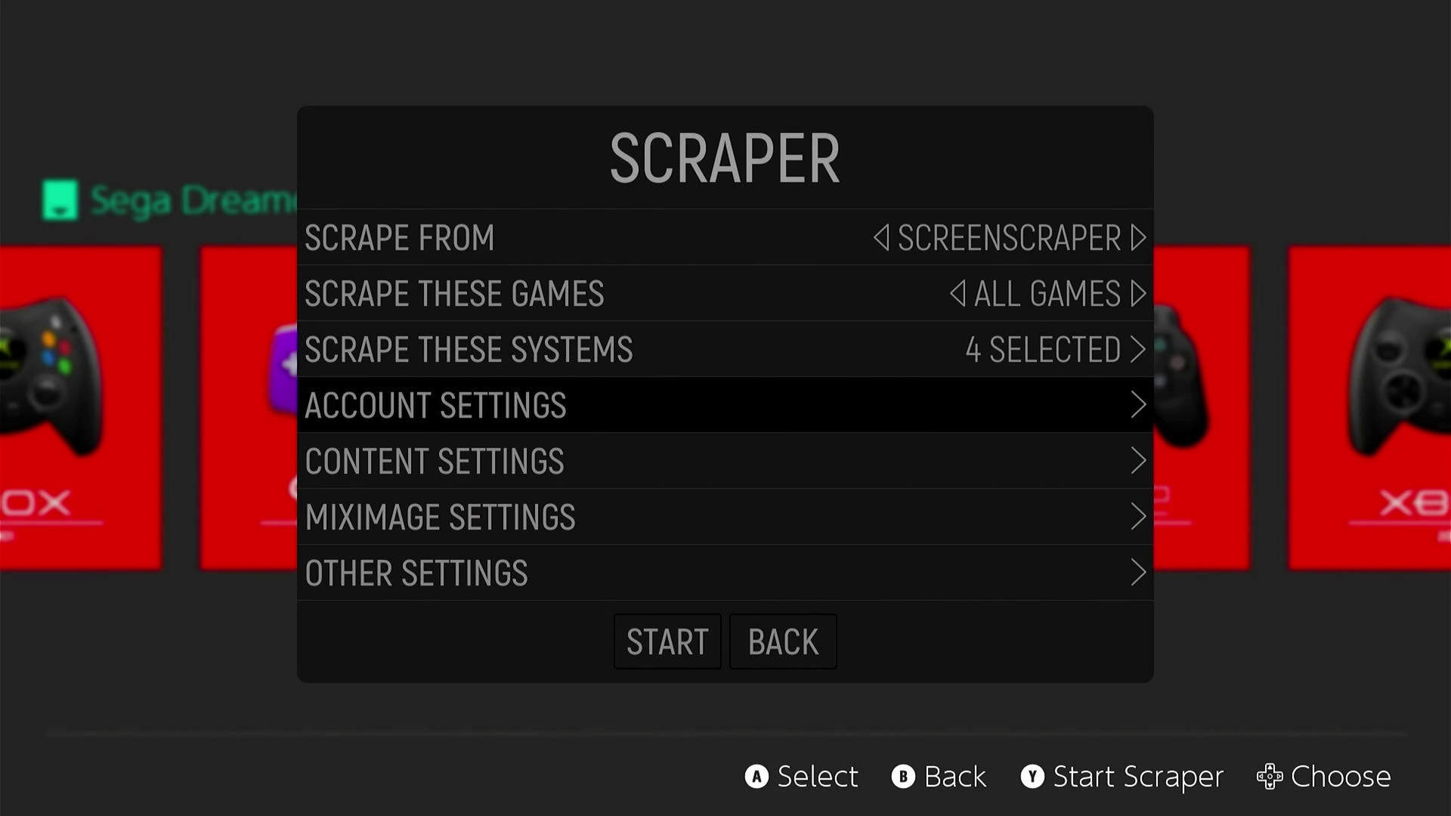
{"action": "key", "text": "Down"}
{"action": "key", "text": "Return"}
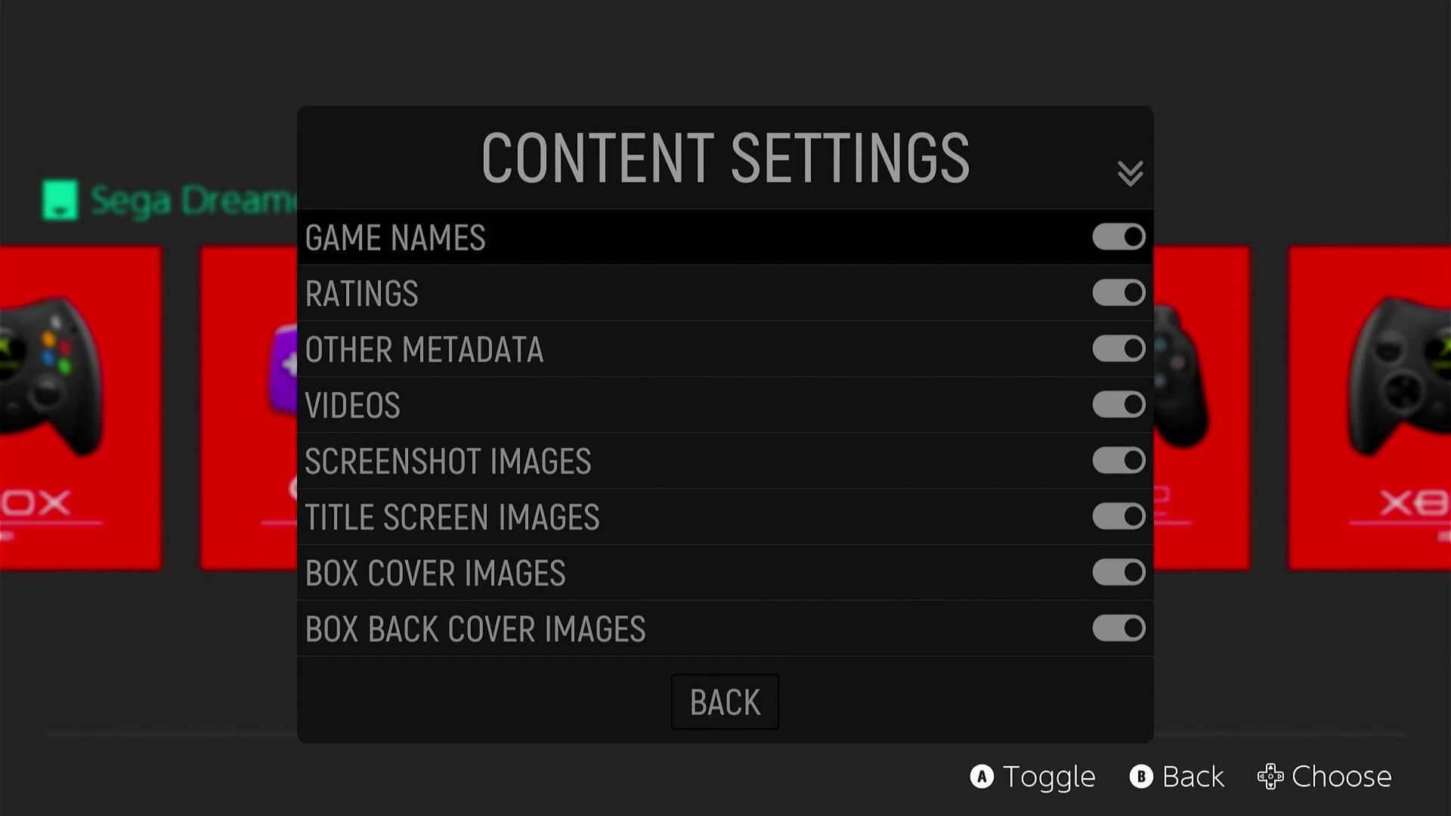
{"action": "key", "text": "Down"}
{"action": "key", "text": "Down"}
{"action": "key", "text": "Down"}
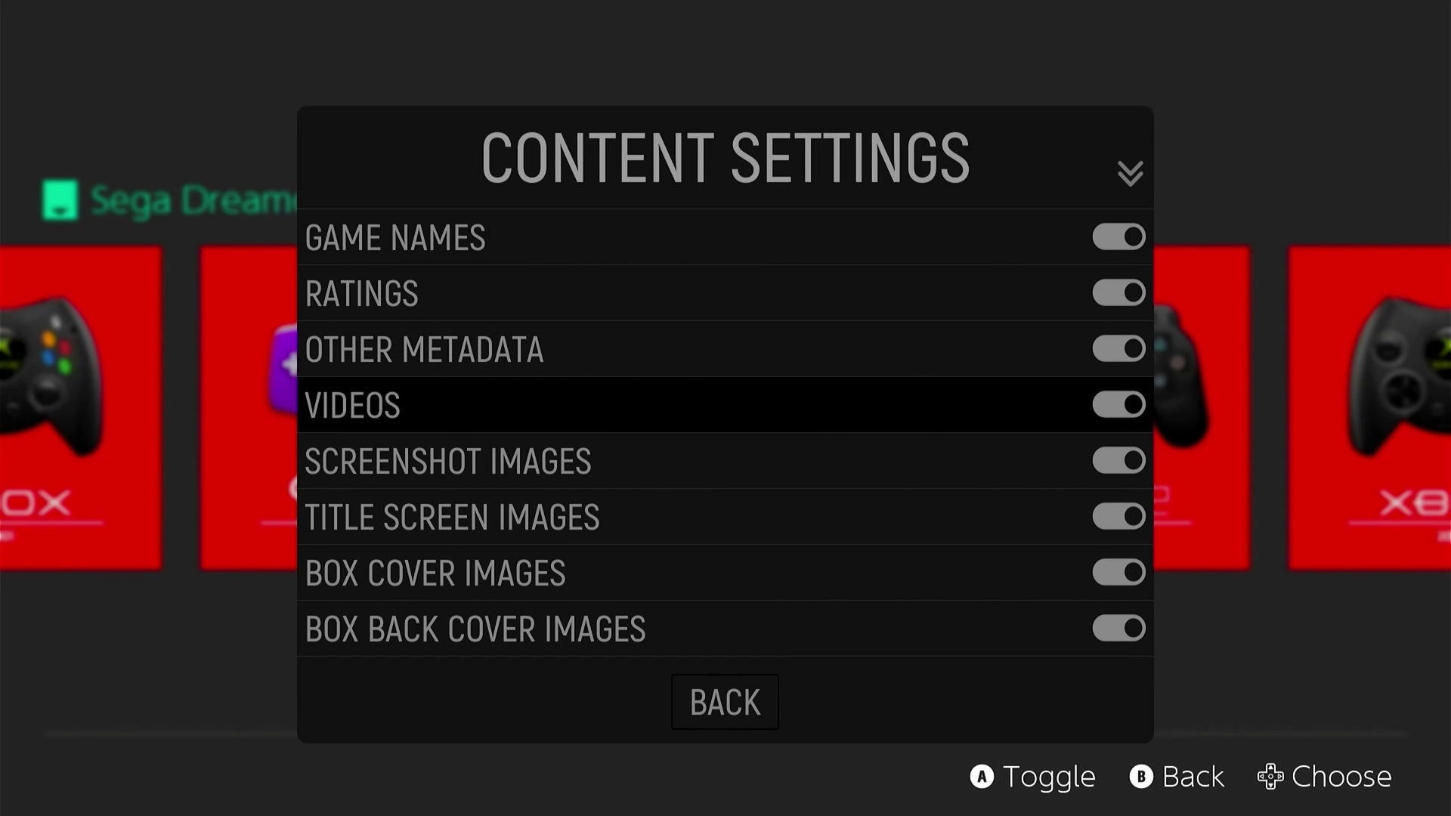
{"action": "key", "text": "Up"}
{"action": "key", "text": "Up"}
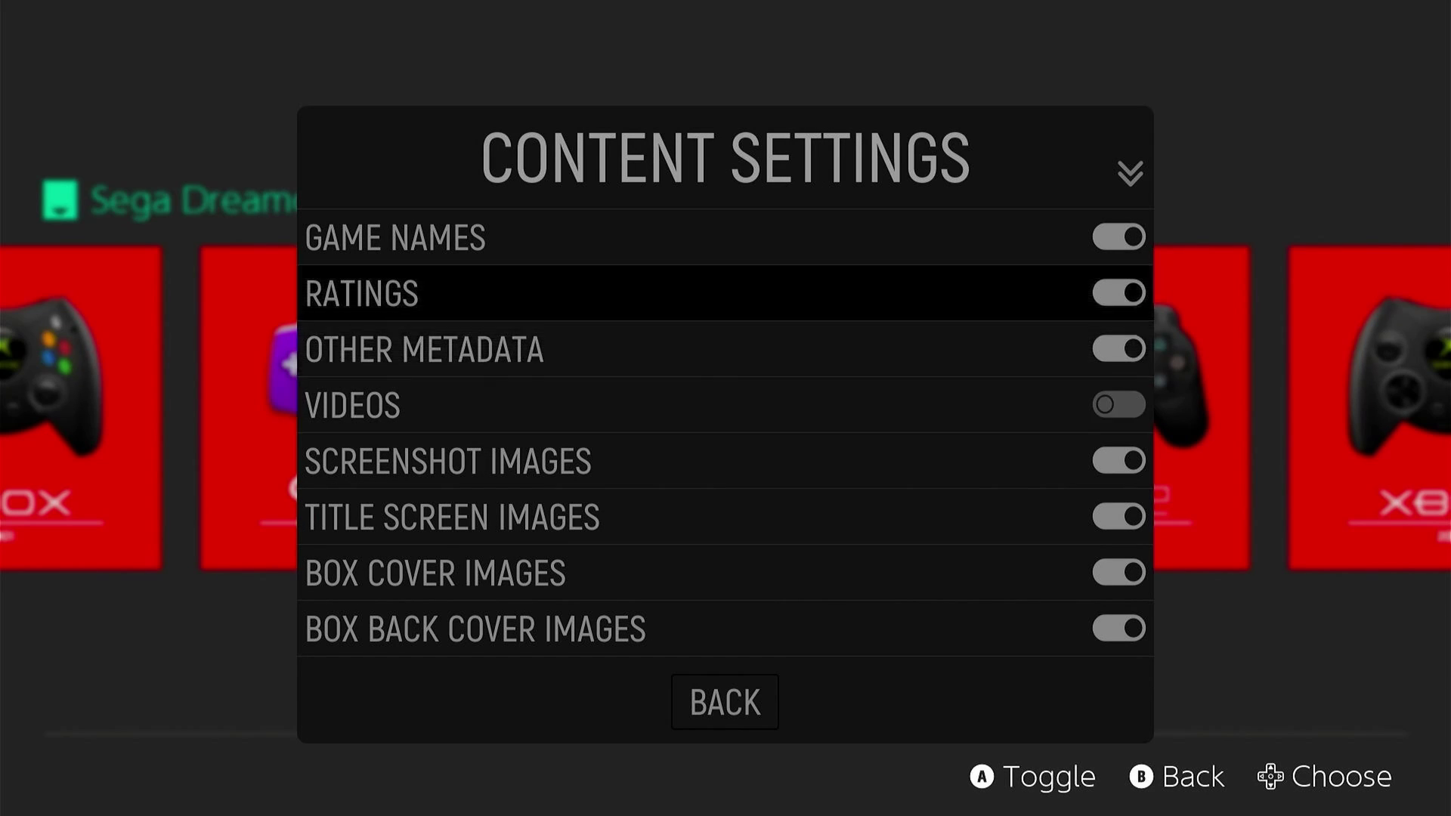
{"action": "key", "text": "Down"}
{"action": "key", "text": "Down"}
{"action": "key", "text": "Down"}
{"action": "key", "text": "Down"}
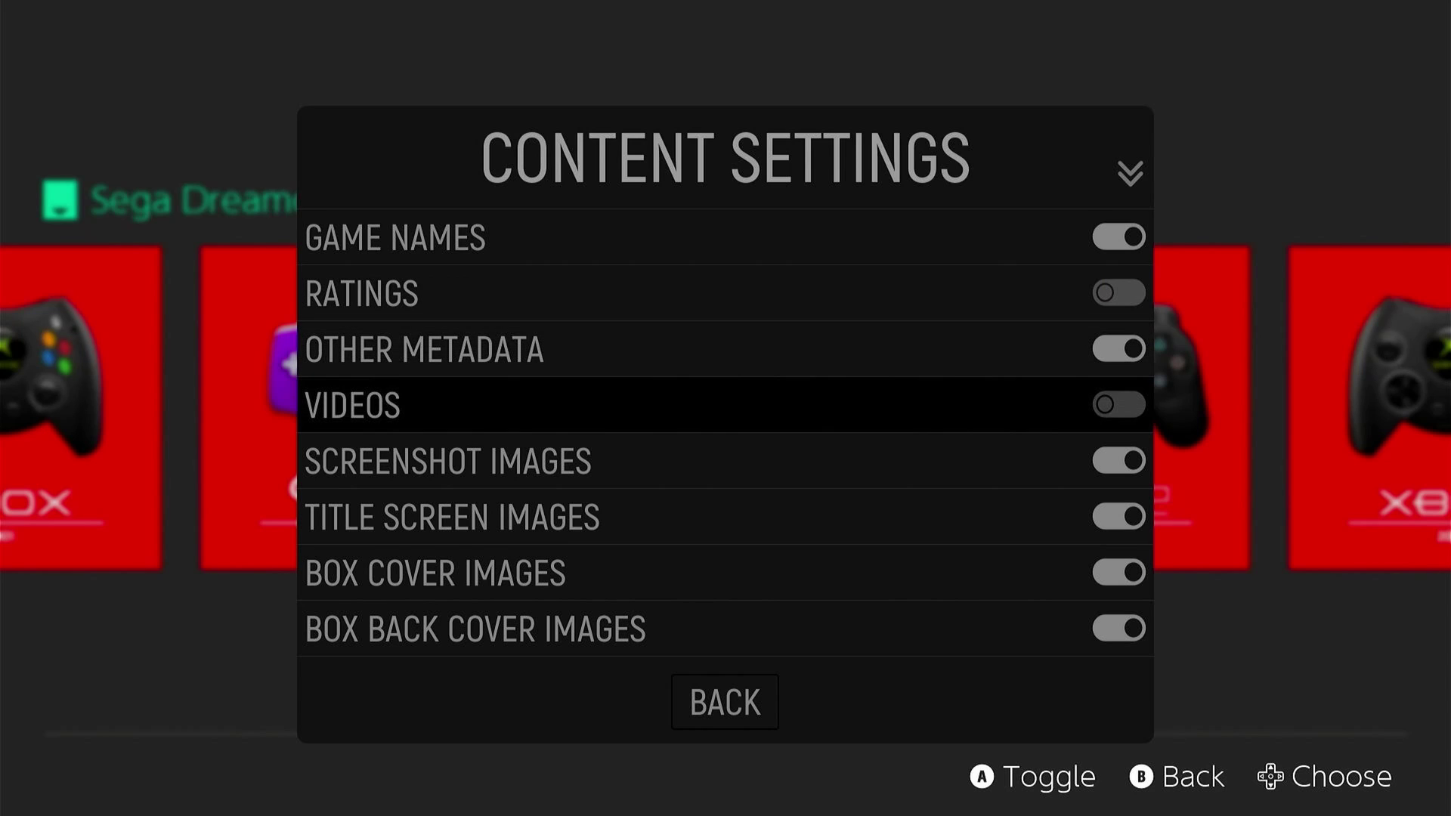
Step: Look through the remaining scraper content options and turn off Game Manuals
{"action": "key", "text": "Down"}
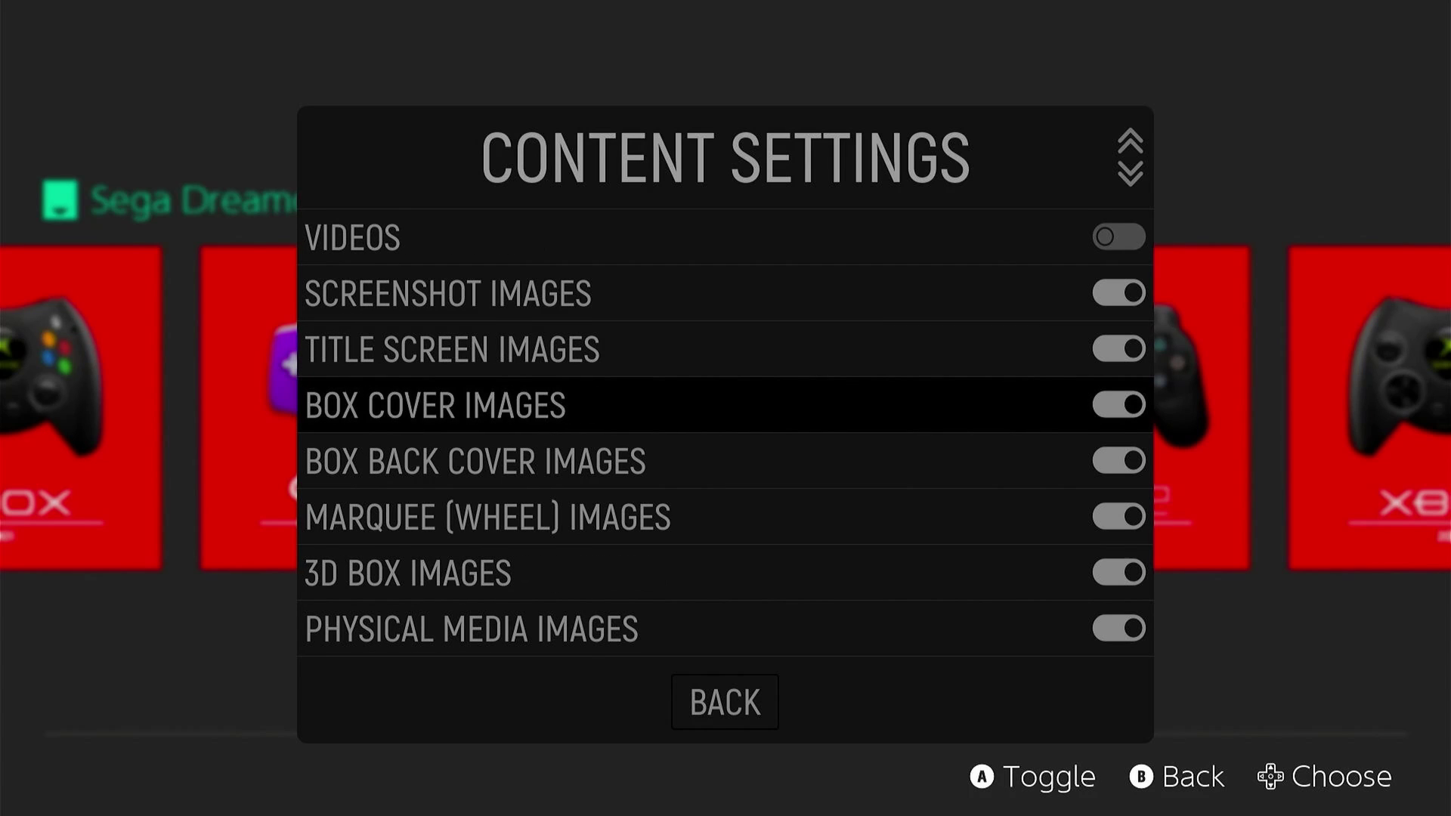
{"action": "key", "text": "Down"}
{"action": "key", "text": "Down"}
{"action": "key", "text": "Down"}
{"action": "key", "text": "Down"}
{"action": "key", "text": "Down"}
{"action": "key", "text": "Down"}
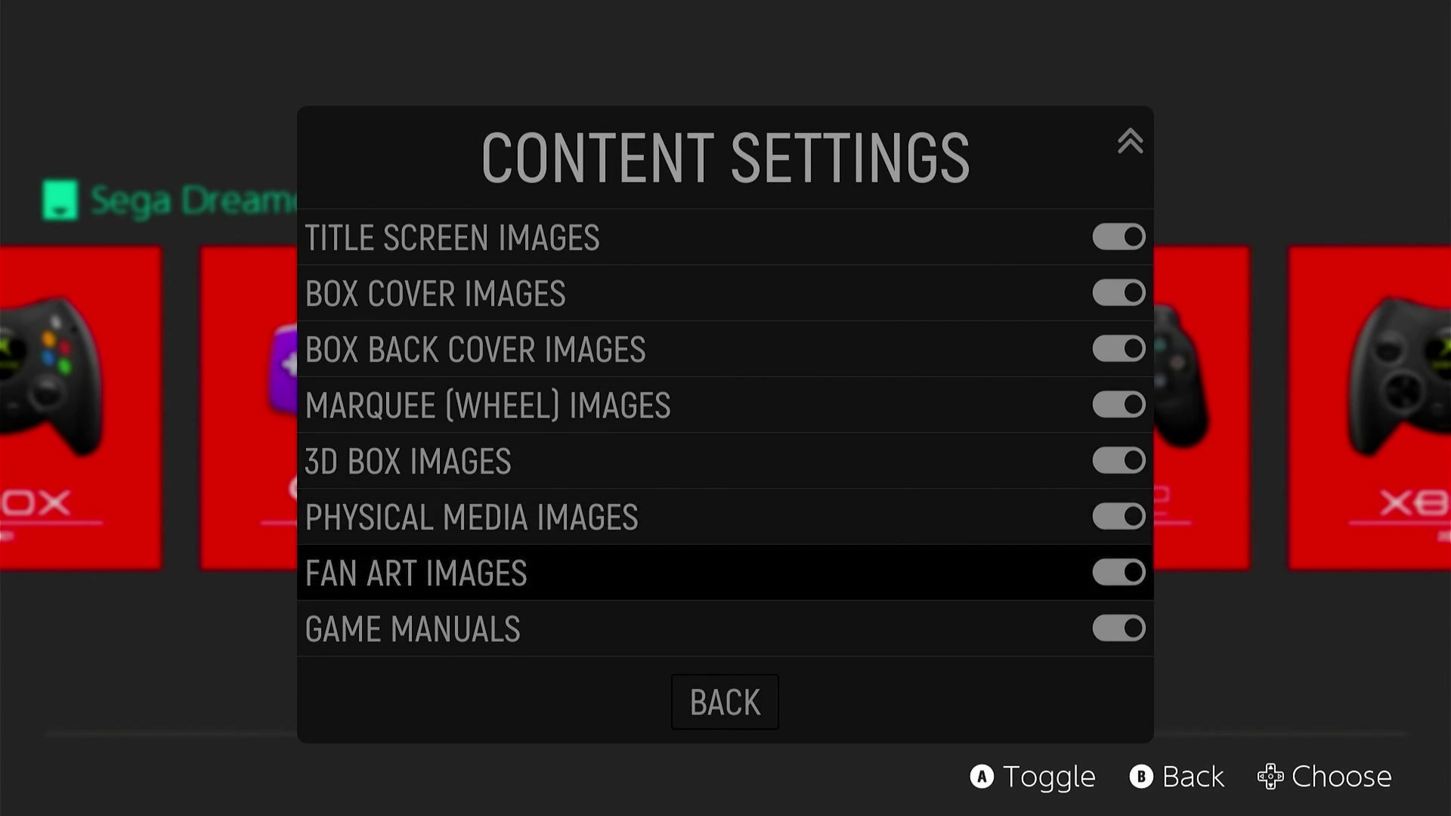
{"action": "key", "text": "Down"}
{"action": "key", "text": "Up"}
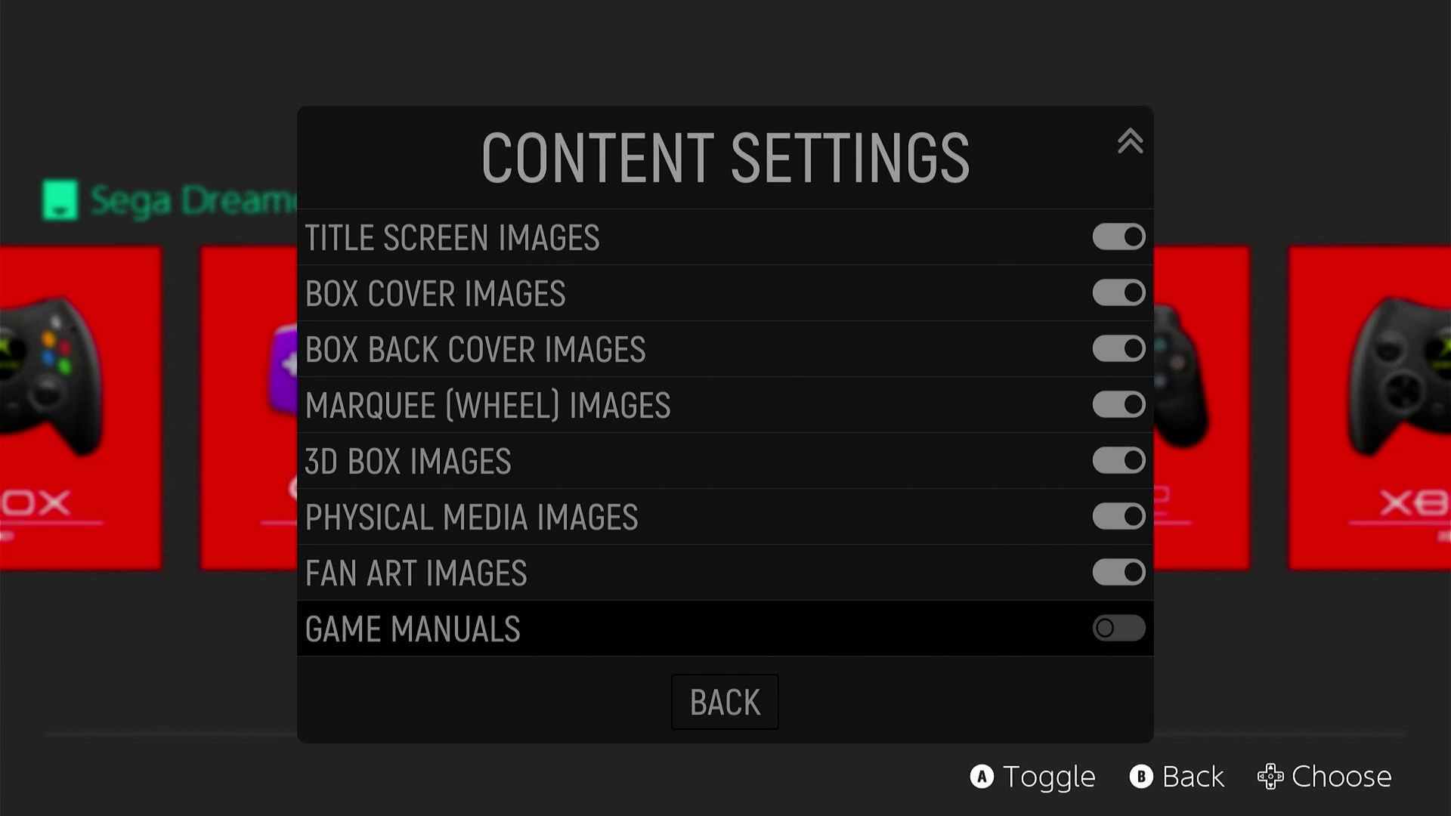
Step: Leave the content settings and start scraping all games for the four selected systems from ScreenScraper
{"action": "key", "text": "Up"}
{"action": "key", "text": "Up"}
{"action": "key", "text": "Down"}
{"action": "key", "text": "Down"}
{"action": "key", "text": "Down"}
{"action": "key", "text": "Return"}
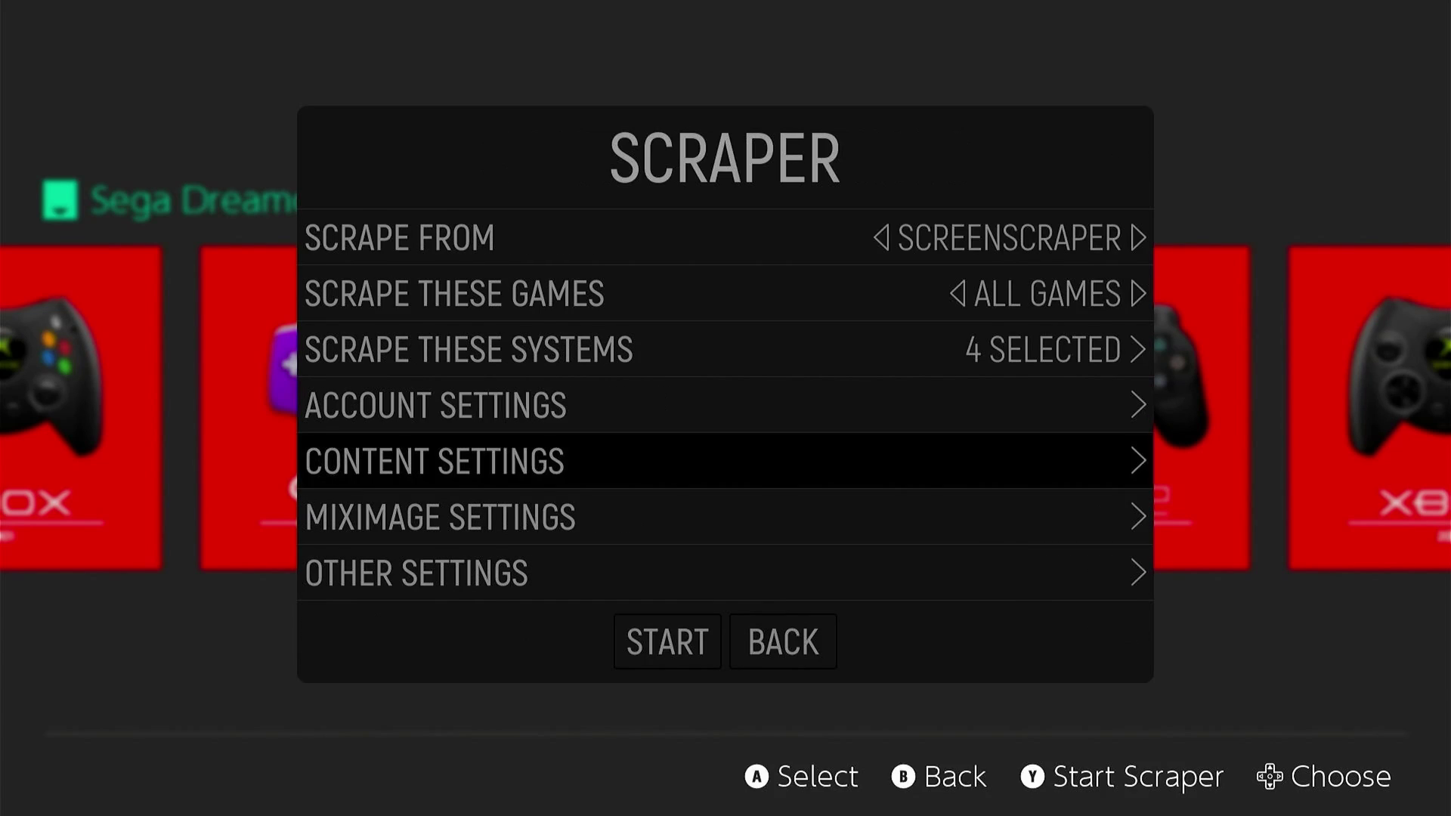
{"action": "key", "text": "Down"}
{"action": "key", "text": "Down"}
{"action": "key", "text": "Down"}
{"action": "key", "text": "Return"}
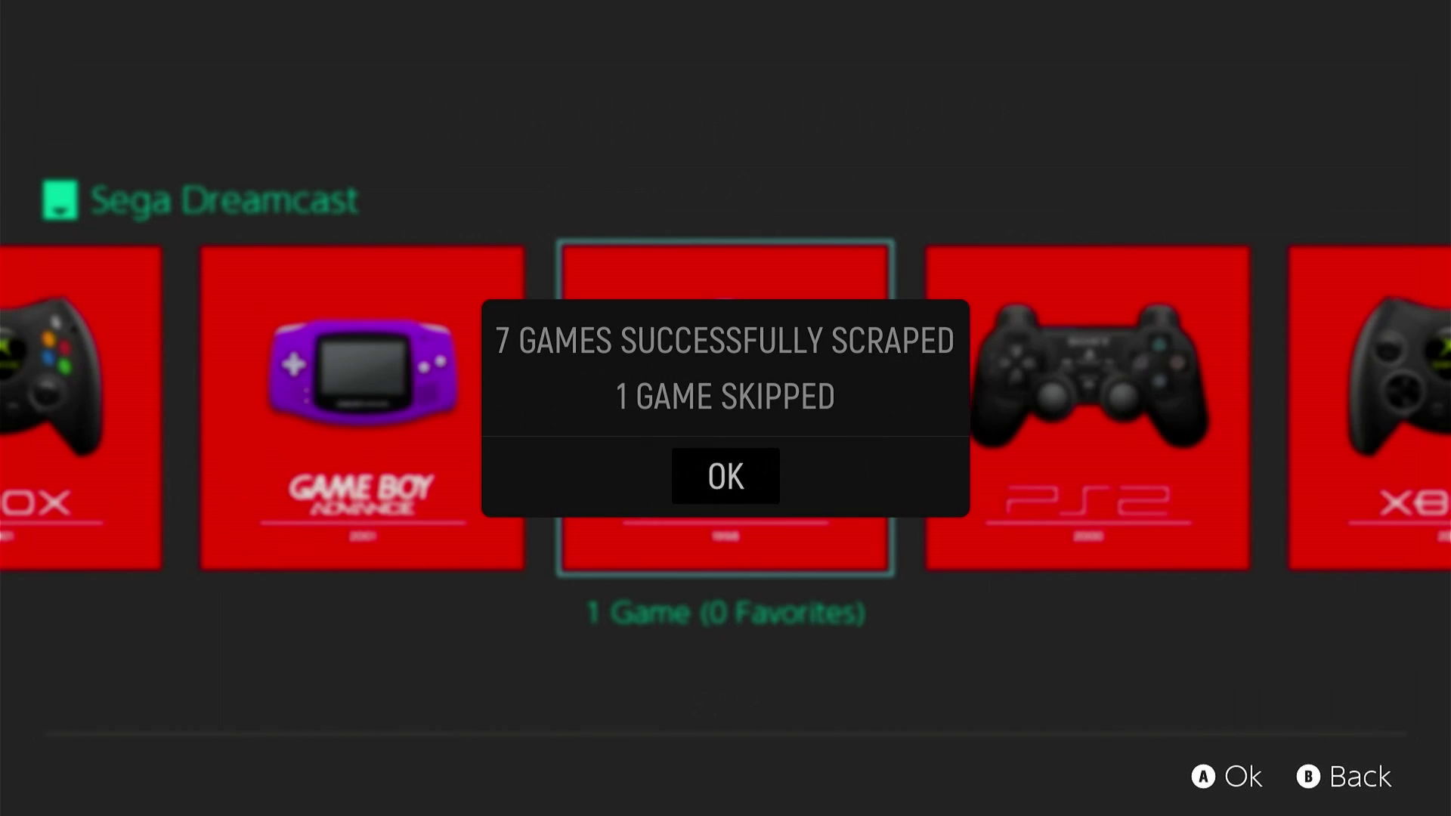
Step: Dismiss the scraping summary and return to the systems carousel
{"action": "key", "text": "Return"}
{"action": "key", "text": "Down"}
{"action": "key", "text": "Down"}
{"action": "key", "text": "Down"}
{"action": "key", "text": "Down"}
{"action": "key", "text": "Down"}
{"action": "key", "text": "Down"}
{"action": "key", "text": "Down"}
{"action": "key", "text": "Right"}
{"action": "key", "text": "Return"}
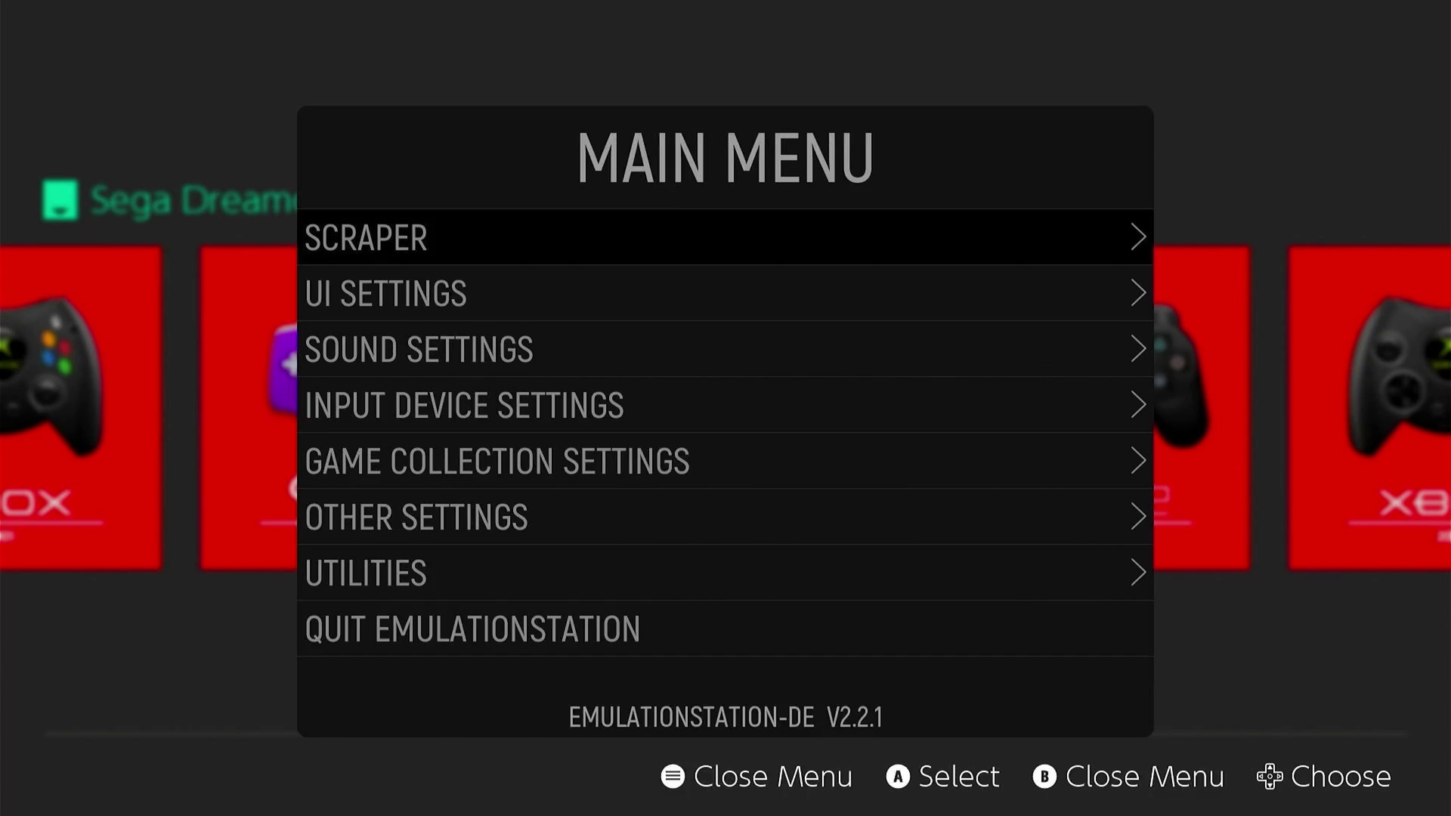
{"action": "key", "text": "Escape"}
Step: Check the scraped artwork and details of Marvel vs. Capcom 2 in the Sony PlayStation 2 library
{"action": "key", "text": "Right"}
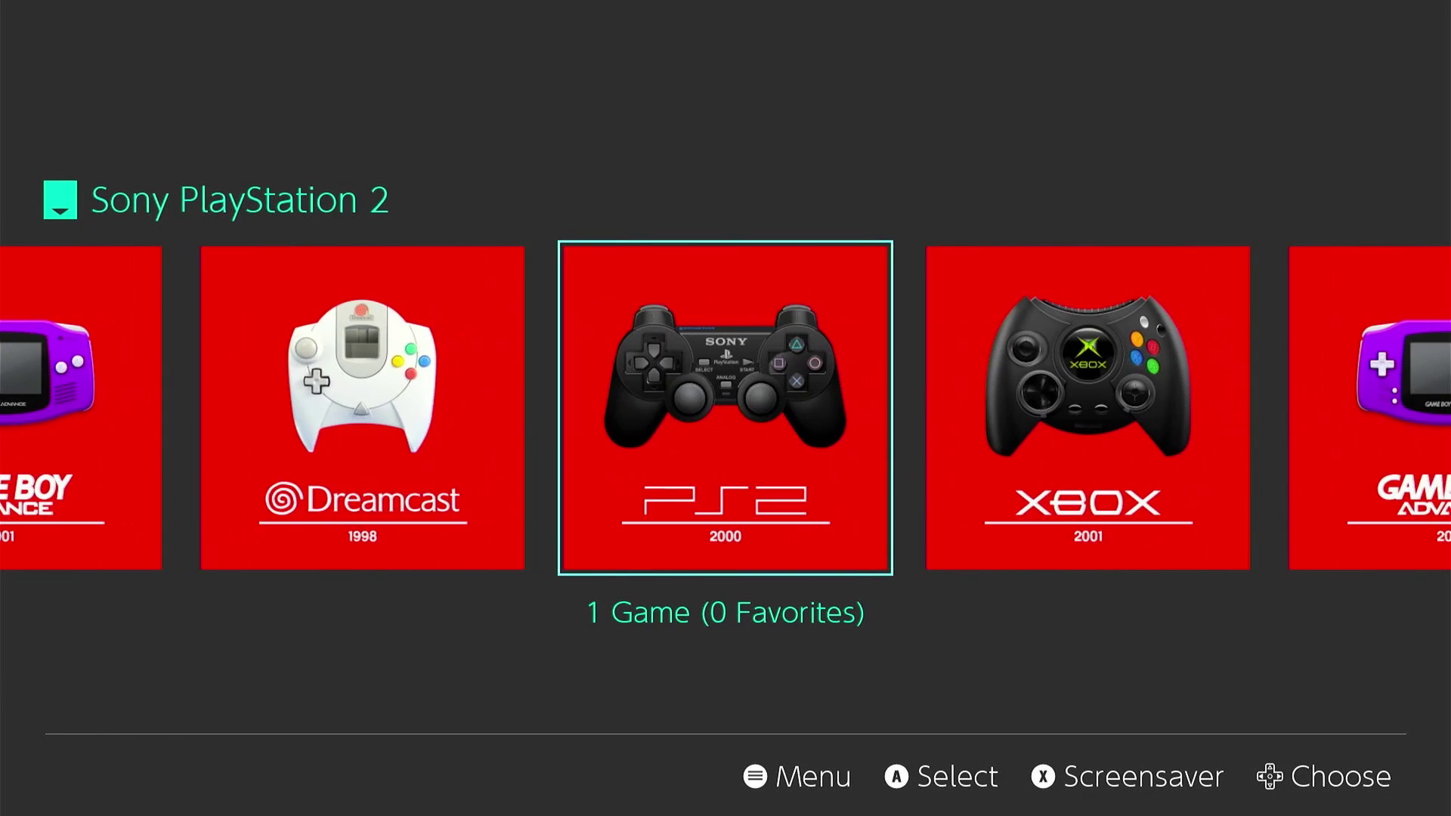
{"action": "key", "text": "Return"}
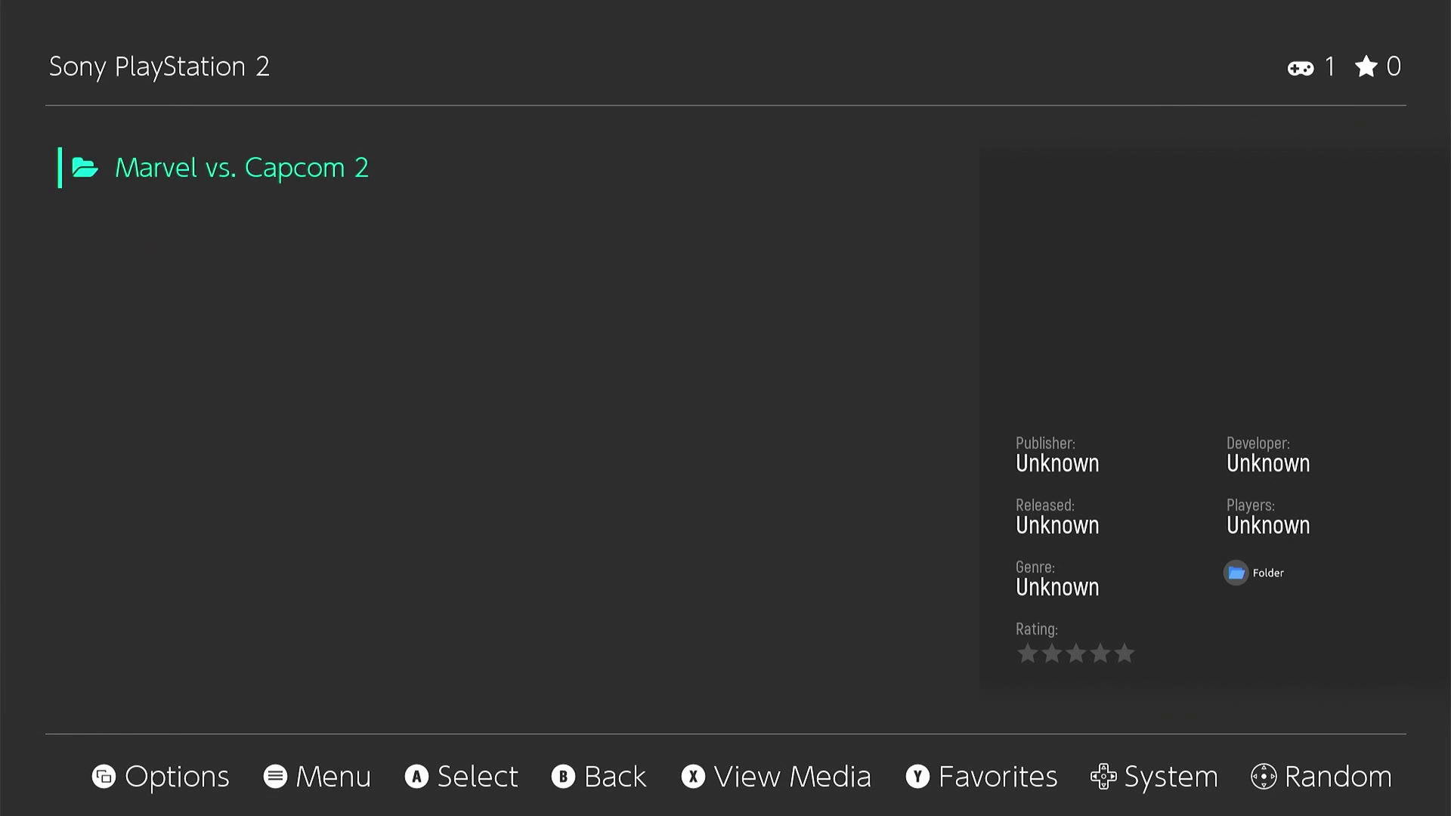
{"action": "key", "text": "Return"}
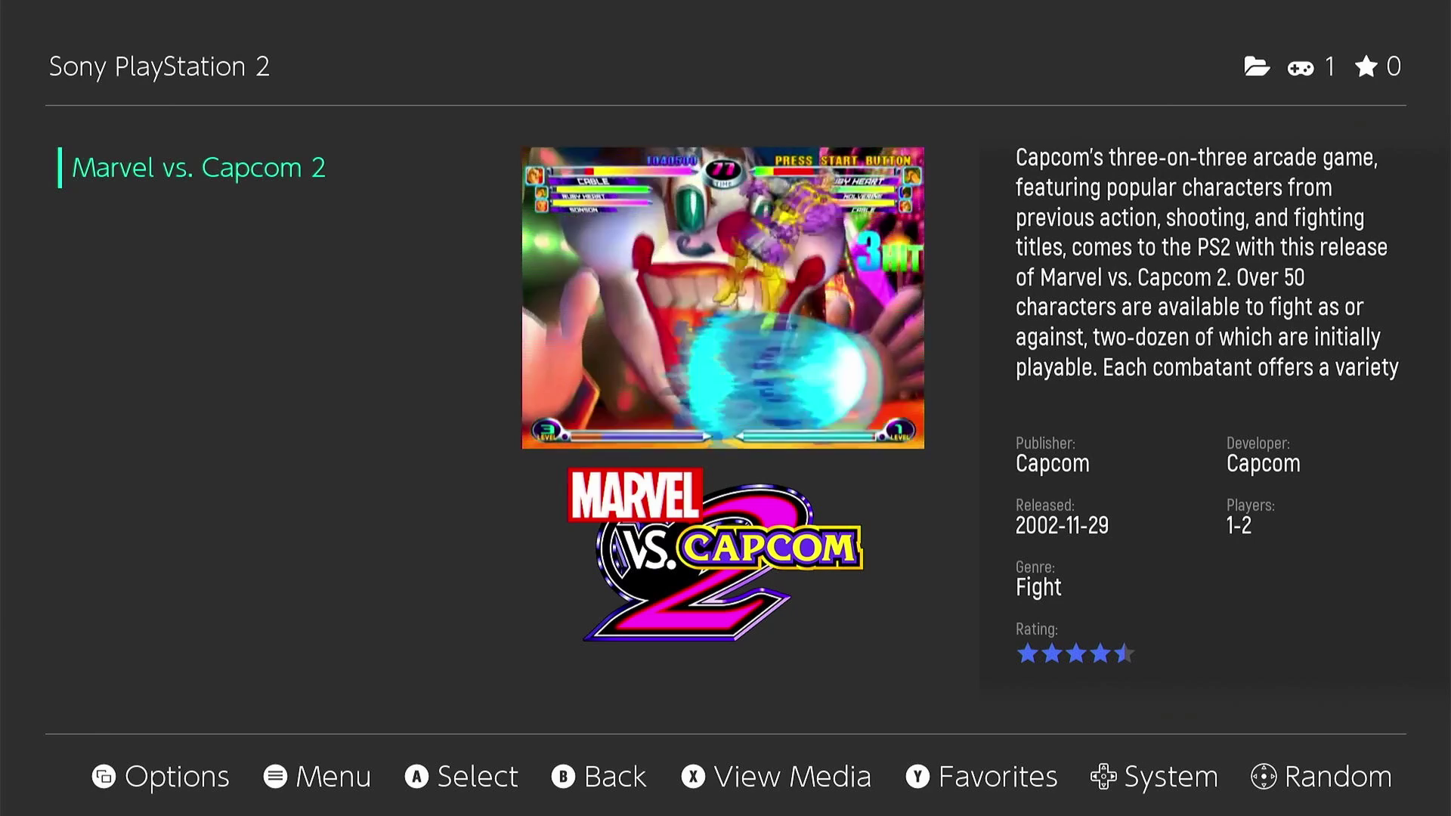
{"action": "key", "text": "BackSpace"}
{"action": "key", "text": "BackSpace"}
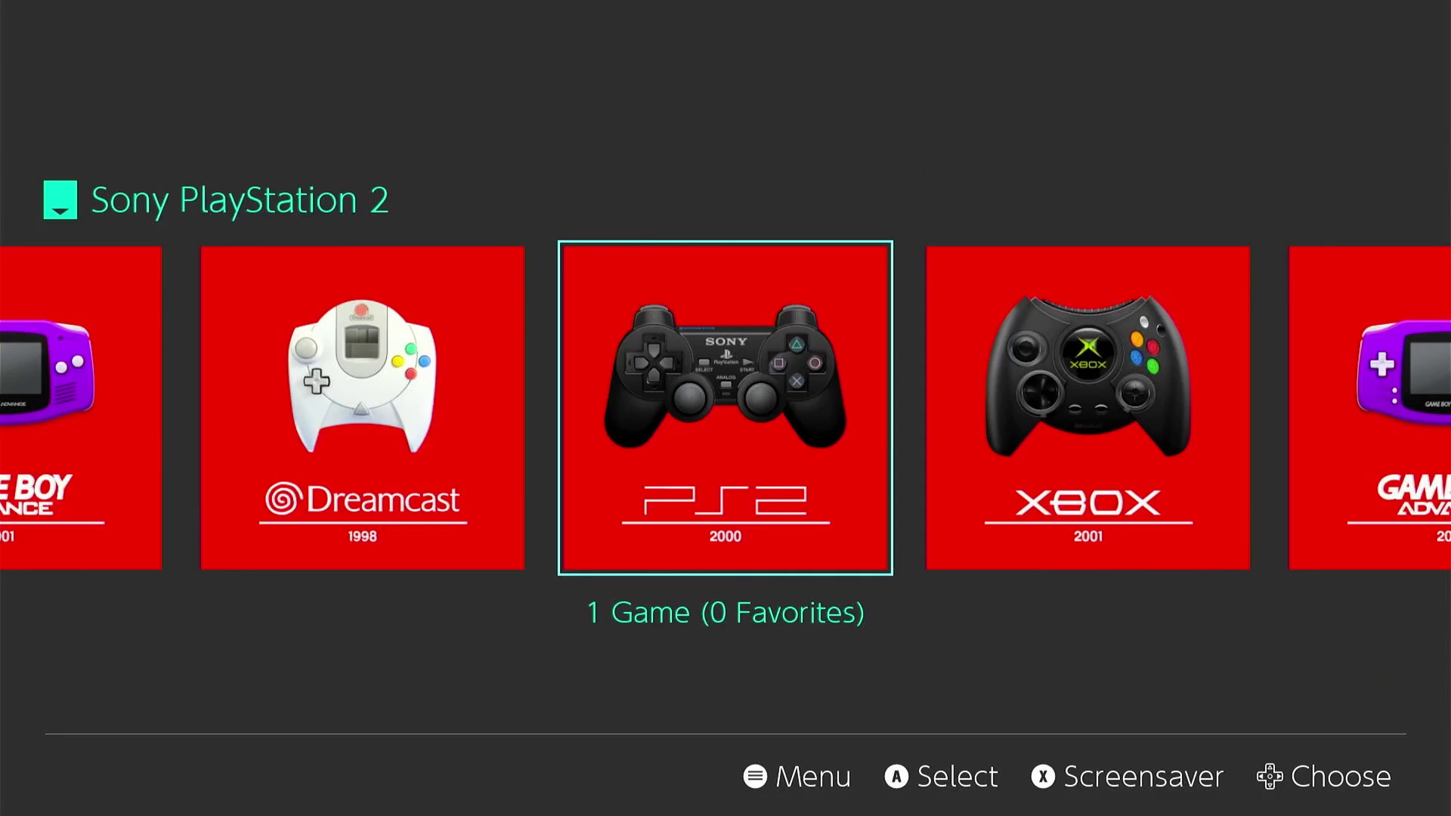
Step: Check the scraped artwork of the Microsoft Xbox and Nintendo Game Boy Advance games, ending on the Game Boy Advance system
{"action": "key", "text": "Right"}
{"action": "key", "text": "Return"}
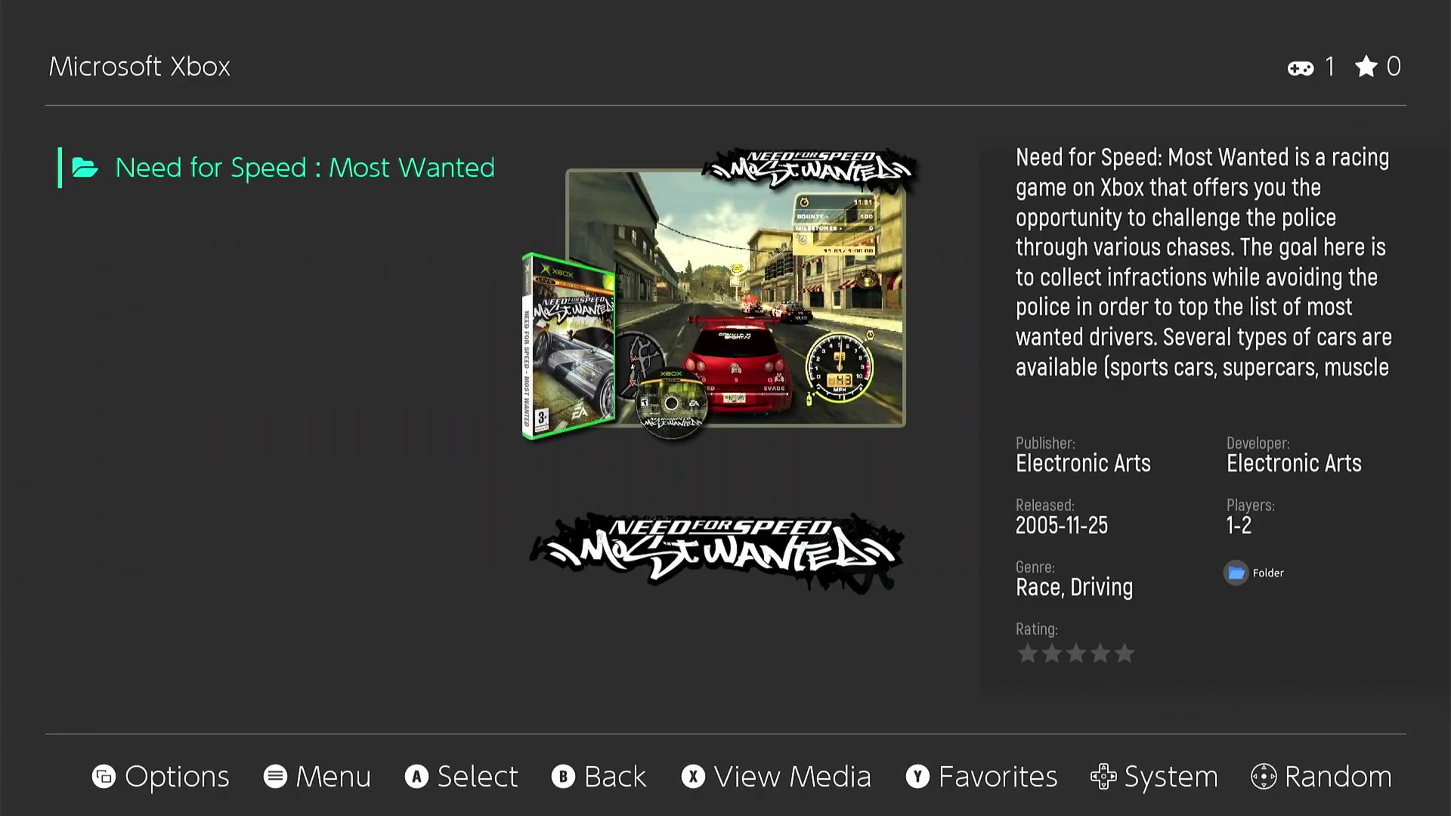
{"action": "key", "text": "Return"}
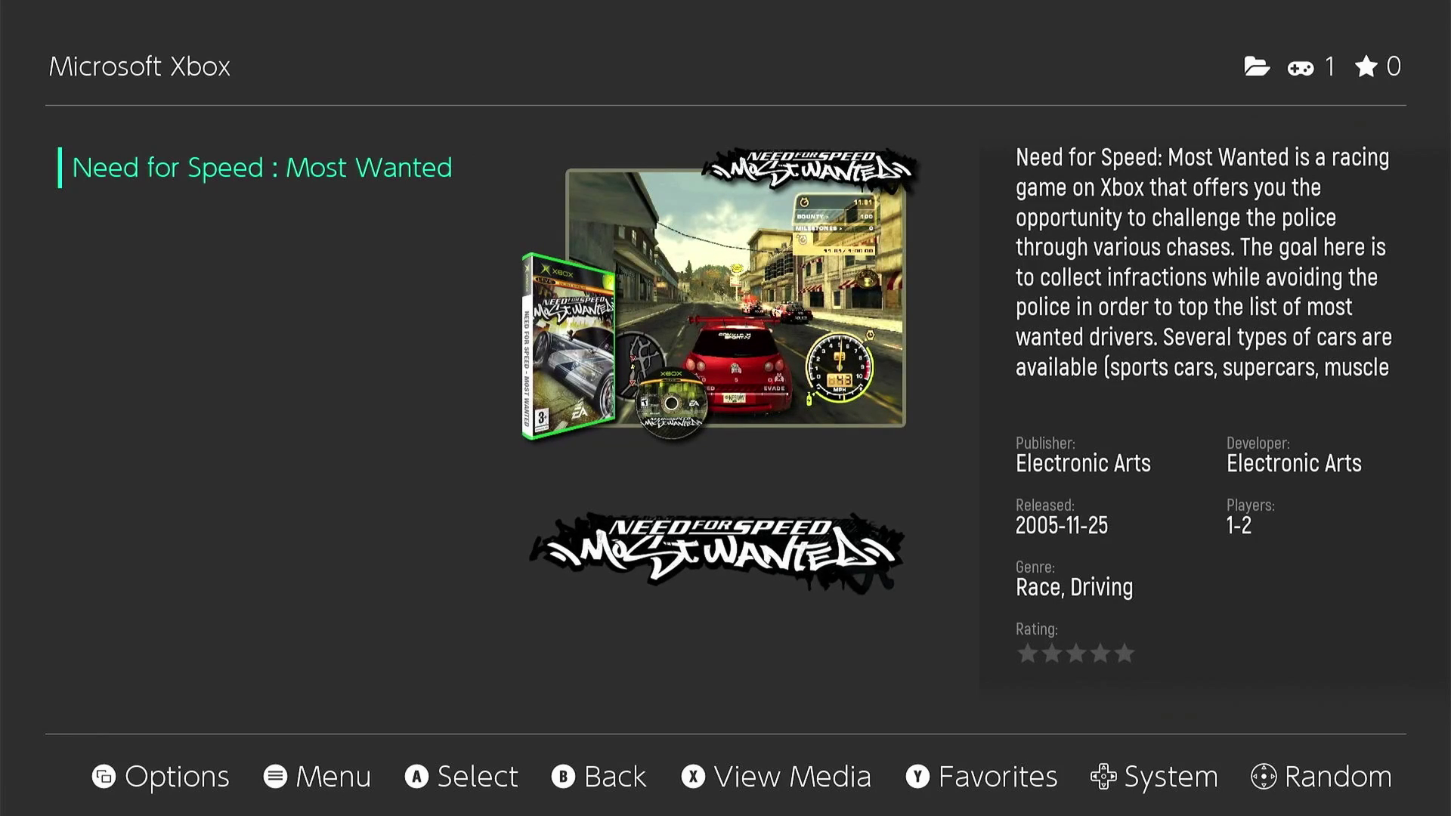
{"action": "key", "text": "BackSpace"}
{"action": "key", "text": "Right"}
{"action": "key", "text": "Return"}
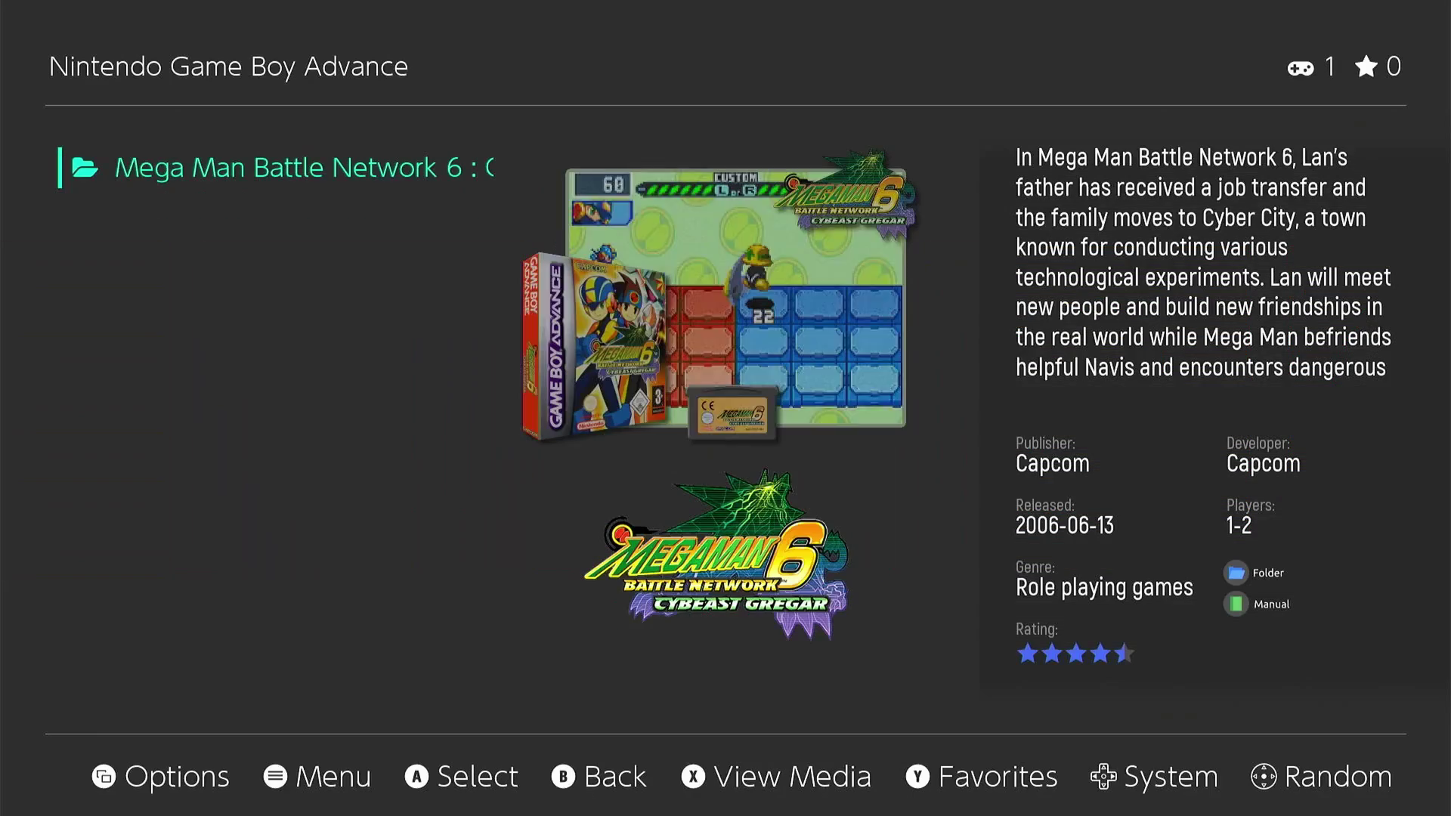
{"action": "key", "text": "BackSpace"}
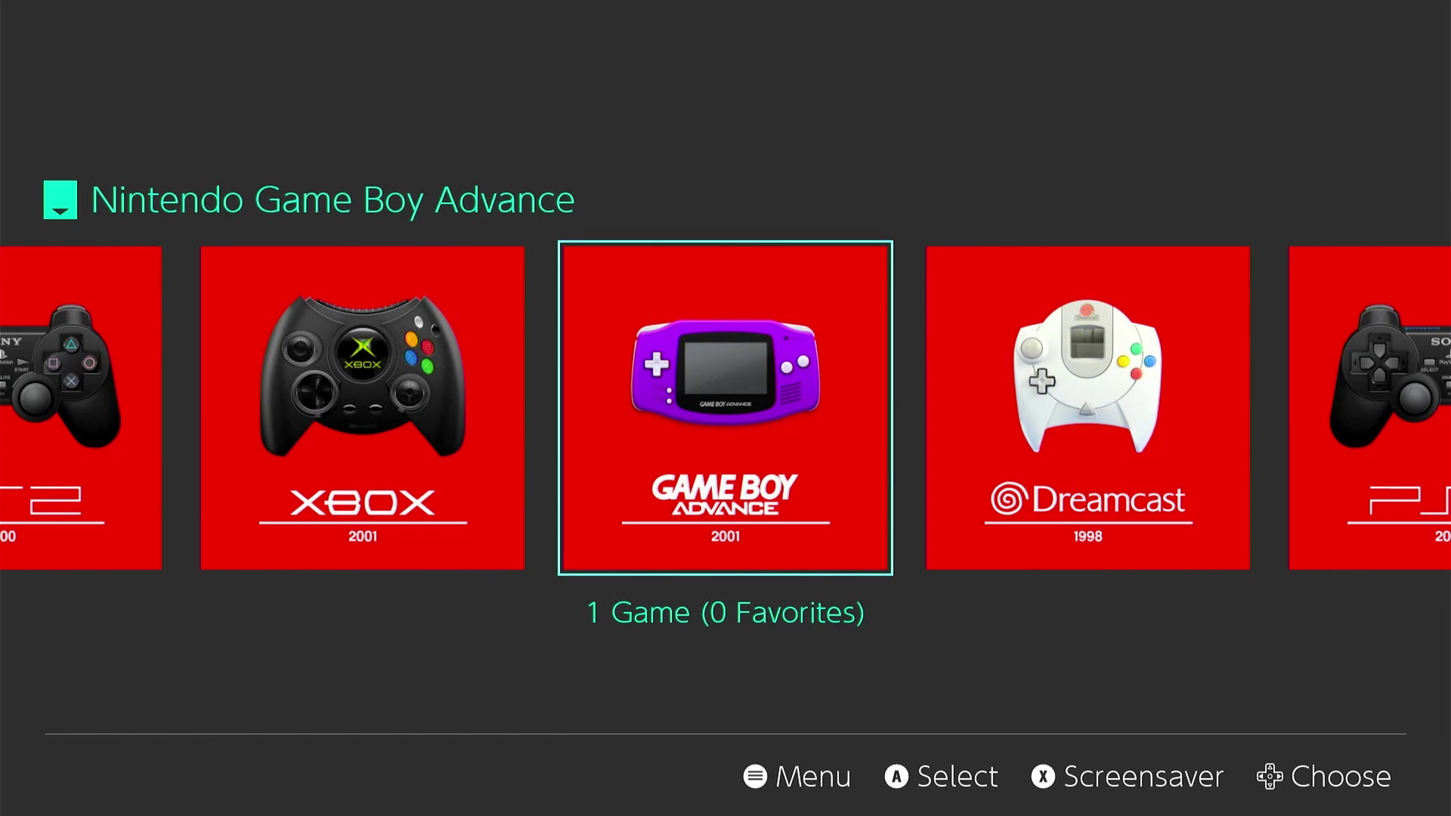
Step: Quit EmulationStation and return to the Windows desktop
{"action": "key", "text": "Escape"}
{"action": "key", "text": "Down"}
{"action": "key", "text": "Down"}
{"action": "key", "text": "Down"}
{"action": "key", "text": "Down"}
{"action": "key", "text": "Down"}
{"action": "key", "text": "Down"}
{"action": "key", "text": "Down"}
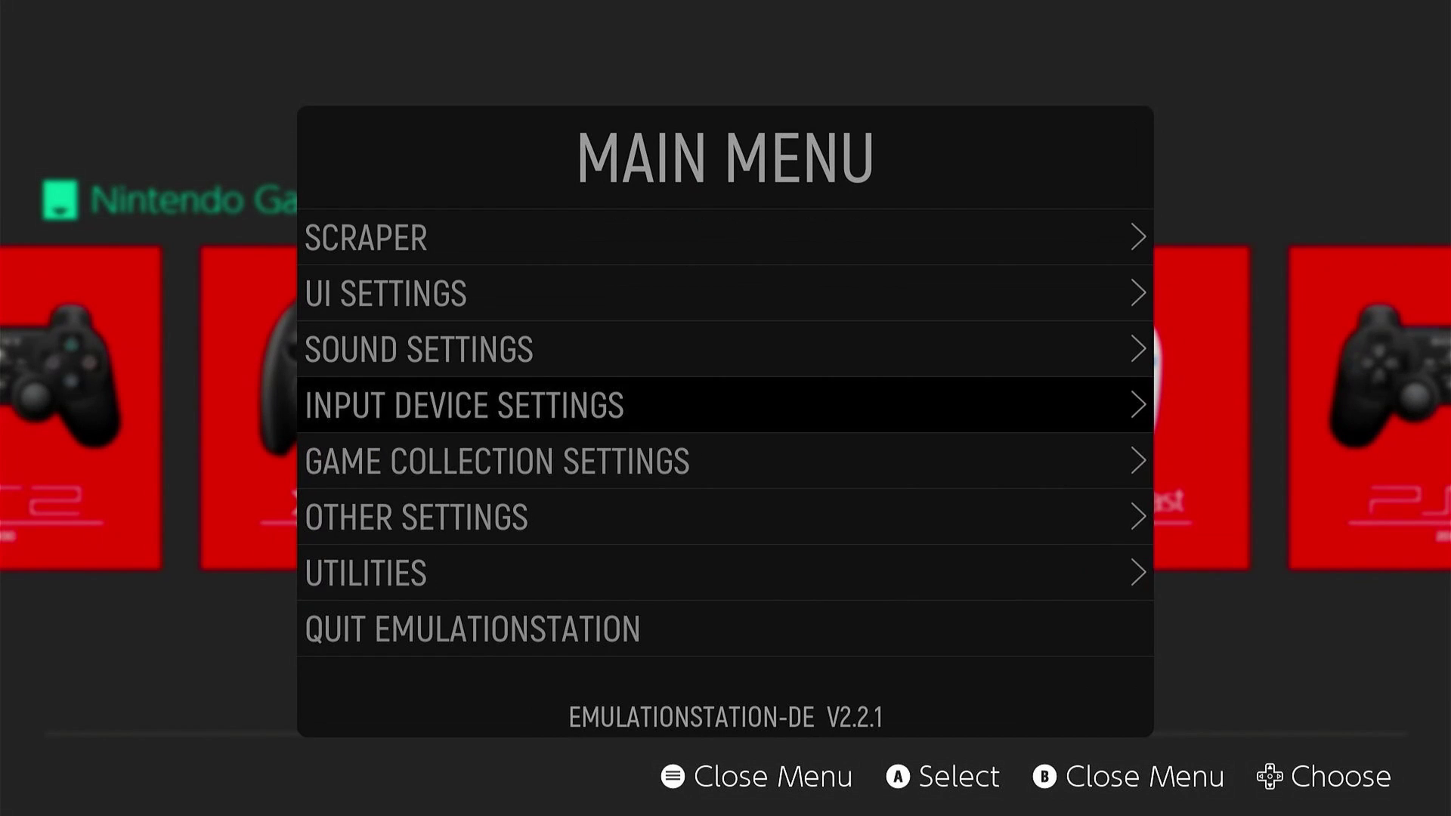
{"action": "key", "text": "Return"}
{"action": "key", "text": "Return"}
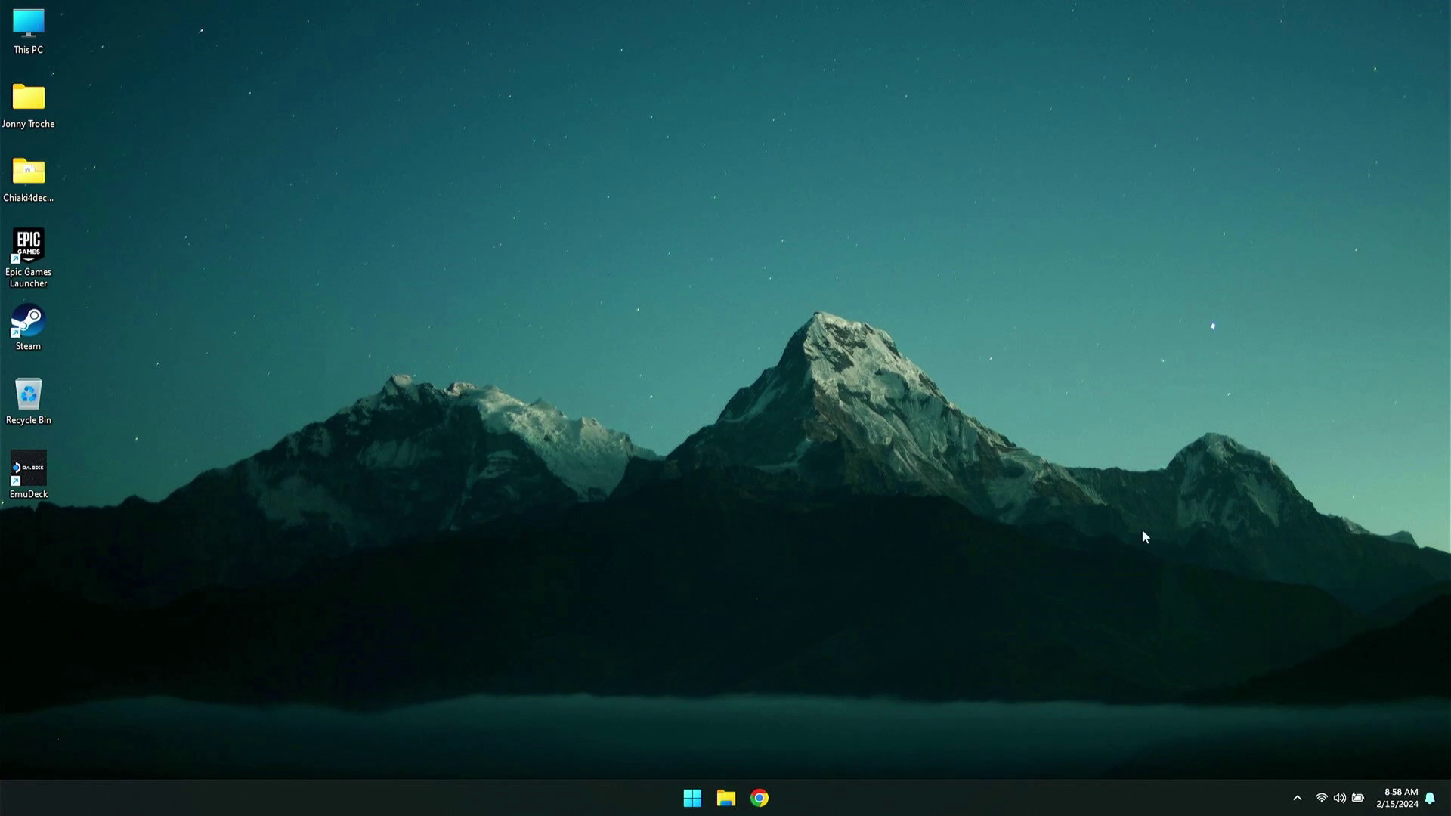
Step: Find RetroArch in the EmuDeck folder among all installed apps and launch it
{"action": "left_click", "coordinate": [690, 798]}
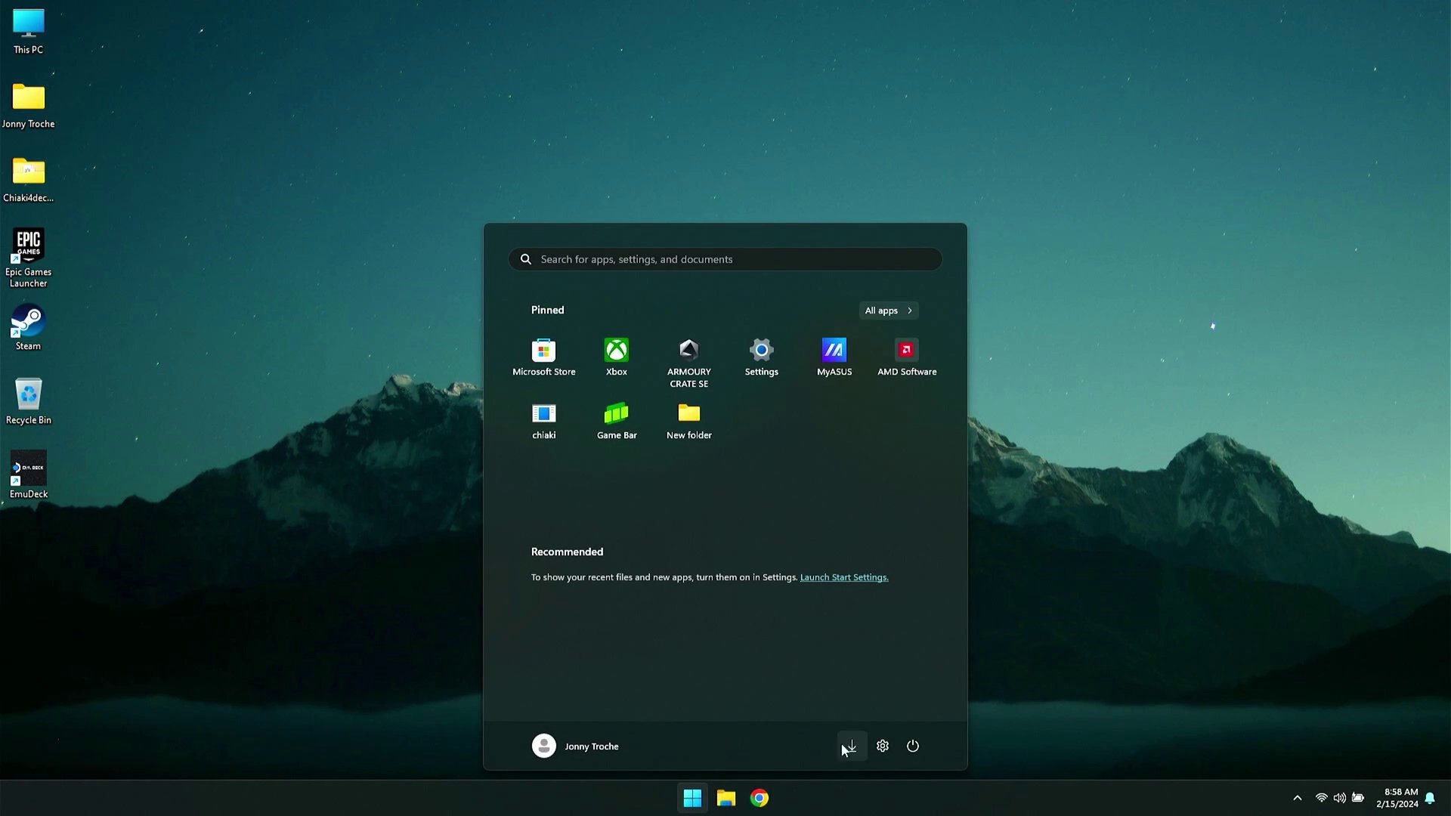
{"action": "left_click", "coordinate": [885, 311]}
{"action": "scroll", "coordinate": [796, 375], "scroll_direction": "down", "scroll_amount": 3}
{"action": "left_click", "coordinate": [688, 498]}
{"action": "scroll", "coordinate": [688, 503], "scroll_direction": "down", "scroll_amount": 2}
{"action": "scroll", "coordinate": [687, 498], "scroll_direction": "down", "scroll_amount": 4}
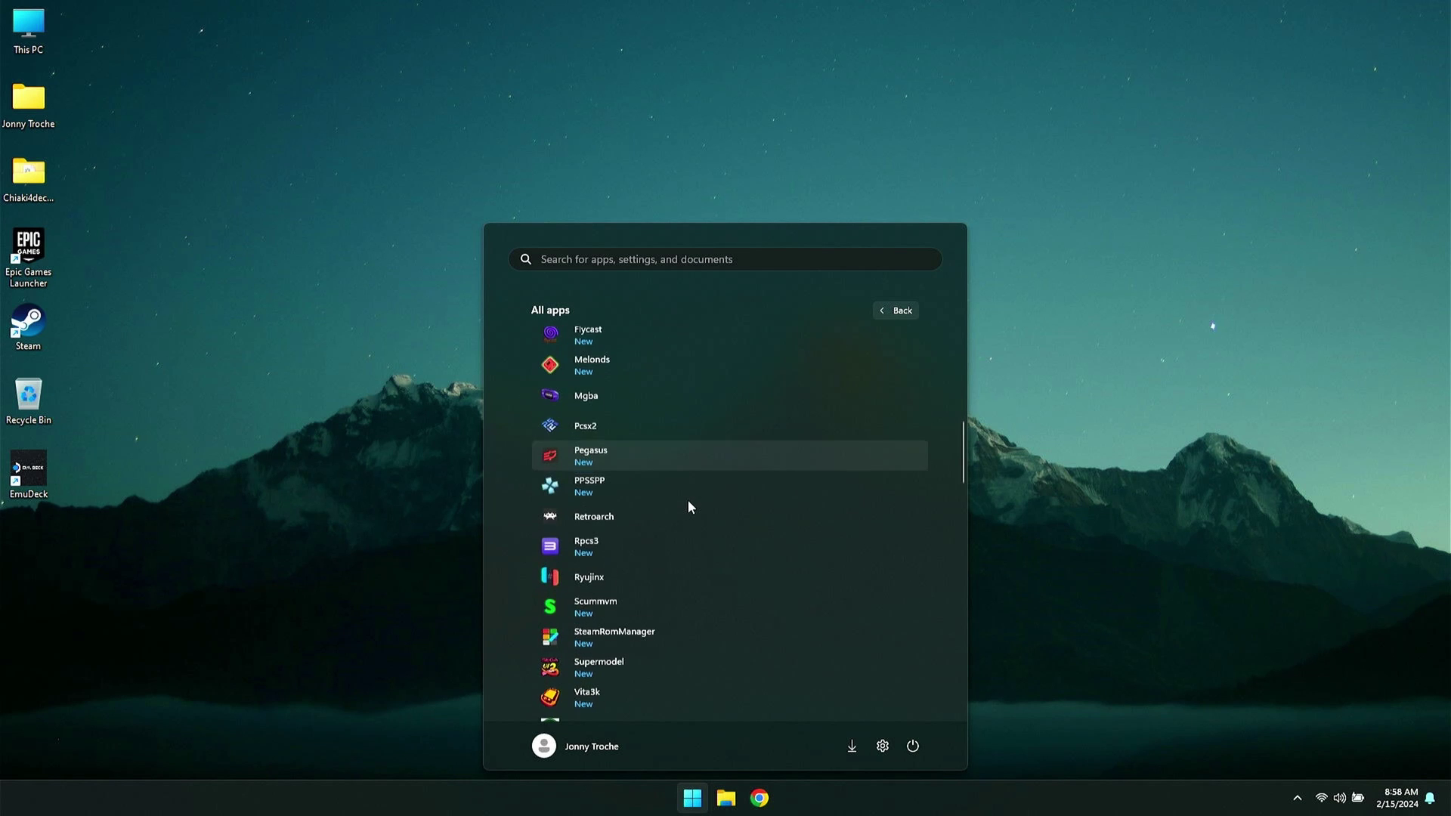
{"action": "scroll", "coordinate": [688, 501], "scroll_direction": "down", "scroll_amount": 1}
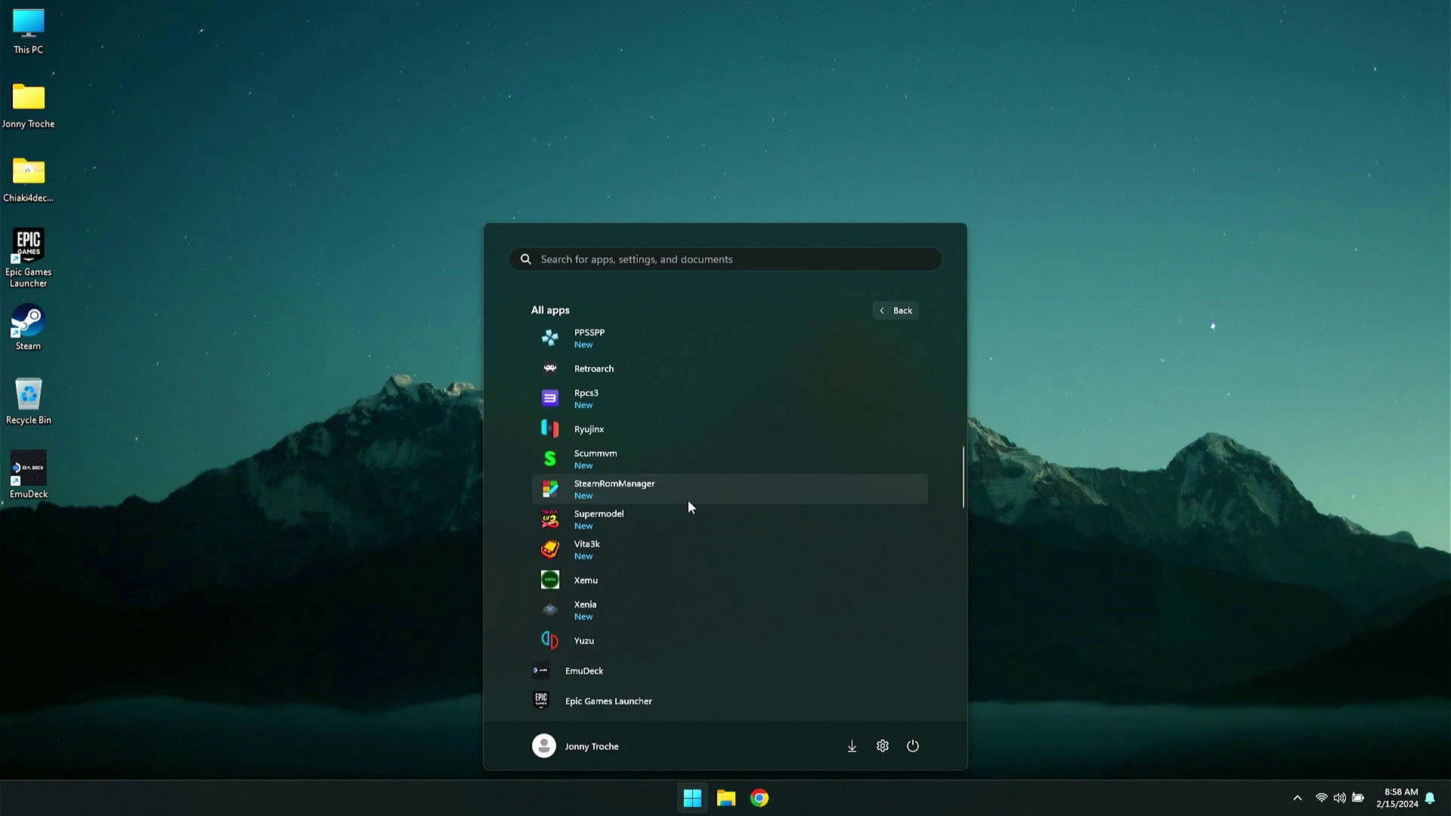
{"action": "scroll", "coordinate": [688, 501], "scroll_direction": "up", "scroll_amount": 2}
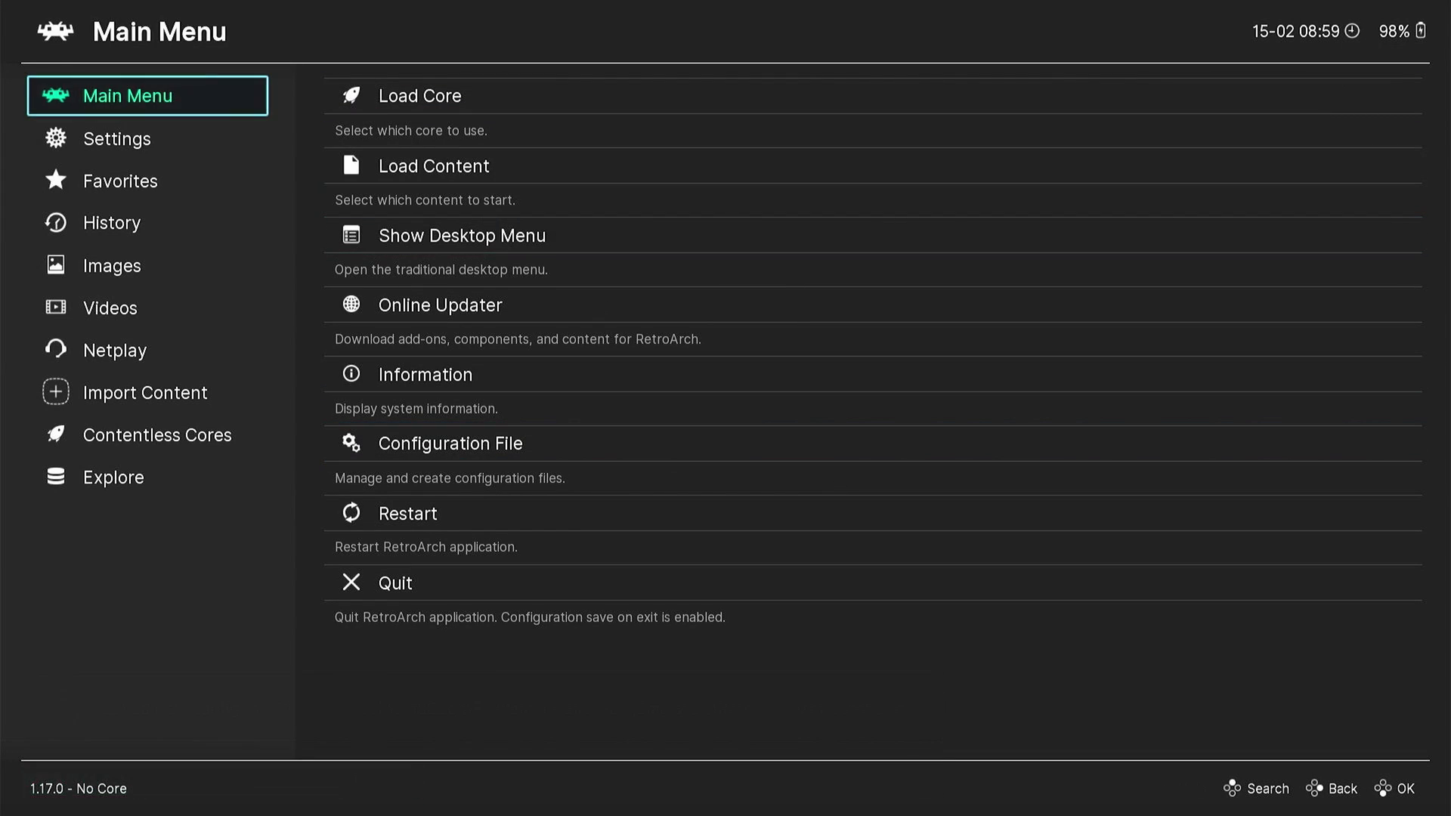
Step: Open RetroArch's Online Updater
{"action": "left_click", "coordinate": [441, 304]}
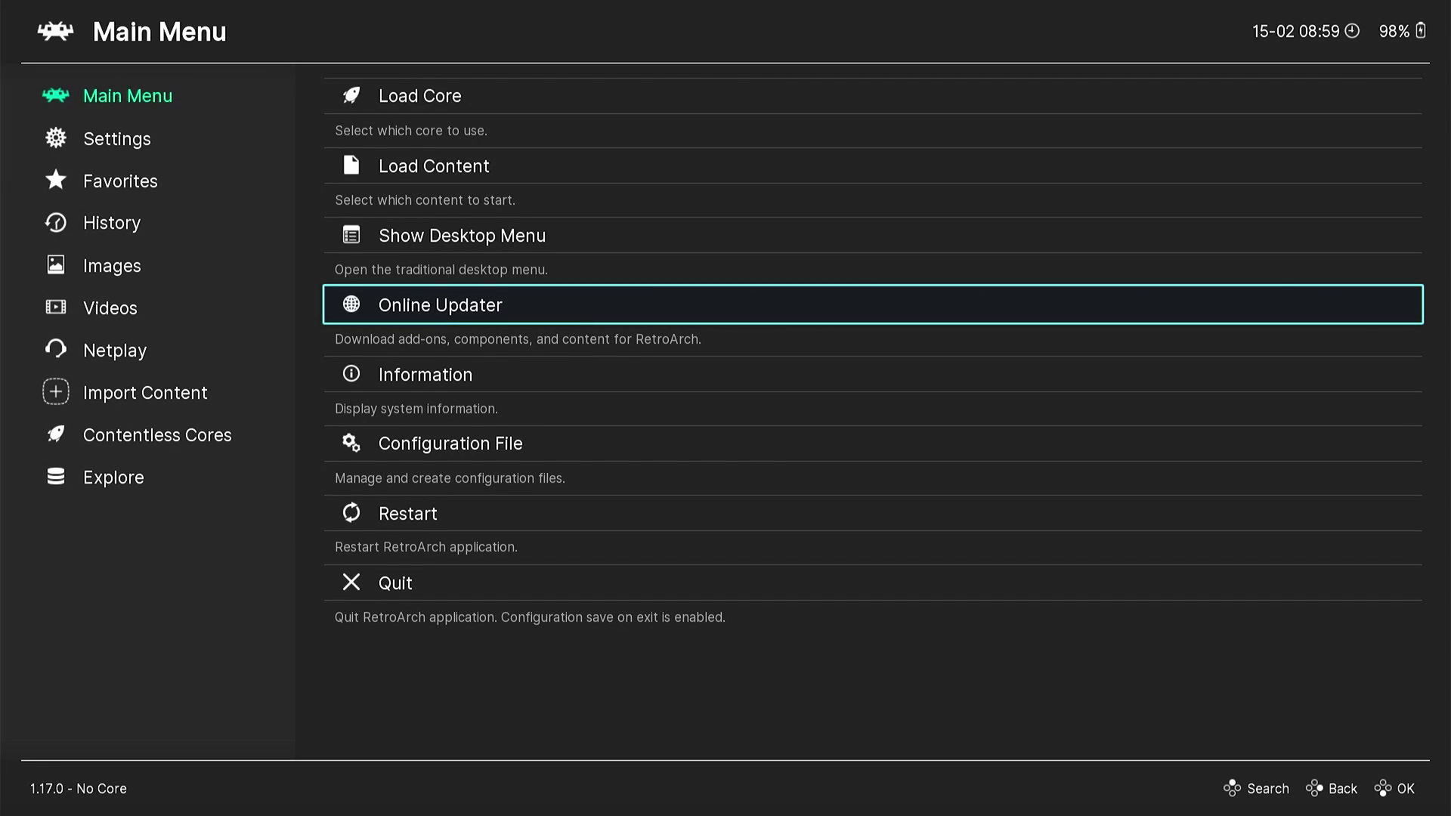
{"action": "key", "text": "Up"}
{"action": "key", "text": "Up"}
{"action": "key", "text": "Up"}
{"action": "key", "text": "Down"}
{"action": "key", "text": "Down"}
{"action": "key", "text": "Down"}
{"action": "key", "text": "Up"}
{"action": "key", "text": "Down"}
{"action": "key", "text": "Return"}
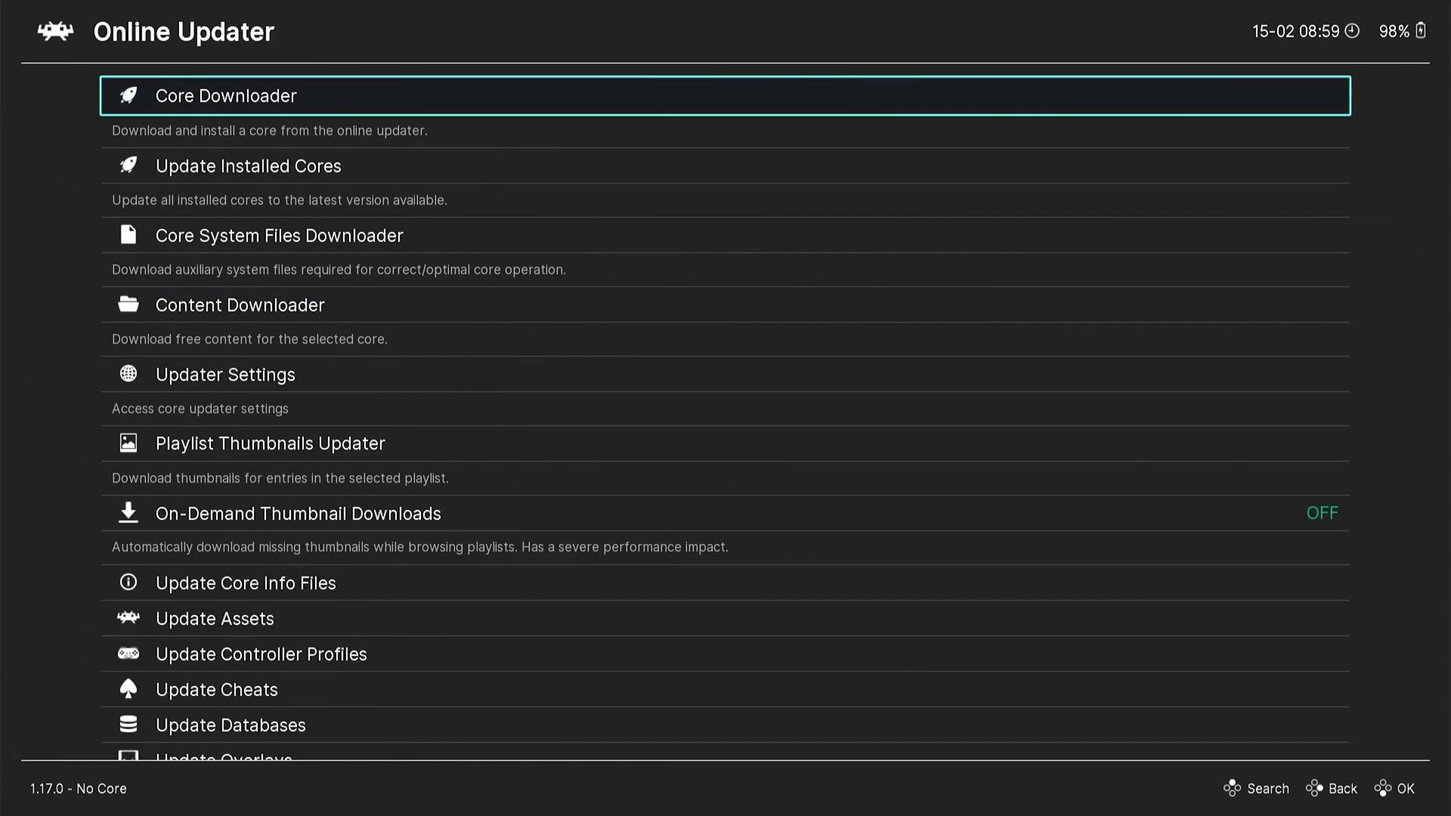
Step: Update RetroArch's databases from the Online Updater
{"action": "key", "text": "Down"}
{"action": "key", "text": "Down"}
{"action": "key", "text": "Down"}
{"action": "key", "text": "Down"}
{"action": "key", "text": "Down"}
{"action": "key", "text": "Down"}
{"action": "key", "text": "Down"}
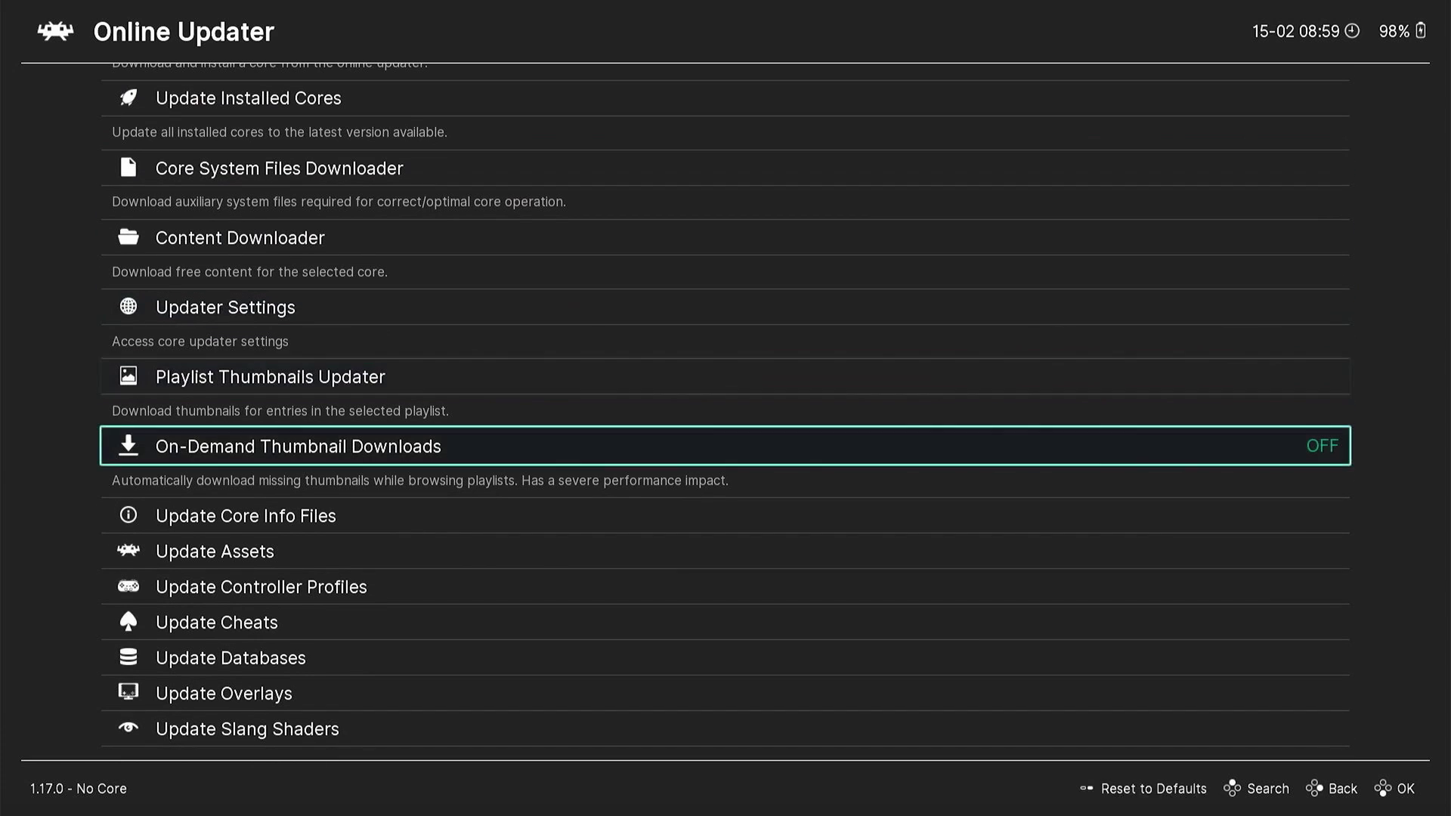
{"action": "key", "text": "Down"}
{"action": "key", "text": "Down"}
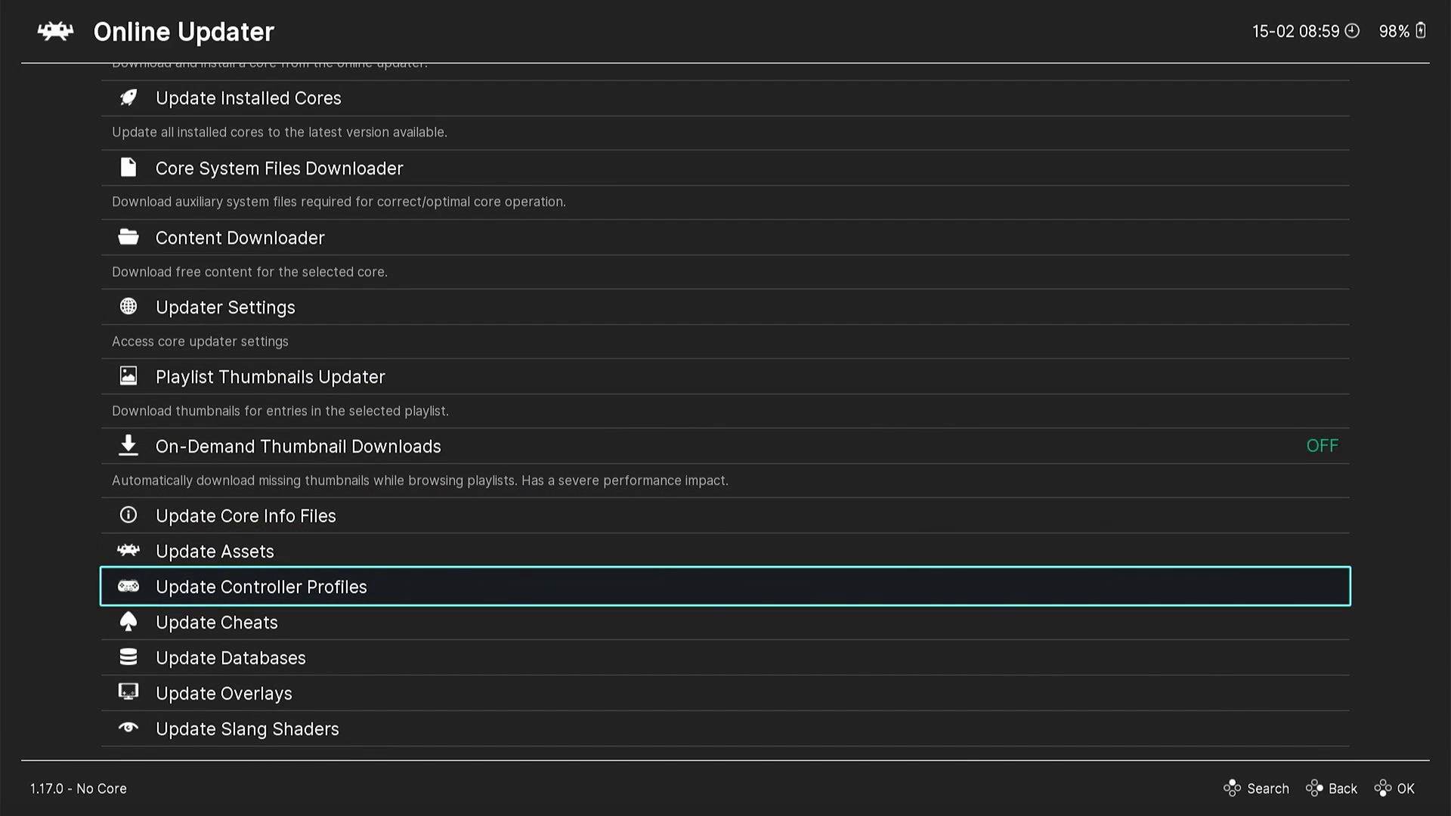
{"action": "key", "text": "Down"}
{"action": "key", "text": "Down"}
{"action": "key", "text": "Return"}
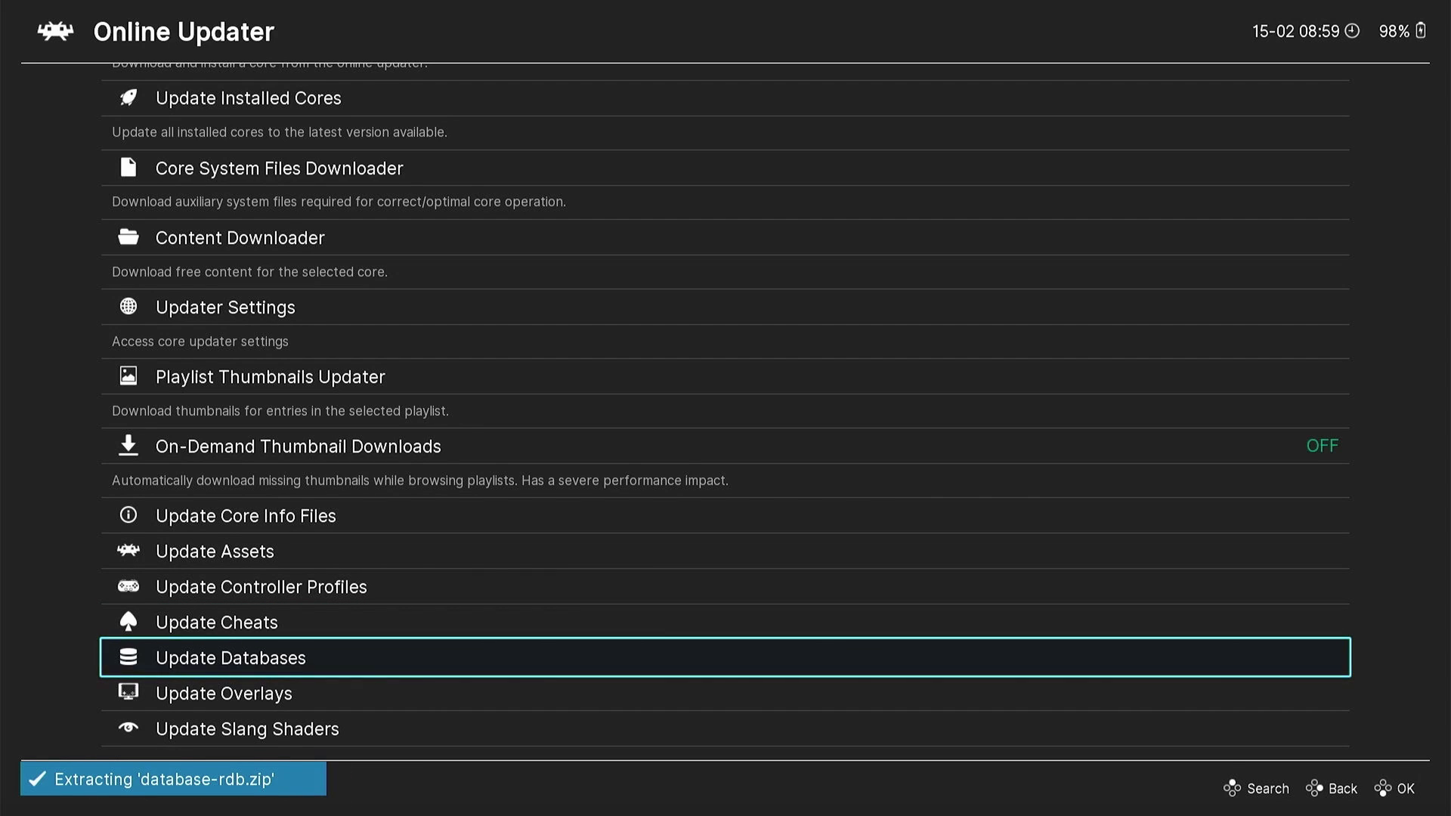
Step: Update RetroArch's controller profiles
{"action": "key", "text": "Up"}
{"action": "key", "text": "Up"}
{"action": "key", "text": "Return"}
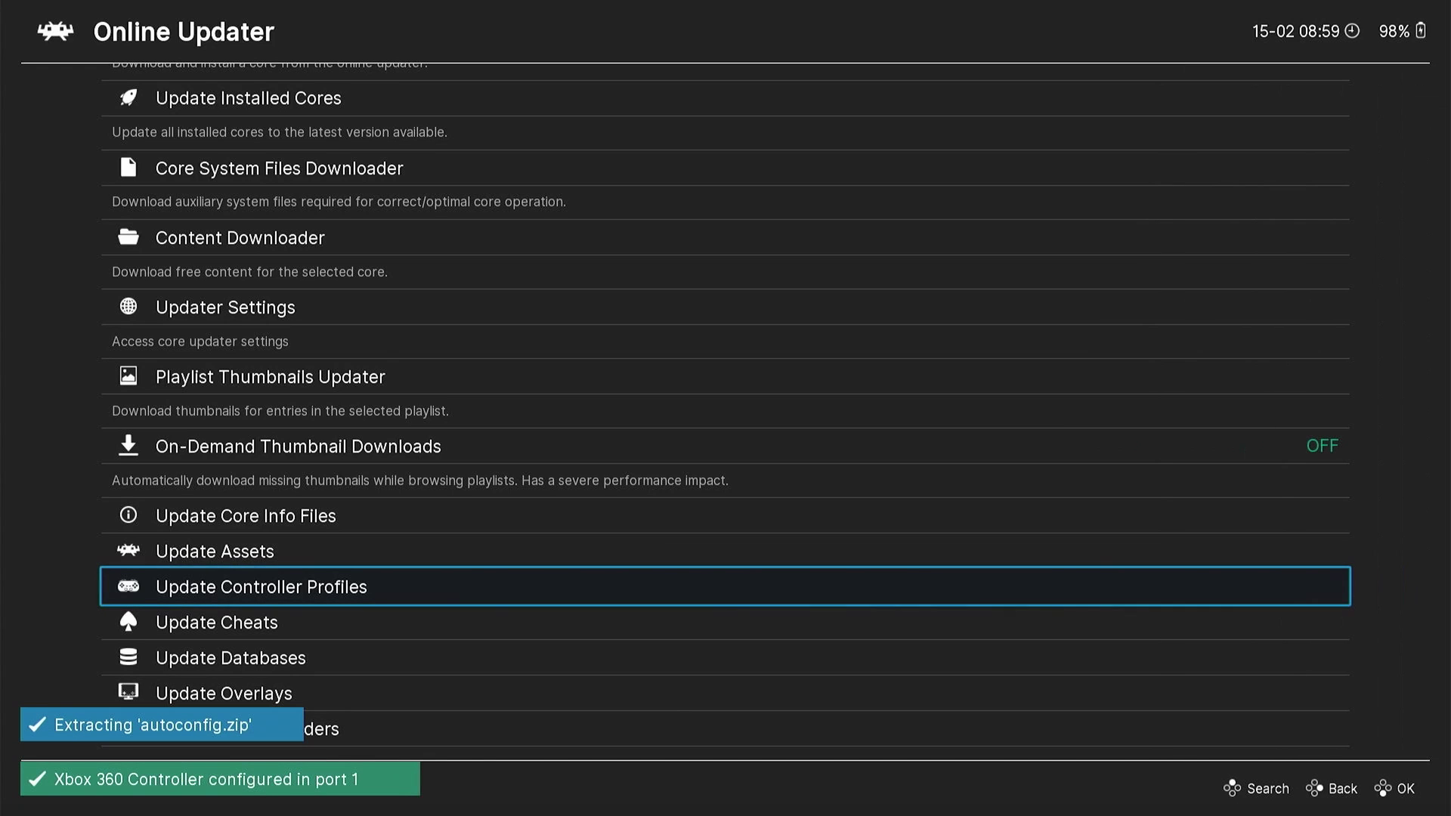
Step: Update RetroArch's core info files and its assets
{"action": "key", "text": "Up"}
{"action": "key", "text": "Up"}
{"action": "key", "text": "Return"}
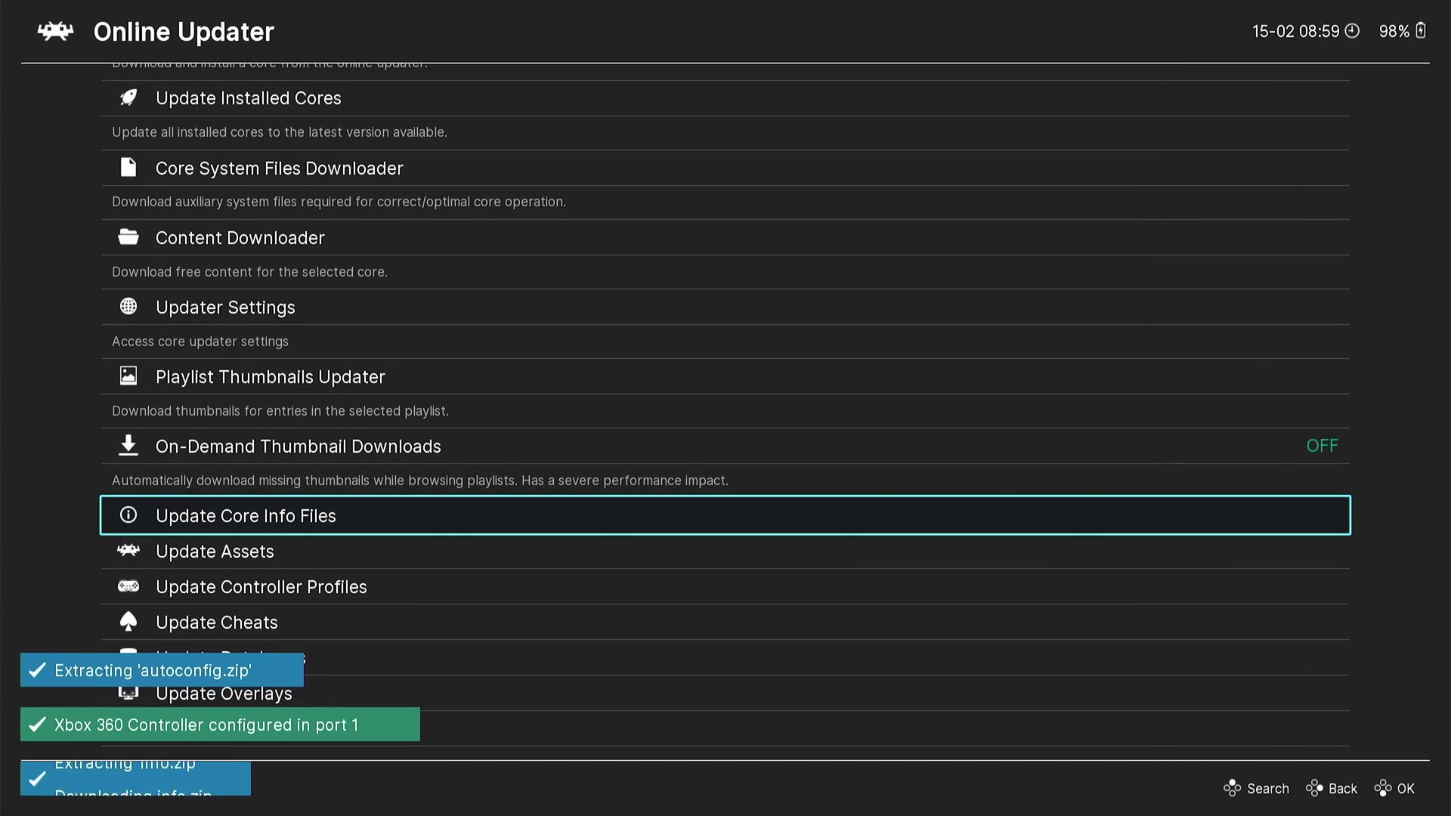
{"action": "key", "text": "Down"}
{"action": "key", "text": "Return"}
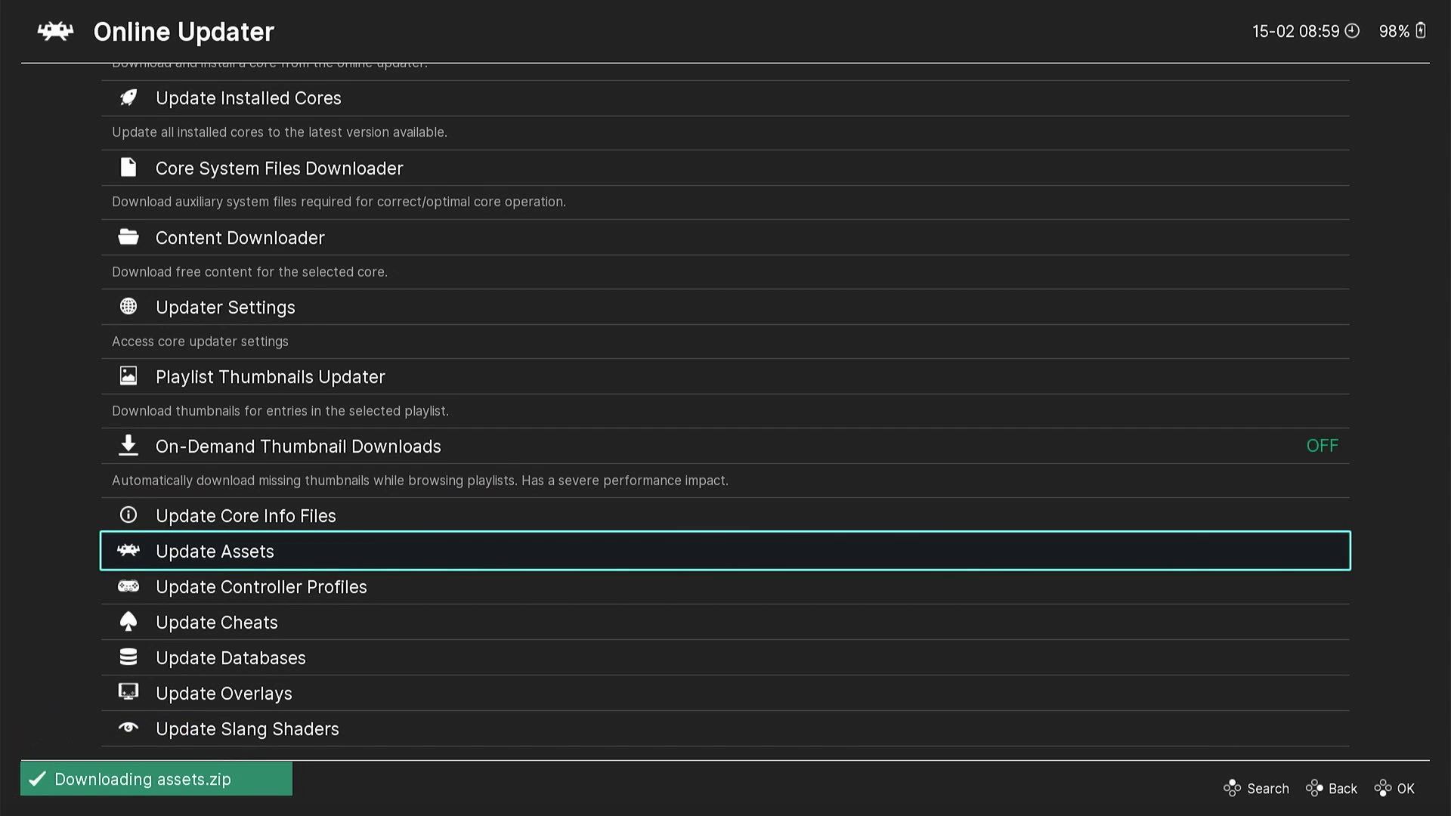
Step: Leave the Online Updater and quit RetroArch
{"action": "key", "text": "Up"}
{"action": "key", "text": "Up"}
{"action": "key", "text": "BackSpace"}
{"action": "key", "text": "Left"}
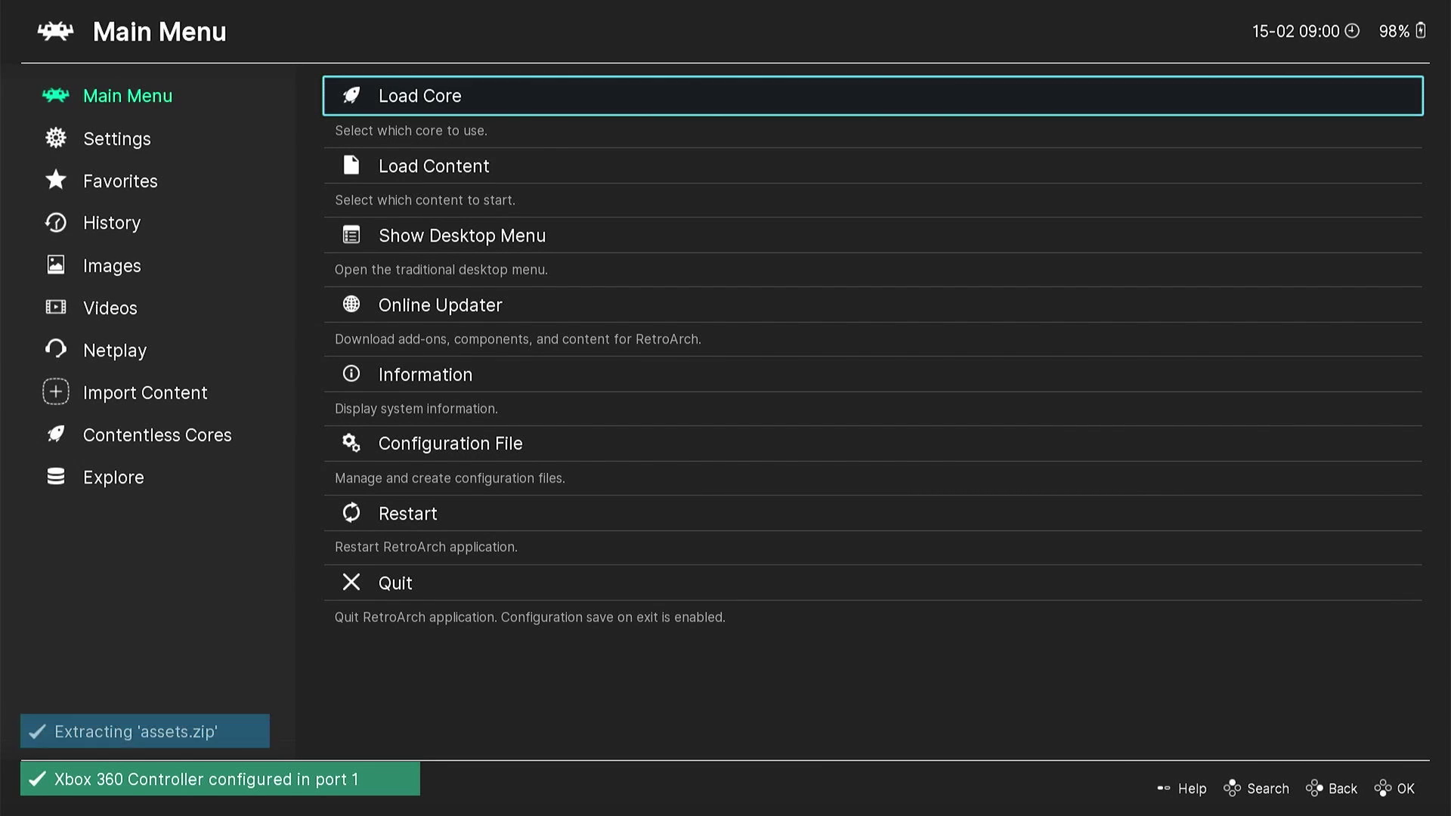
{"action": "key", "text": "Escape"}
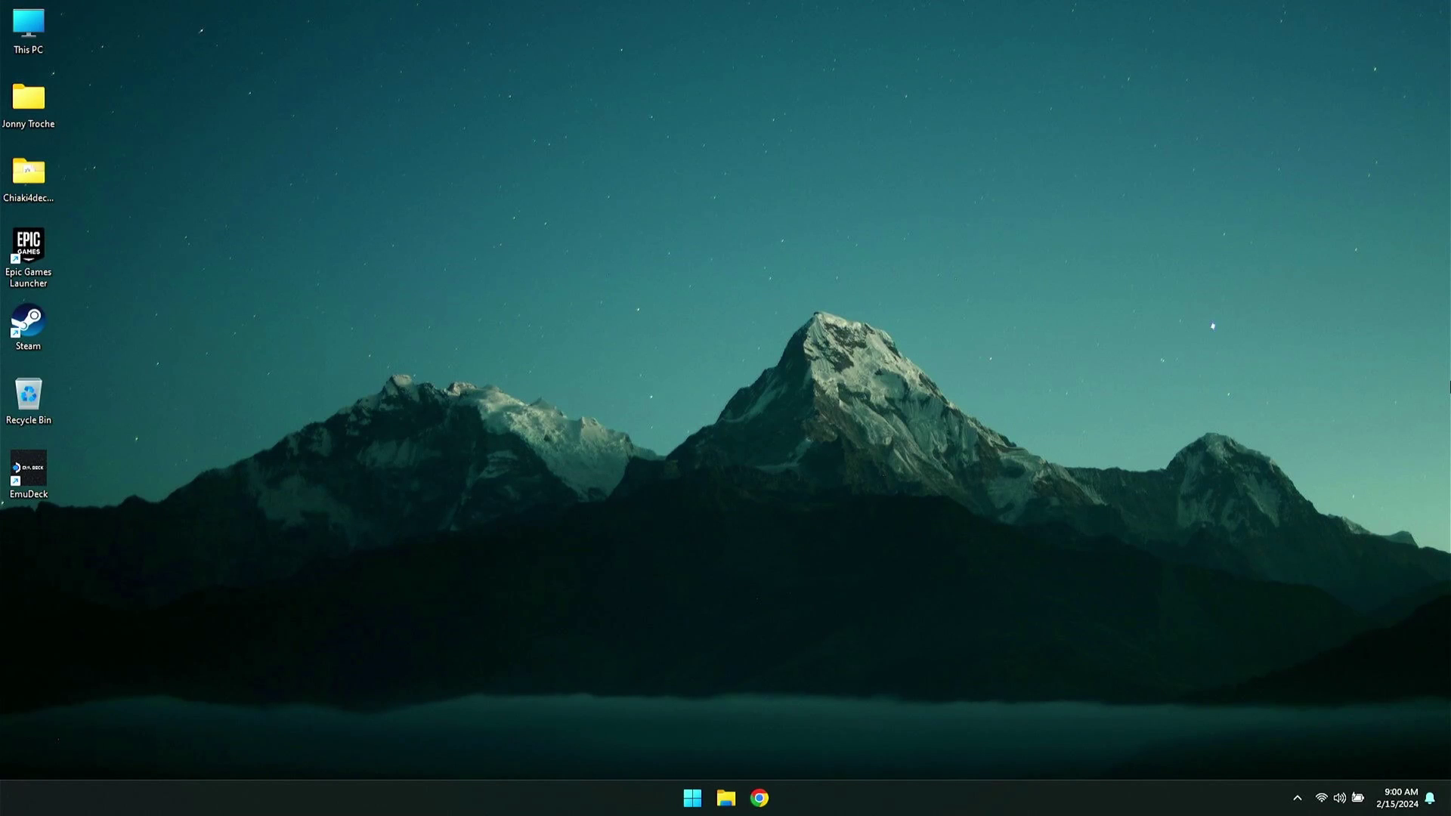
Step: Find EmulationStationDE in the EmuDeck folder among all installed apps and bring up its shortcut options
{"action": "left_click", "coordinate": [690, 801]}
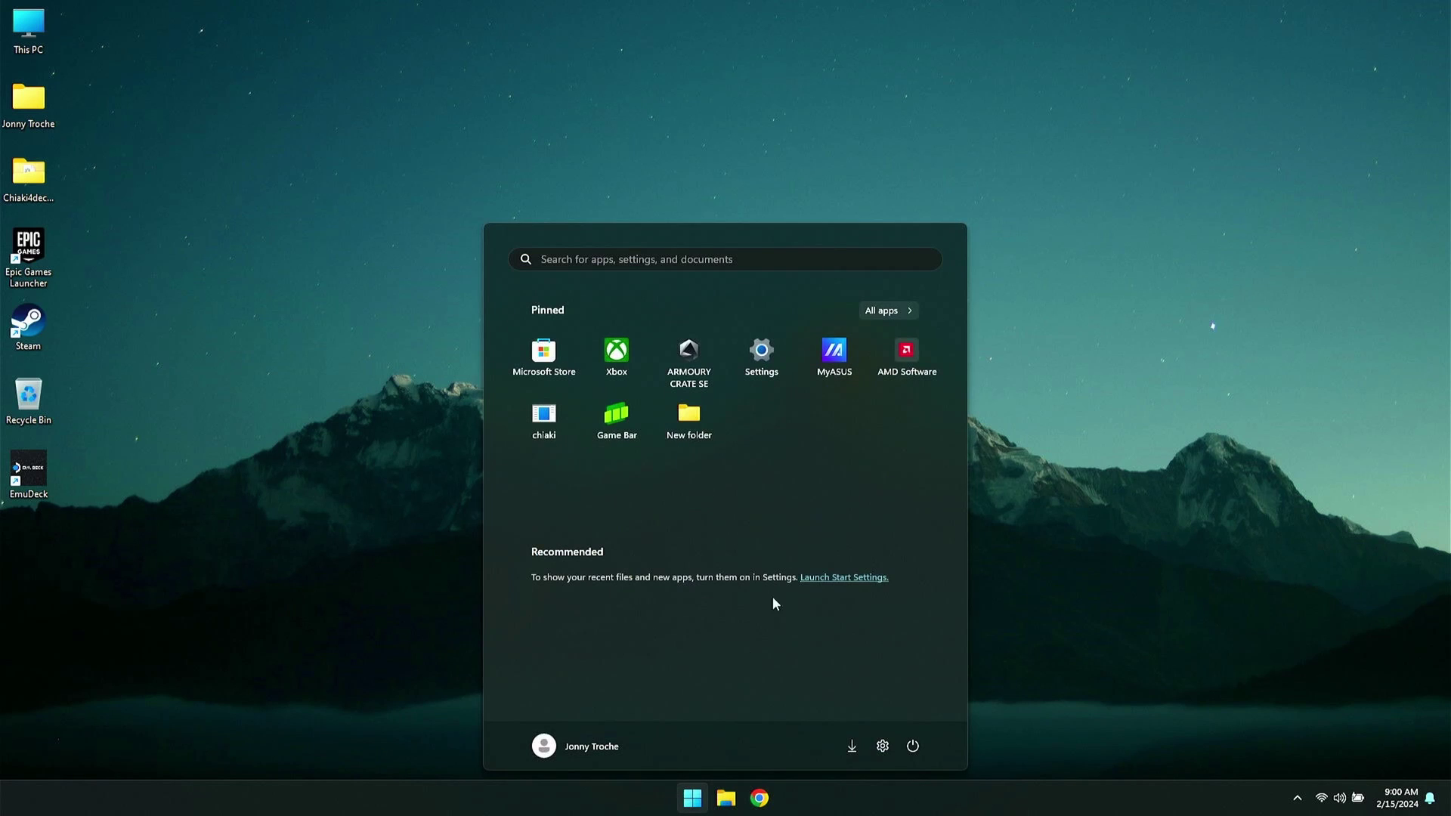
{"action": "left_click", "coordinate": [883, 310]}
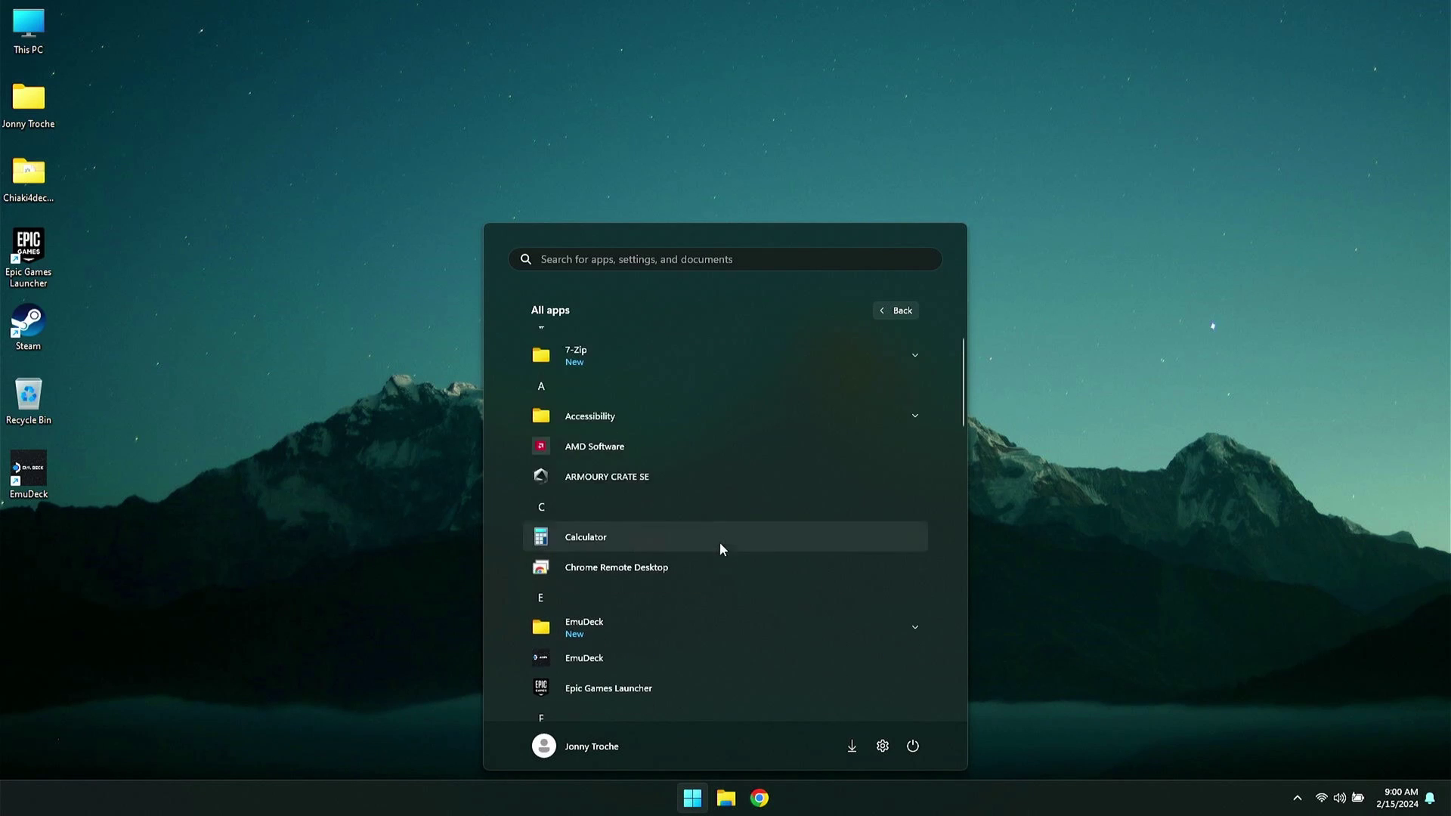
{"action": "scroll", "coordinate": [673, 573], "scroll_direction": "down", "scroll_amount": 1}
{"action": "left_click", "coordinate": [668, 593]}
{"action": "scroll", "coordinate": [668, 588], "scroll_direction": "down", "scroll_amount": 3}
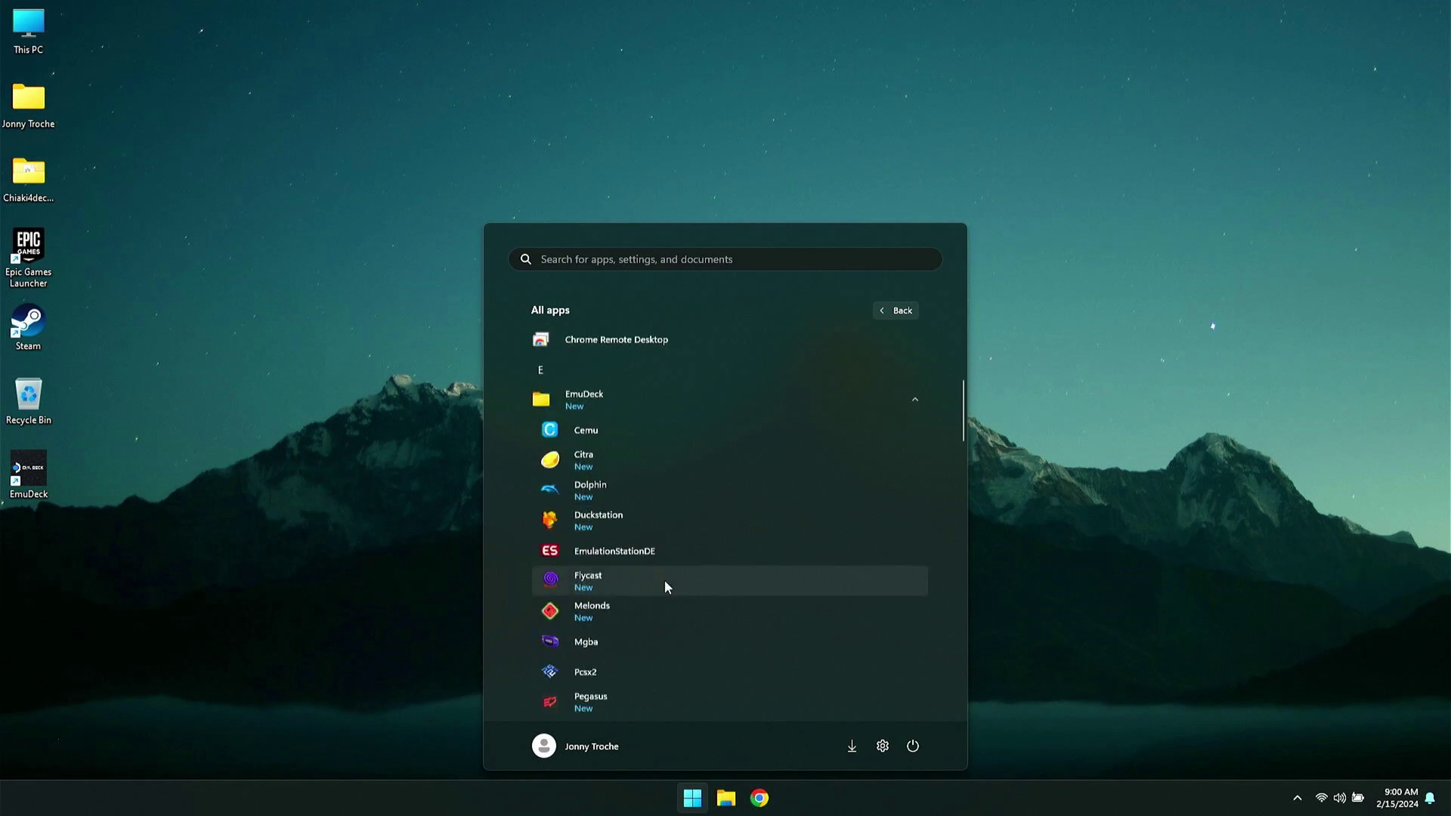
{"action": "right_click", "coordinate": [635, 553]}
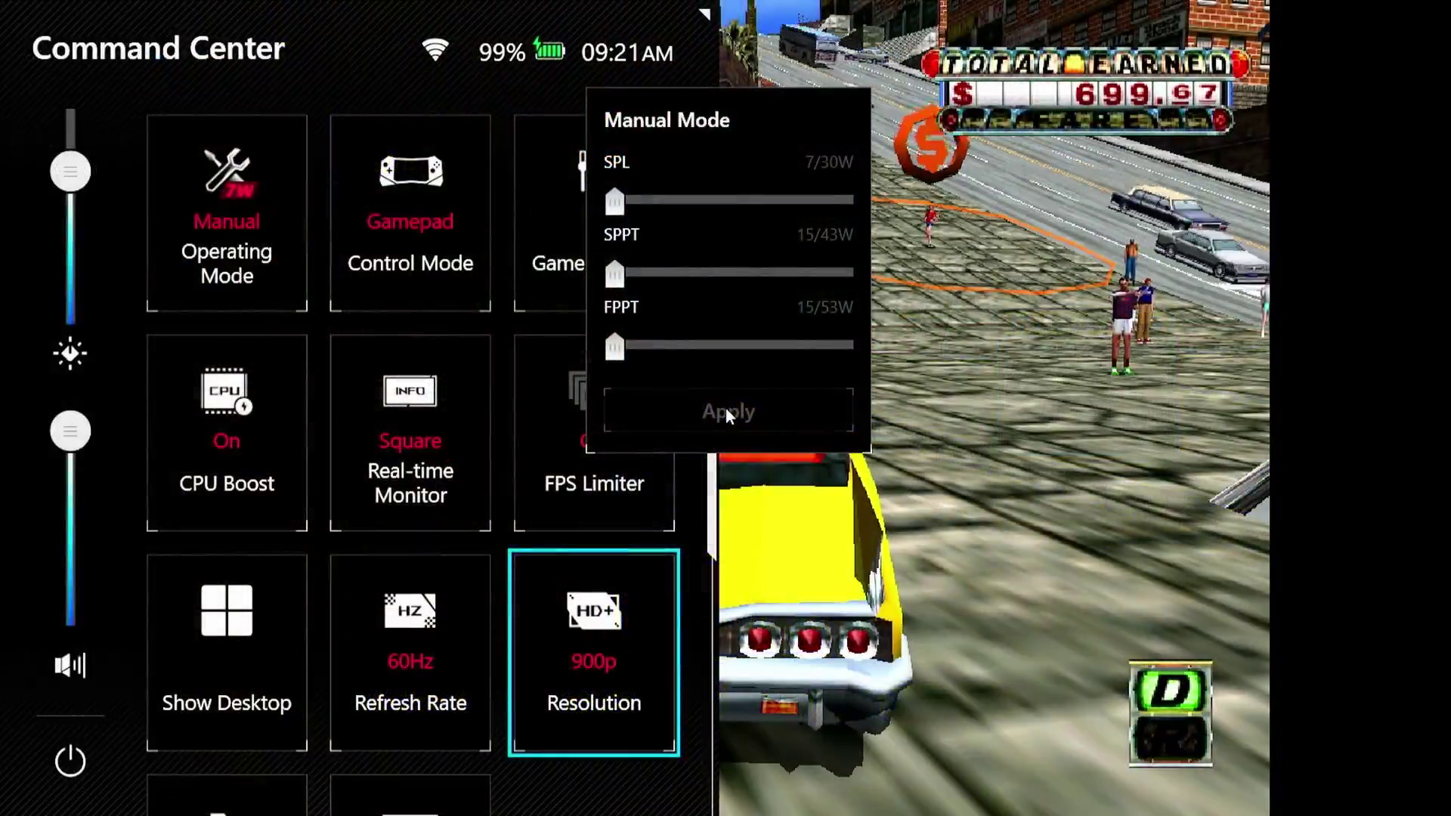
Step: Close the Command Center and drive the taxi around to check the game's performance on the real-time monitor
{"action": "key", "text": "Escape"}
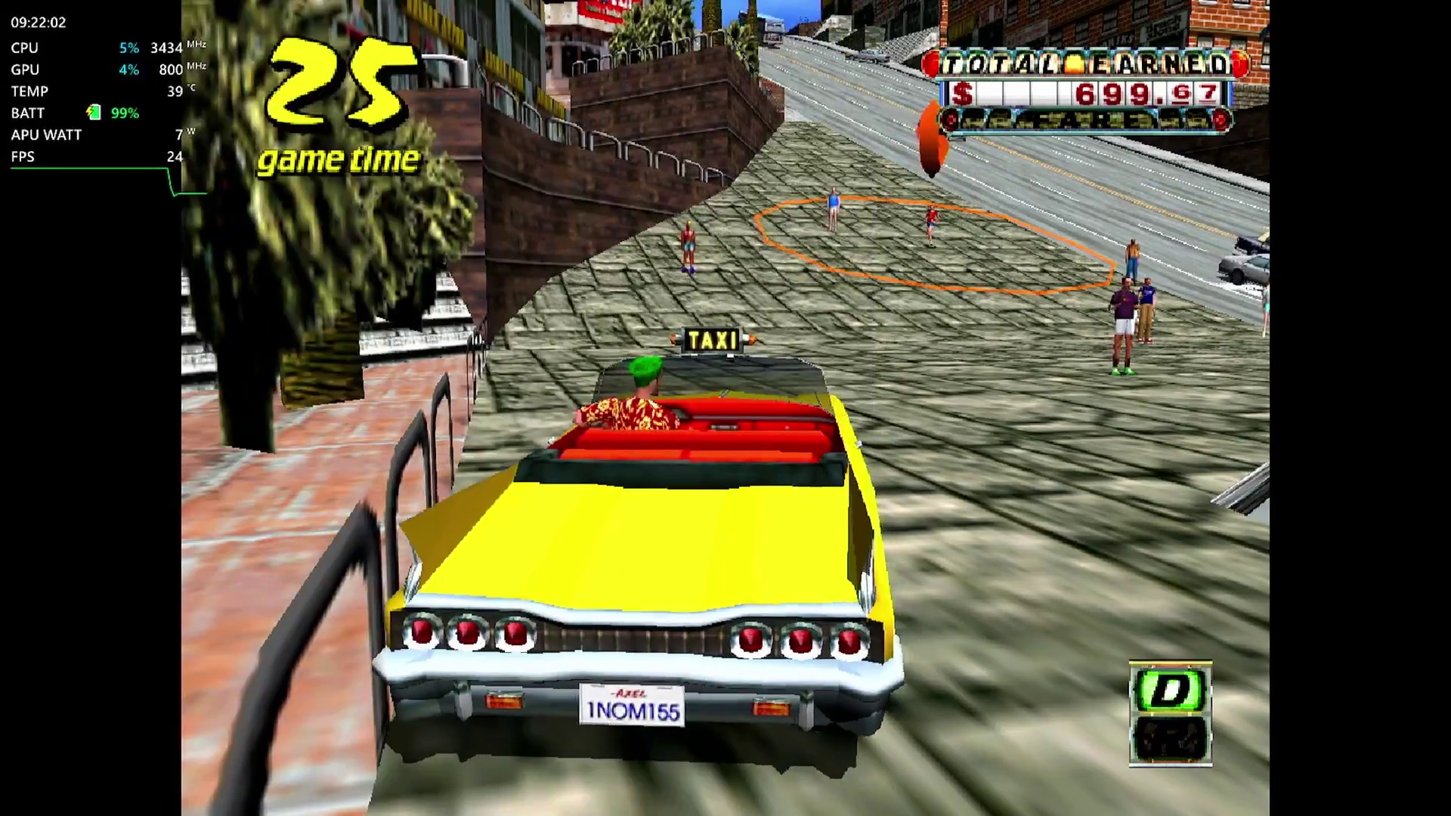
{"action": "key", "text": "Left"}
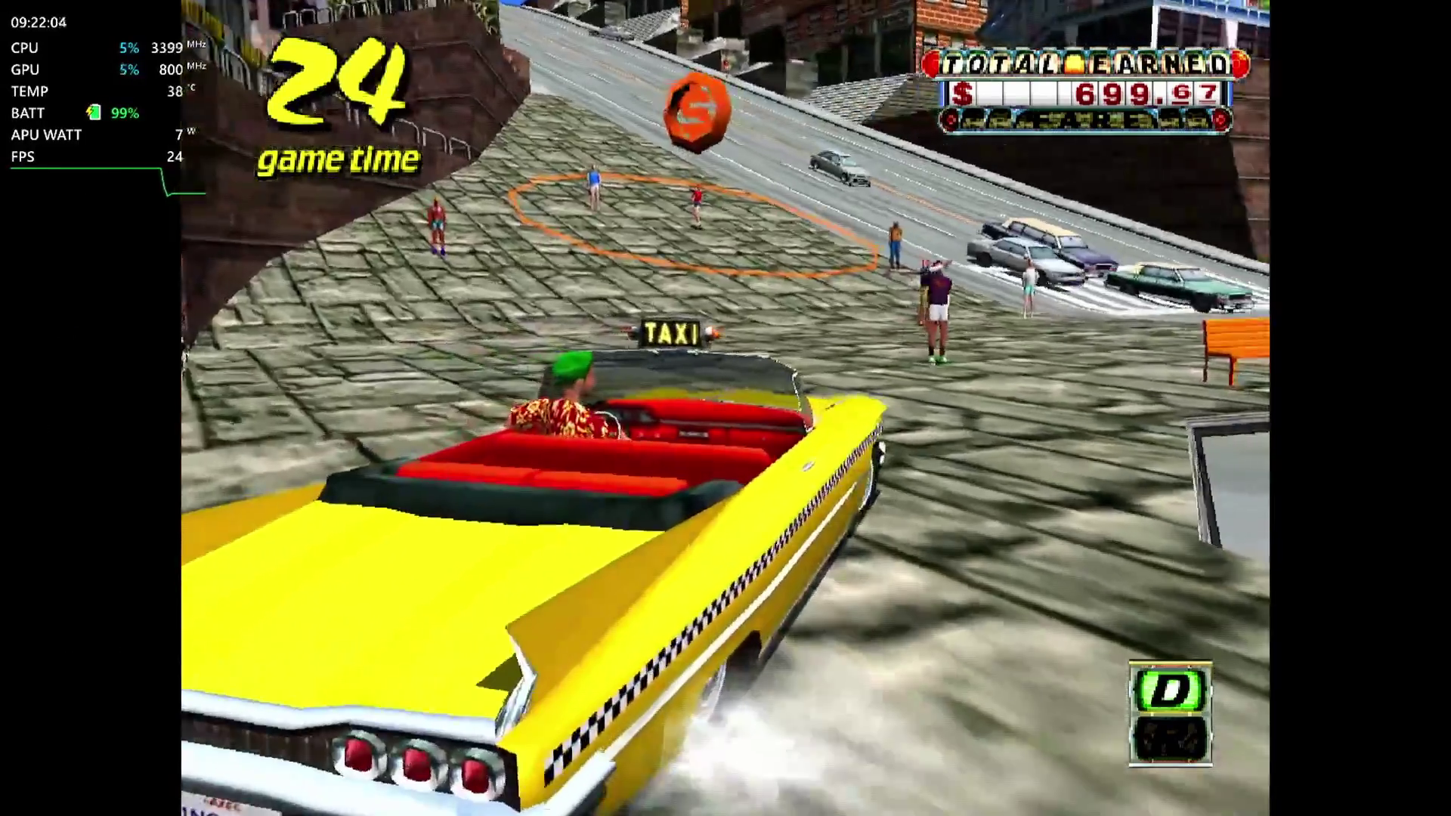
{"action": "key", "text": "Right"}
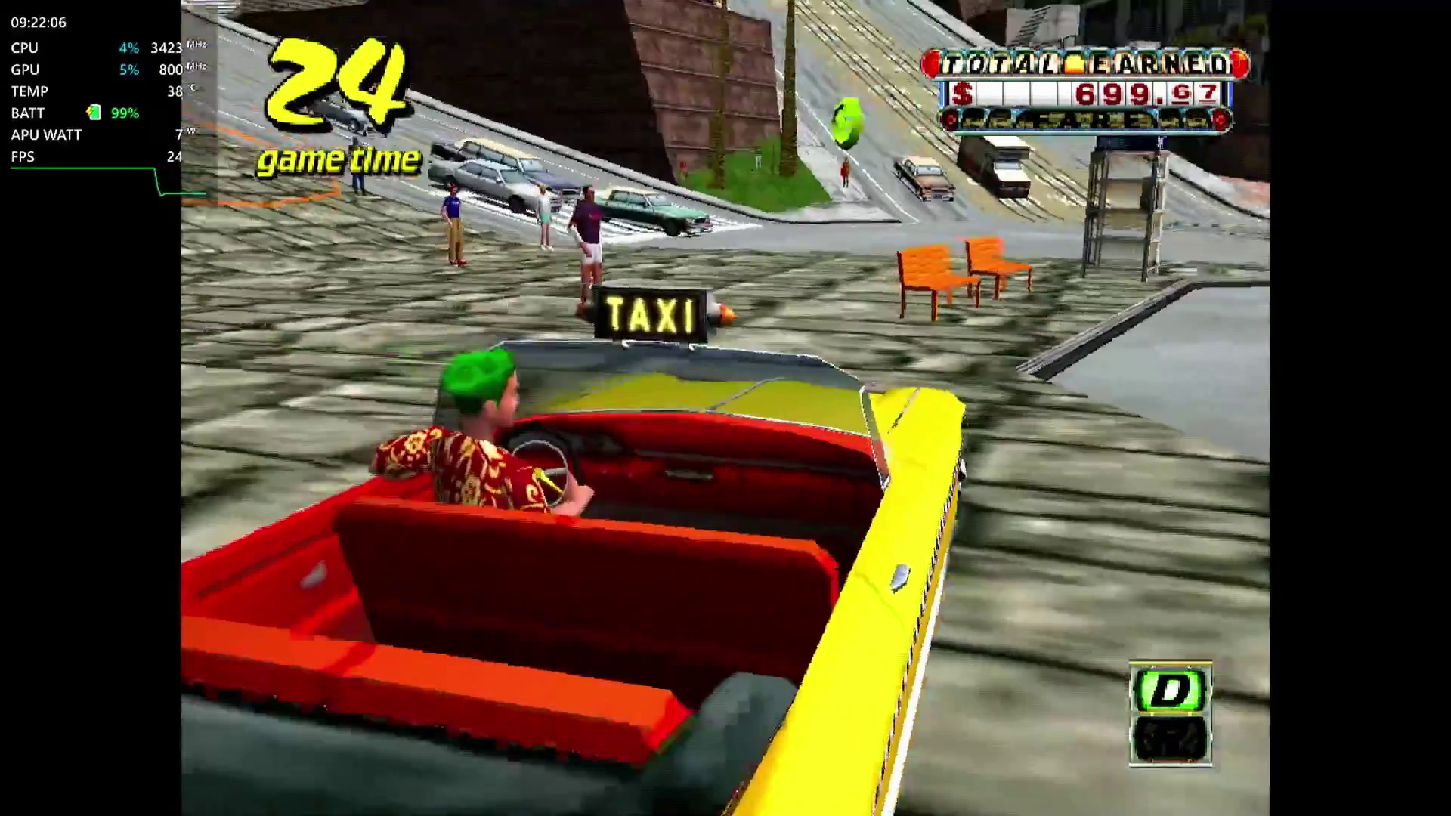
{"action": "key", "text": "Right"}
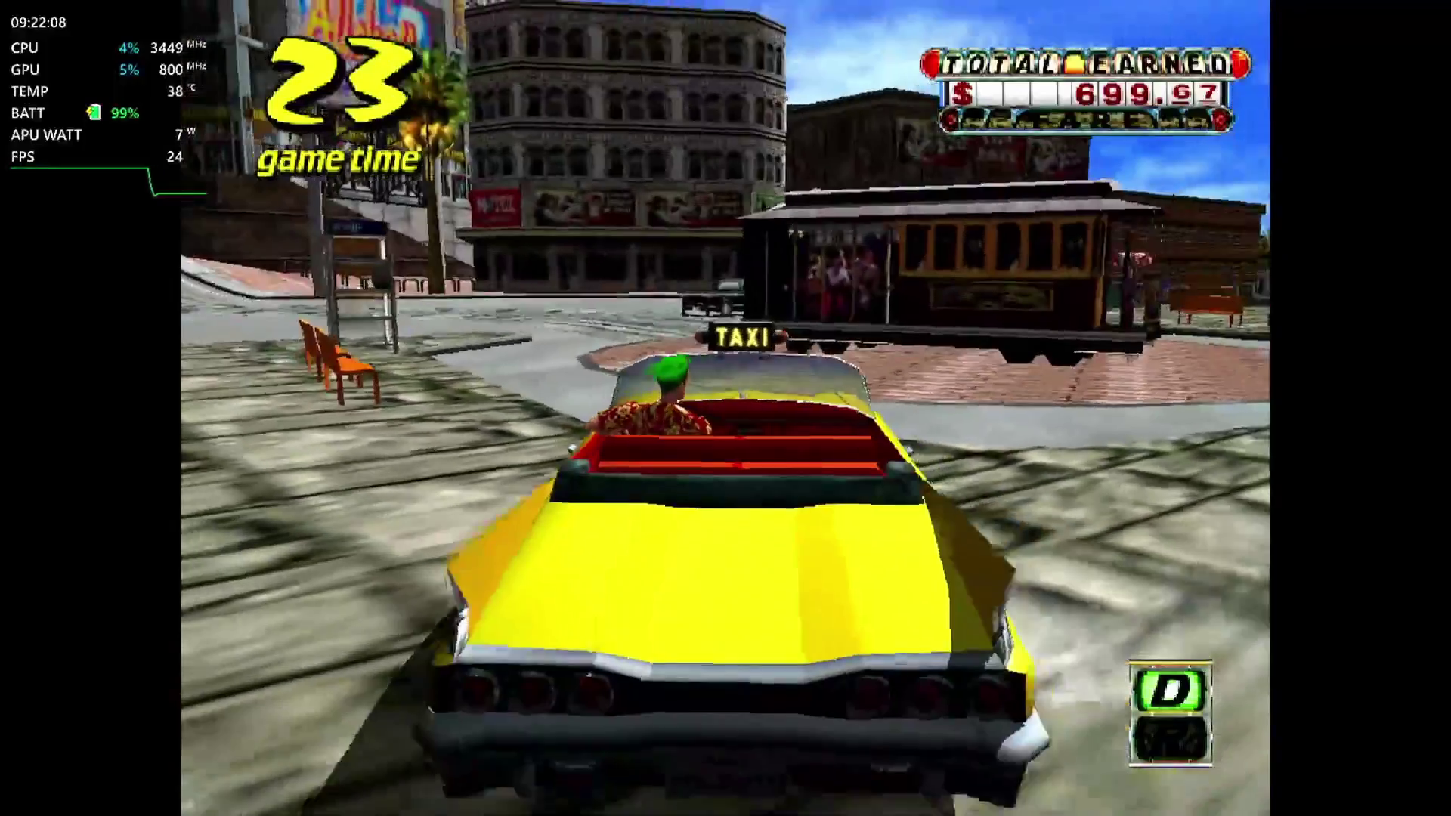
{"action": "key", "text": "Right"}
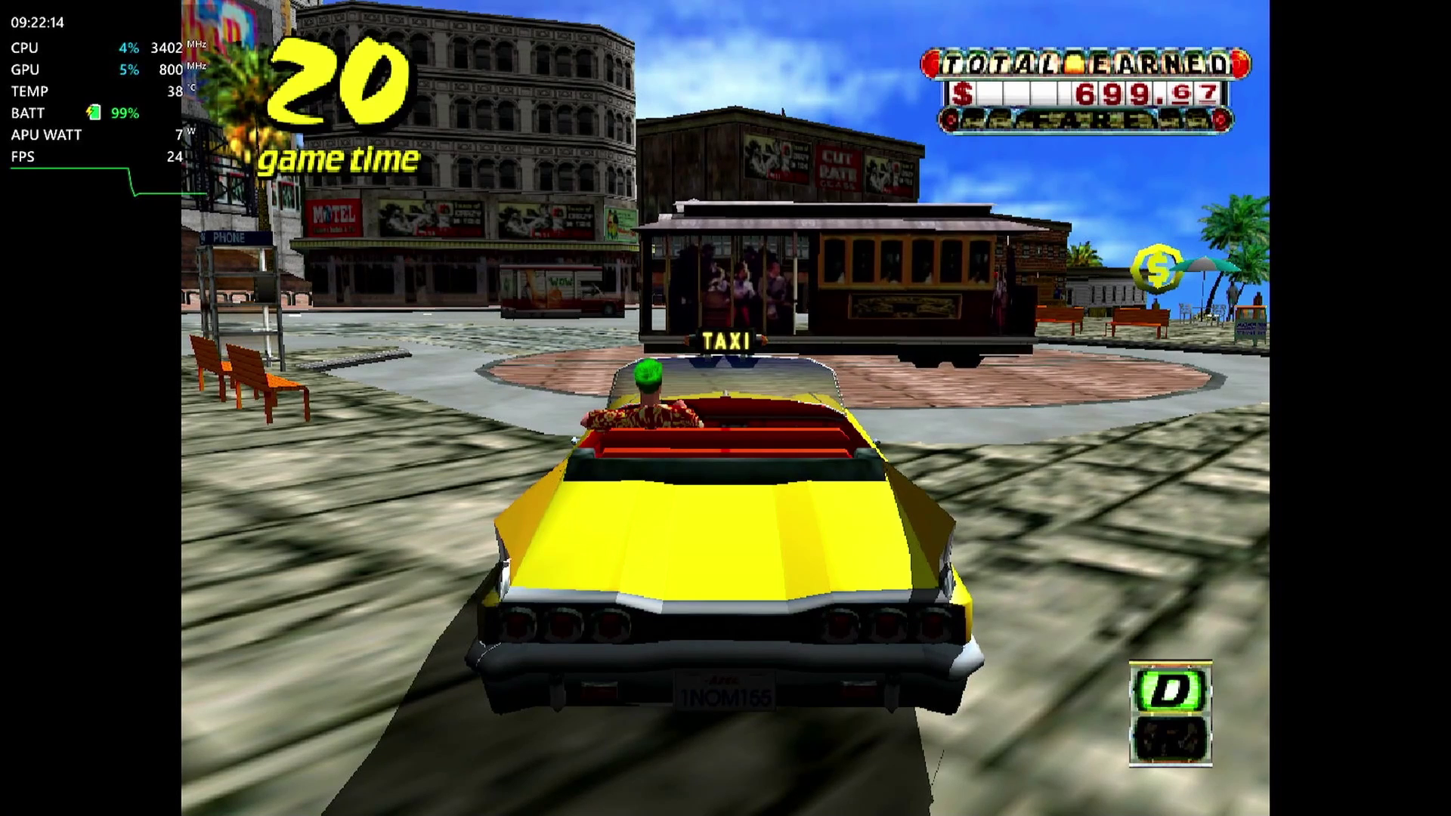
Step: Reopen the Command Center, cycle the operating mode from Manual through Silent, and return to the game
{"action": "key", "text": "super+a"}
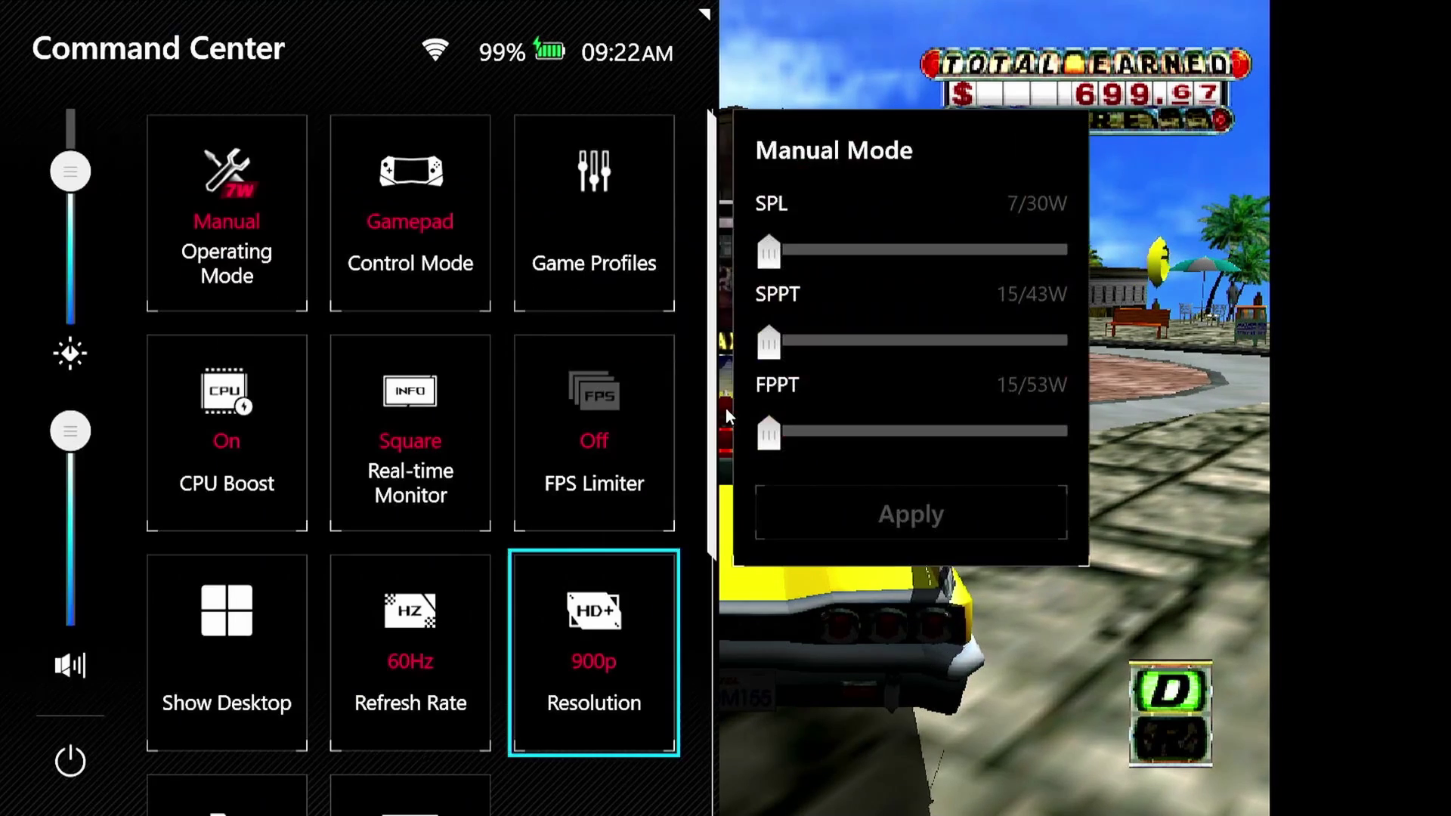
{"action": "key", "text": "Up"}
{"action": "key", "text": "Up"}
{"action": "key", "text": "Left"}
{"action": "key", "text": "Left"}
{"action": "key", "text": "Return"}
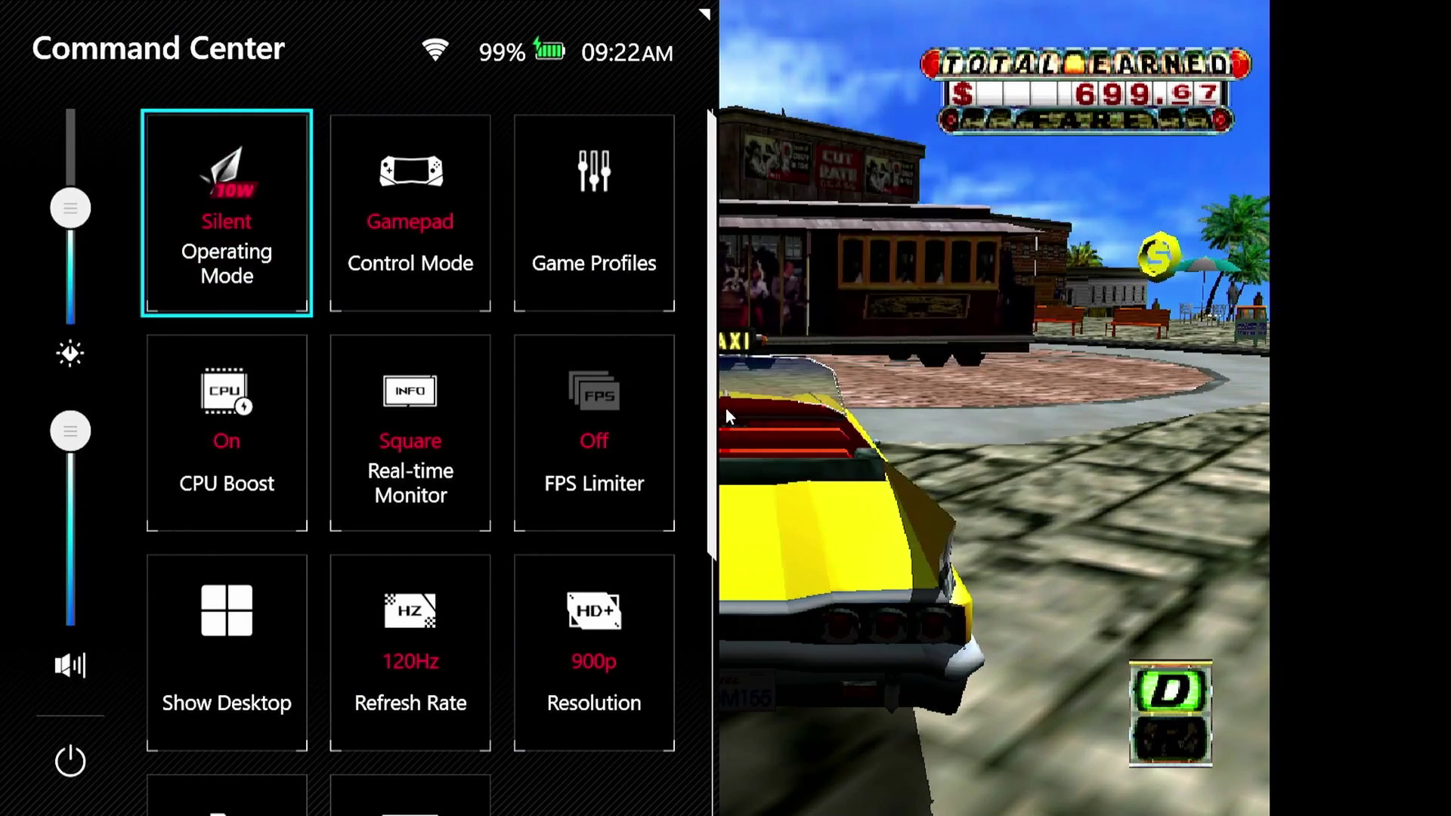
{"action": "key", "text": "Return"}
{"action": "key", "text": "Return"}
{"action": "key", "text": "Escape"}
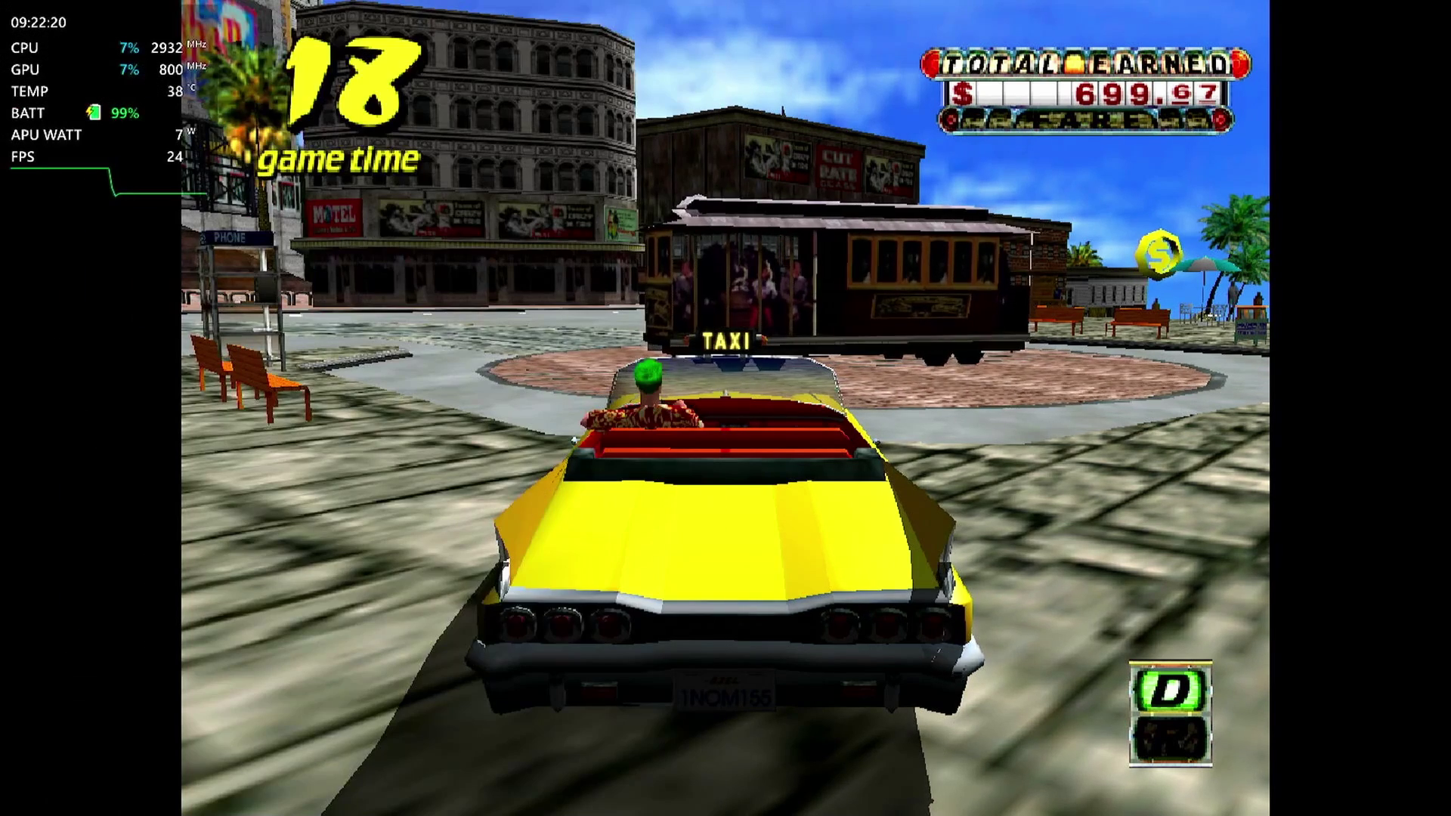